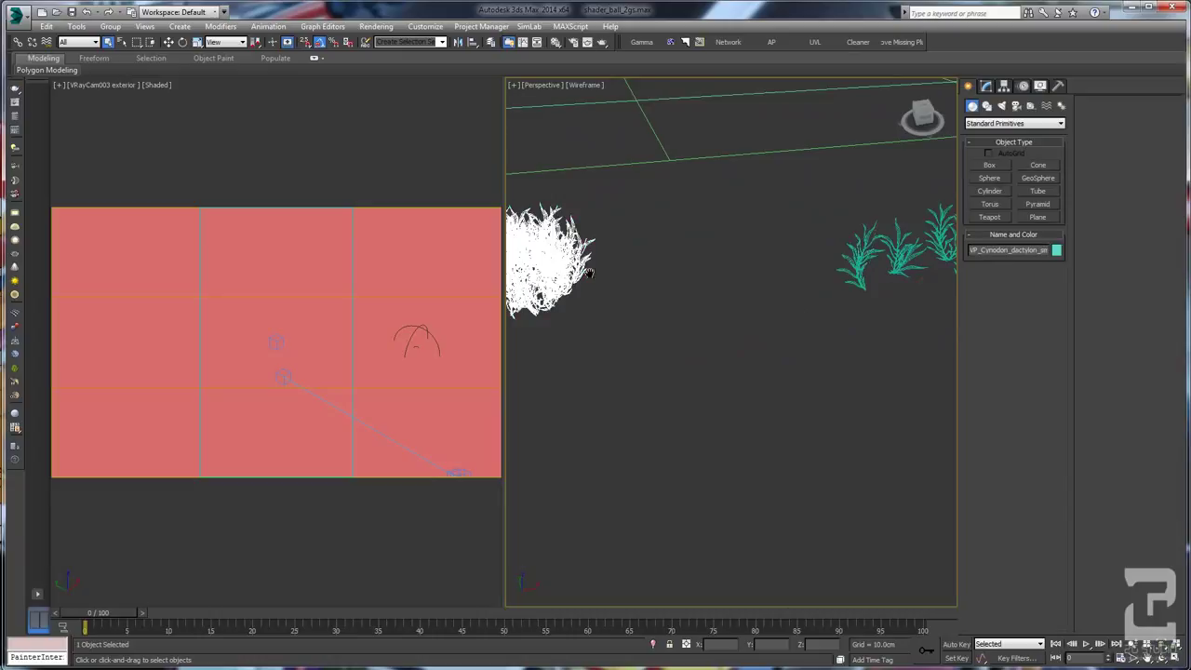
# Step: Select the large grass patch in the foreground and switch the Perspective view to shaded display
pyautogui.press('z')
pyautogui.scroll(-5, 696, 377)
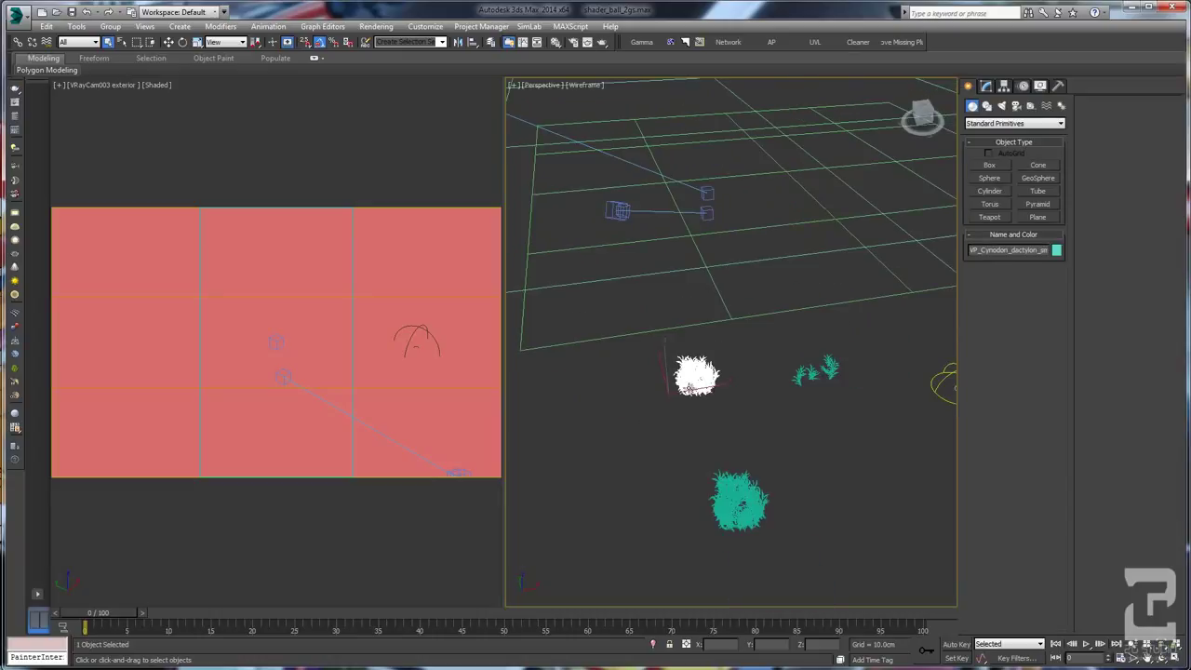
pyautogui.click(734, 511)
pyautogui.scroll(5, 734, 503)
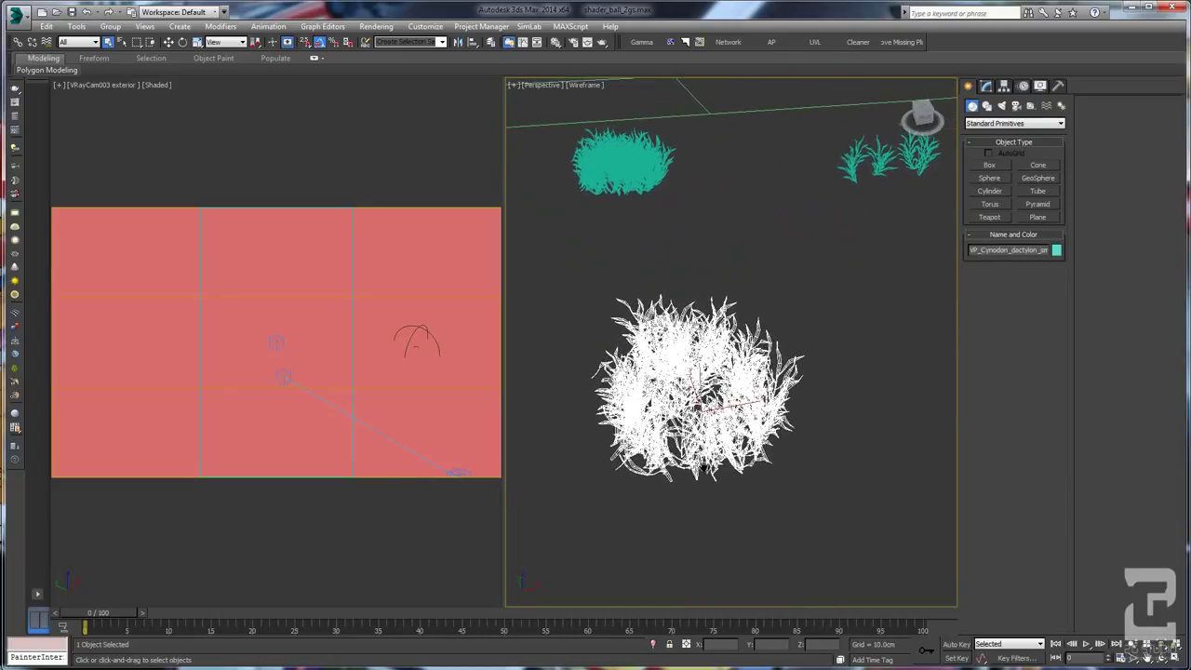
pyautogui.press('F3')
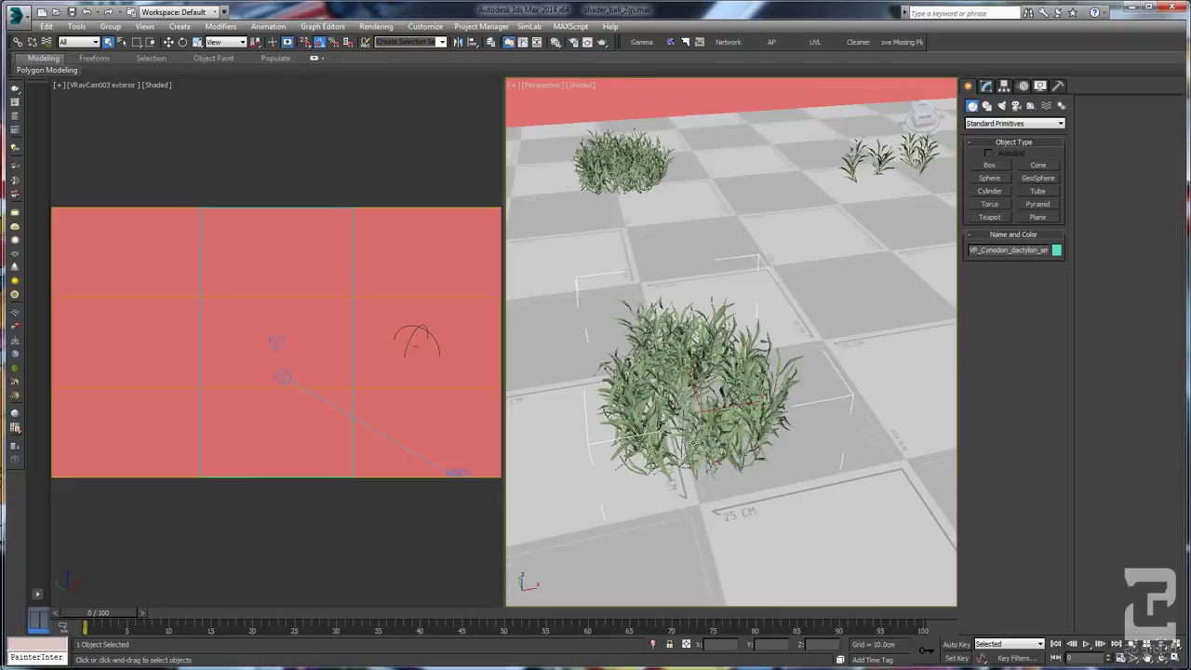
pyautogui.scroll(5, 789, 389)
pyautogui.scroll(-5, 789, 389)
# Step: Read the full object name of the selected grass patch through to its end
pyautogui.click(1010, 249)
pyautogui.moveTo(1023, 250); pyautogui.dragTo(1039, 248)
pyautogui.keyDown('alt'); pyautogui.moveTo(711, 356); pyautogui.dragTo(711, 358, button='middle'); pyautogui.keyUp('alt')
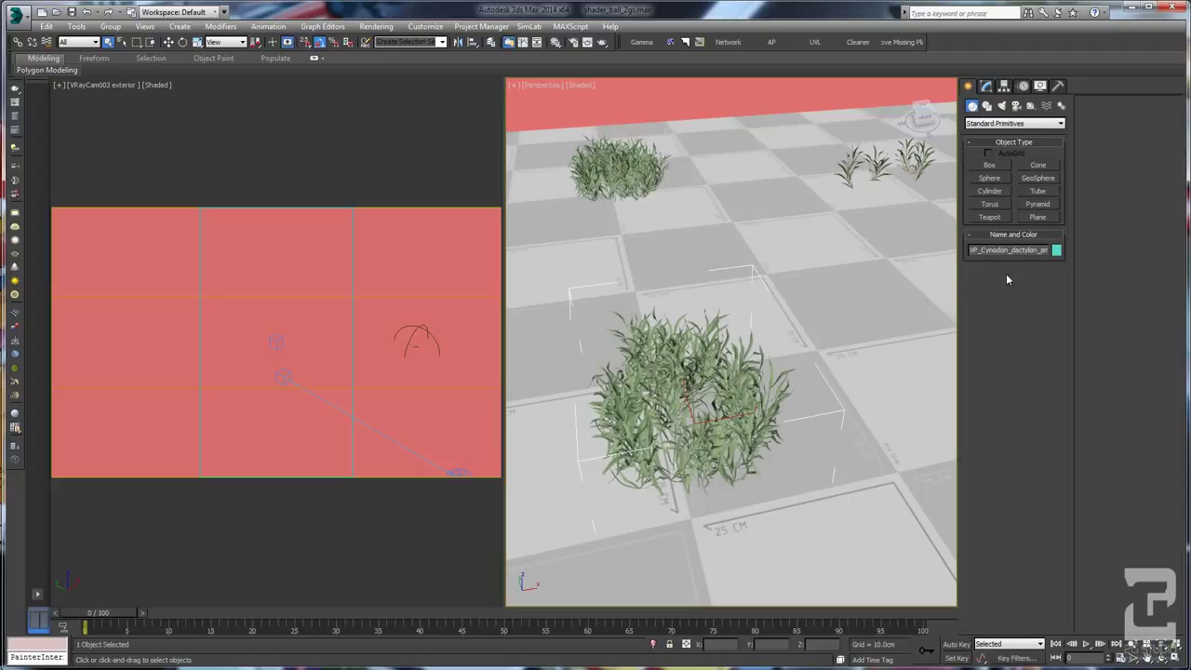
pyautogui.hotkey('shift', 'End')
pyautogui.keyDown('alt'); pyautogui.moveTo(780, 297); pyautogui.dragTo(731, 285, button='middle'); pyautogui.keyUp('alt')
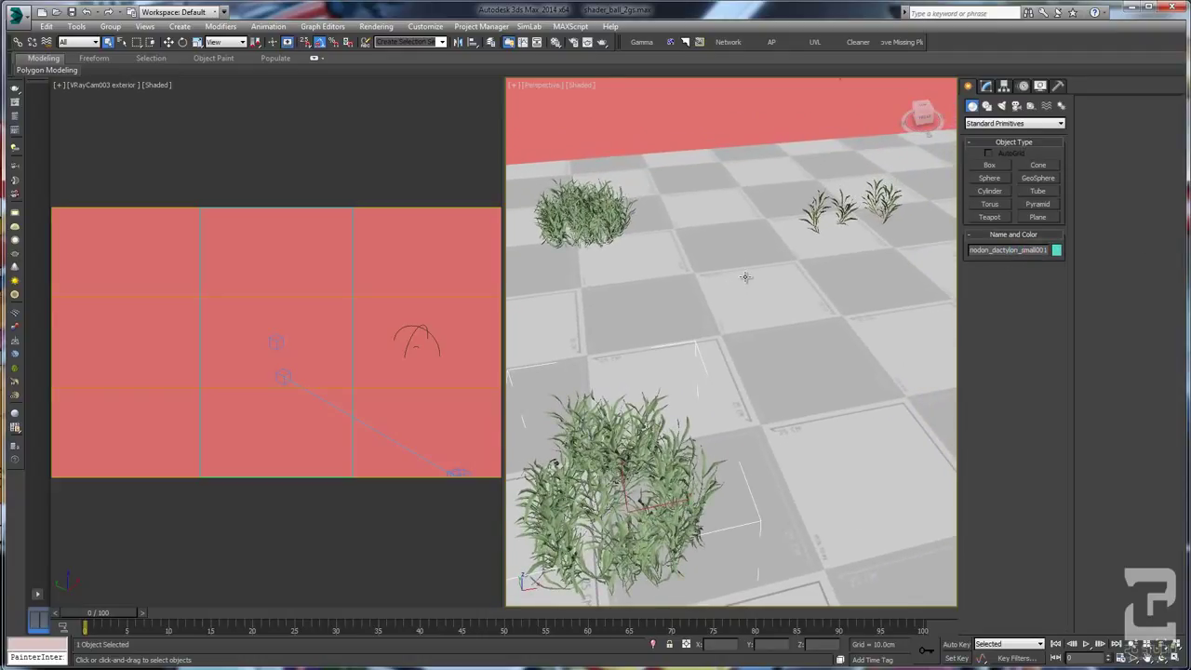
# Step: Select one of the small single grass plants and frame it in the Perspective view in wireframe display
pyautogui.keyDown('alt'); pyautogui.moveTo(833, 242); pyautogui.dragTo(813, 252, button='middle'); pyautogui.keyUp('alt')
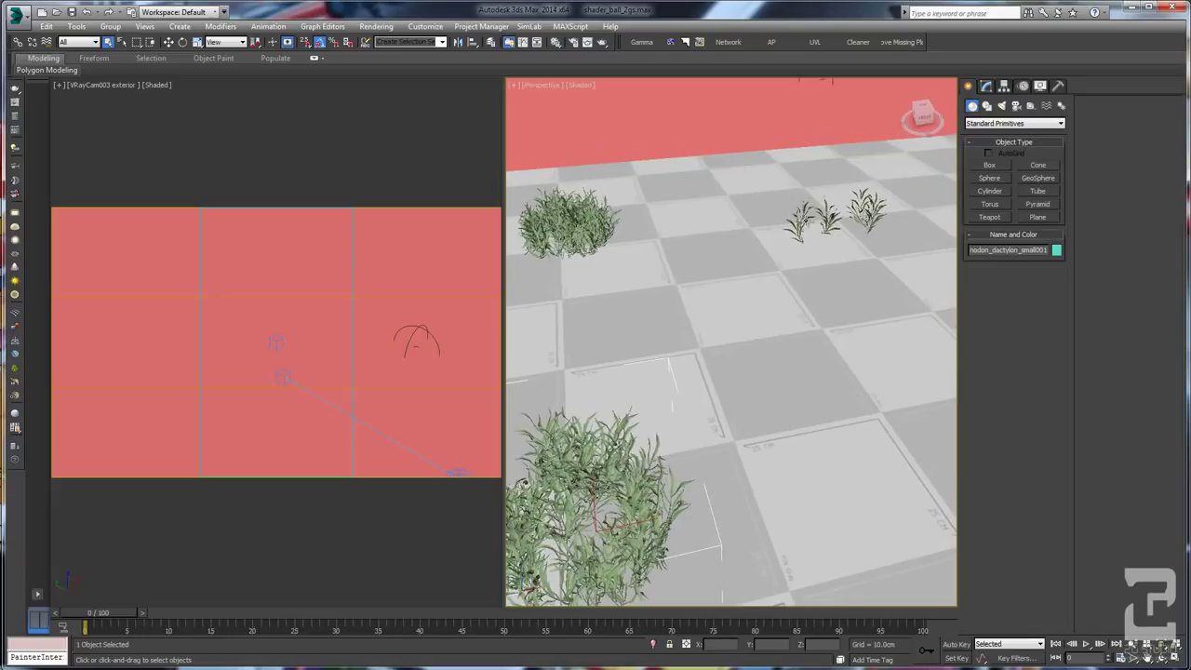
pyautogui.keyDown('alt'); pyautogui.moveTo(832, 79); pyautogui.dragTo(832, 81, button='middle'); pyautogui.keyUp('alt')
pyautogui.click(801, 221)
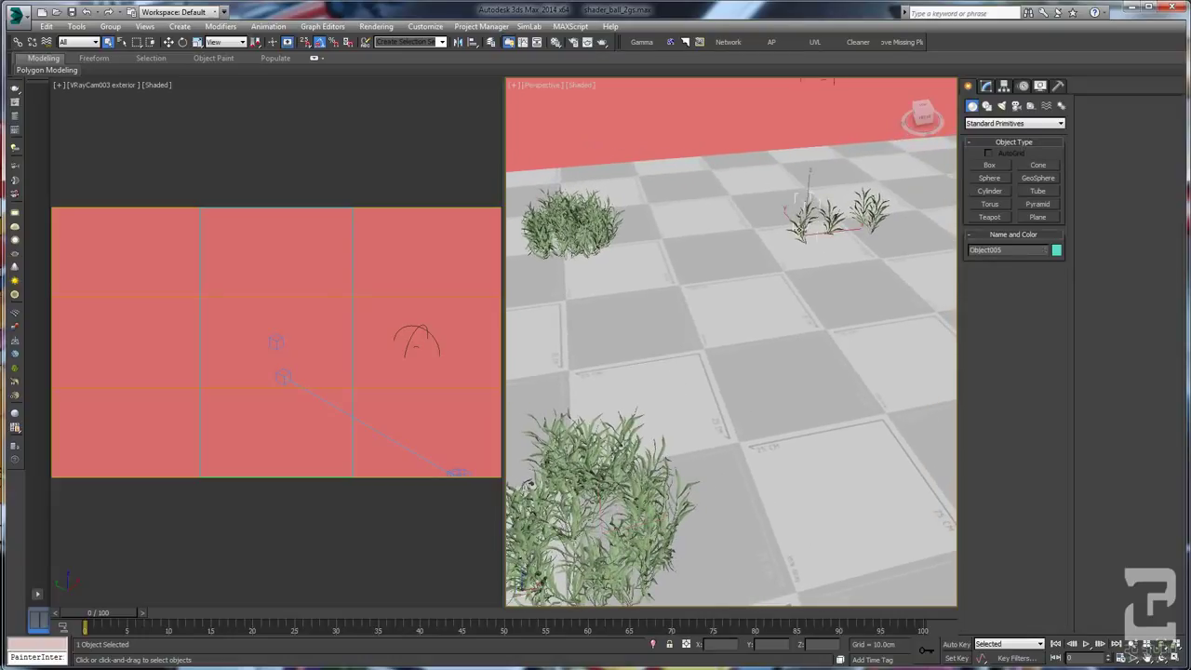
pyautogui.press('F3')
pyautogui.press('z')
pyautogui.keyDown('alt'); pyautogui.moveTo(778, 260); pyautogui.dragTo(653, 314, button='middle'); pyautogui.keyUp('alt')
pyautogui.moveTo(657, 362)
pyautogui.keyDown('alt'); pyautogui.mouseDown(button='middle')
pyautogui.moveTo(680, 361)
pyautogui.moveTo(661, 360)
pyautogui.mouseUp(button='middle'); pyautogui.keyUp('alt')
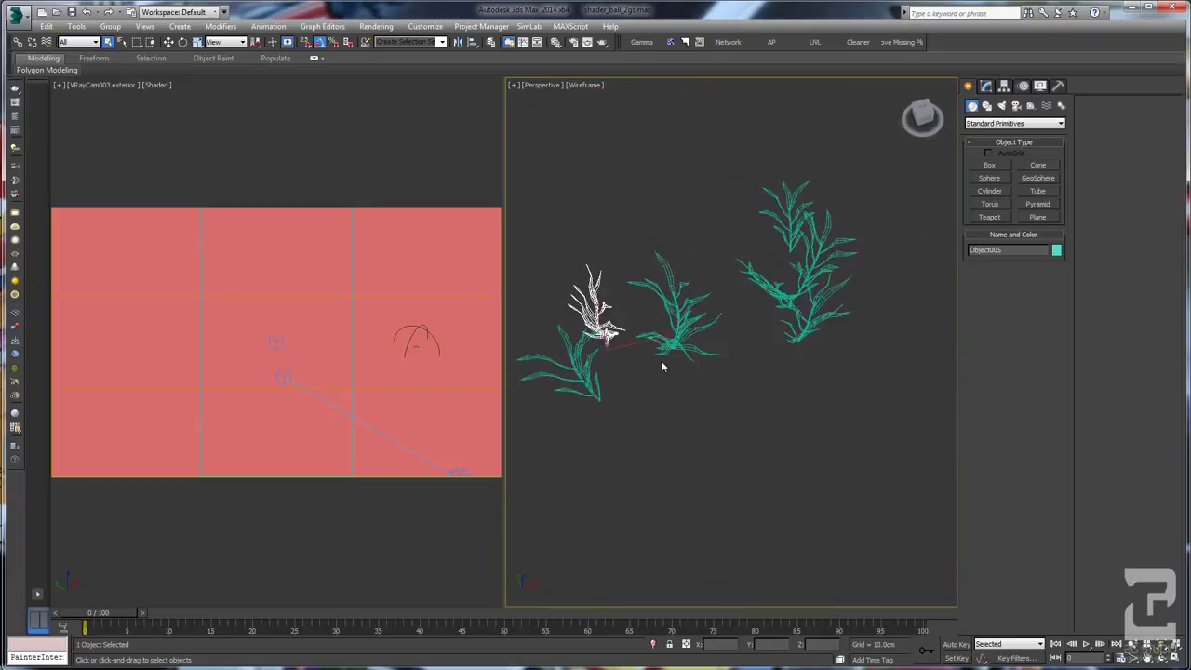
# Step: Maximize the Perspective viewport with the whole row of small grass plants in view
pyautogui.scroll(-5, 683, 361)
pyautogui.scroll(-5, 680, 425)
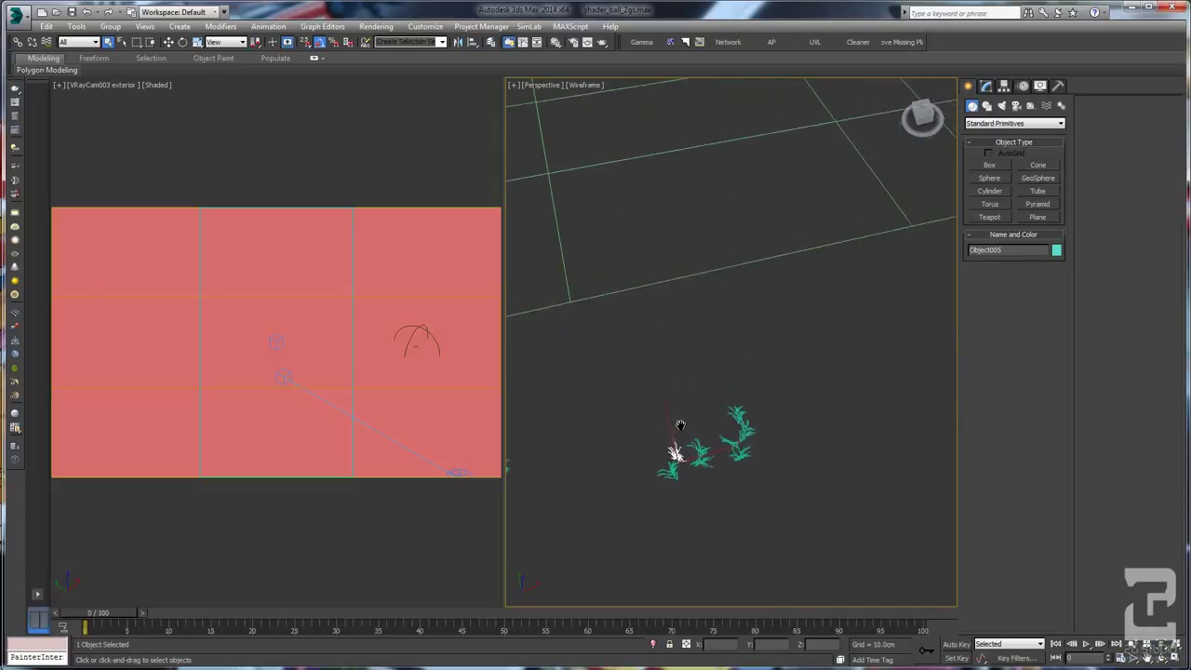
pyautogui.moveTo(682, 433)
pyautogui.keyDown('alt'); pyautogui.mouseDown(button='middle')
pyautogui.moveTo(628, 425)
pyautogui.moveTo(650, 403)
pyautogui.moveTo(662, 427)
pyautogui.moveTo(674, 415)
pyautogui.mouseUp(button='middle'); pyautogui.keyUp('alt')
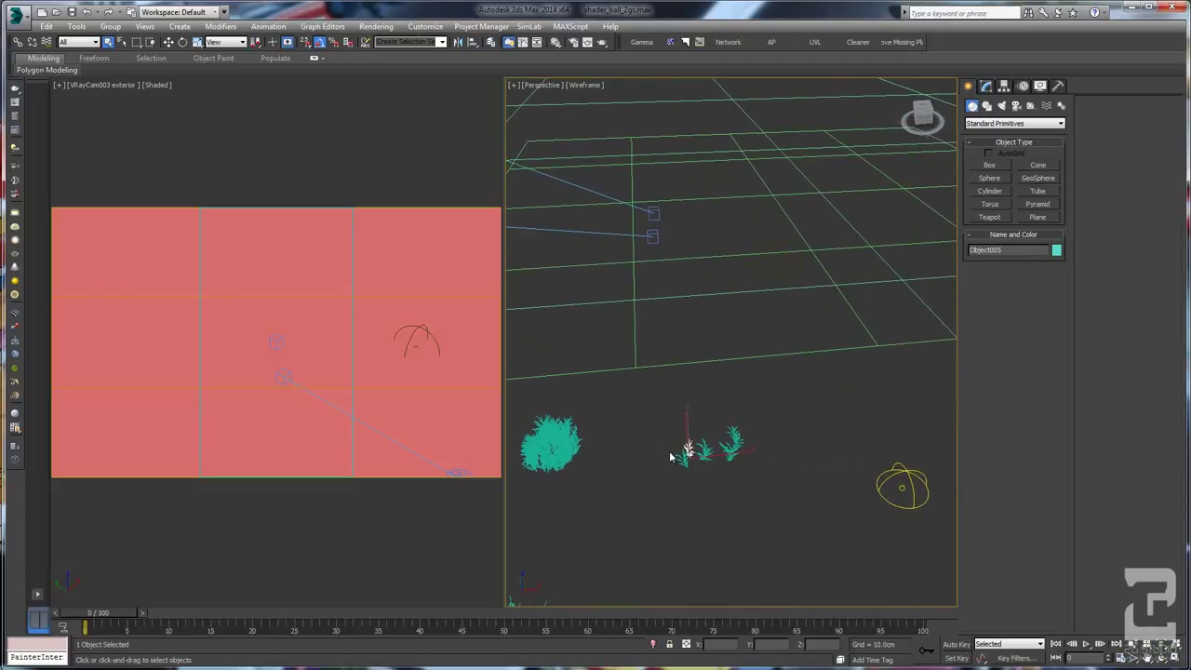
pyautogui.scroll(4, 671, 457)
pyautogui.scroll(2, 697, 431)
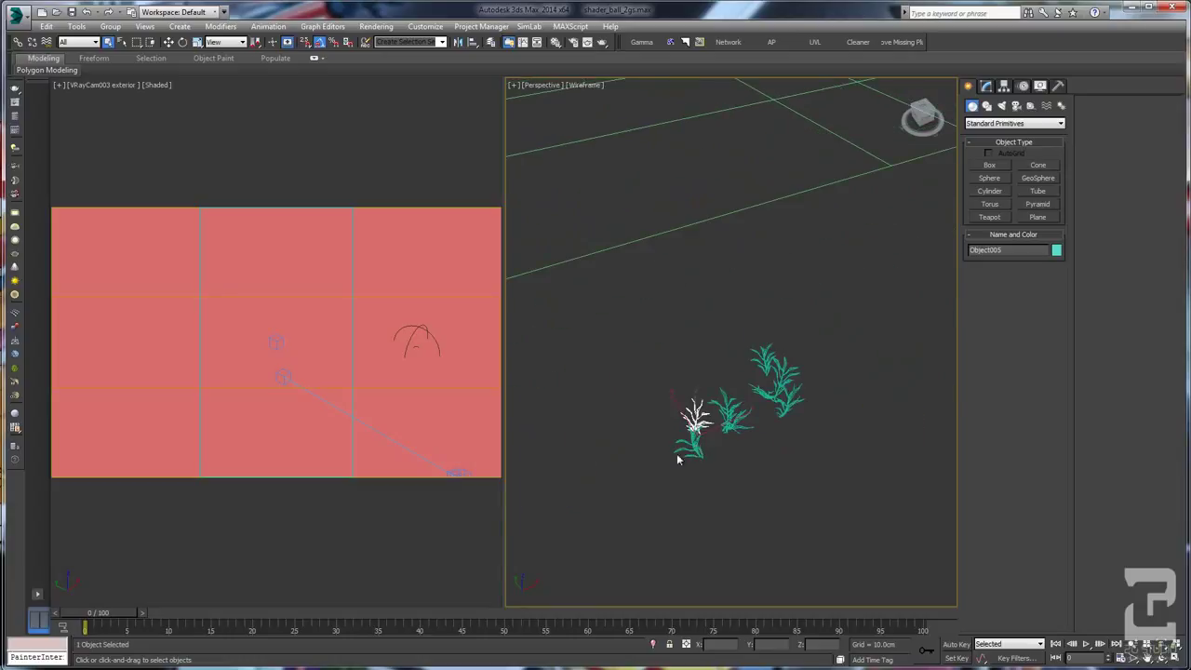
pyautogui.scroll(4, 667, 428)
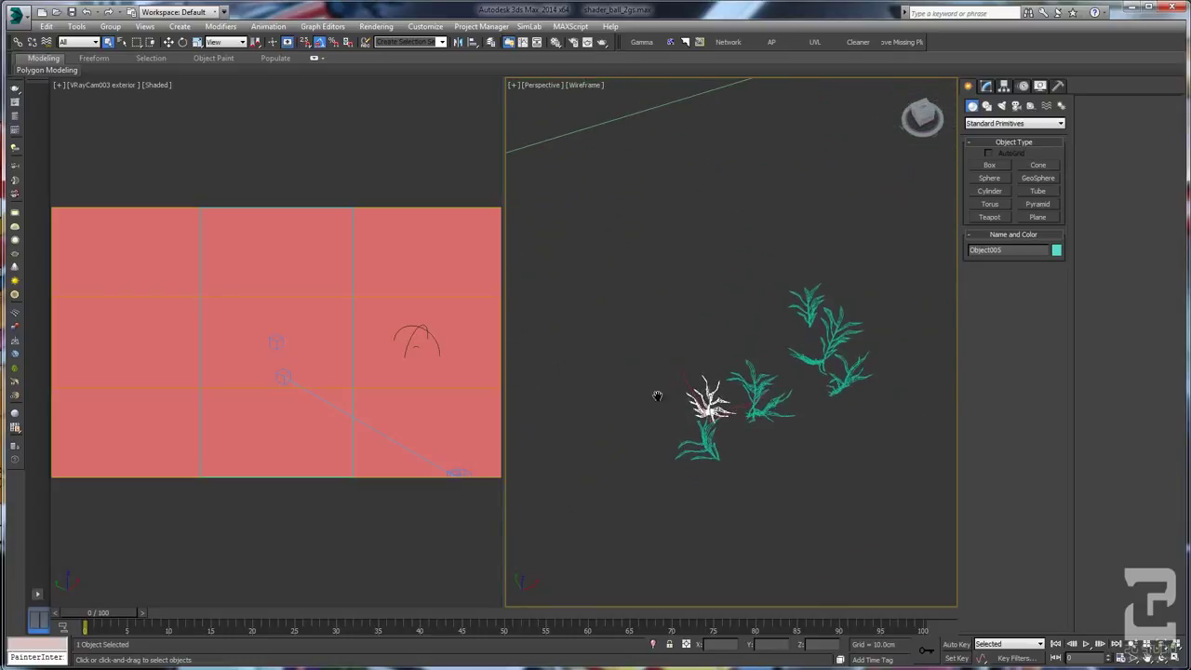
pyautogui.moveTo(658, 397); pyautogui.dragTo(650, 422, button='middle')
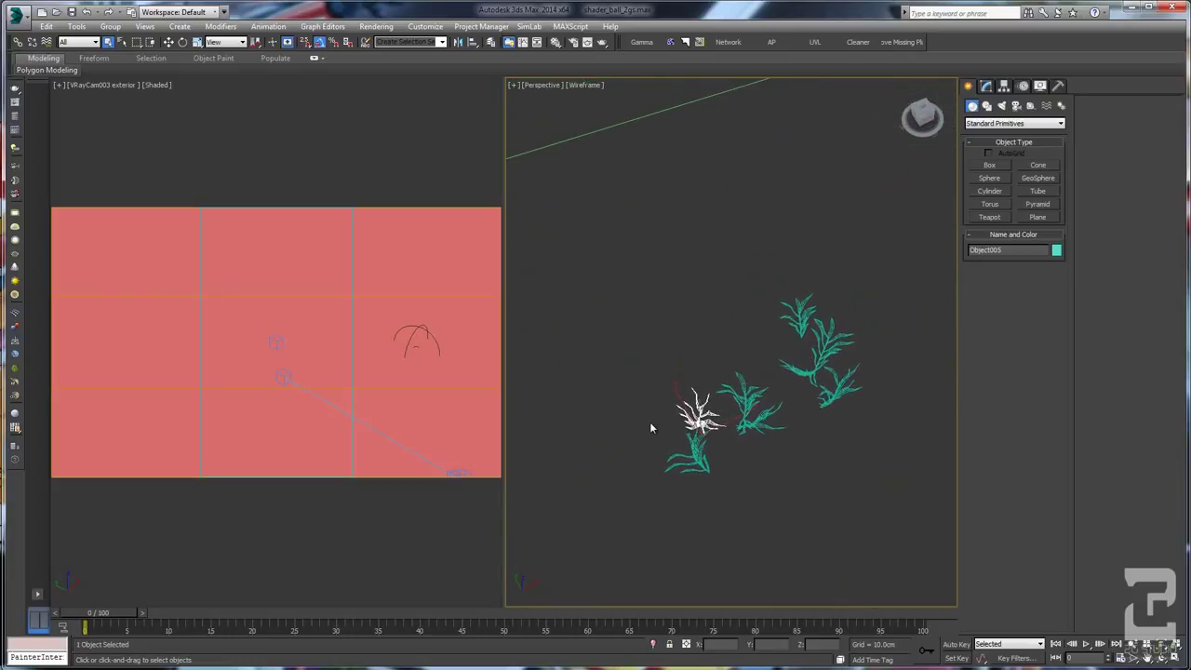
pyautogui.hotkey('alt', 'w')
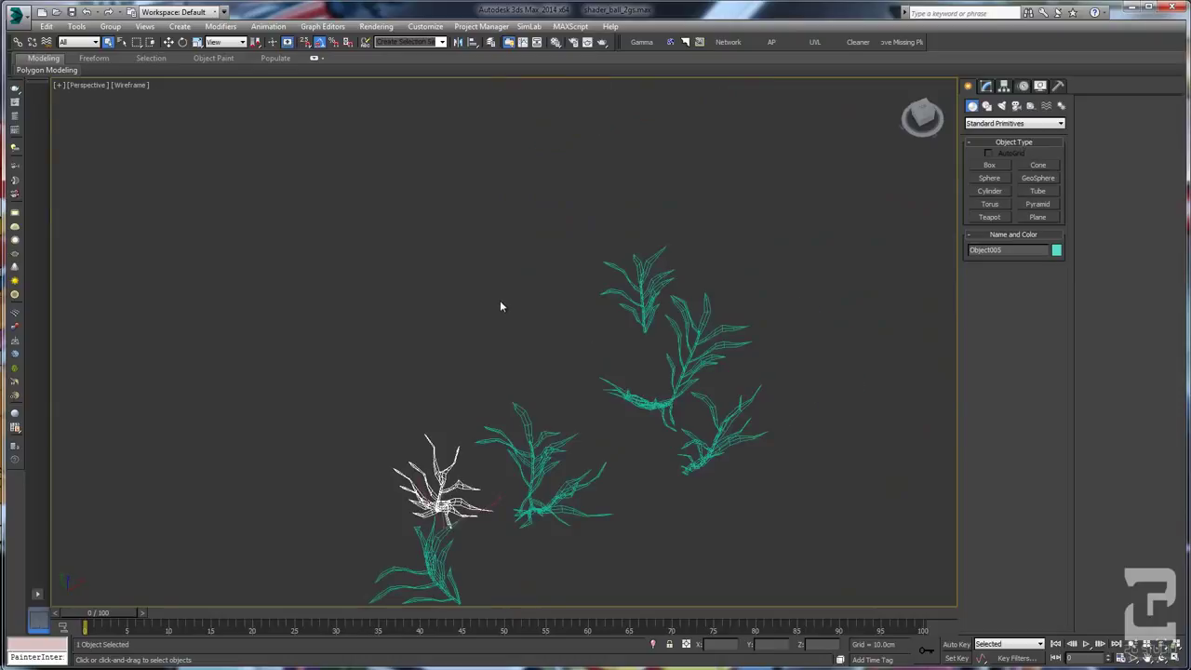
pyautogui.moveTo(500, 300); pyautogui.dragTo(535, 253, button='middle')
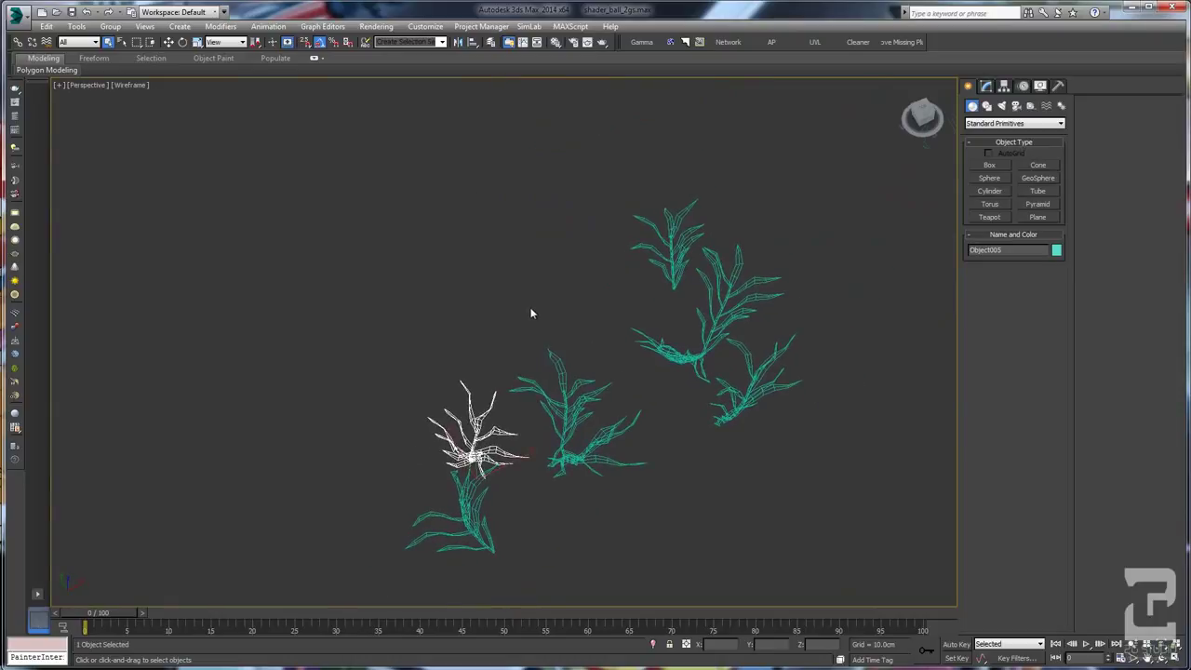
# Step: Inspect the selected plant from several angles and open its hierarchy pivot settings
pyautogui.keyDown('alt'); pyautogui.moveTo(531, 313); pyautogui.dragTo(470, 402, button='middle'); pyautogui.keyUp('alt')
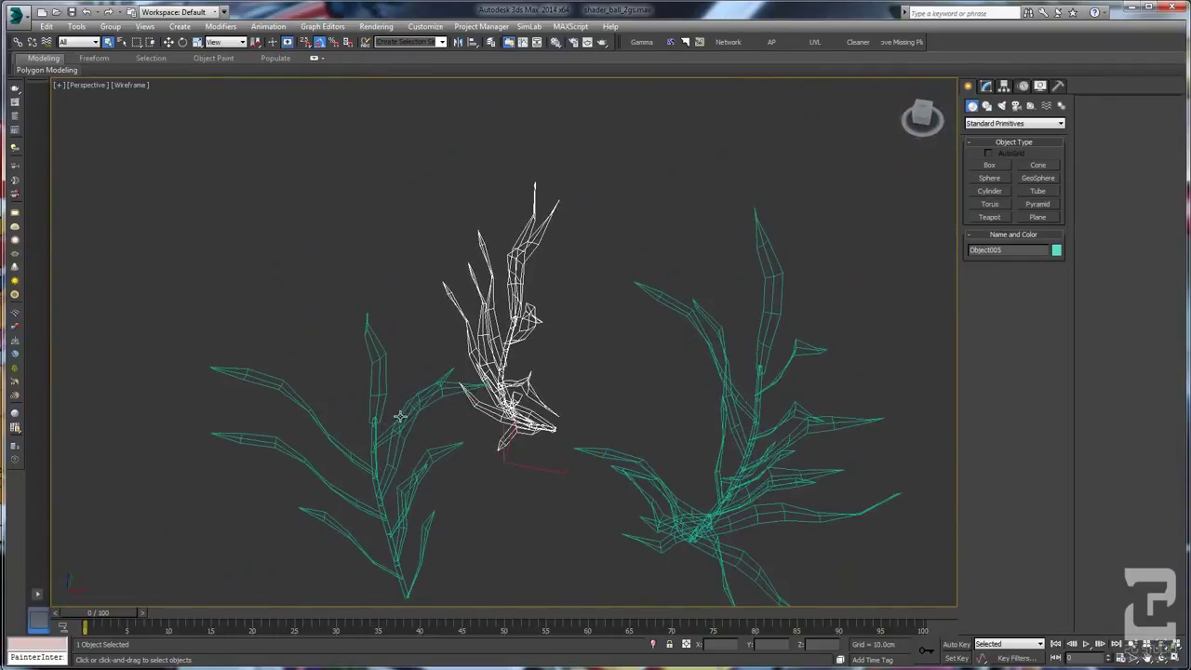
pyautogui.moveTo(401, 415)
pyautogui.keyDown('alt'); pyautogui.mouseDown(button='middle')
pyautogui.moveTo(466, 359)
pyautogui.moveTo(437, 393)
pyautogui.moveTo(440, 413)
pyautogui.moveTo(421, 421)
pyautogui.mouseUp(button='middle'); pyautogui.keyUp('alt')
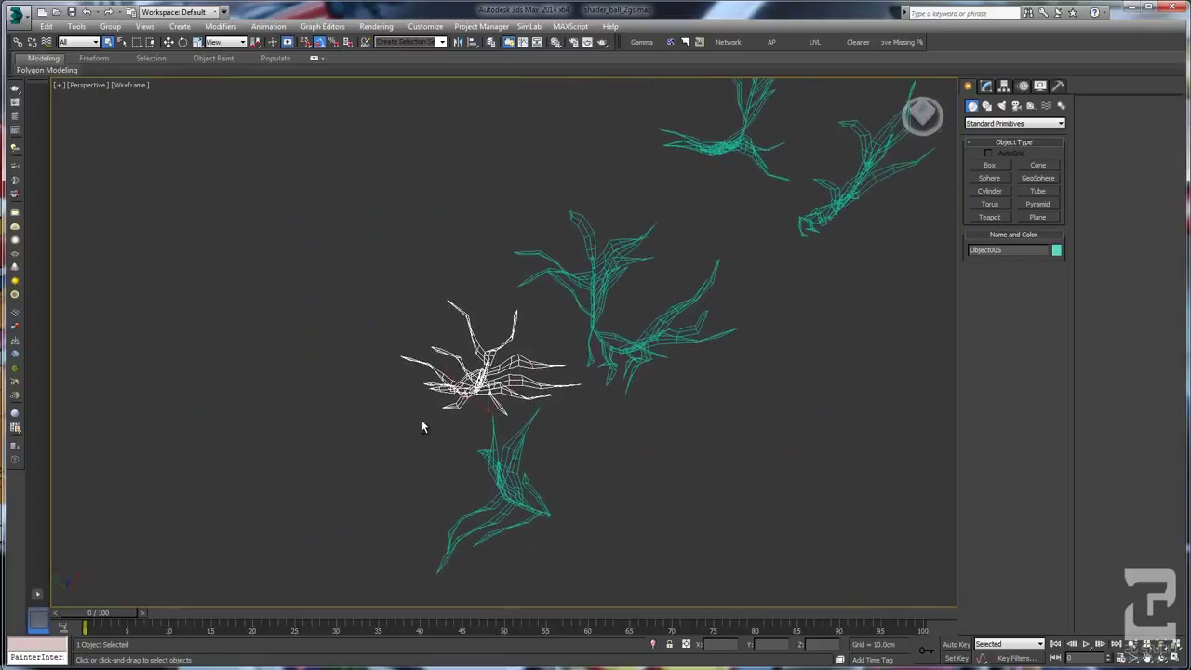
pyautogui.click(1004, 86)
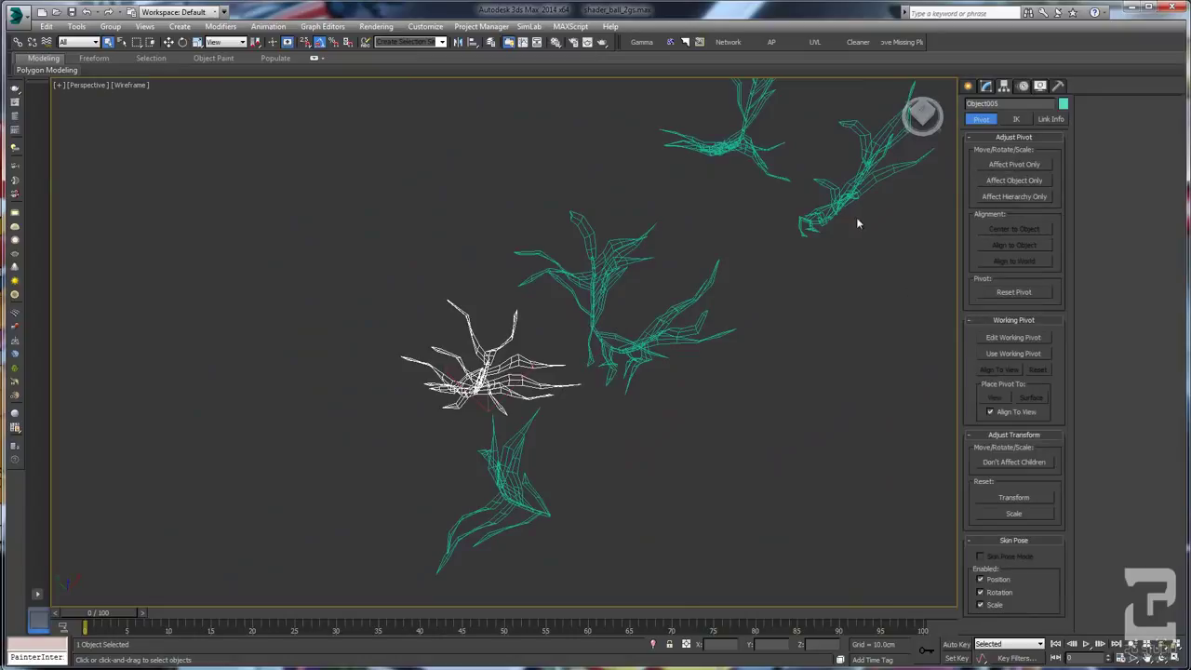
# Step: Select the neighbouring plant Object006 and examine its pivot position against the stem base in the Front view
pyautogui.keyDown('alt'); pyautogui.moveTo(858, 223); pyautogui.dragTo(552, 369, button='middle'); pyautogui.keyUp('alt')
pyautogui.click(752, 405)
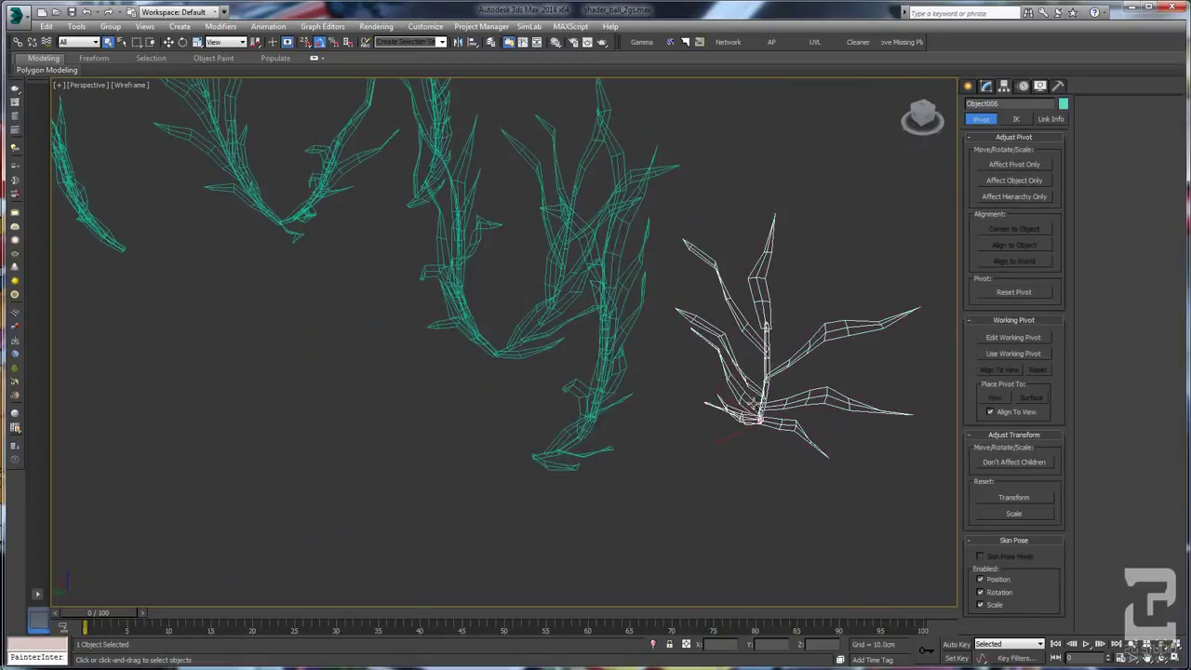
pyautogui.keyDown('alt'); pyautogui.moveTo(752, 405); pyautogui.dragTo(690, 428, button='middle'); pyautogui.keyUp('alt')
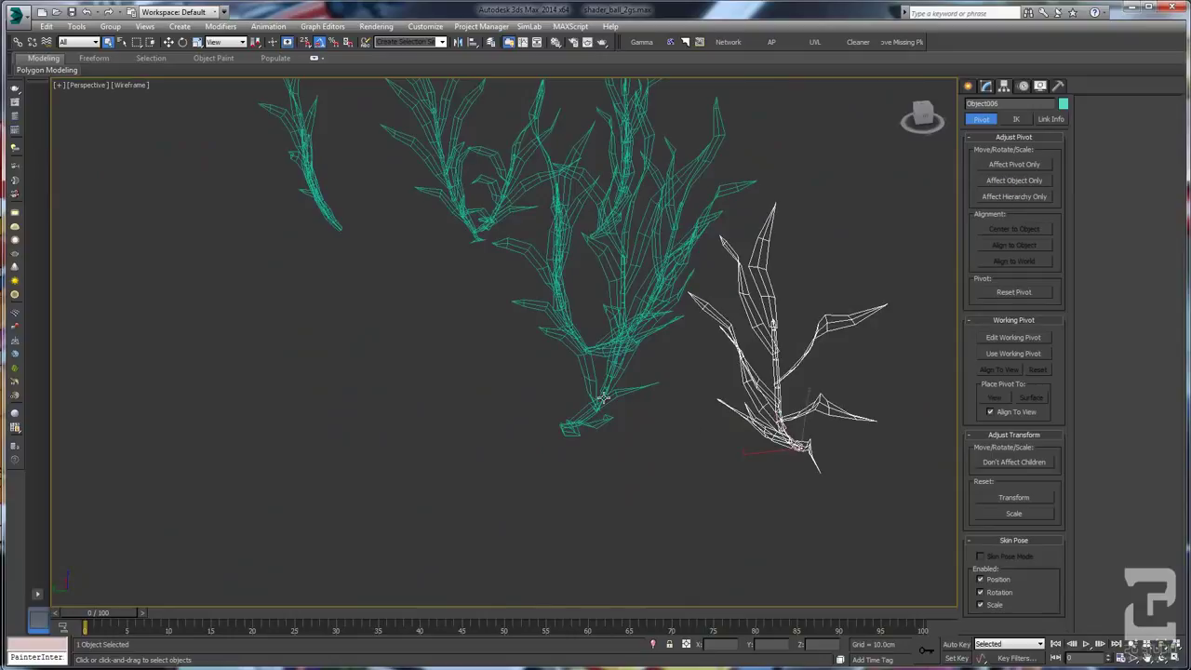
pyautogui.keyDown('alt'); pyautogui.moveTo(780, 419); pyautogui.dragTo(565, 377, button='middle'); pyautogui.keyUp('alt')
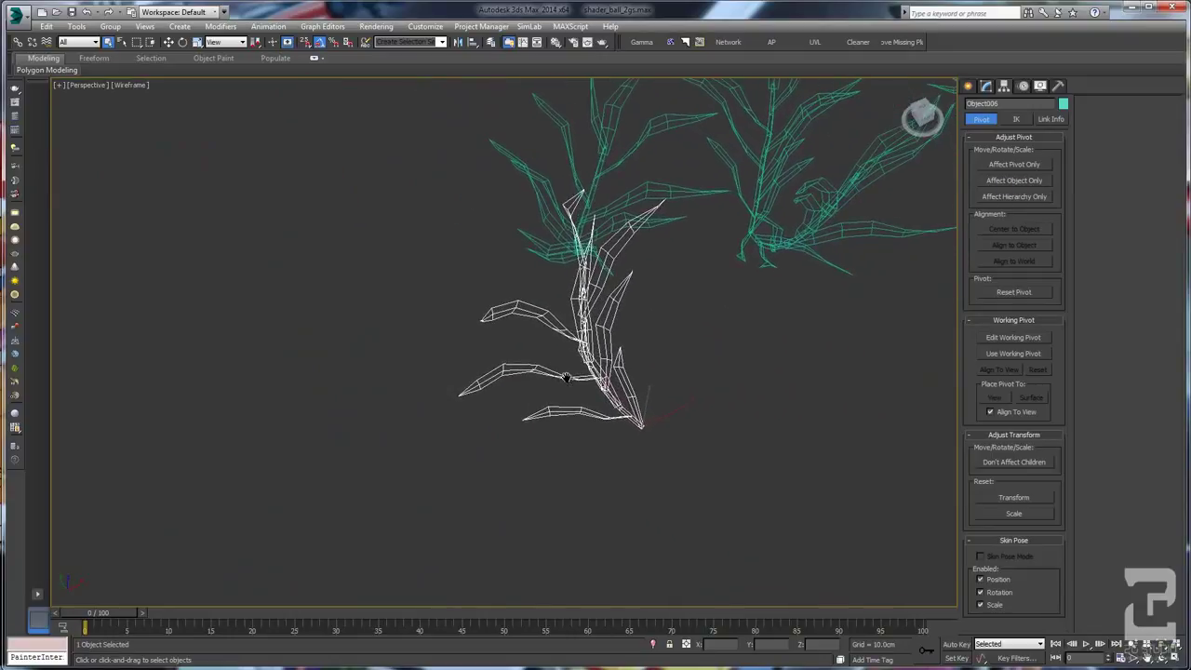
pyautogui.scroll(3, 551, 421)
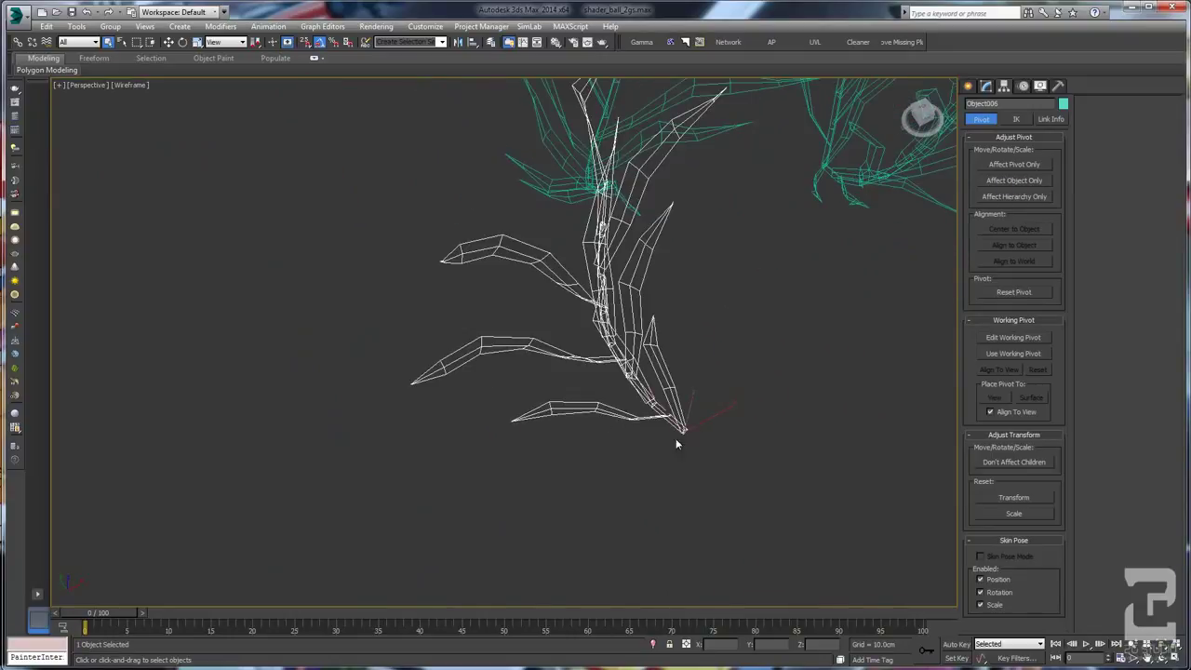
pyautogui.keyDown('alt'); pyautogui.moveTo(613, 382); pyautogui.dragTo(586, 384, button='middle'); pyautogui.keyUp('alt')
pyautogui.press('f')
pyautogui.scroll(2, 577, 401)
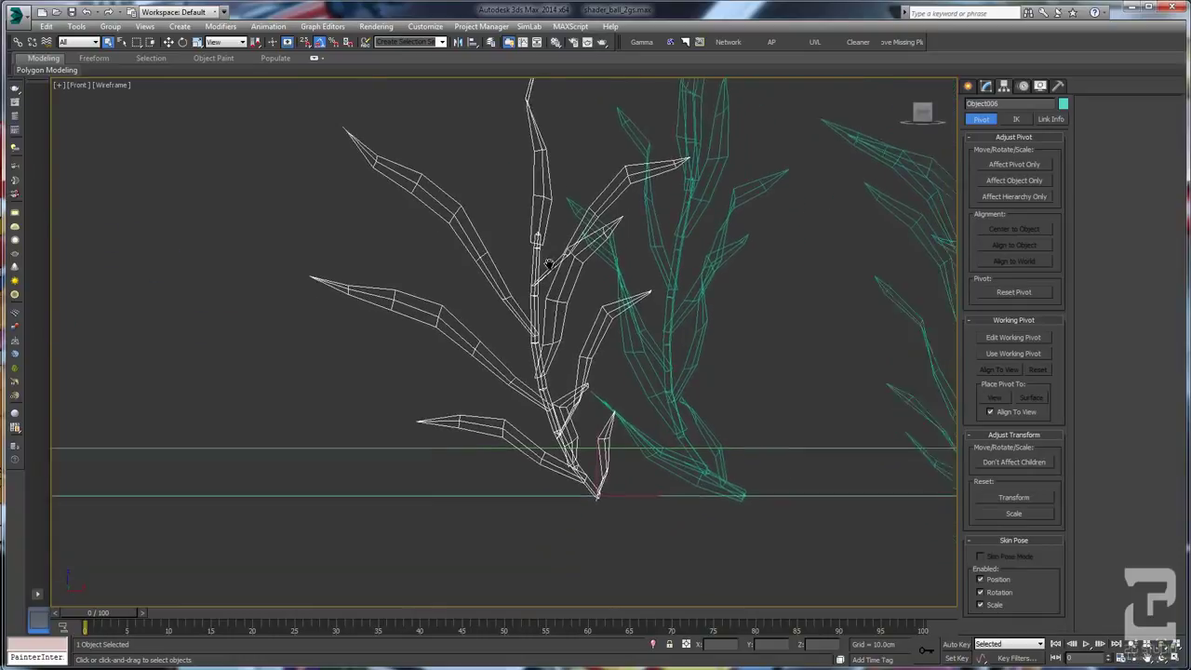
pyautogui.scroll(4, 573, 424)
pyautogui.scroll(-5, 586, 424)
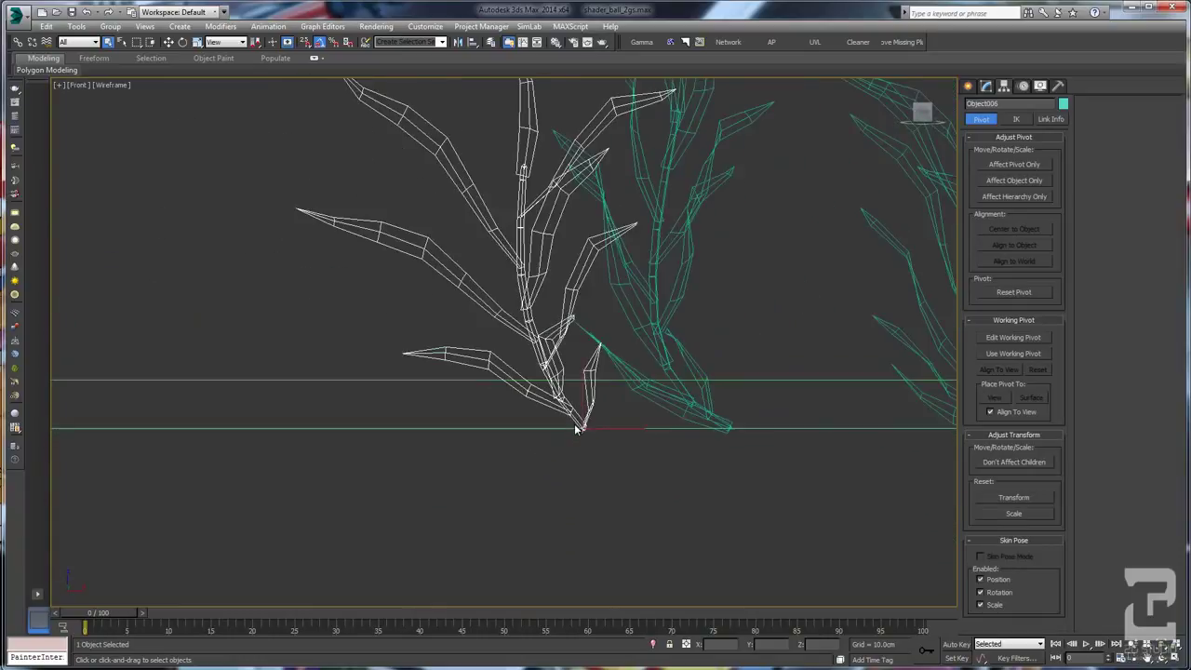
# Step: Select plant Object005 and compare its pivot with the stem base in the Front, Top and Perspective views
pyautogui.click(666, 398)
pyautogui.scroll(-3, 601, 401)
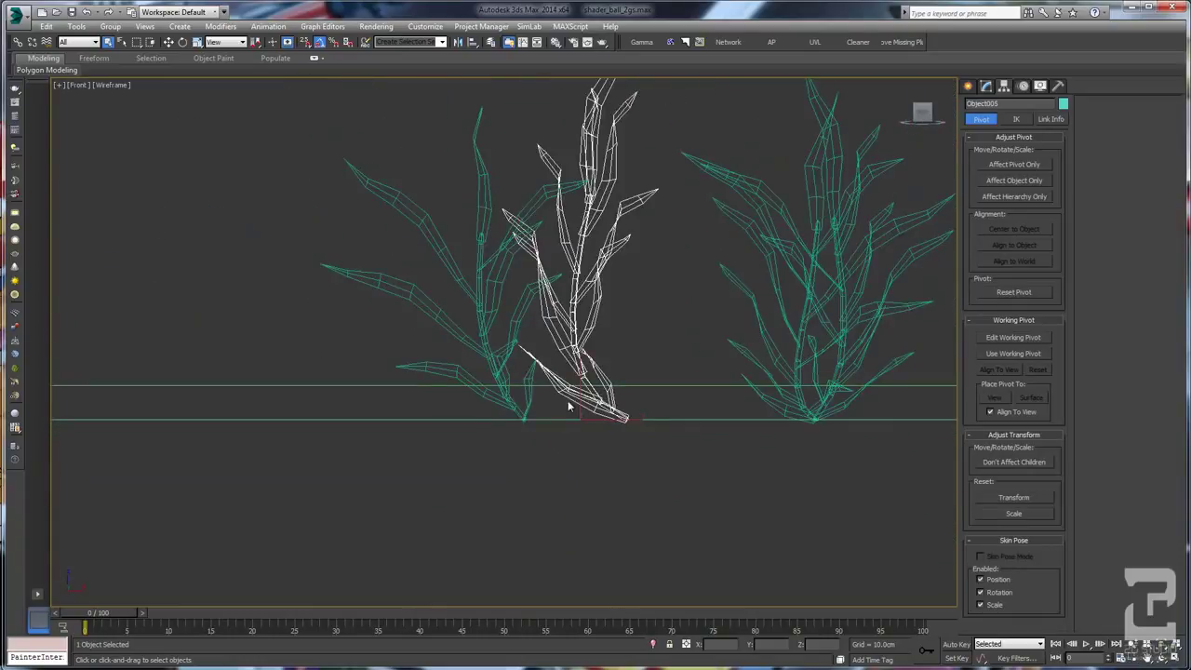
pyautogui.scroll(6, 569, 405)
pyautogui.scroll(-5, 570, 405)
pyautogui.press('t')
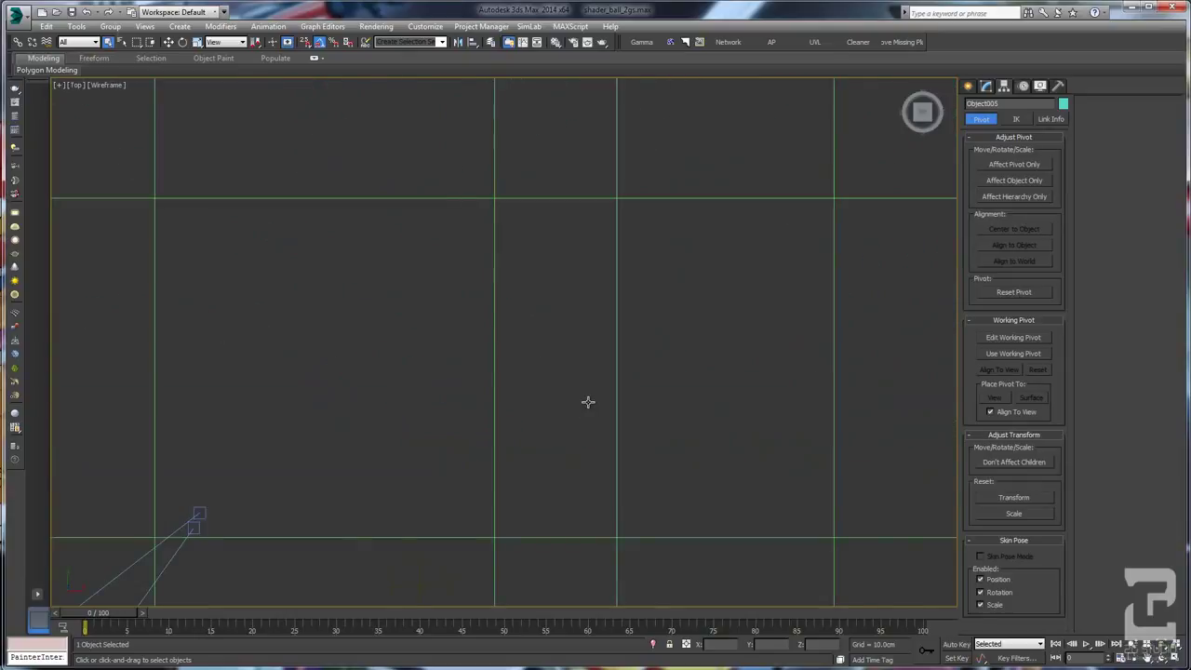
pyautogui.press('z')
pyautogui.scroll(-3, 577, 382)
pyautogui.moveTo(586, 377)
pyautogui.mouseDown(button='middle')
pyautogui.moveTo(572, 374)
pyautogui.moveTo(571, 387)
pyautogui.mouseUp(button='middle')
pyautogui.press('p')
pyautogui.moveTo(617, 335)
pyautogui.keyDown('alt'); pyautogui.mouseDown(button='middle')
pyautogui.moveTo(532, 354)
pyautogui.moveTo(609, 350)
pyautogui.mouseUp(button='middle'); pyautogui.keyUp('alt')
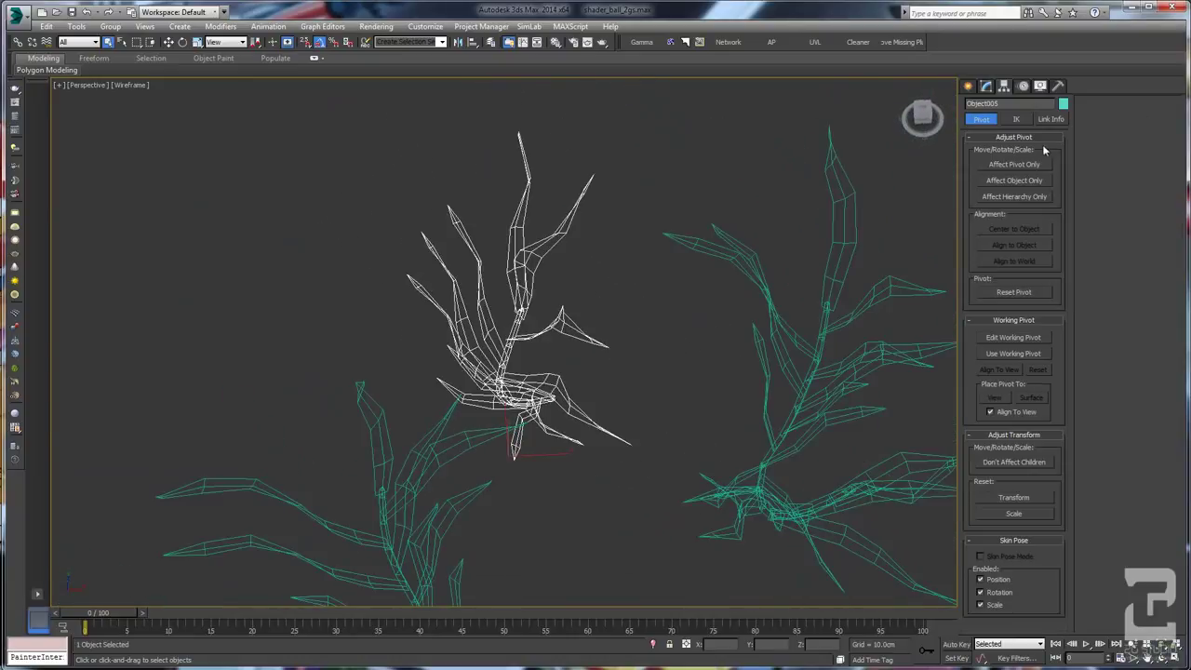
# Step: Enable Affect Pivot Only and move the plant's pivot along X to about -115 cm, away from its geometry
pyautogui.click(1016, 168)
pyautogui.moveTo(558, 382); pyautogui.dragTo(536, 399, button='middle')
pyautogui.scroll(-4, 530, 396)
pyautogui.press('w')
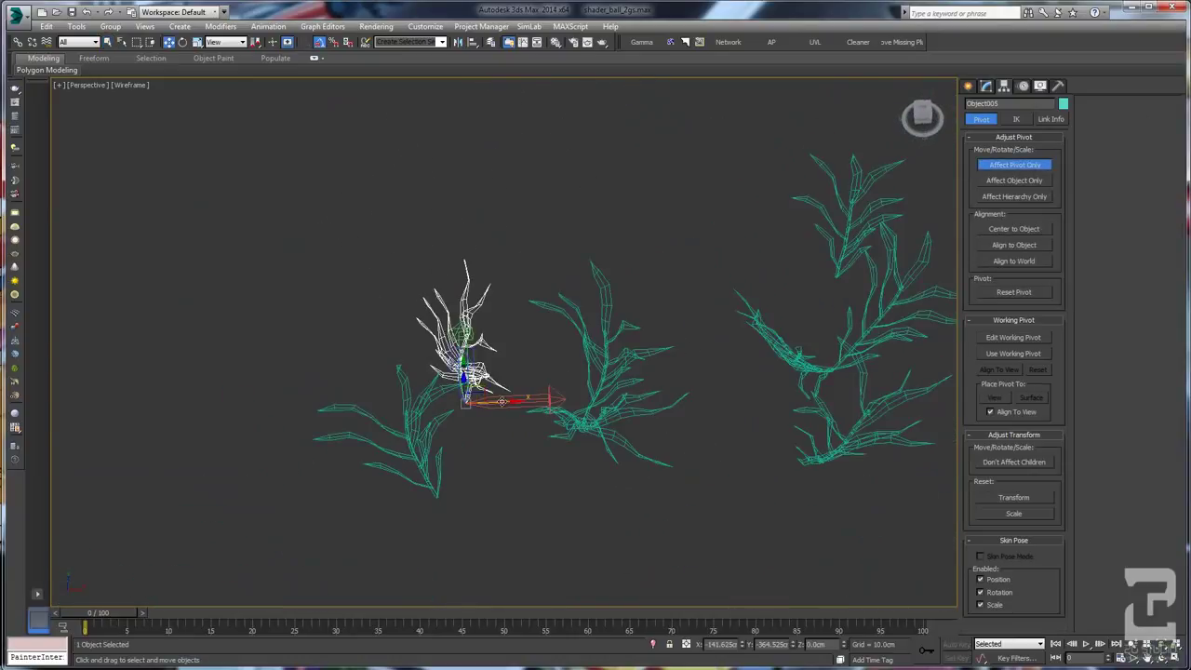
pyautogui.moveTo(509, 401); pyautogui.dragTo(971, 390)
pyautogui.keyDown('alt'); pyautogui.moveTo(686, 442); pyautogui.dragTo(640, 400, button='middle'); pyautogui.keyUp('alt')
pyautogui.scroll(-3, 652, 383)
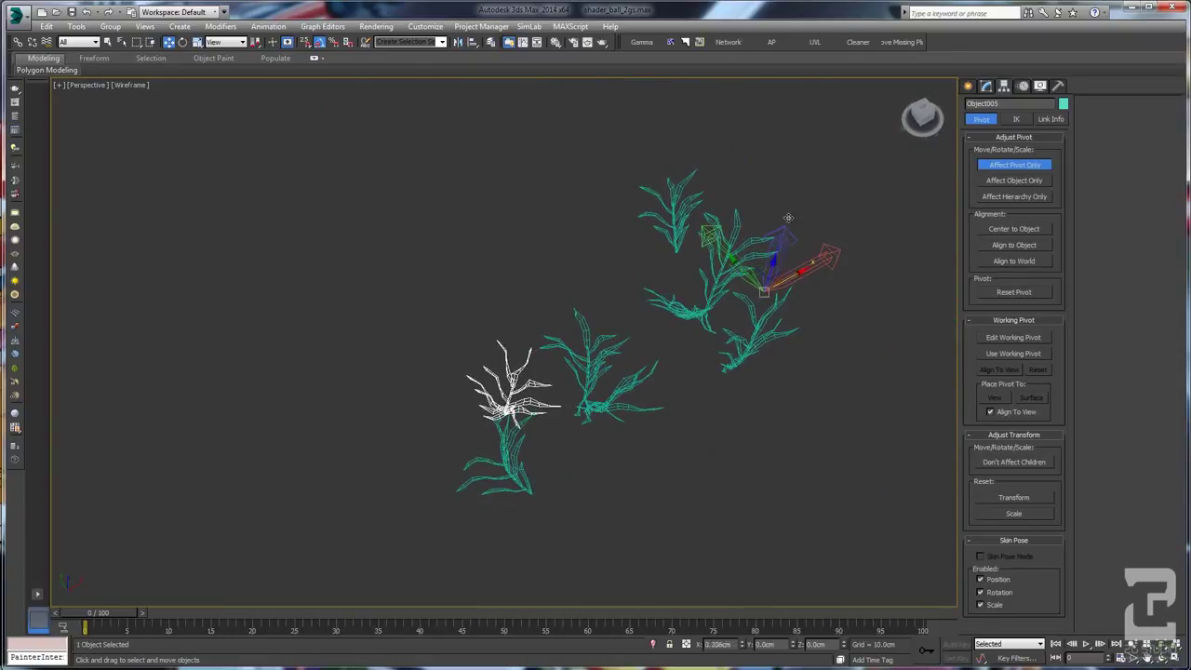
pyautogui.moveTo(769, 279); pyautogui.dragTo(876, 219)
pyautogui.hotkey('ctrl', 'z')
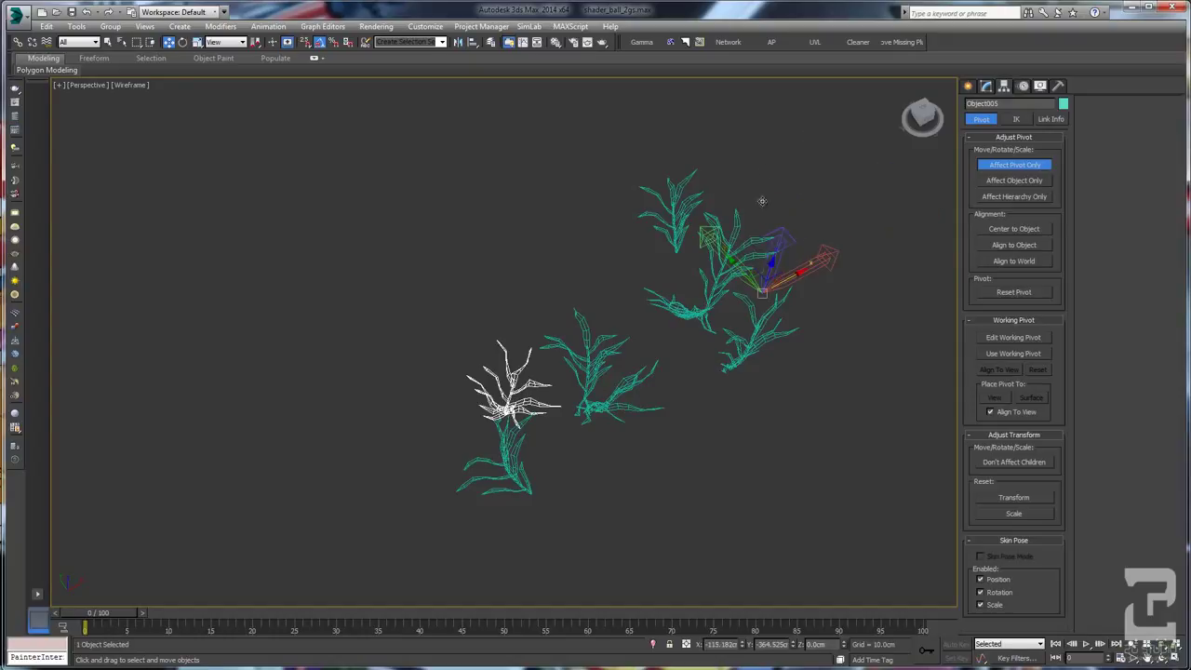
pyautogui.moveTo(762, 201); pyautogui.dragTo(761, 266)
pyautogui.hotkey('ctrl', 'z')
# Step: Raise the plant's pivot to about 14.7 cm in Z and leave pivot-only editing
pyautogui.keyDown('alt'); pyautogui.moveTo(662, 382); pyautogui.dragTo(659, 349, button='middle'); pyautogui.keyUp('alt')
pyautogui.moveTo(763, 324); pyautogui.dragTo(763, 191)
pyautogui.keyDown('alt'); pyautogui.moveTo(702, 378); pyautogui.dragTo(587, 412, button='middle'); pyautogui.keyUp('alt')
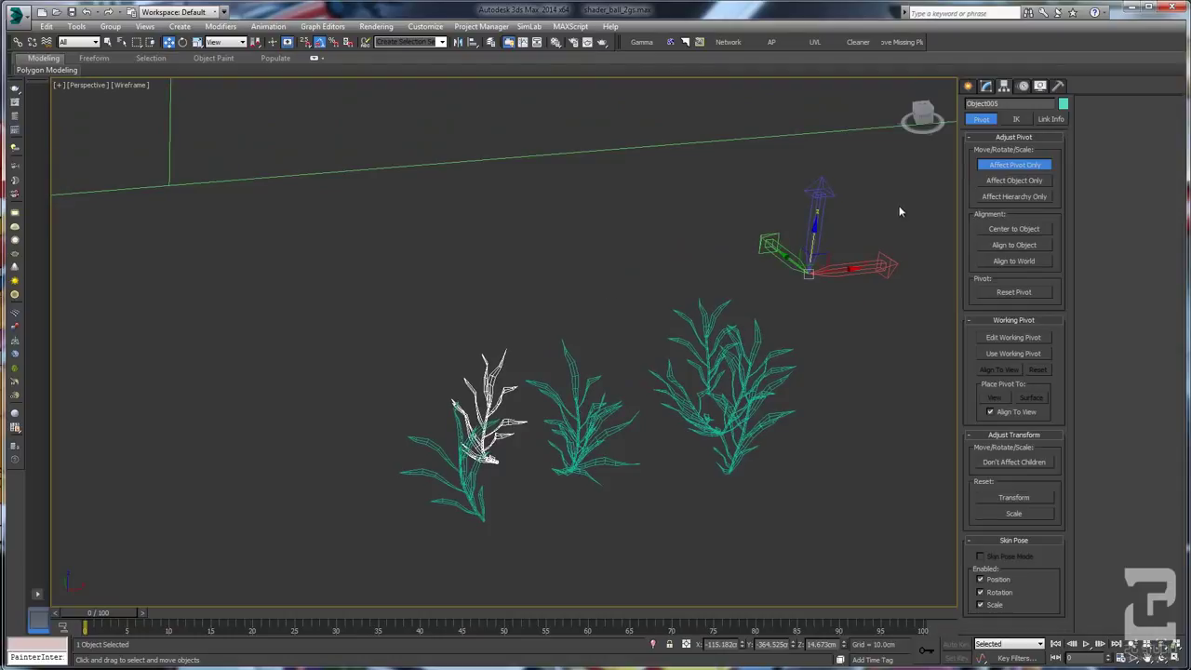
pyautogui.click(1008, 164)
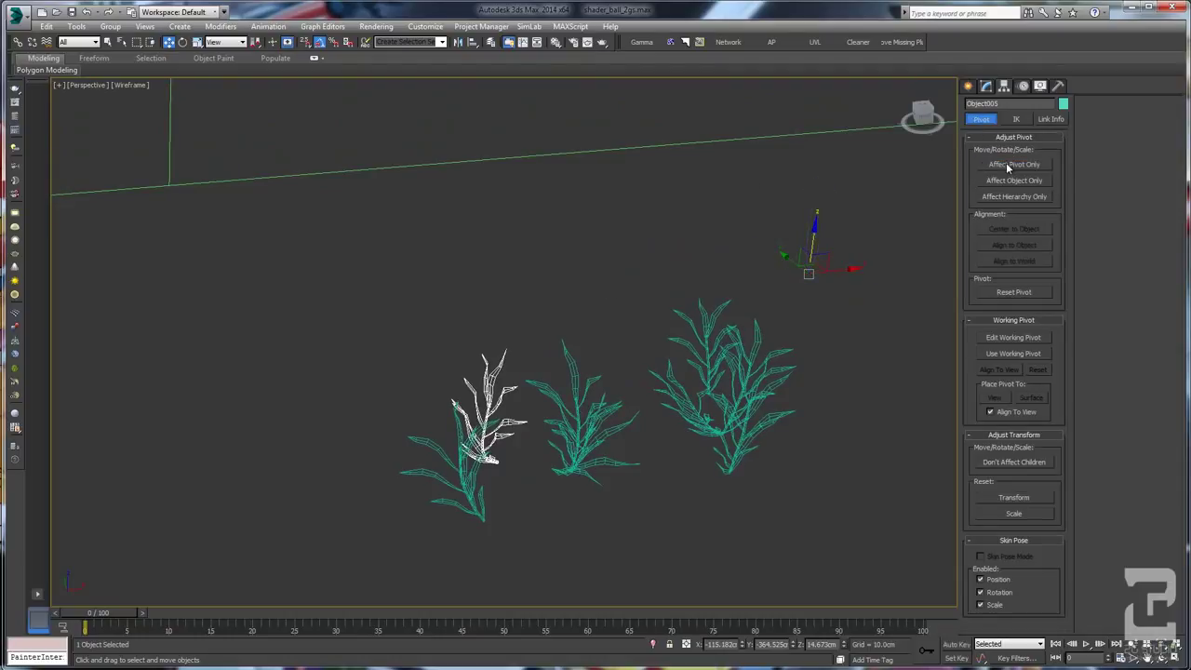
# Step: Turn on Affect Pivot Only, center the pivot to Object005 and check its position in the Front view
pyautogui.click(996, 165)
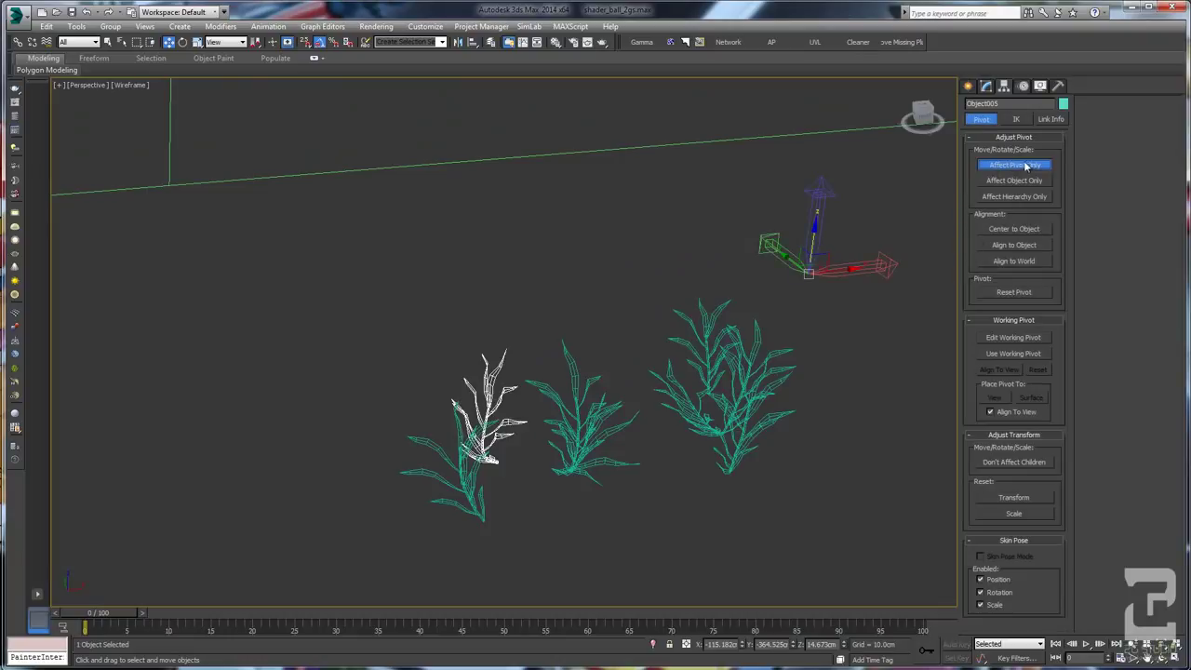
pyautogui.click(1008, 229)
pyautogui.keyDown('alt'); pyautogui.moveTo(639, 403); pyautogui.dragTo(580, 392, button='middle'); pyautogui.keyUp('alt')
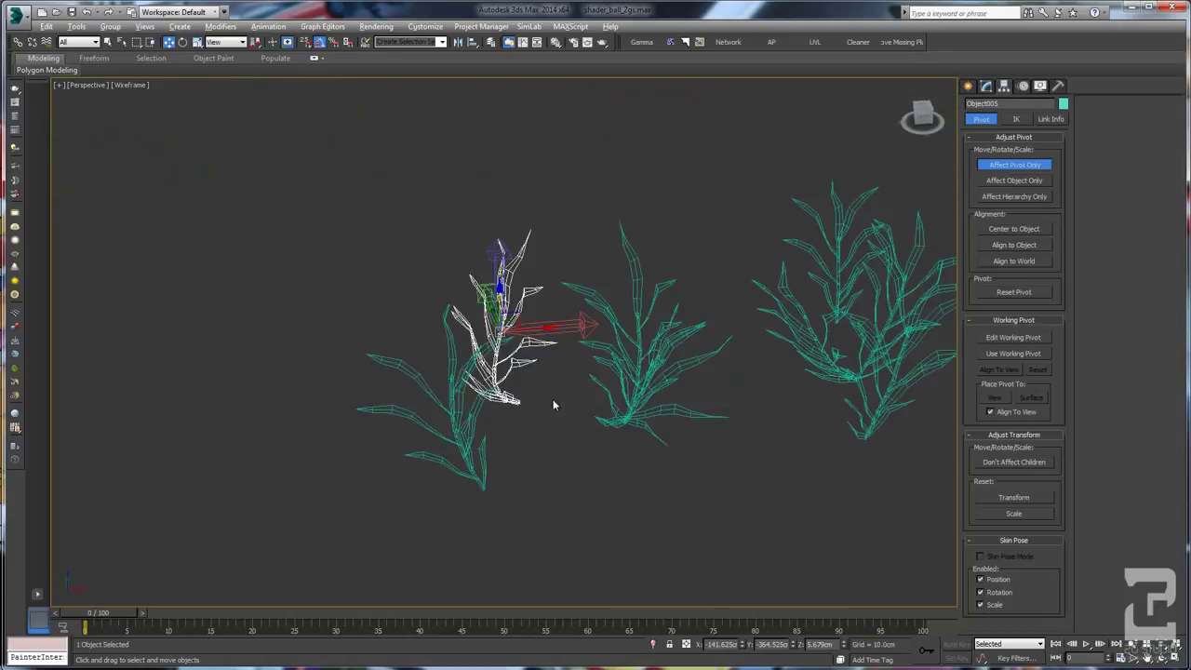
pyautogui.press('f')
pyautogui.scroll(5, 548, 375)
pyautogui.scroll(-5, 555, 358)
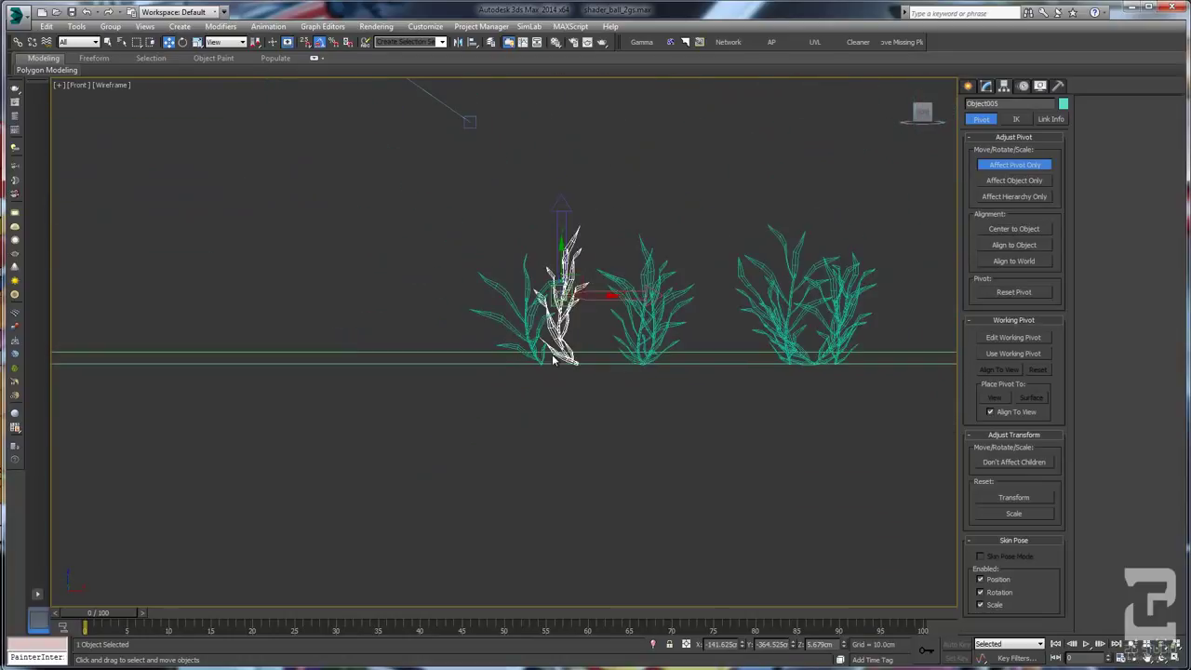
# Step: Drop Object005's pivot to the base of its stem by setting its Z position to 0 cm
pyautogui.scroll(-5, 553, 360)
pyautogui.scroll(2, 554, 368)
pyautogui.scroll(8, 516, 362)
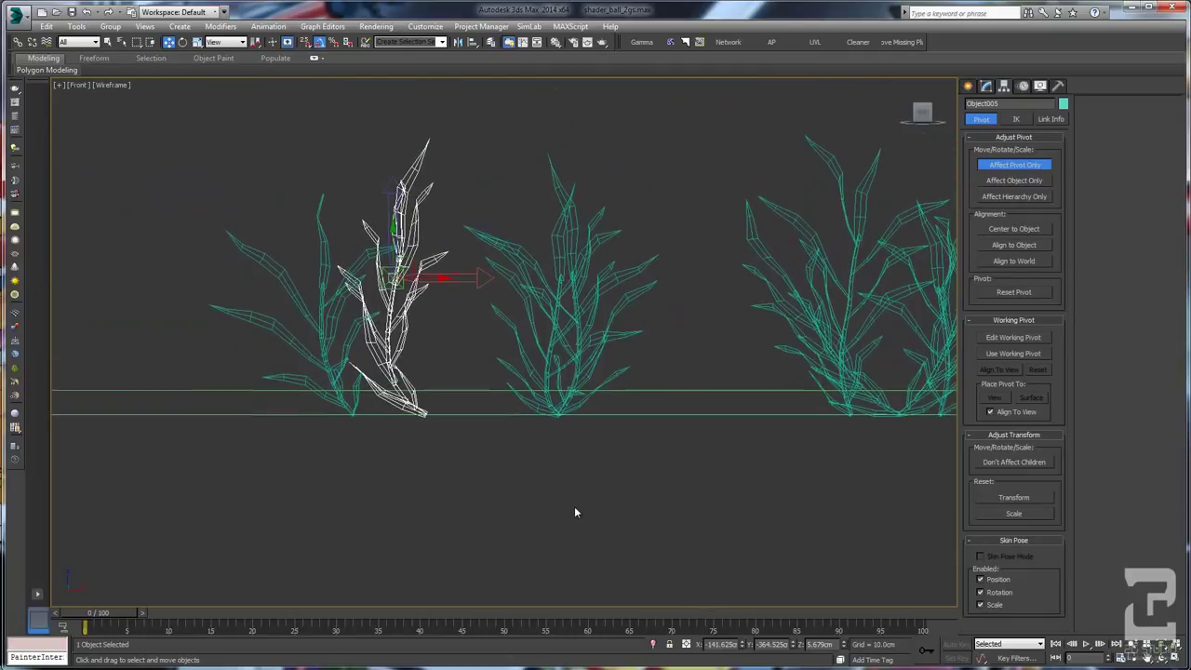
pyautogui.press('p')
pyautogui.keyDown('alt'); pyautogui.moveTo(575, 500); pyautogui.dragTo(483, 252, button='middle'); pyautogui.keyUp('alt')
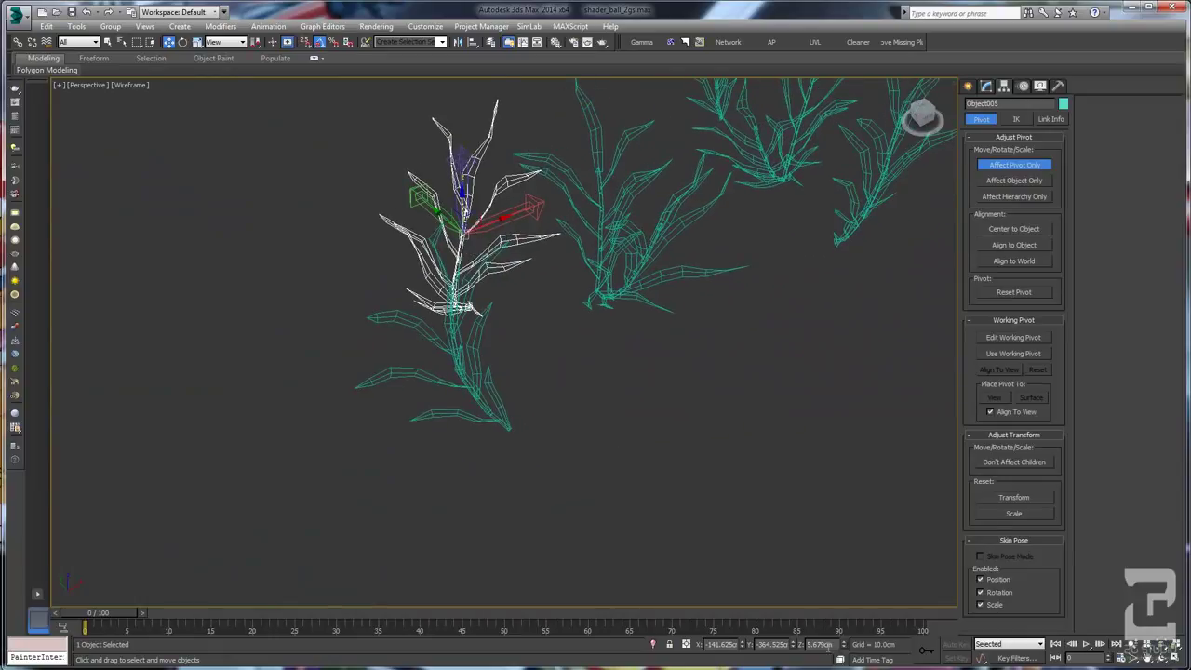
pyautogui.doubleClick(821, 644)
pyautogui.write('0')
pyautogui.press('Return')
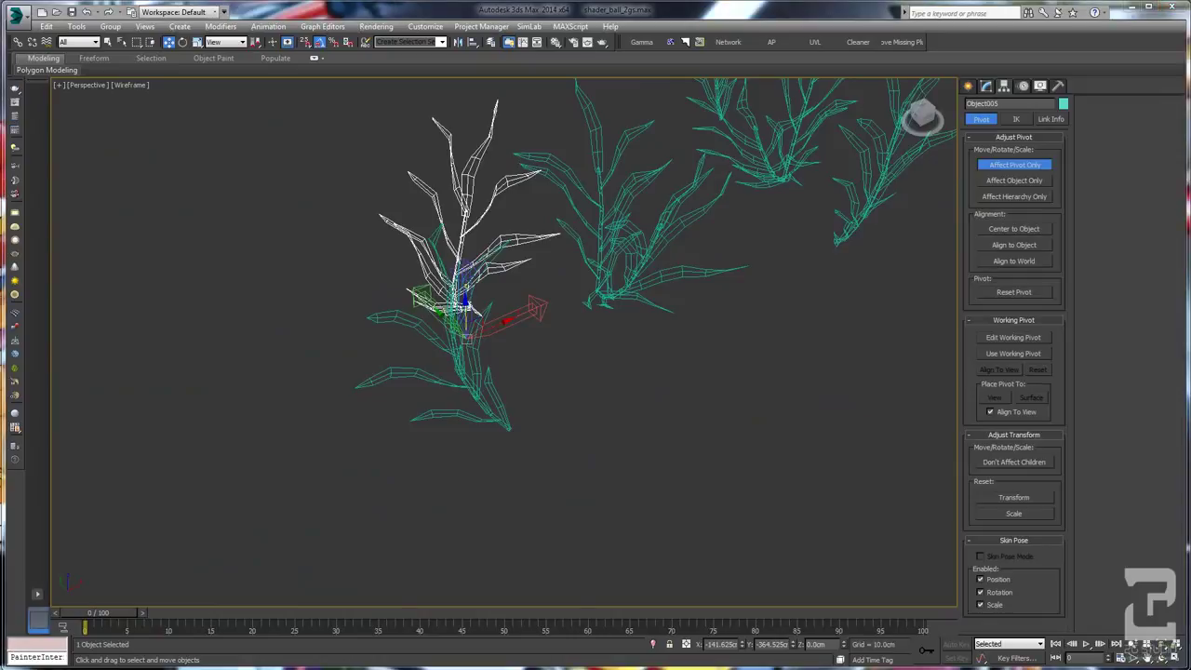
pyautogui.keyDown('alt'); pyautogui.moveTo(747, 501); pyautogui.dragTo(654, 451, button='middle'); pyautogui.keyUp('alt')
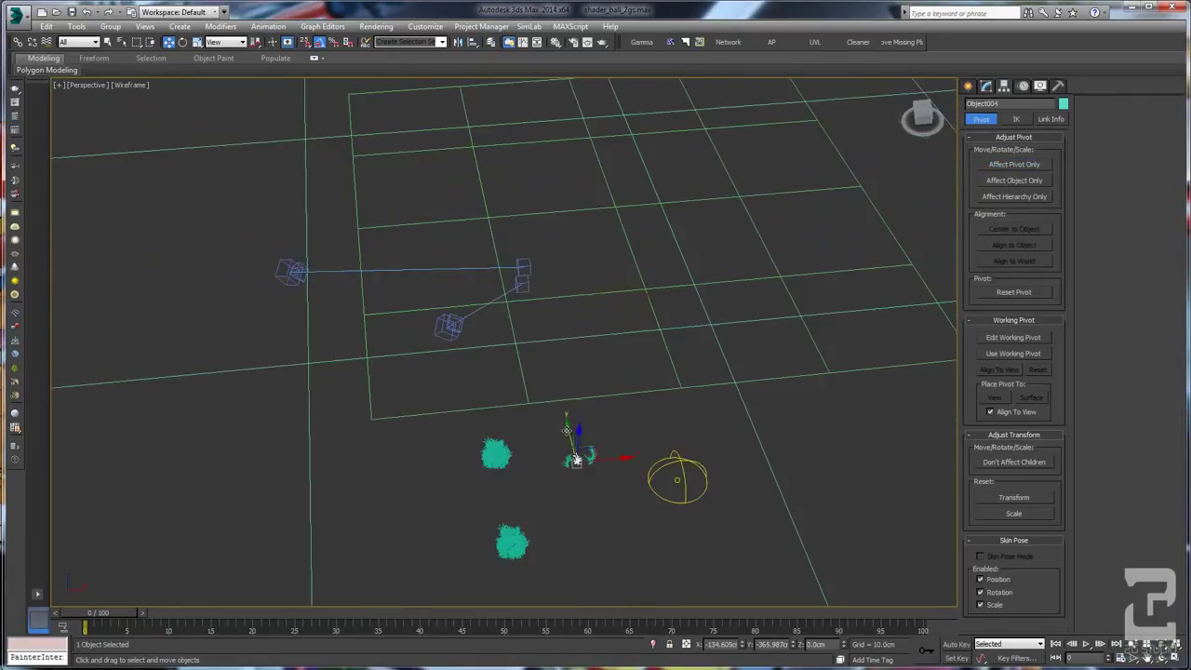
# Step: Select the large ground plane, bring up the "ground" material in the Material Editor and switch the Perspective view to shaded display
pyautogui.keyDown('alt'); pyautogui.moveTo(521, 420); pyautogui.dragTo(687, 13, button='middle'); pyautogui.keyUp('alt')
pyautogui.click(516, 402)
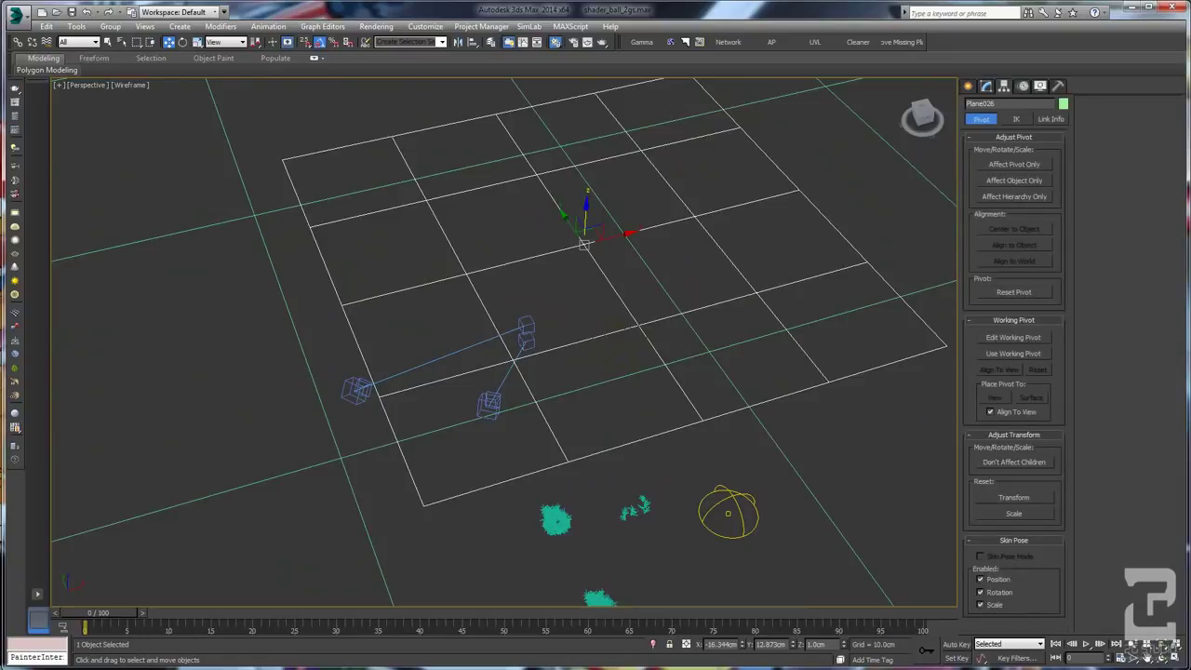
pyautogui.moveTo(1190, 109); pyautogui.dragTo(1053, 109)
pyautogui.click(1065, 175)
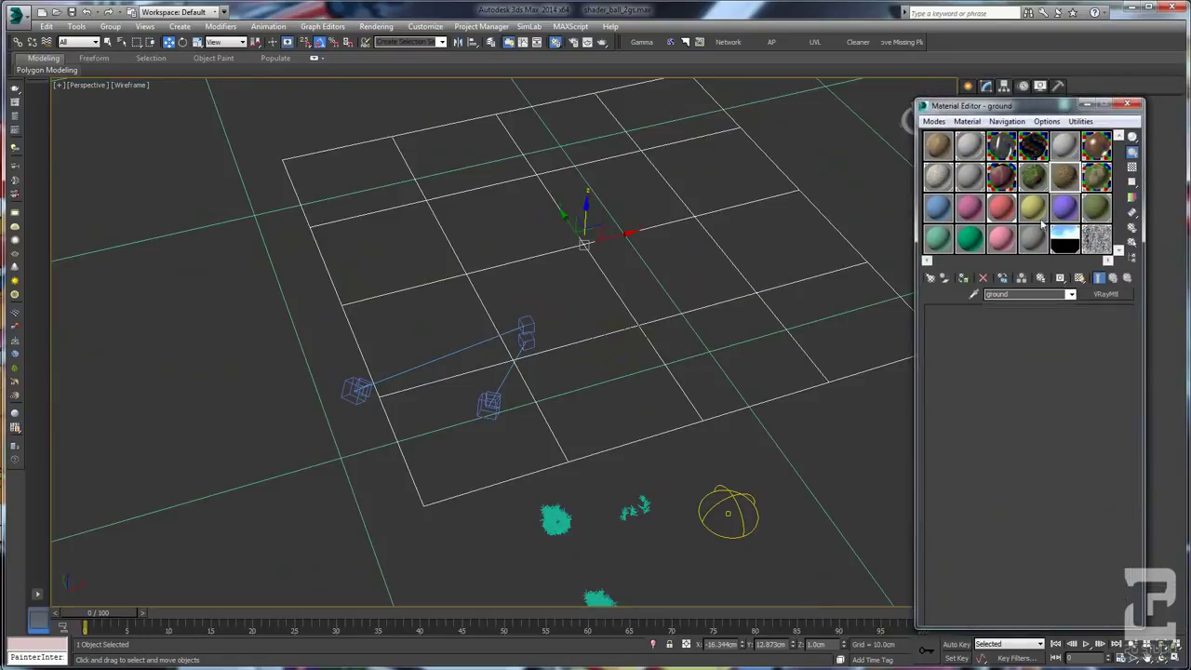
pyautogui.moveTo(385, 329); pyautogui.dragTo(372, 369, button='middle')
pyautogui.press('F3')
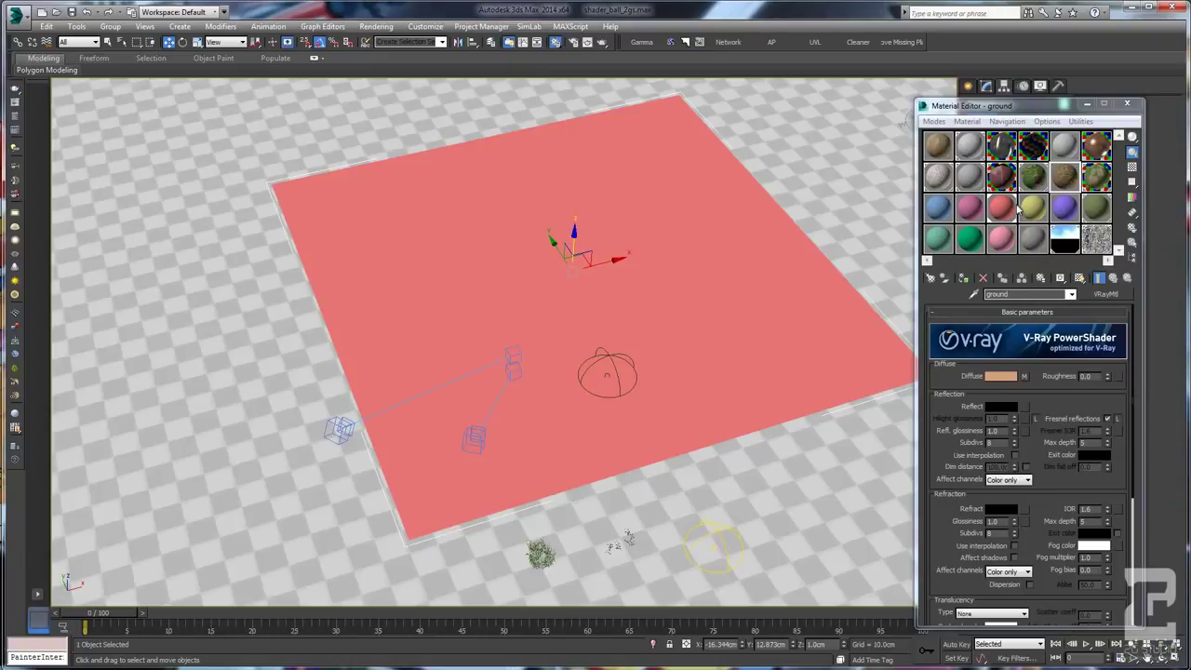
pyautogui.click(1067, 183)
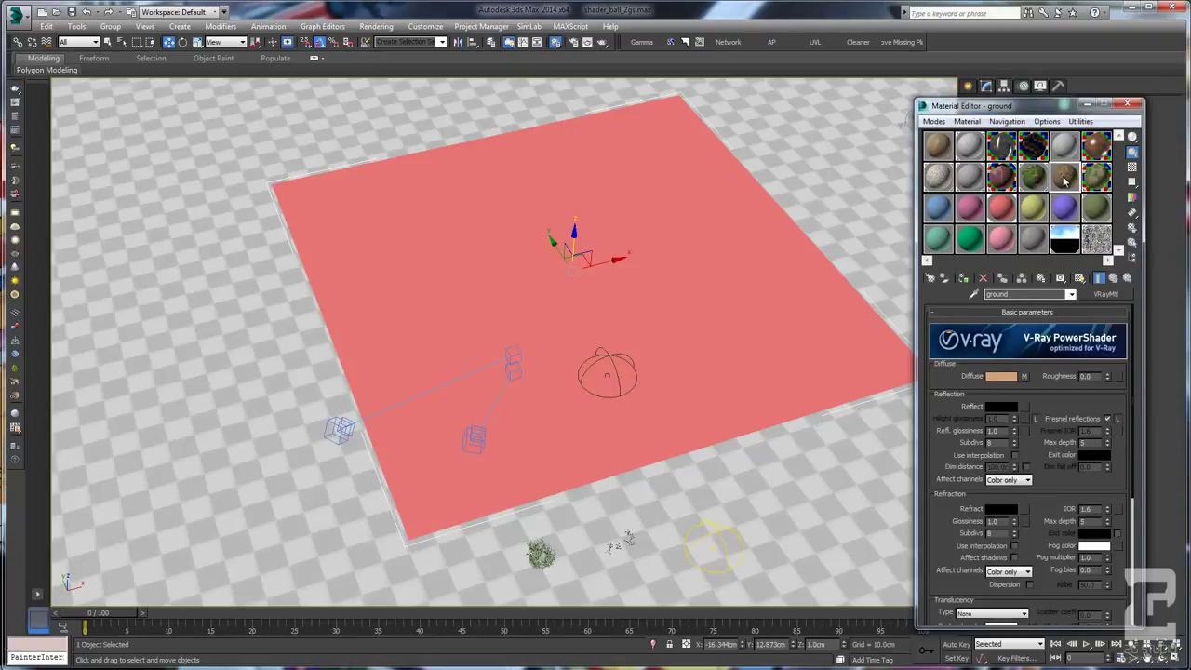
# Step: Examine the soil image used as the ground material's diffuse map, then return to the material's basic parameters
pyautogui.click(1024, 376)
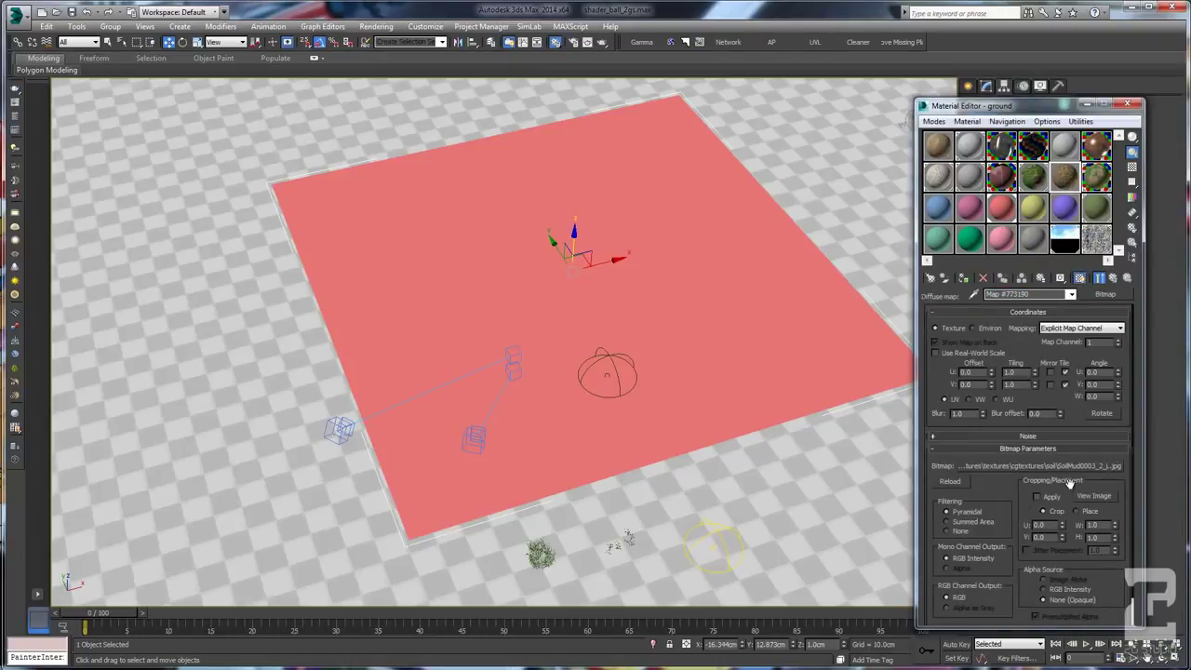
pyautogui.click(1095, 495)
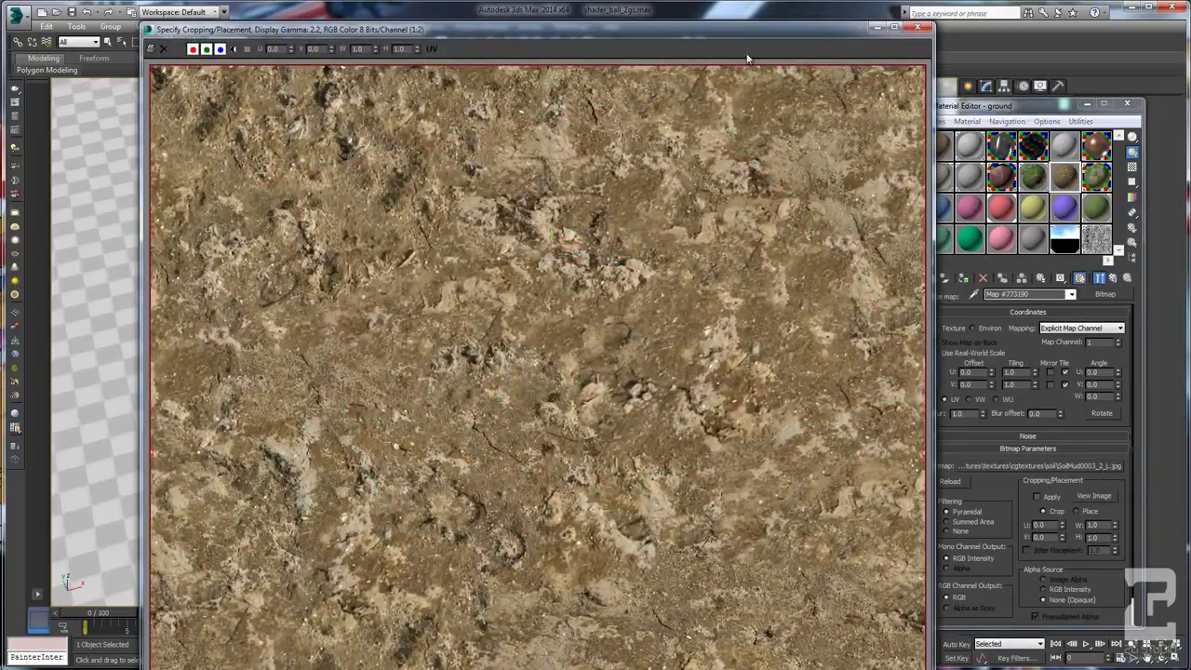
pyautogui.click(919, 27)
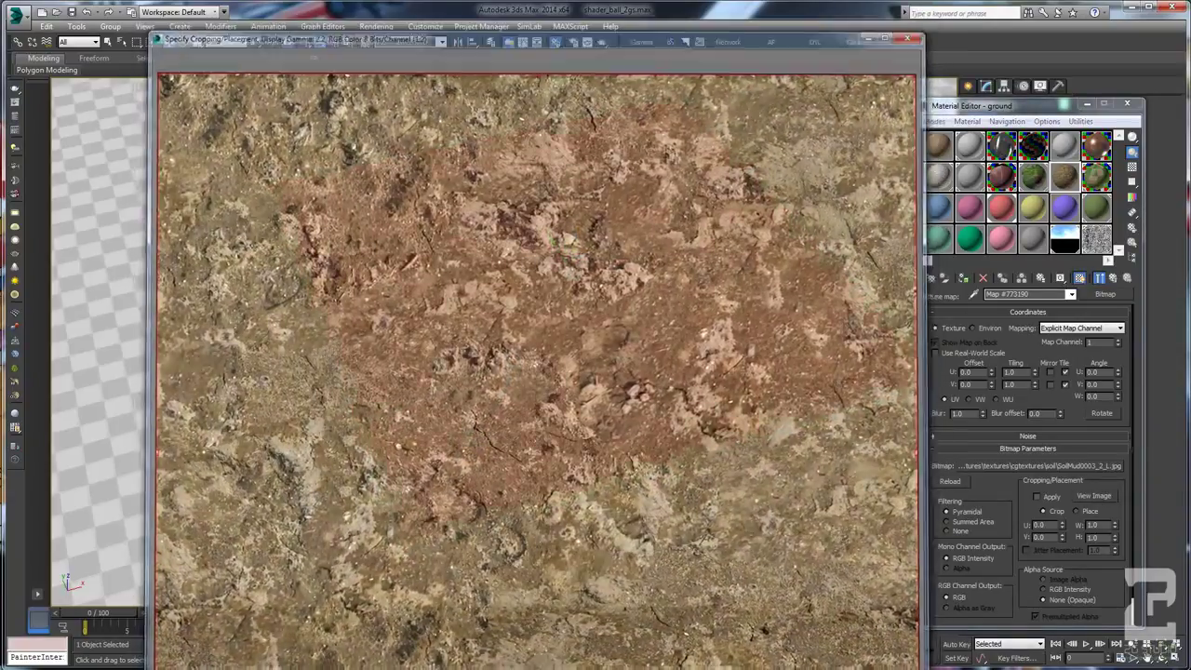
pyautogui.click(1102, 278)
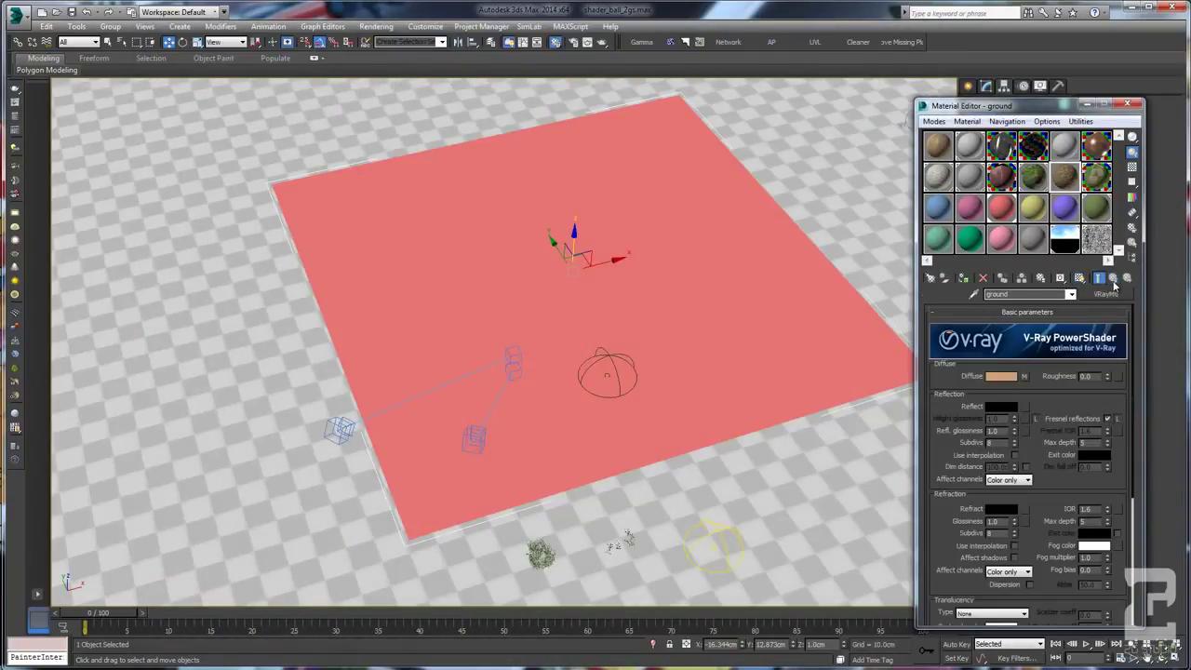
# Step: Apply the ground material to the plane with its diffuse soil texture displayed in the viewport, then close the Material Editor
pyautogui.click(1026, 376)
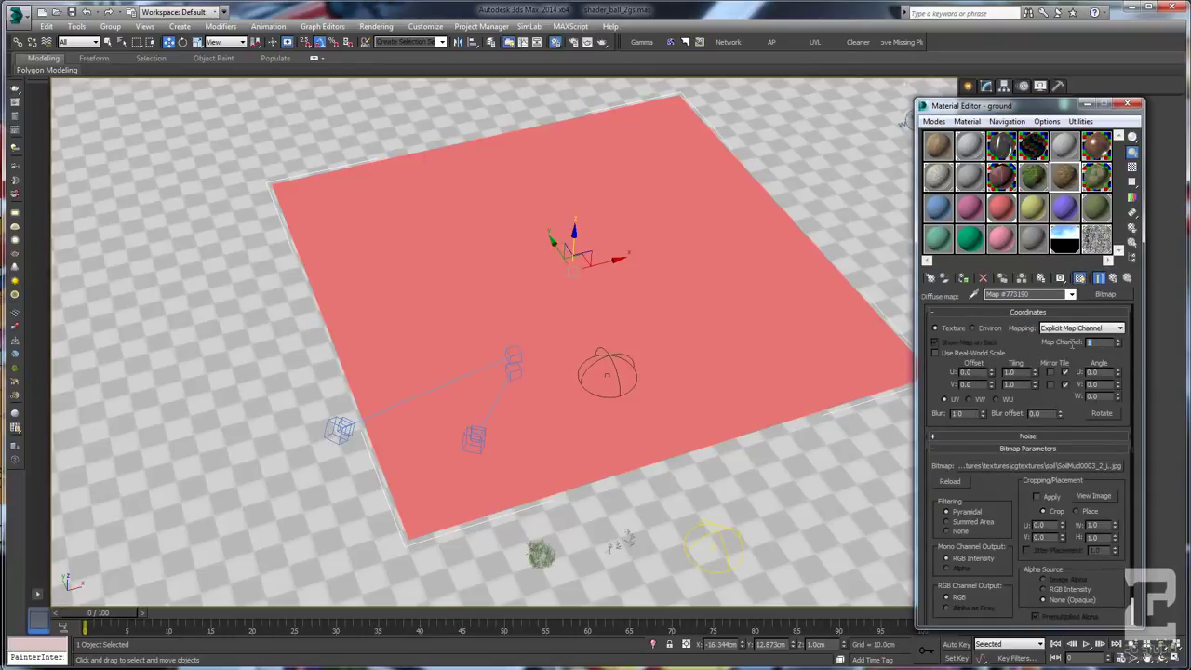
pyautogui.moveTo(1067, 107)
pyautogui.mouseDown()
pyautogui.moveTo(866, 96)
pyautogui.moveTo(1067, 96)
pyautogui.mouseUp()
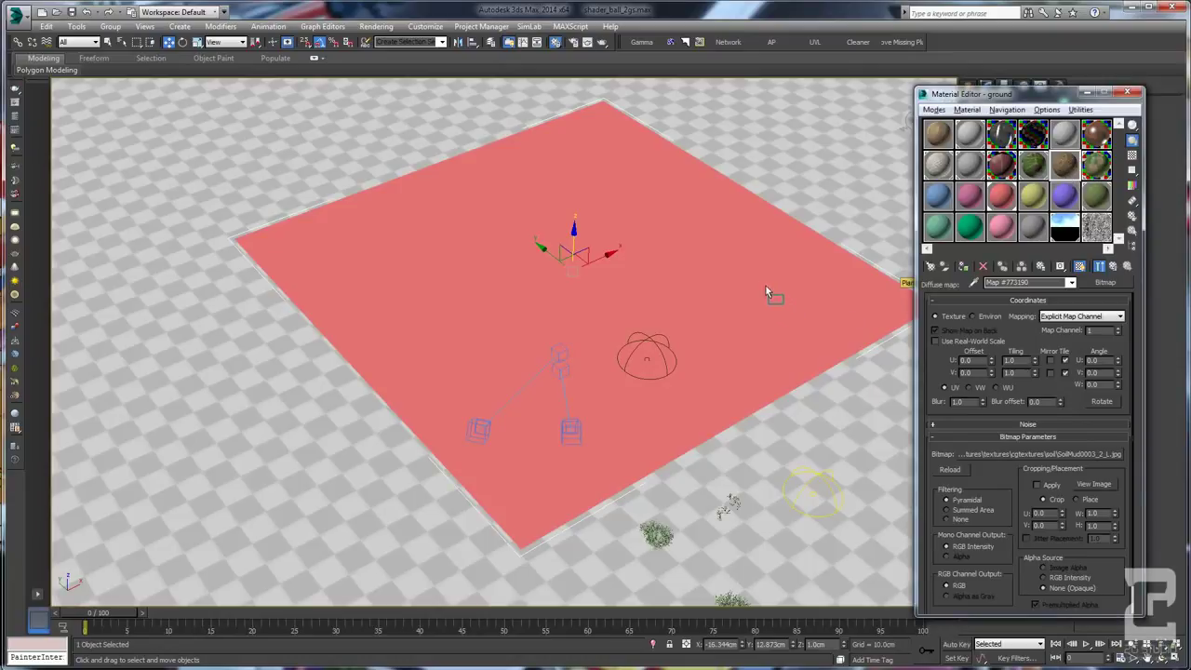
pyautogui.moveTo(766, 287); pyautogui.dragTo(761, 299)
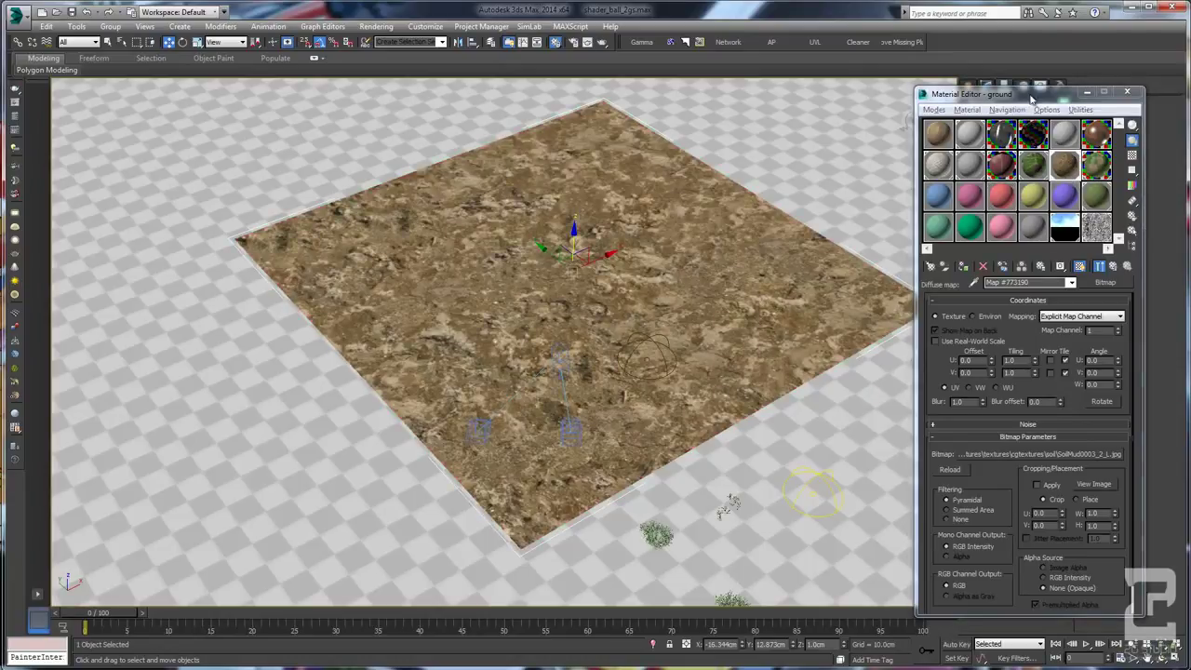
pyautogui.click(1127, 94)
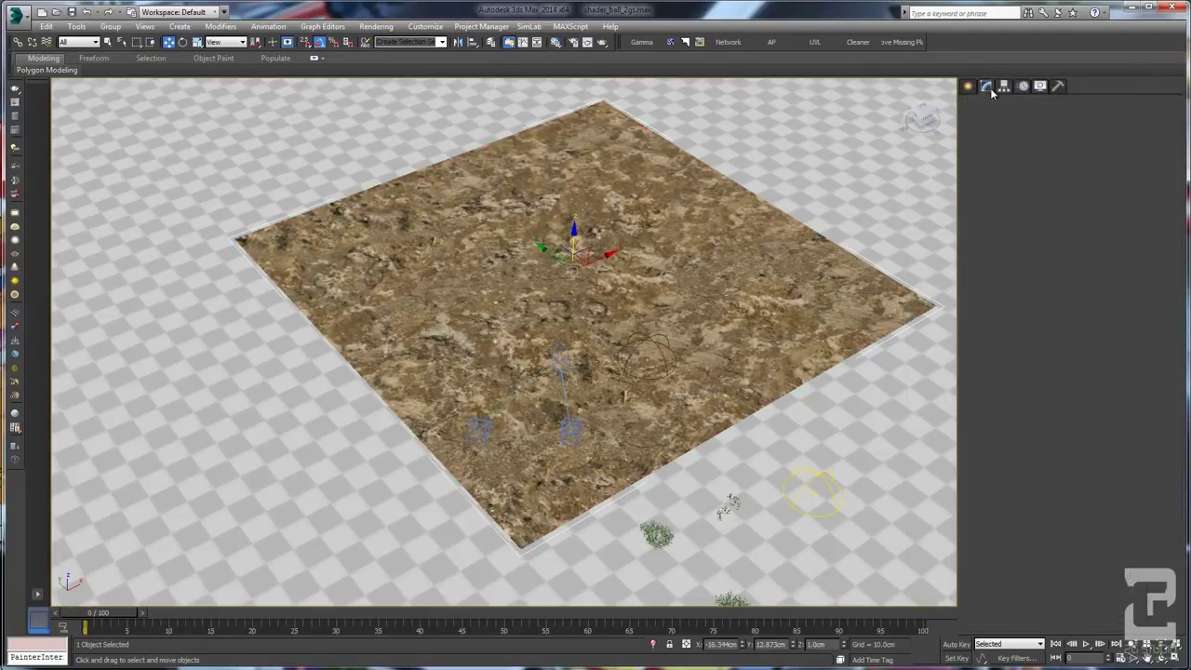
# Step: Add a UVW Map modifier to the ground plane and set the mapping length and width to 100 cm each
pyautogui.click(986, 267)
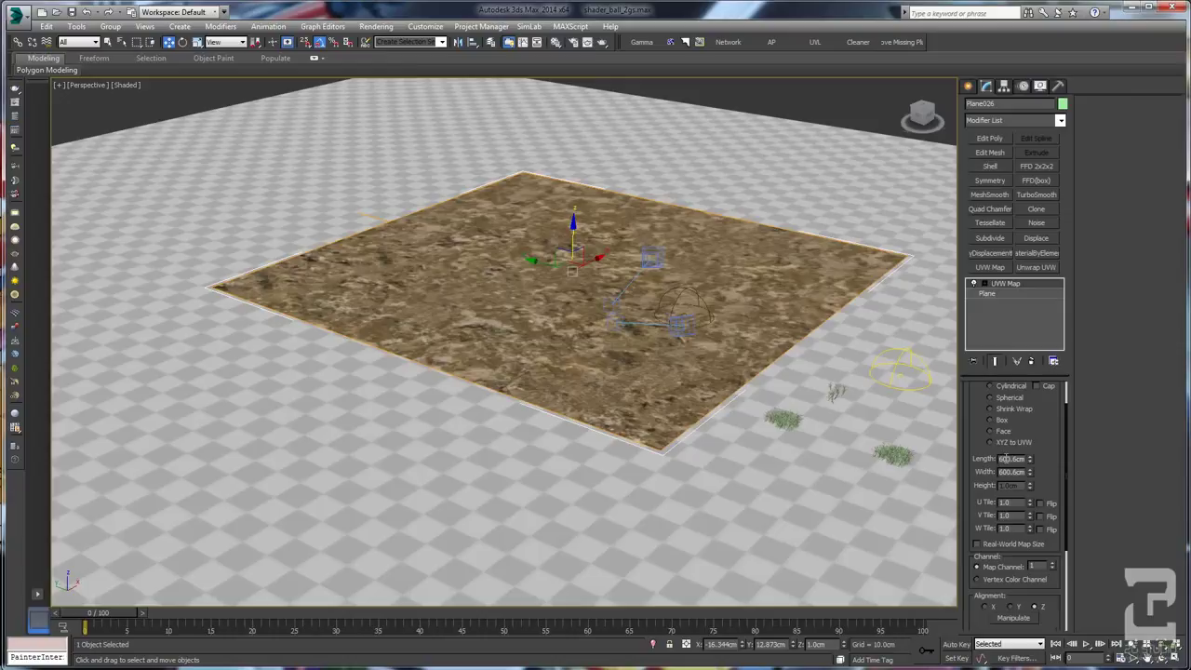
pyautogui.moveTo(1001, 459); pyautogui.dragTo(1024, 459)
pyautogui.write('100')
pyautogui.press('Tab')
pyautogui.write('100')
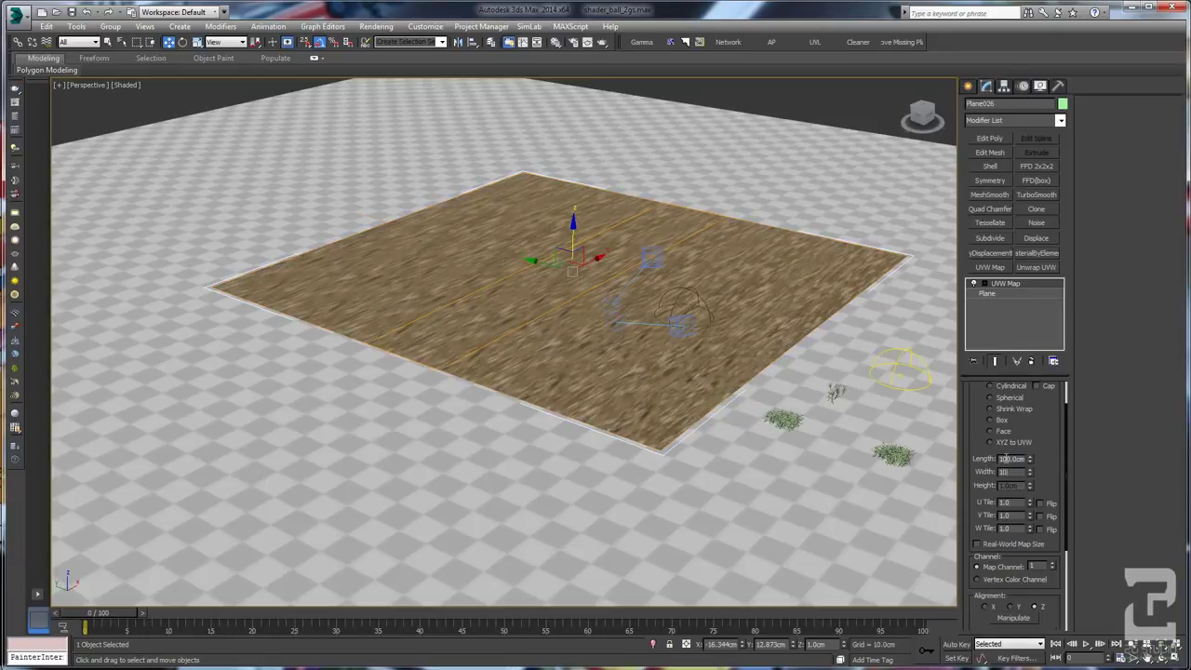
pyautogui.press('Return')
pyautogui.scroll(-4, 686, 340)
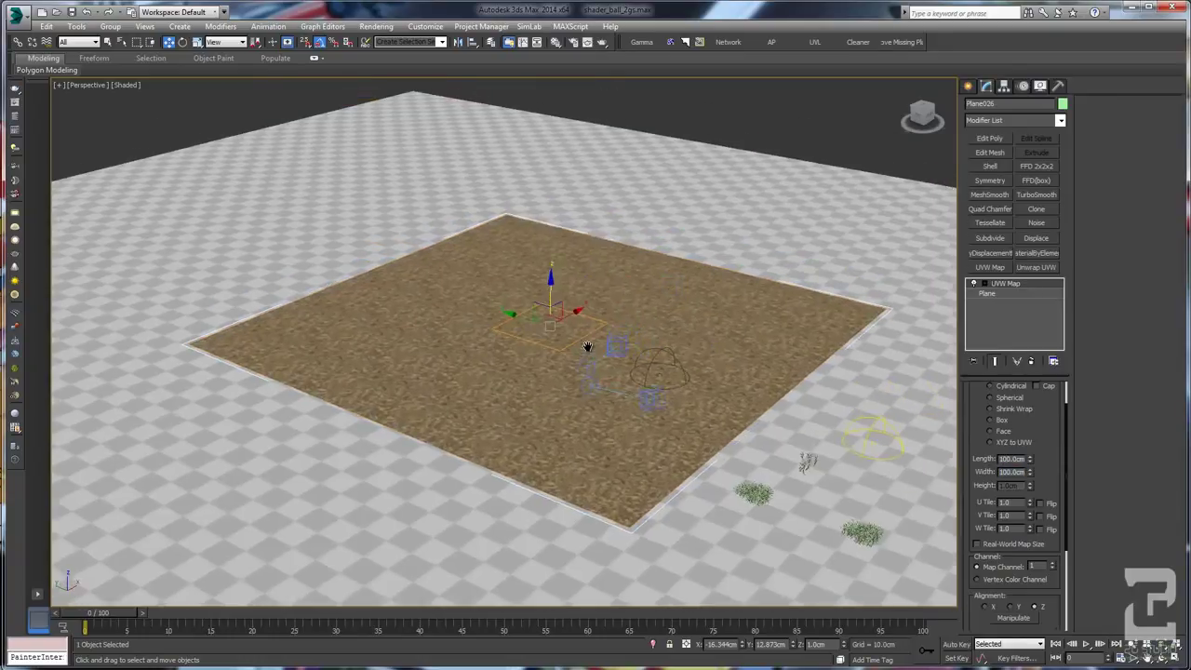
pyautogui.scroll(8, 522, 340)
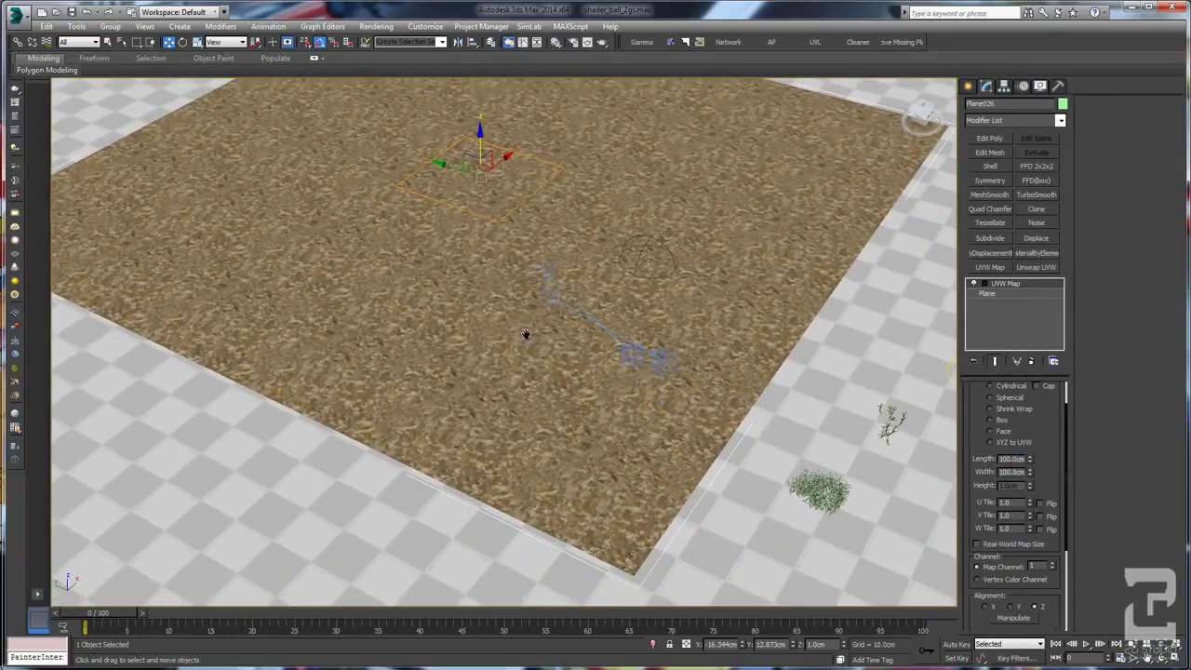
pyautogui.moveTo(527, 335); pyautogui.dragTo(505, 341, button='middle')
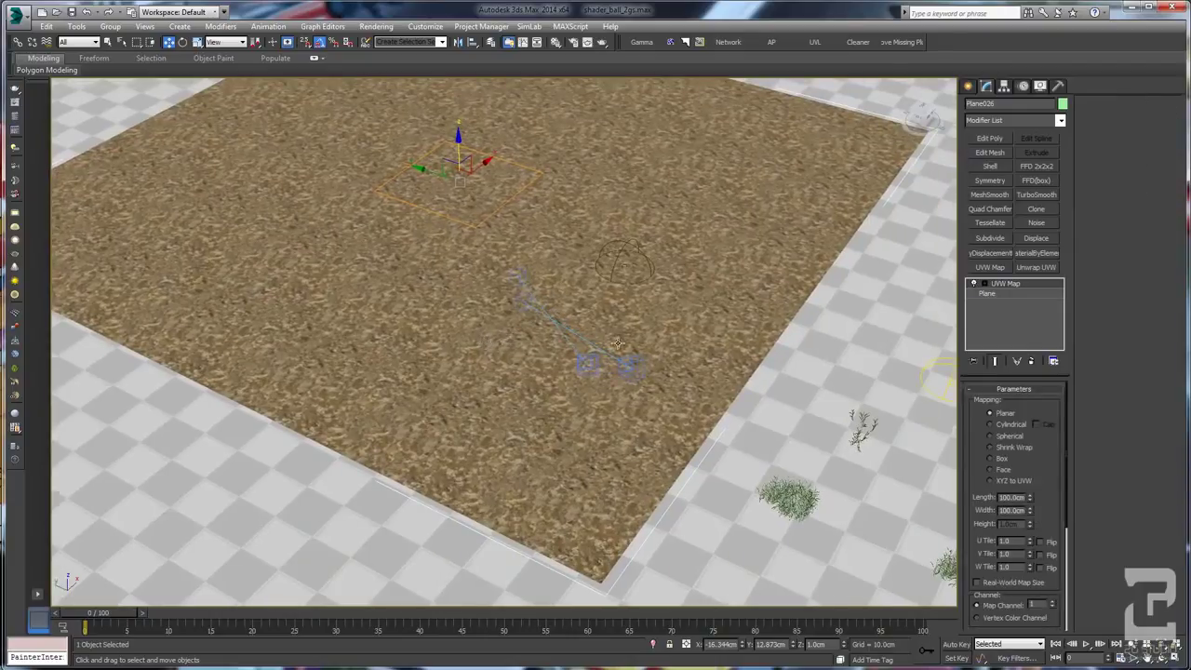
# Step: Create a Forest Pro object in Generate mode on the soil plane and accept enabling the camera's Limit to visibility option
pyautogui.click(967, 87)
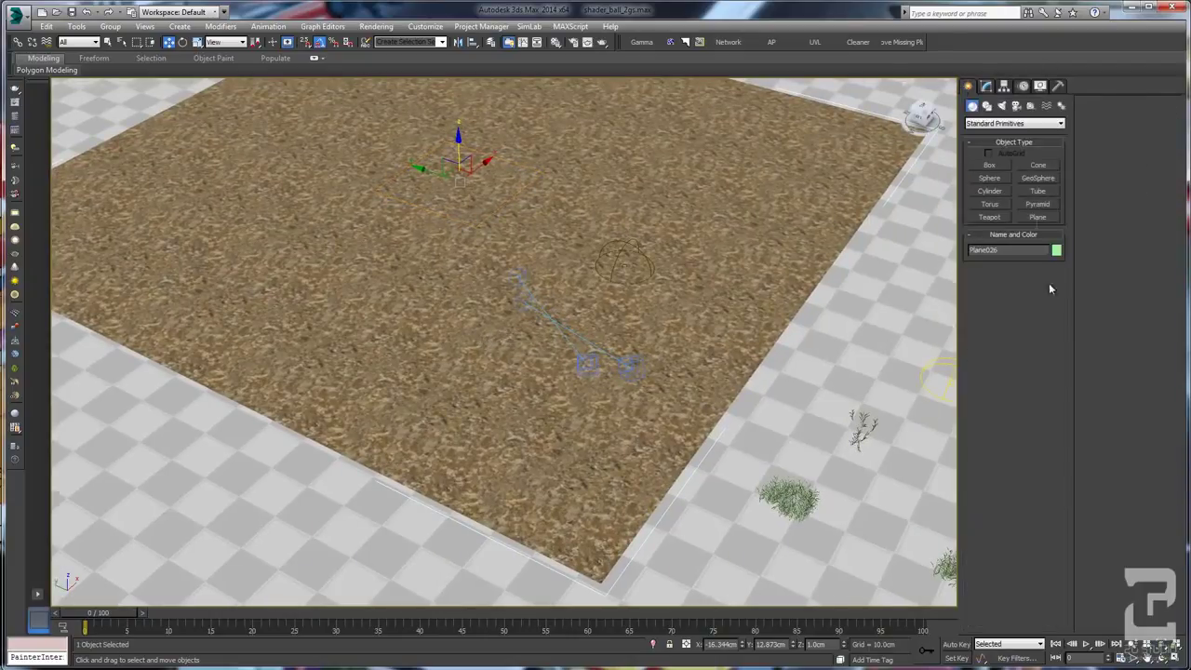
pyautogui.click(988, 123)
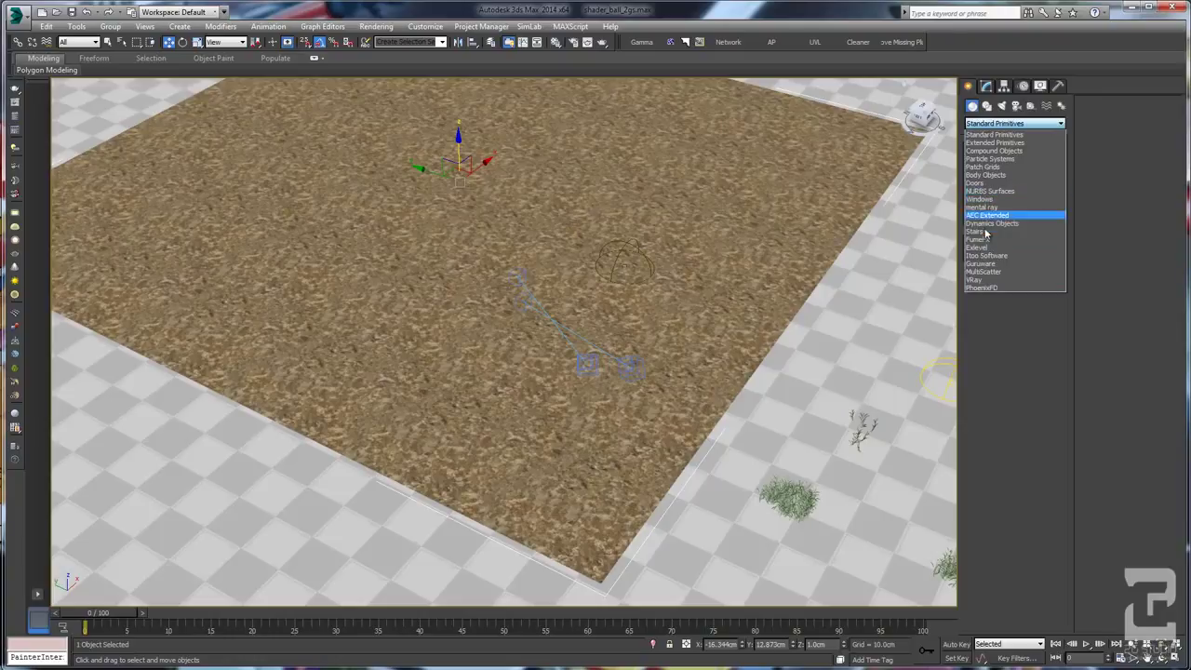
pyautogui.click(984, 255)
pyautogui.click(992, 164)
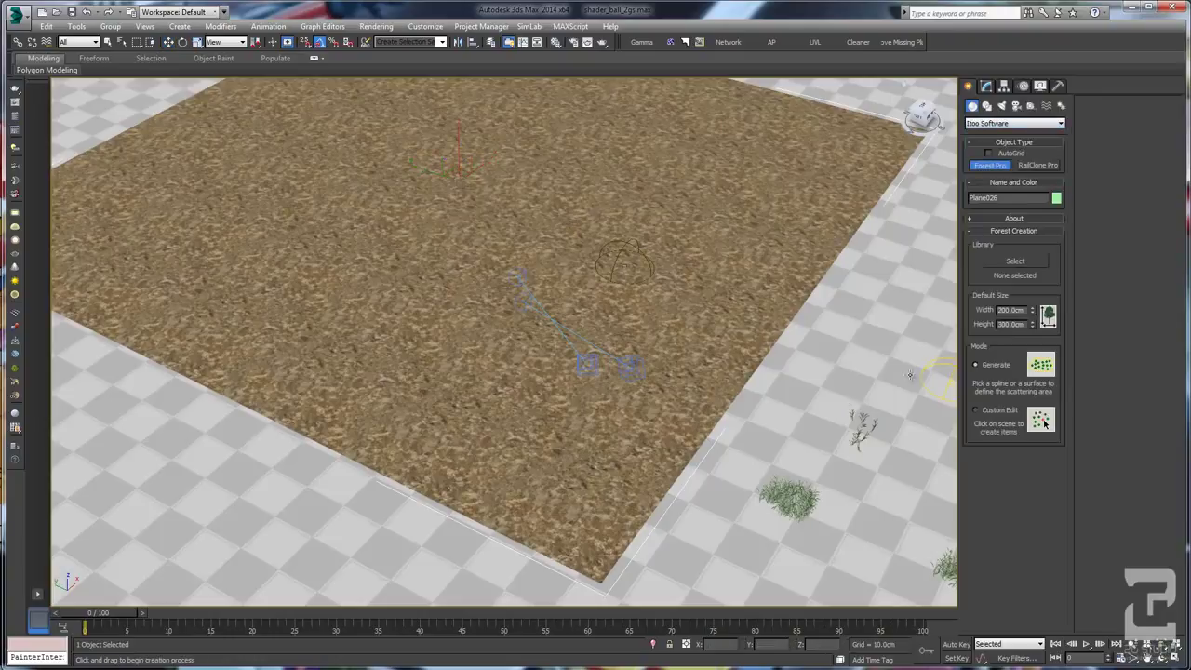
pyautogui.click(661, 233)
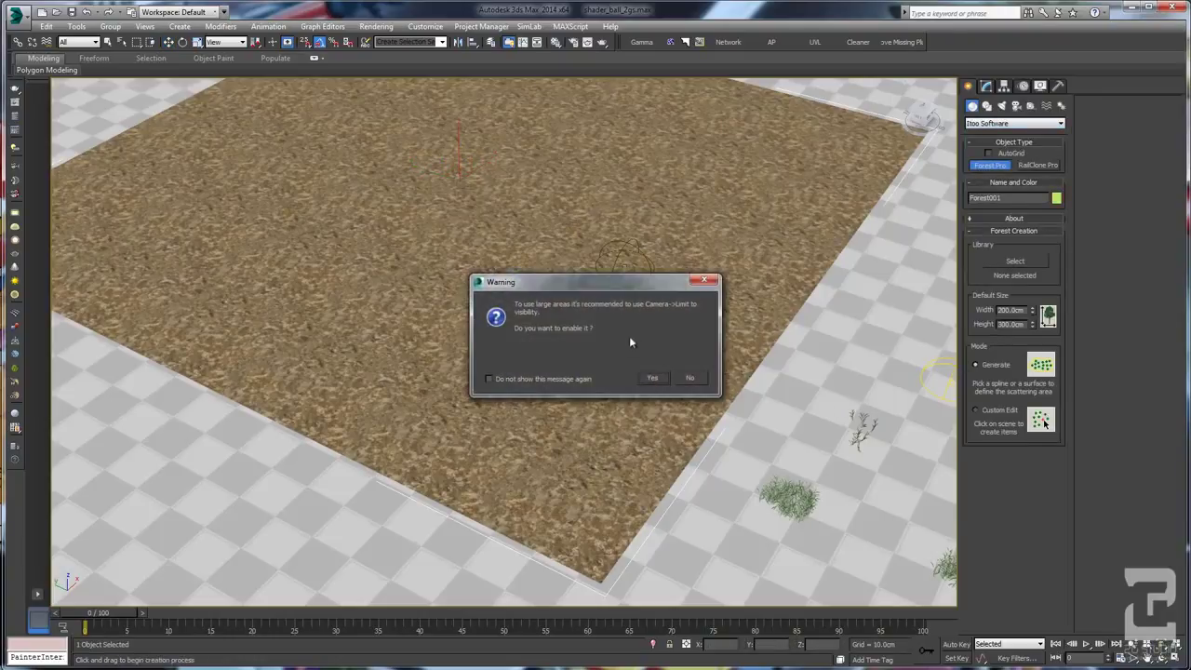
pyautogui.click(647, 378)
pyautogui.keyDown('alt'); pyautogui.moveTo(650, 322); pyautogui.dragTo(641, 312, button='middle'); pyautogui.keyUp('alt')
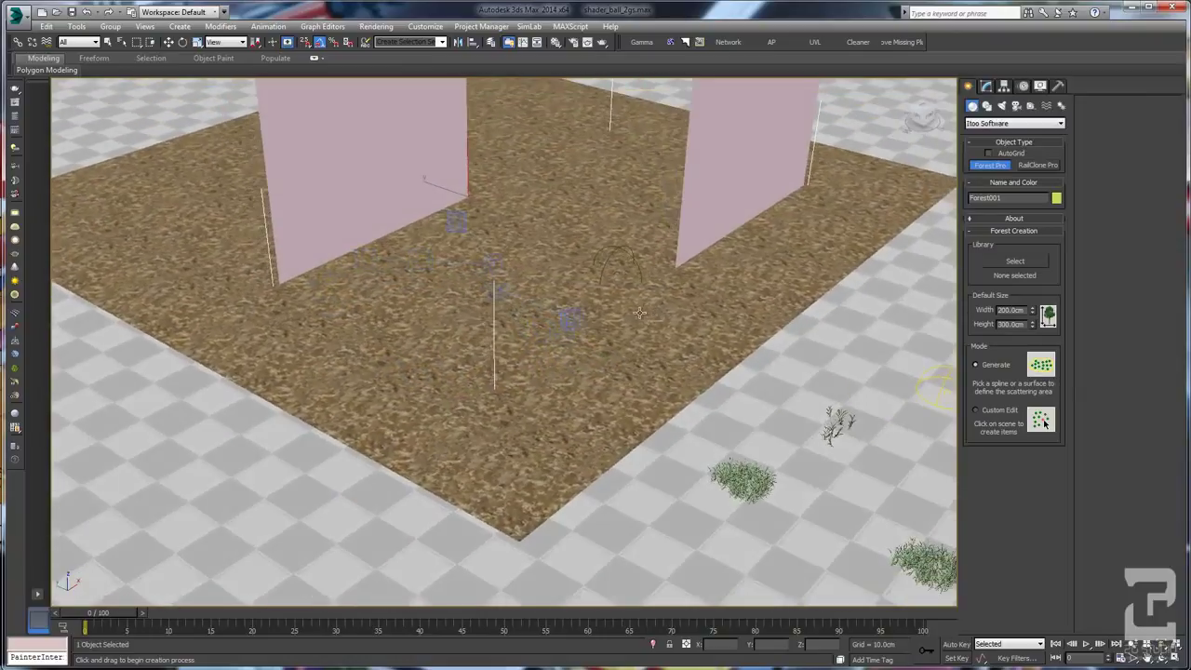
pyautogui.moveTo(639, 228); pyautogui.dragTo(628, 285, button='middle')
pyautogui.scroll(5, 716, 312)
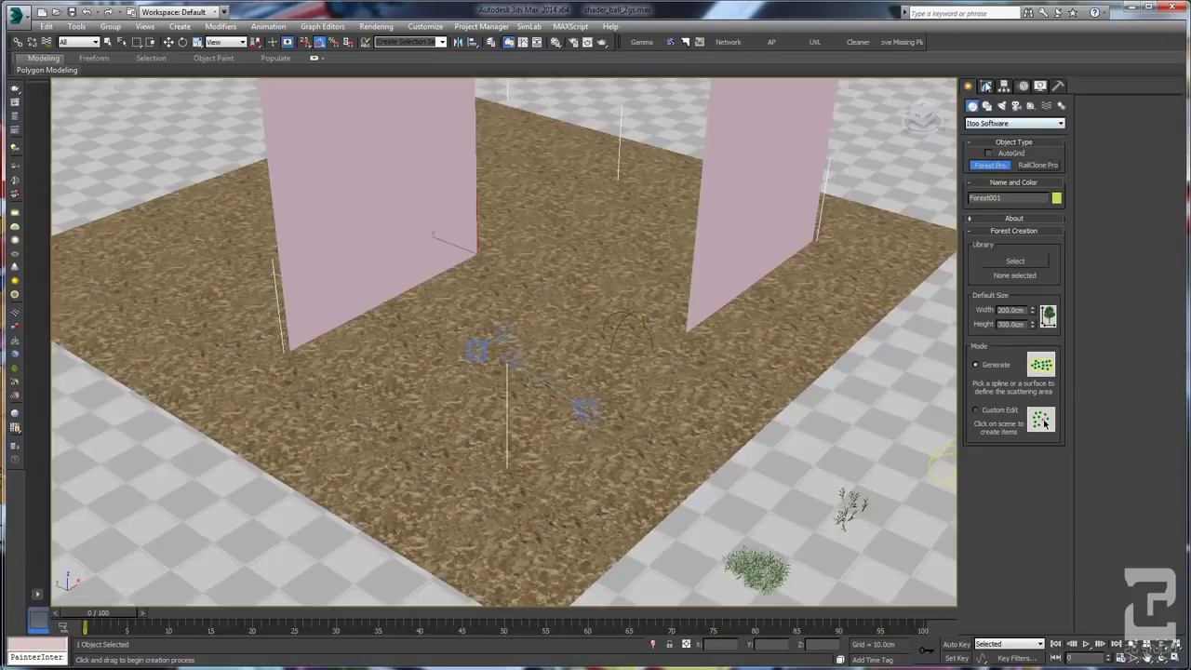
# Step: Add the six plants, Object001 through Object006, as multiple custom objects to the new forest's geometry list
pyautogui.click(987, 85)
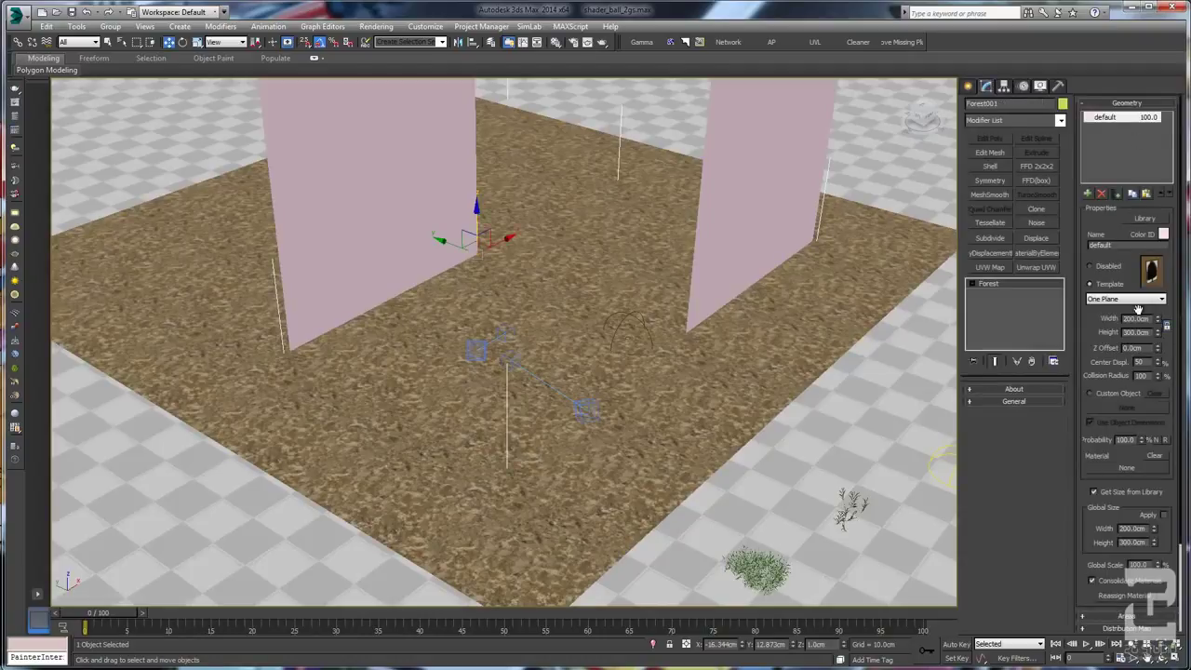
pyautogui.scroll(-2, 1096, 346)
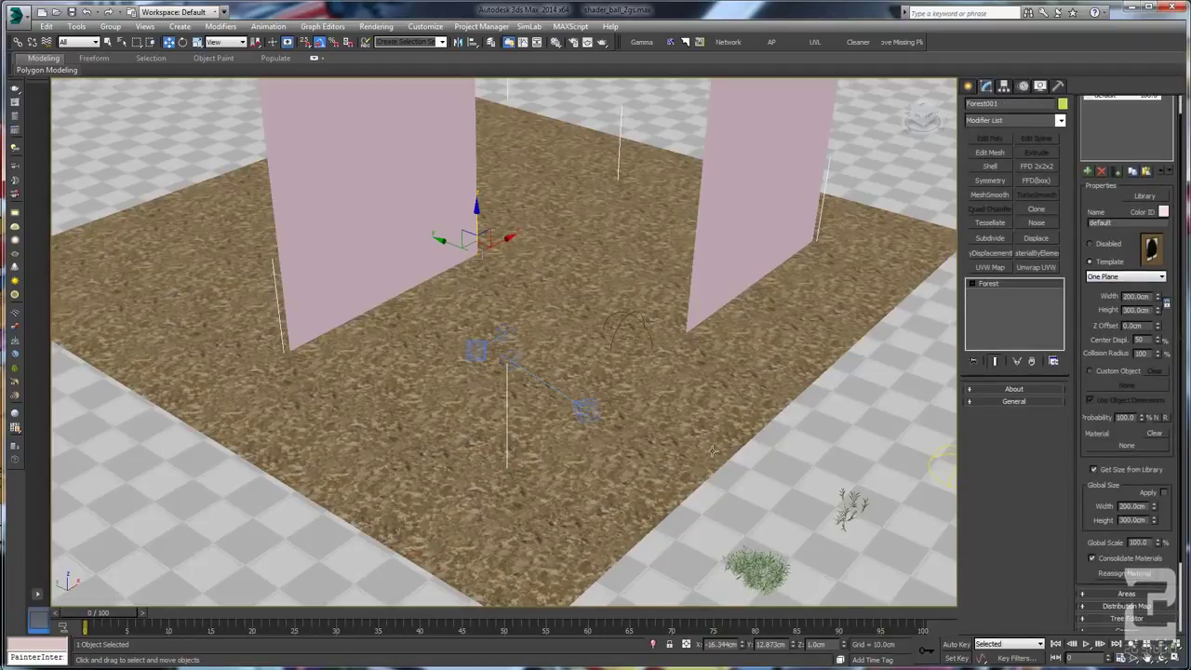
pyautogui.moveTo(510, 446); pyautogui.dragTo(414, 398, button='middle')
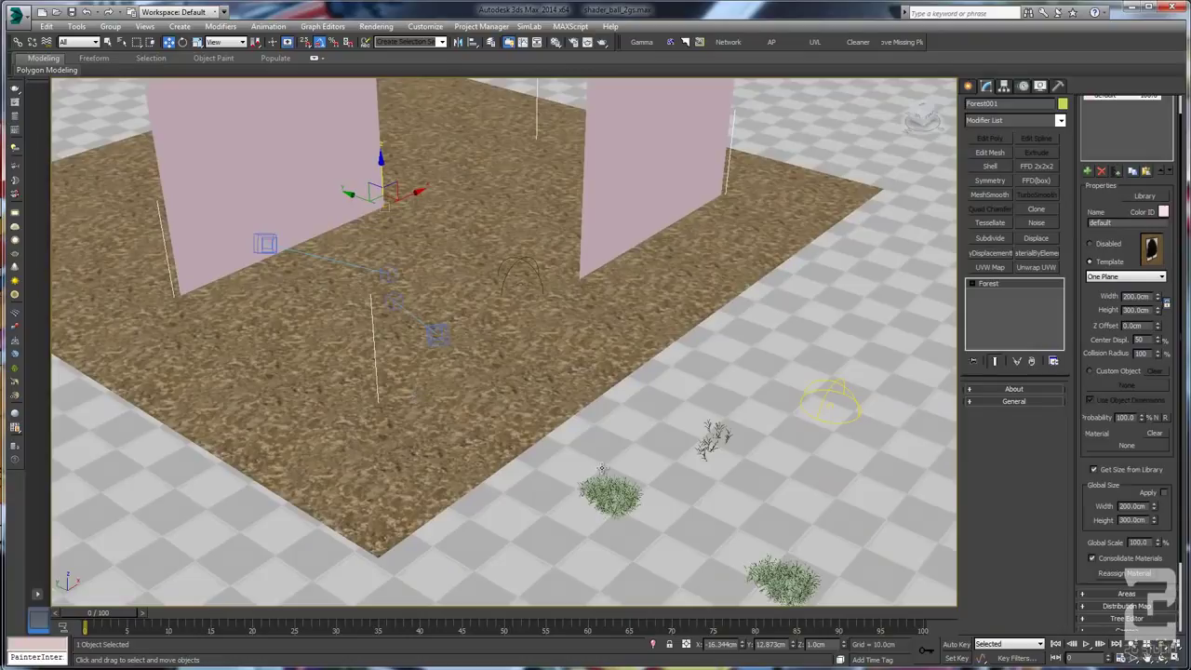
pyautogui.scroll(4, 724, 450)
pyautogui.scroll(3, 725, 450)
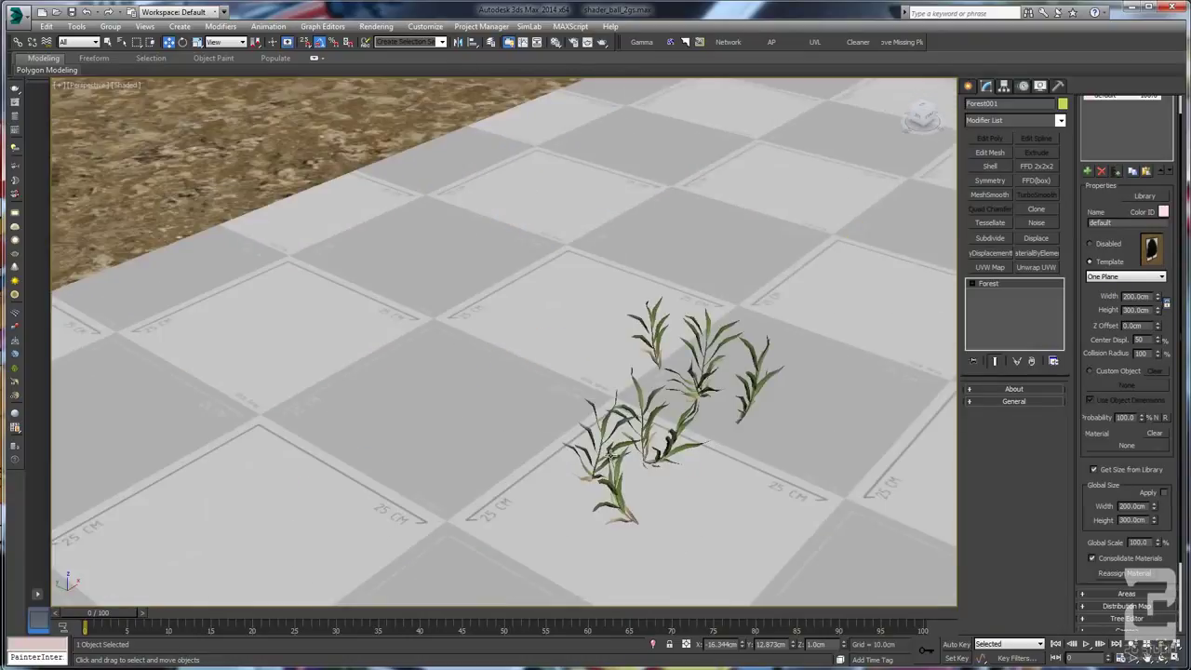
pyautogui.scroll(1, 612, 455)
pyautogui.press('F3')
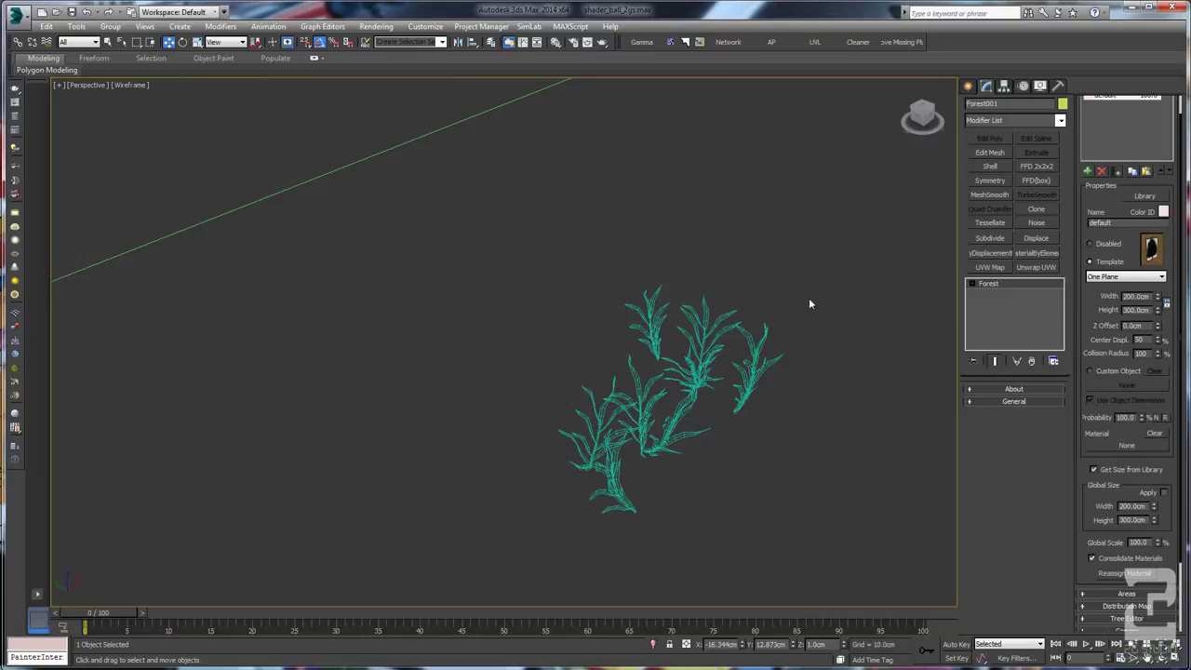
pyautogui.scroll(1, 1080, 203)
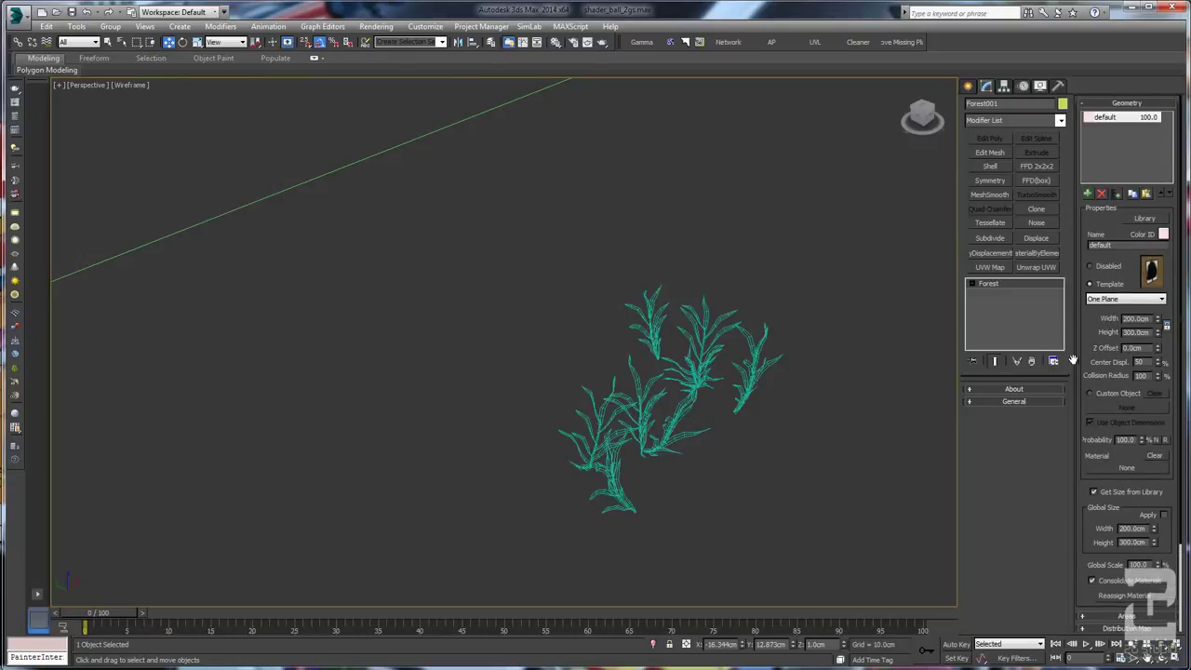
pyautogui.scroll(1, 1094, 206)
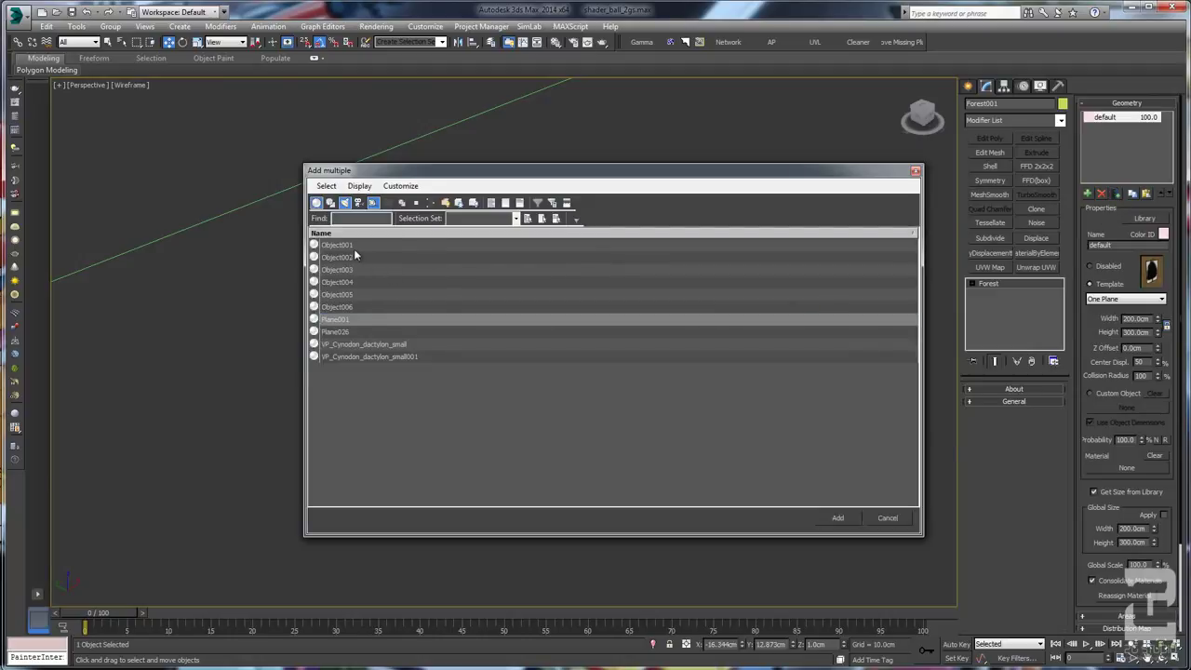
pyautogui.click(352, 244)
pyautogui.keyDown('shift'); pyautogui.click(357, 306); pyautogui.keyUp('shift')
pyautogui.click(838, 518)
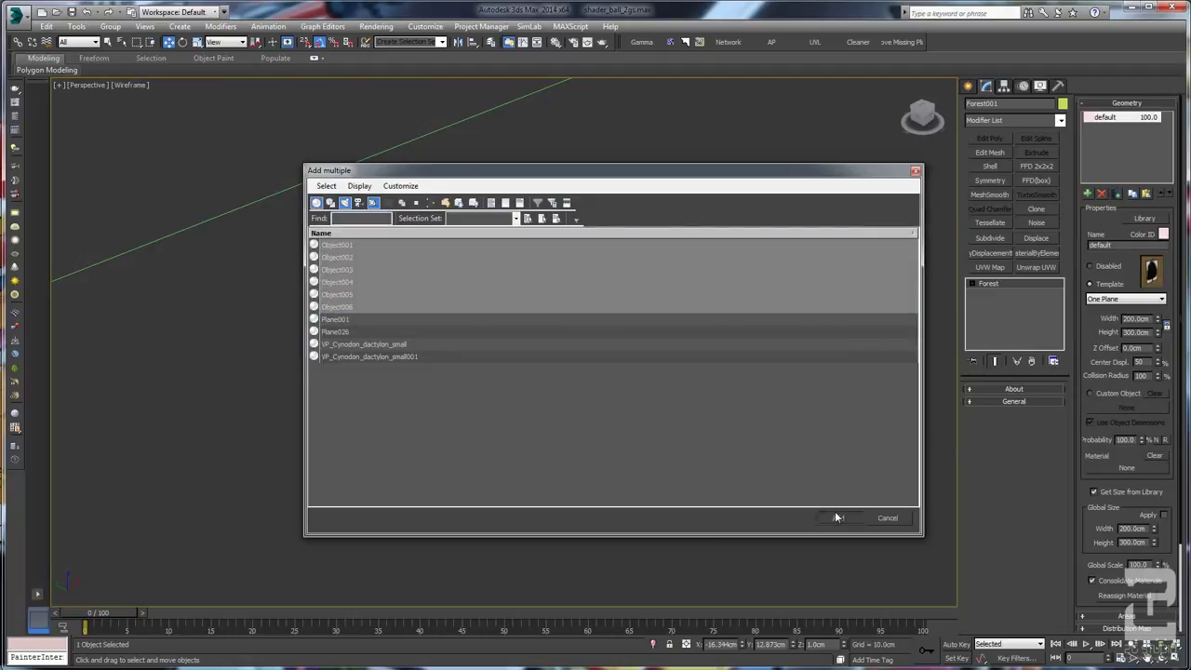
# Step: Remove the default item from the forest's geometry list and set the distribution map density to 100 cm
pyautogui.click(1113, 118)
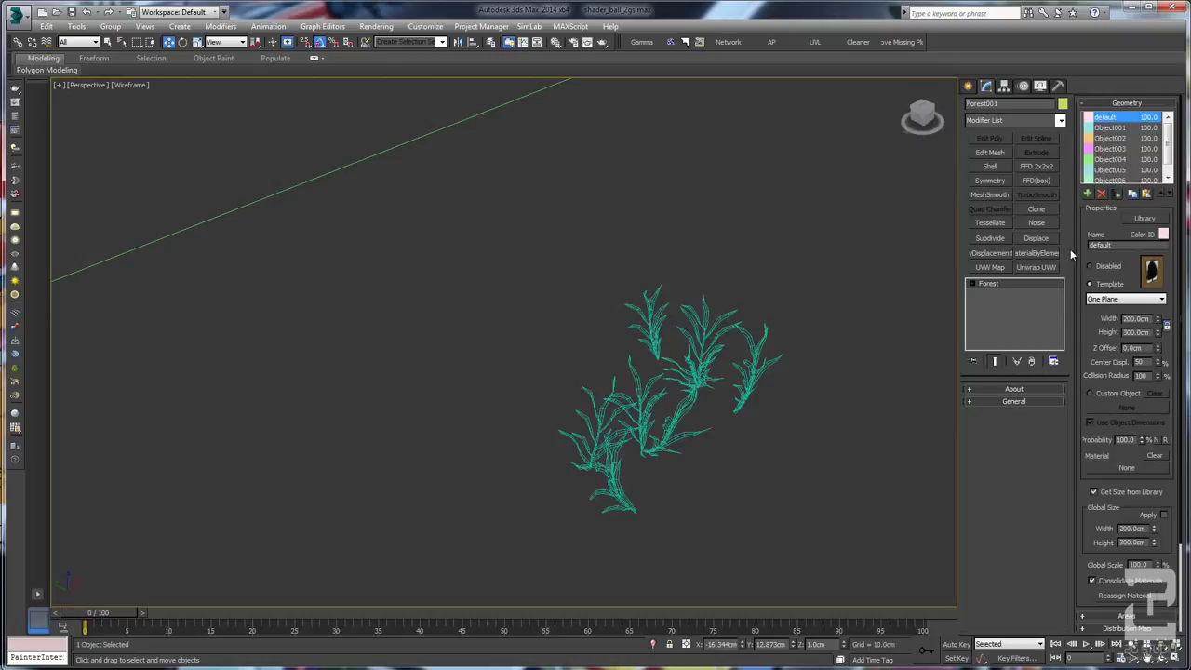
pyautogui.click(1102, 193)
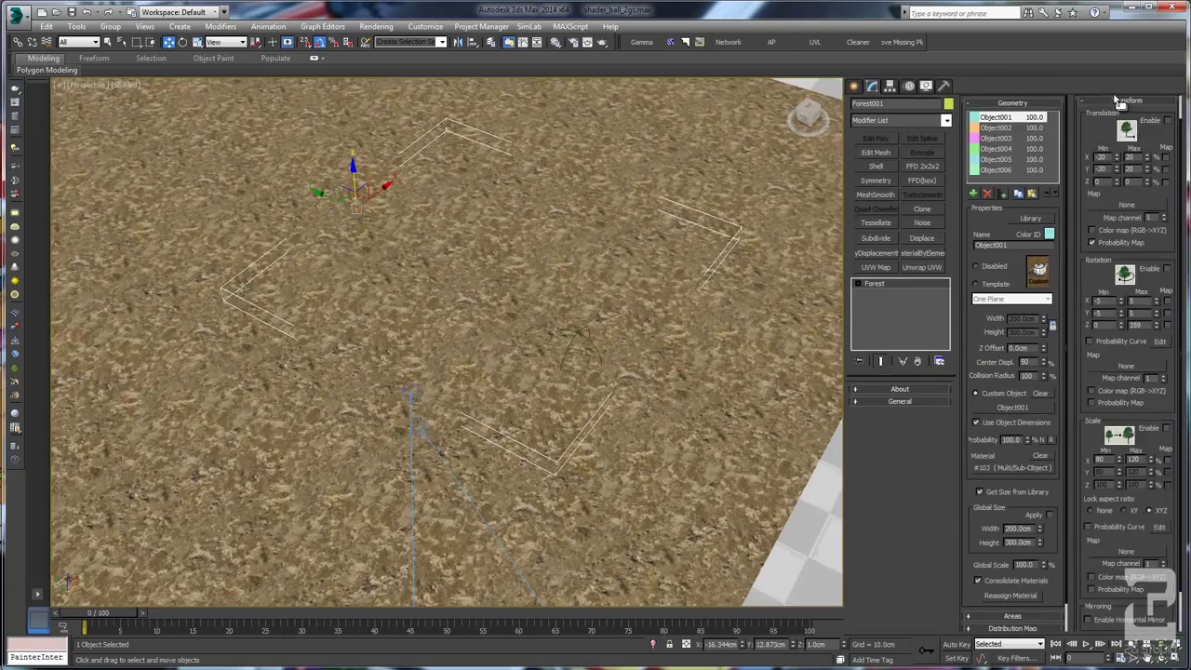
pyautogui.scroll(-2, 987, 265)
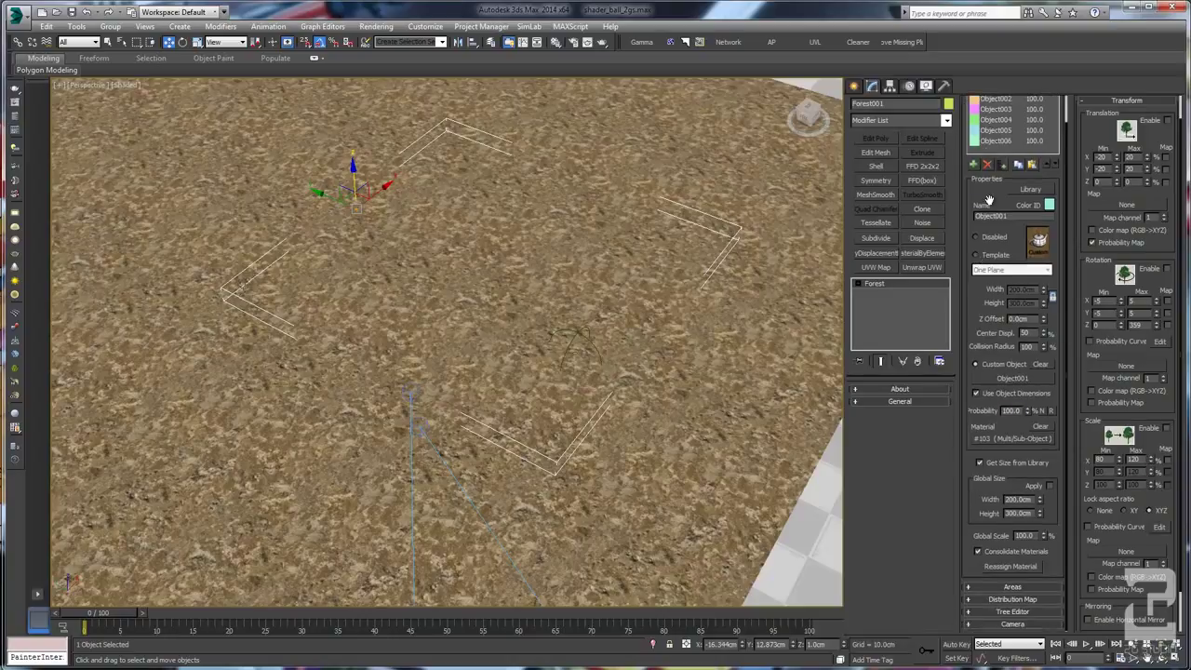
pyautogui.click(1007, 601)
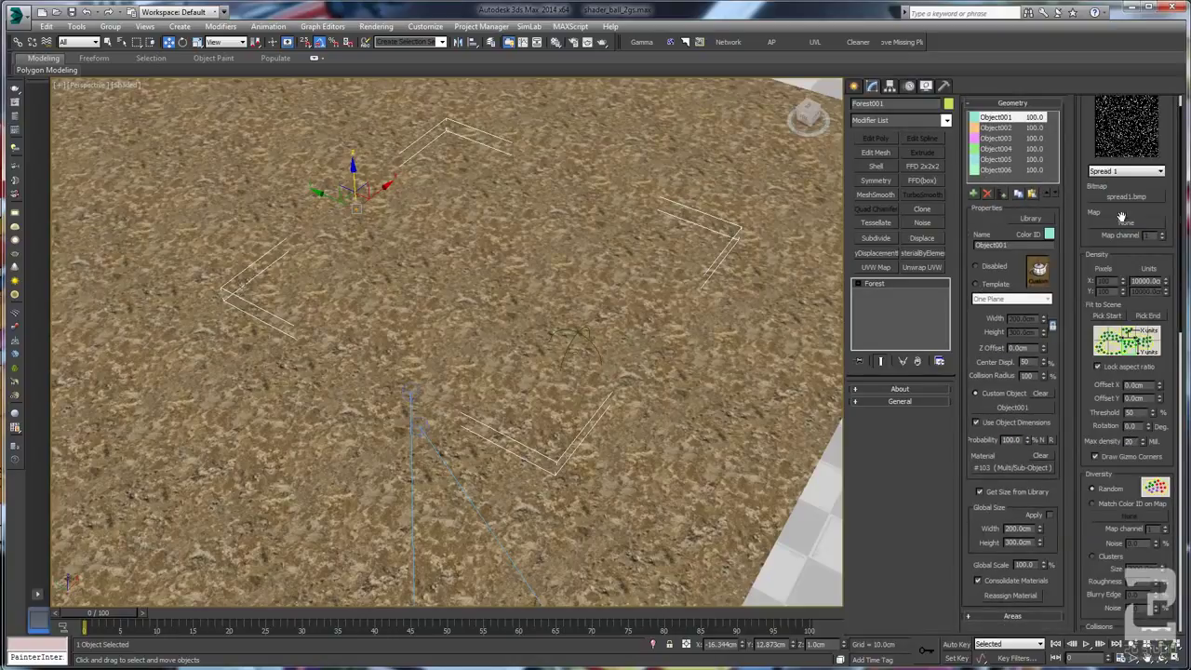
pyautogui.scroll(1, 1155, 293)
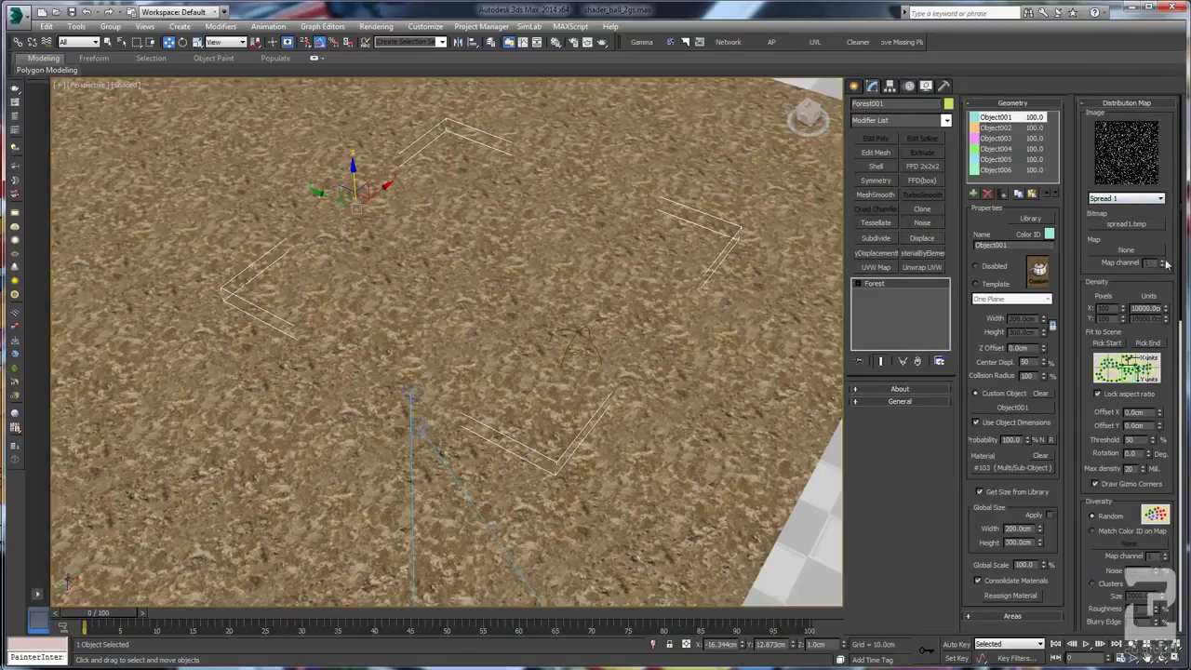
pyautogui.doubleClick(1146, 308)
pyautogui.write('100')
pyautogui.press('Return')
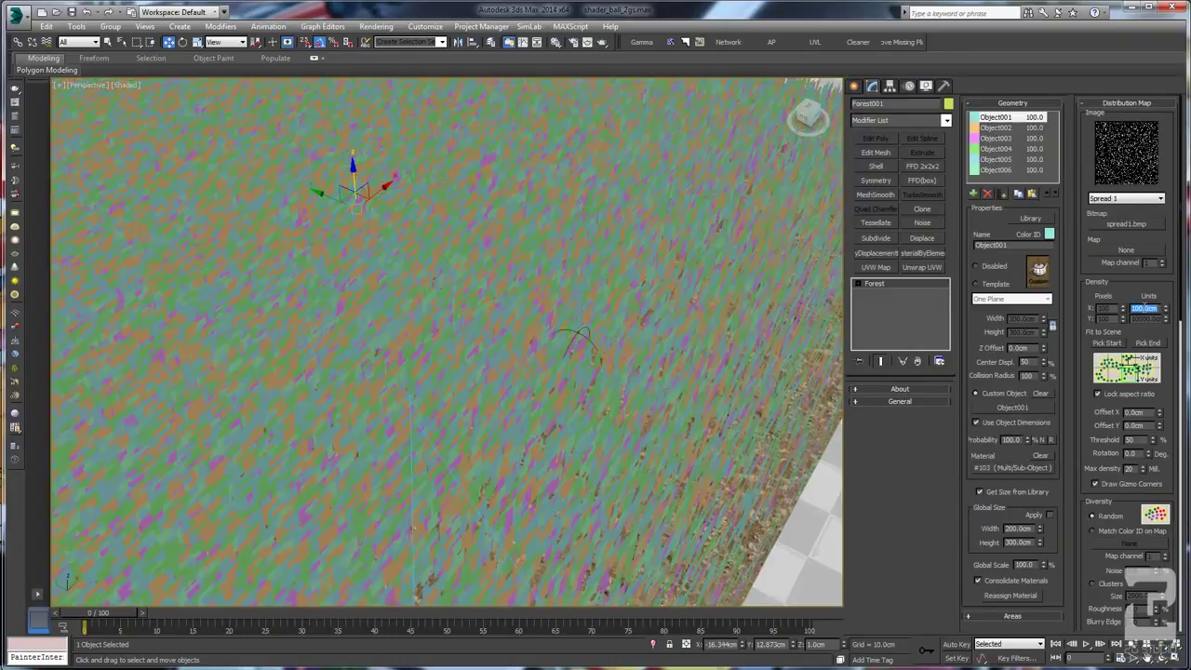
# Step: Switch the forest's viewport display mode to Points-Cloud
pyautogui.scroll(-10, 1094, 476)
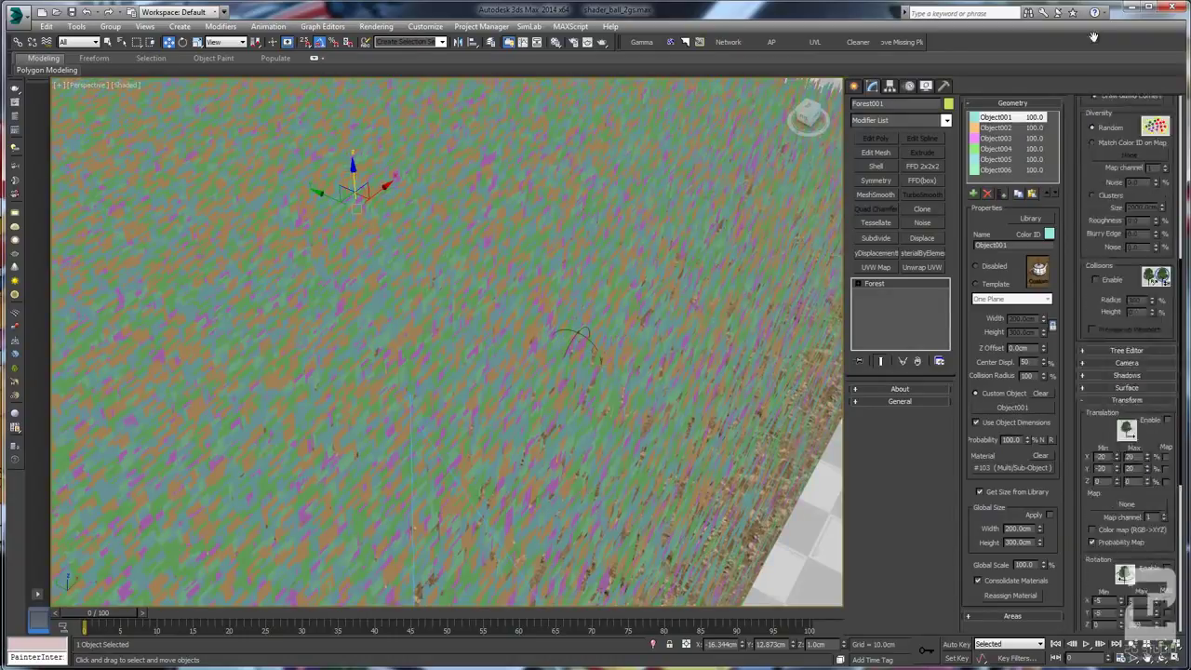
pyautogui.moveTo(1079, 577); pyautogui.dragTo(1109, 88)
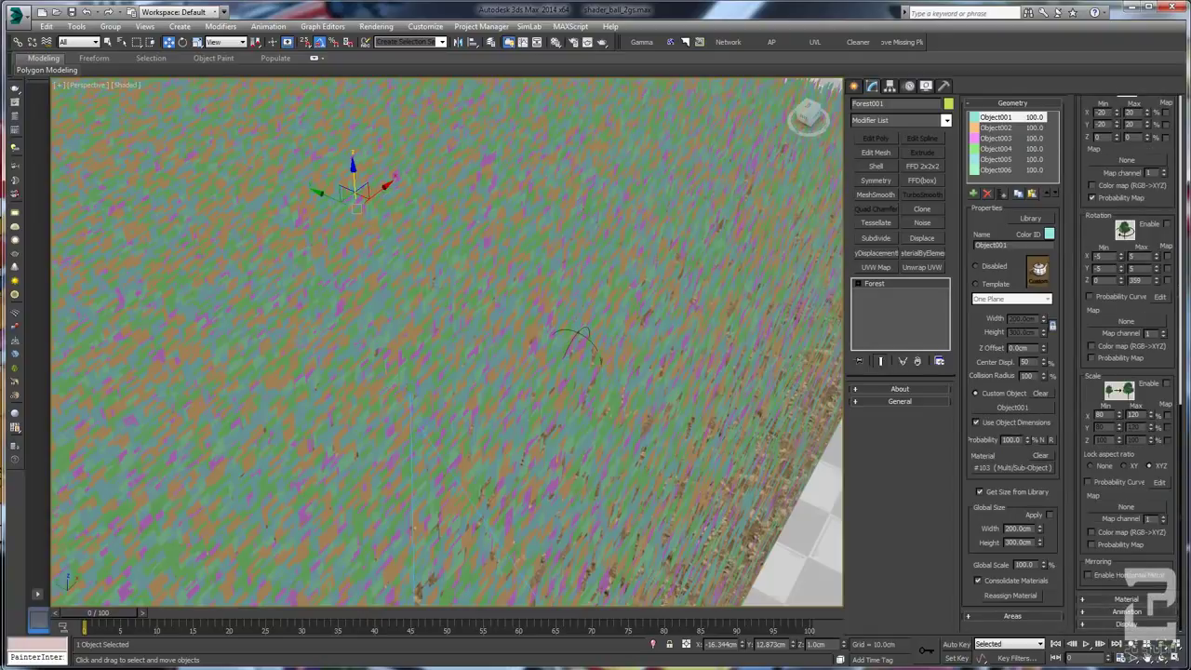
pyautogui.scroll(-8, 1130, 633)
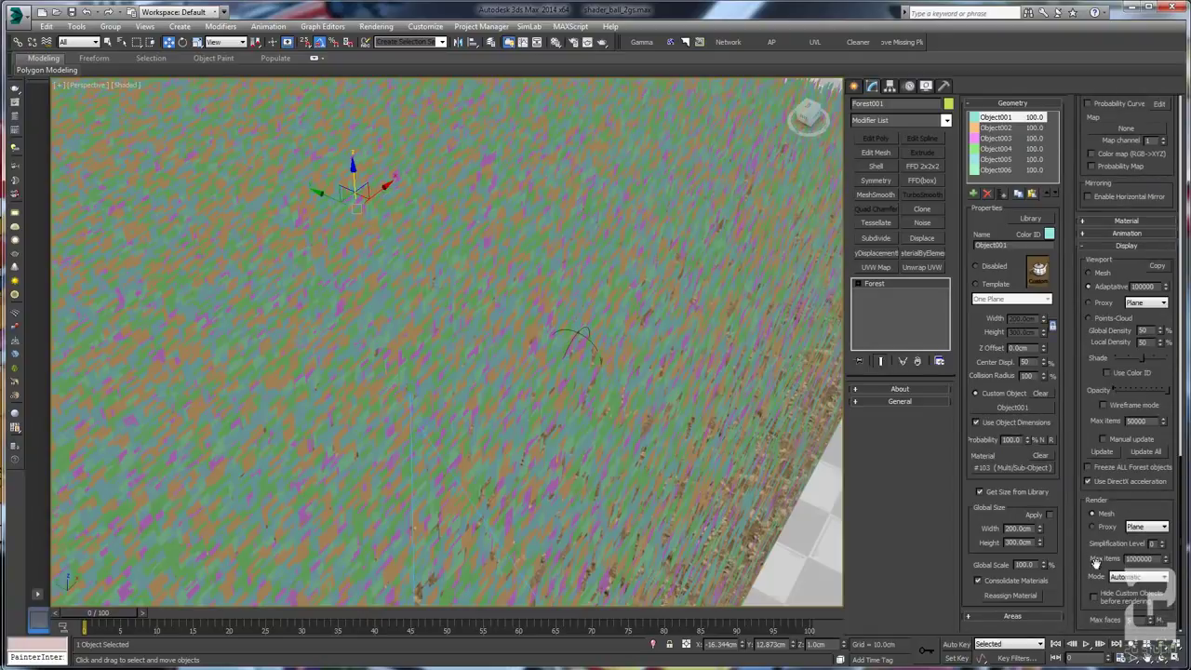
pyautogui.scroll(-1, 1101, 503)
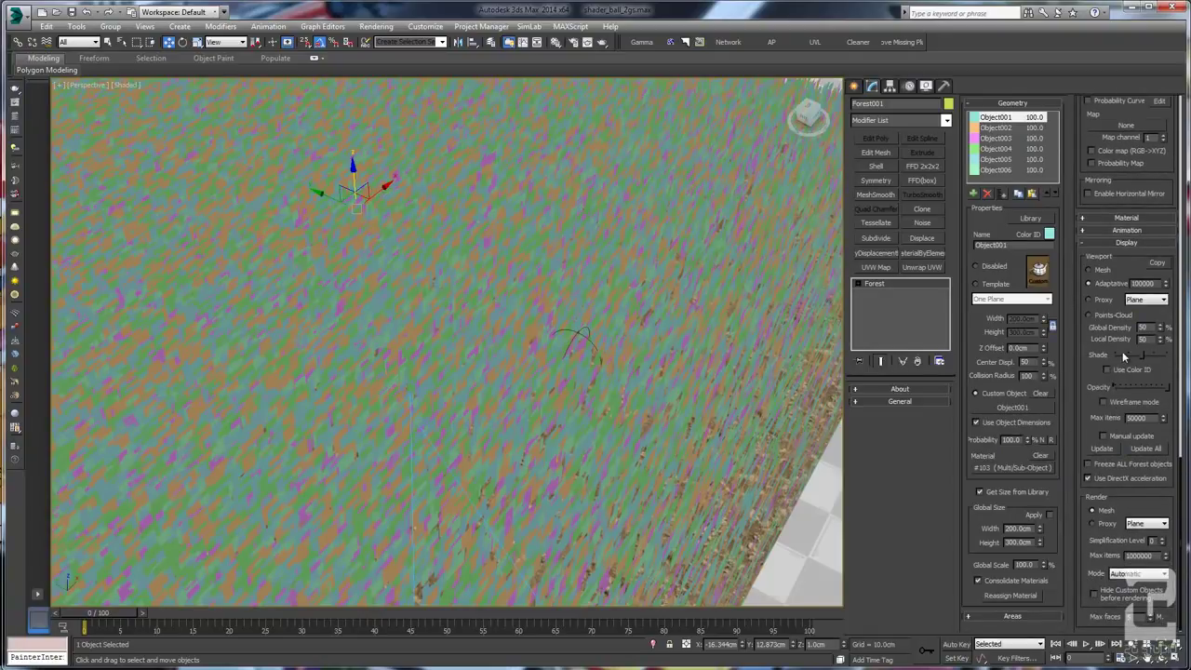
pyautogui.click(1104, 316)
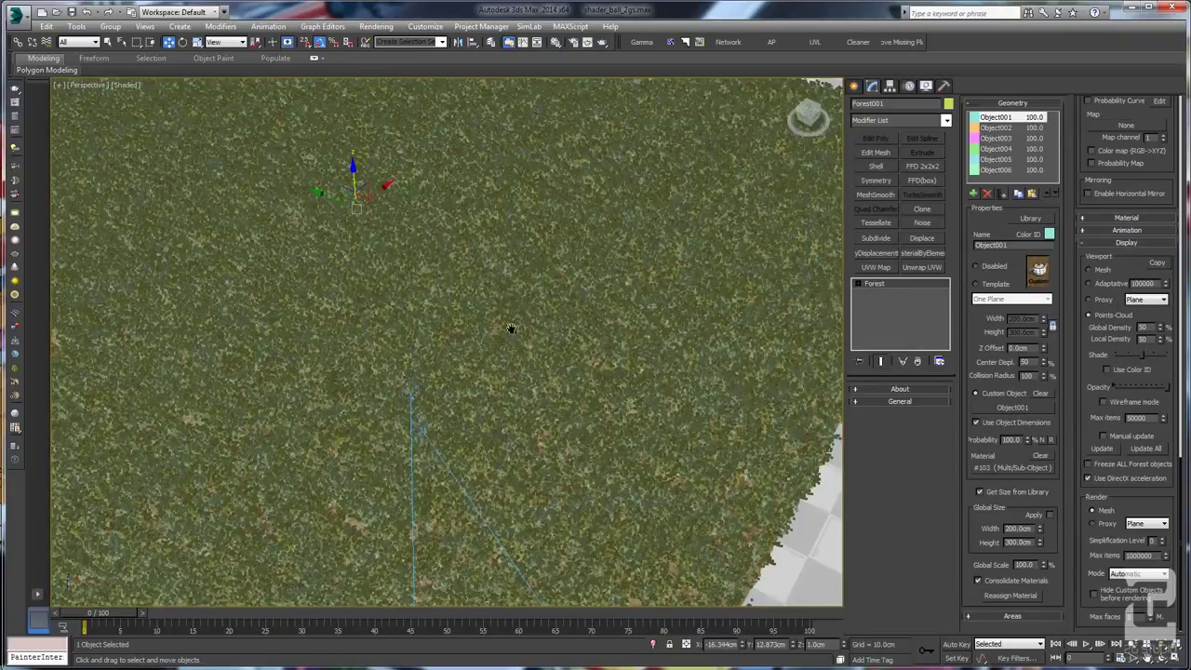
# Step: Measure the scattered grass's height in the front view with a temporary rectangle spanning from the ground to the plant tips
pyautogui.keyDown('alt'); pyautogui.moveTo(511, 329); pyautogui.dragTo(439, 394, button='middle'); pyautogui.keyUp('alt')
pyautogui.press('f')
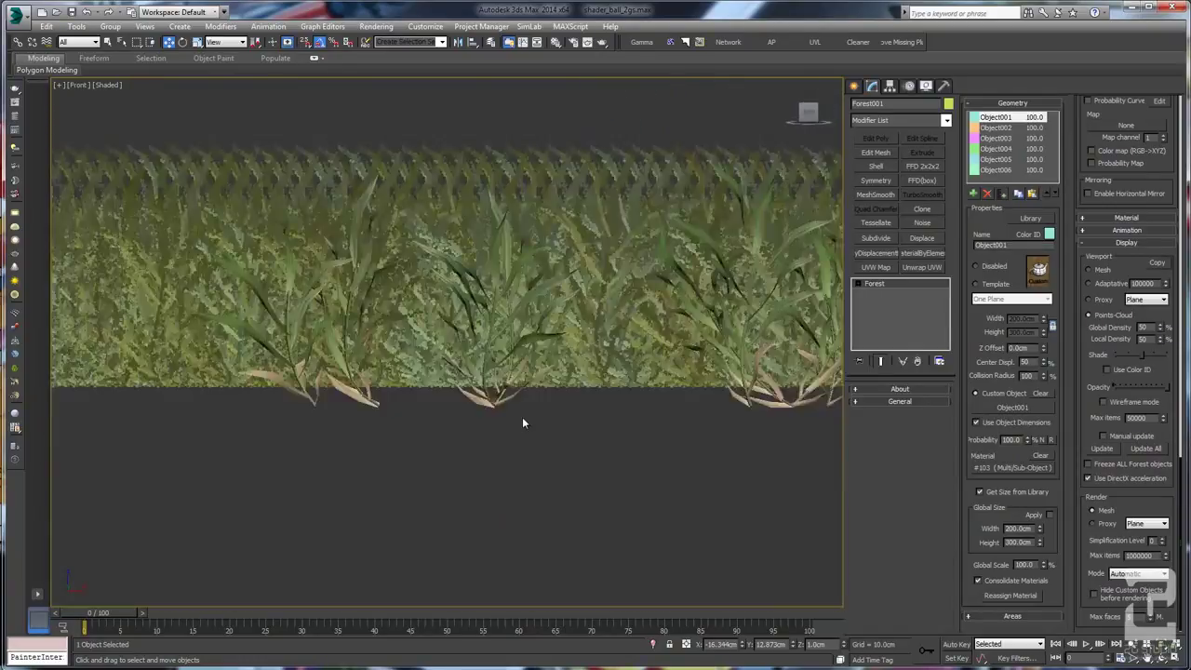
pyautogui.scroll(10, 703, 361)
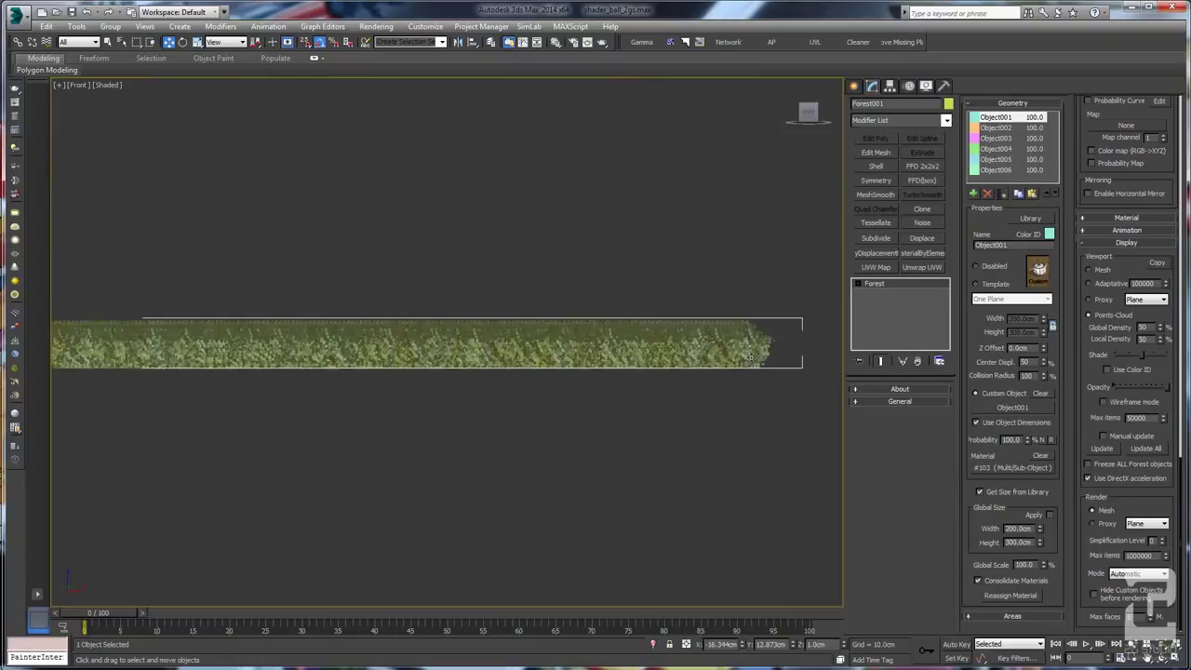
pyautogui.scroll(3, 757, 342)
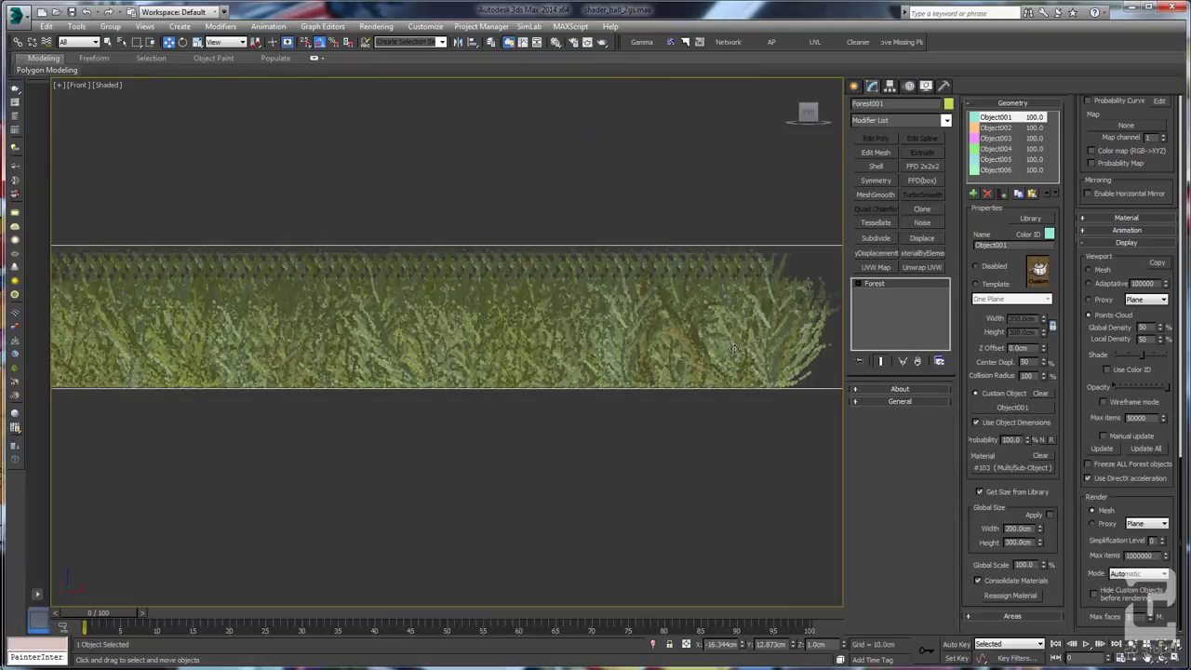
pyautogui.scroll(2, 445, 402)
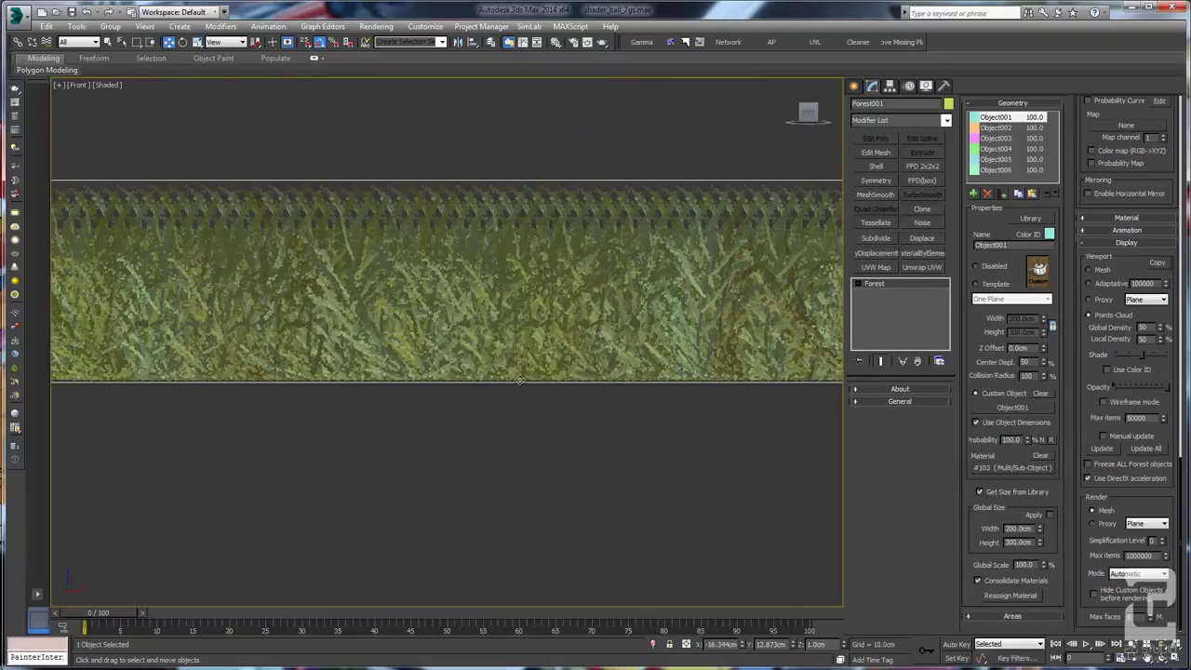
pyautogui.scroll(2, 521, 381)
pyautogui.scroll(-1, 763, 259)
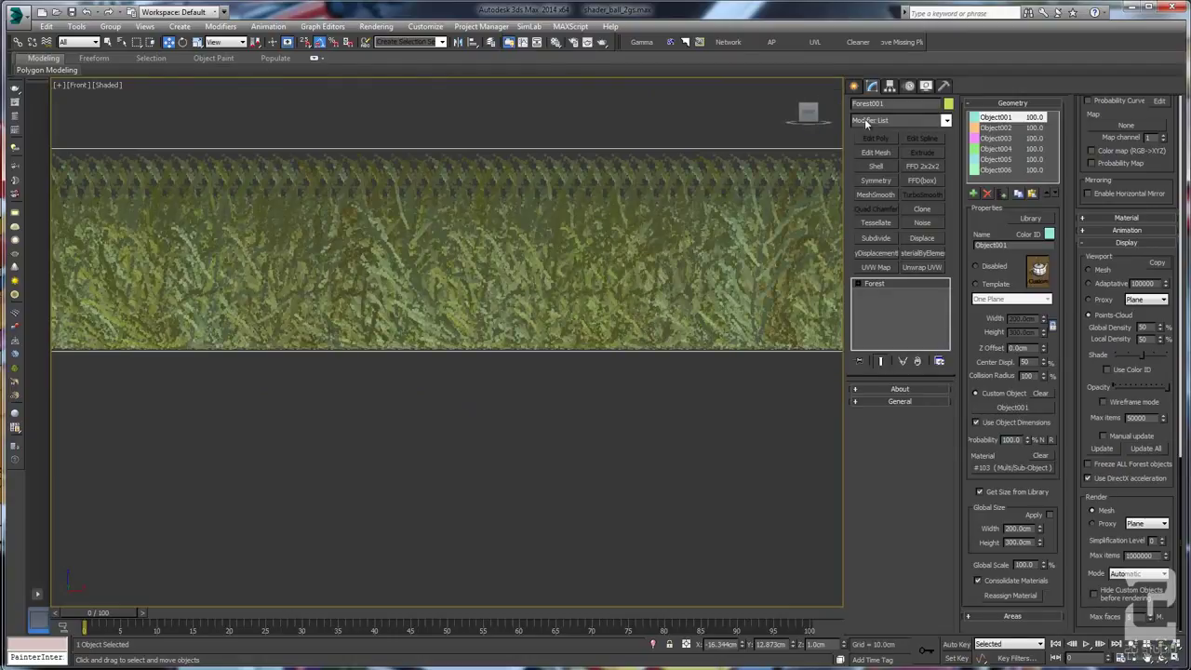
pyautogui.click(855, 86)
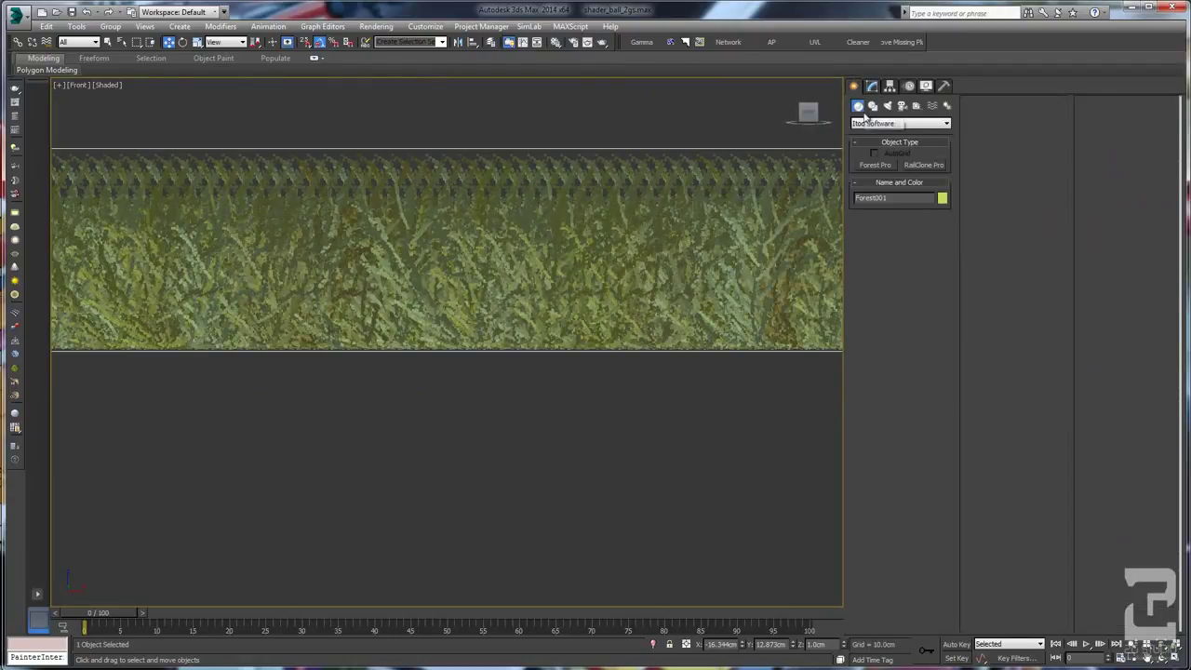
pyautogui.click(872, 106)
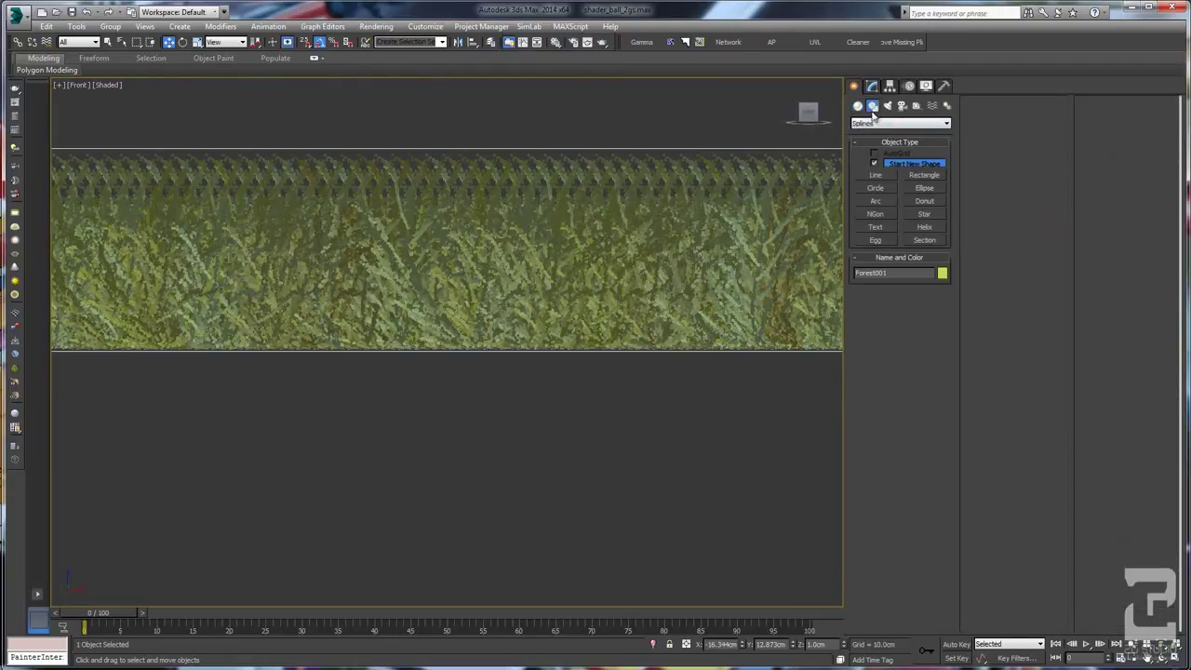
pyautogui.click(922, 175)
pyautogui.moveTo(546, 156)
pyautogui.mouseDown()
pyautogui.moveTo(599, 234)
pyautogui.moveTo(643, 349)
pyautogui.mouseUp()
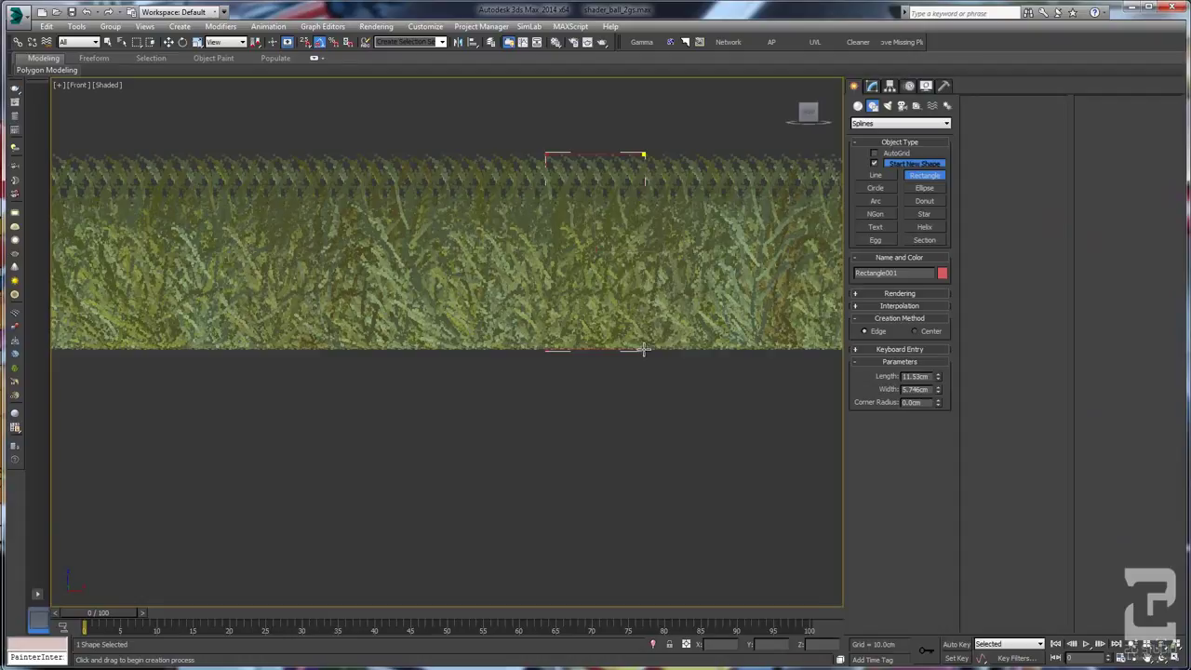
pyautogui.moveTo(643, 349); pyautogui.dragTo(643, 349)
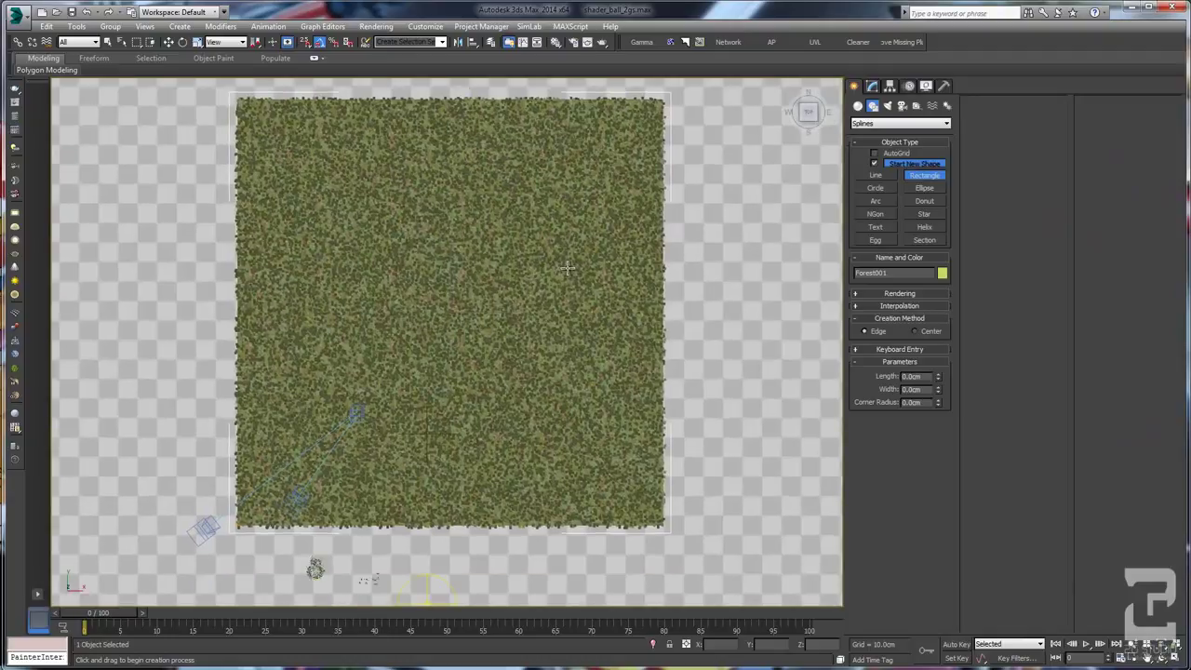
# Step: Set the forest's Global Scale to 60% to shorten all the scattered grass plants
pyautogui.scroll(3, 599, 408)
pyautogui.scroll(3, 598, 407)
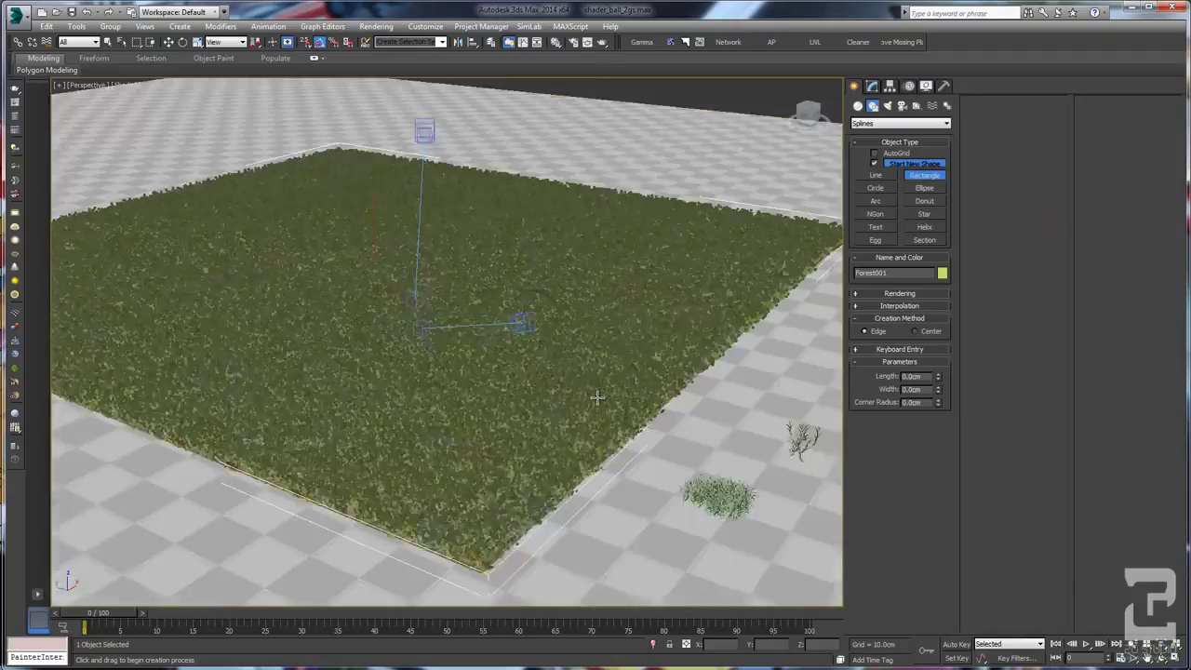
pyautogui.scroll(5, 629, 233)
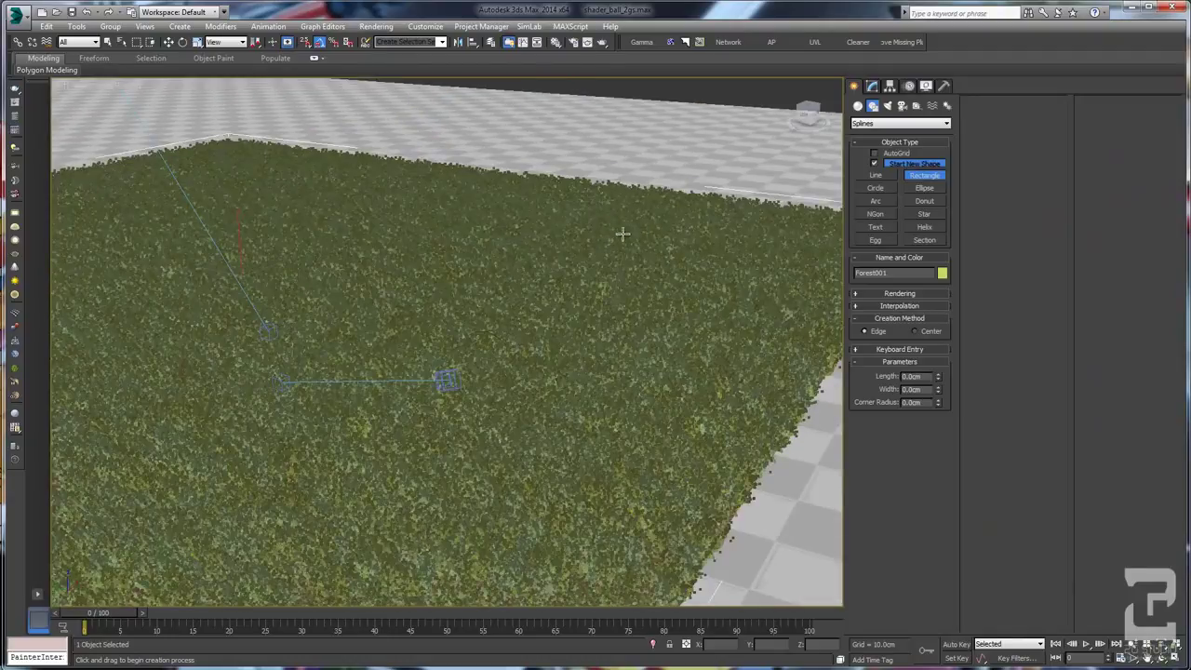
pyautogui.click(857, 105)
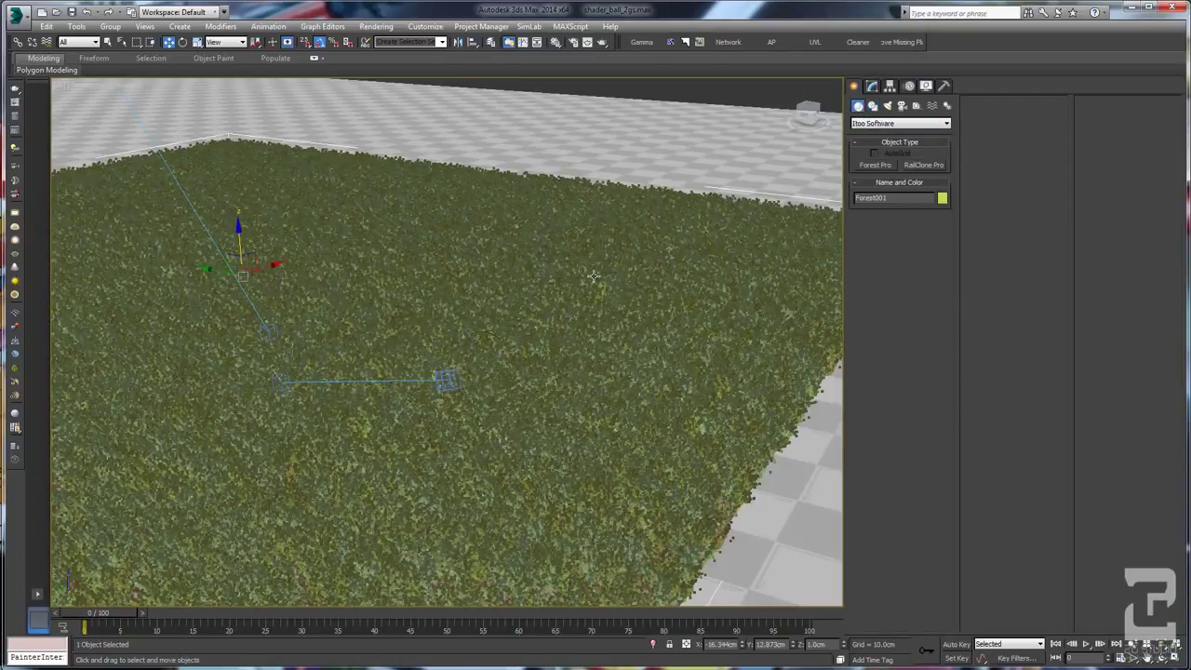
pyautogui.moveTo(562, 340); pyautogui.dragTo(466, 356, button='middle')
pyautogui.keyDown('alt'); pyautogui.moveTo(643, 343); pyautogui.dragTo(329, 402, button='middle'); pyautogui.keyUp('alt')
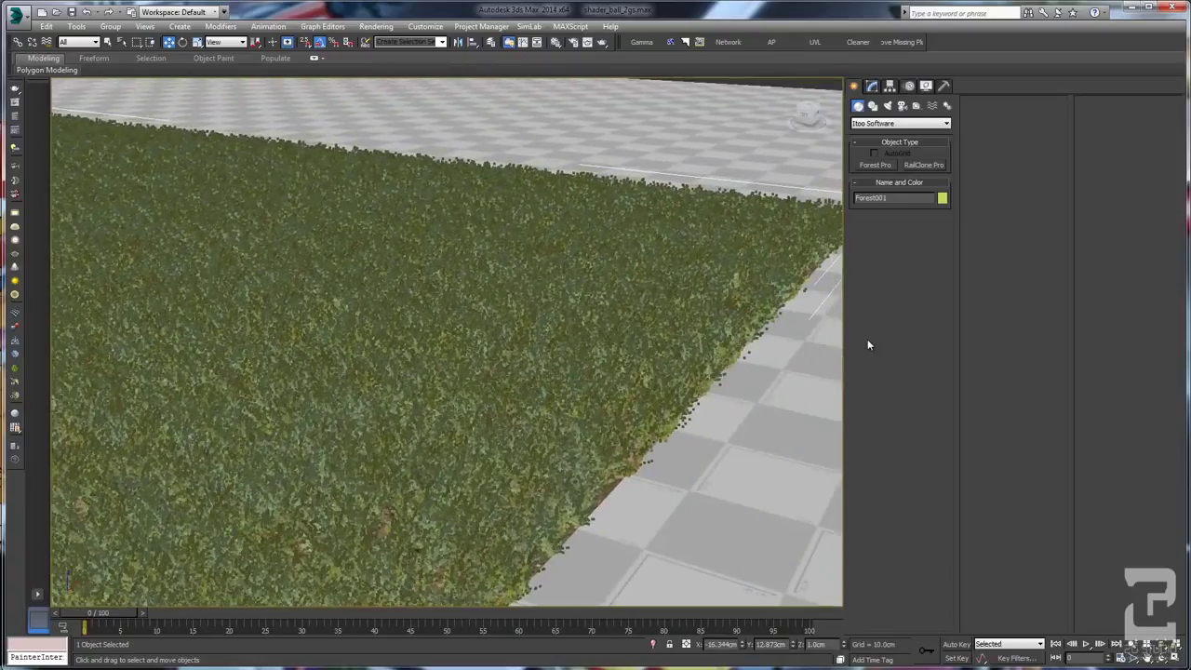
pyautogui.click(872, 87)
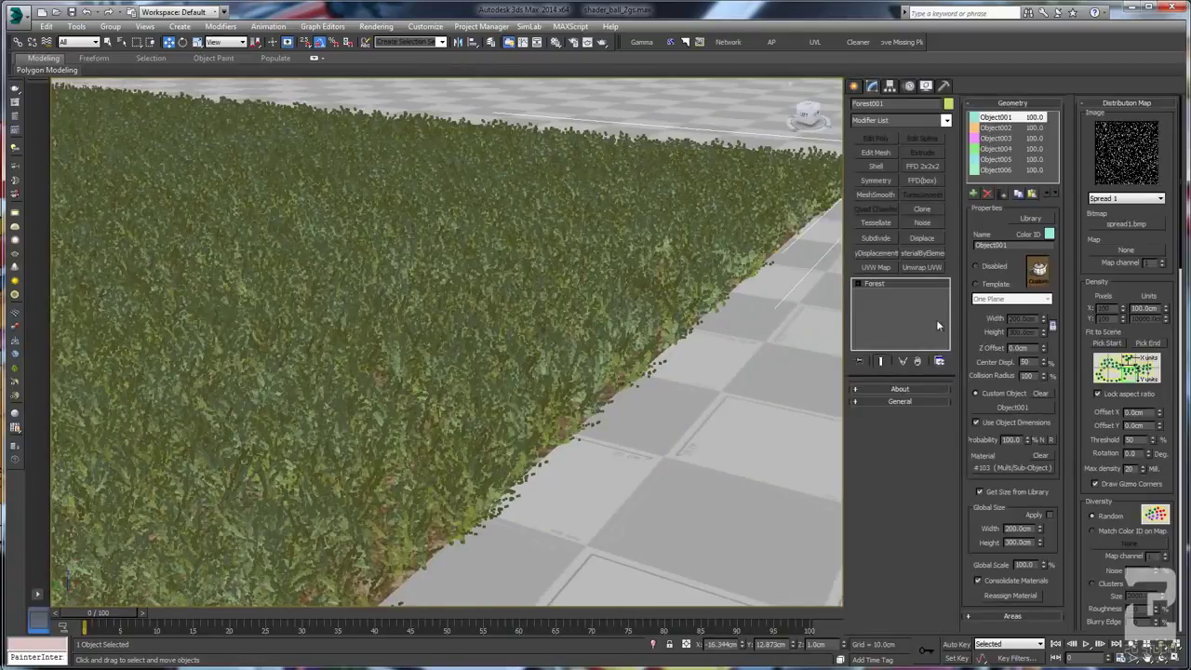
pyautogui.moveTo(1083, 477); pyautogui.dragTo(1091, 270)
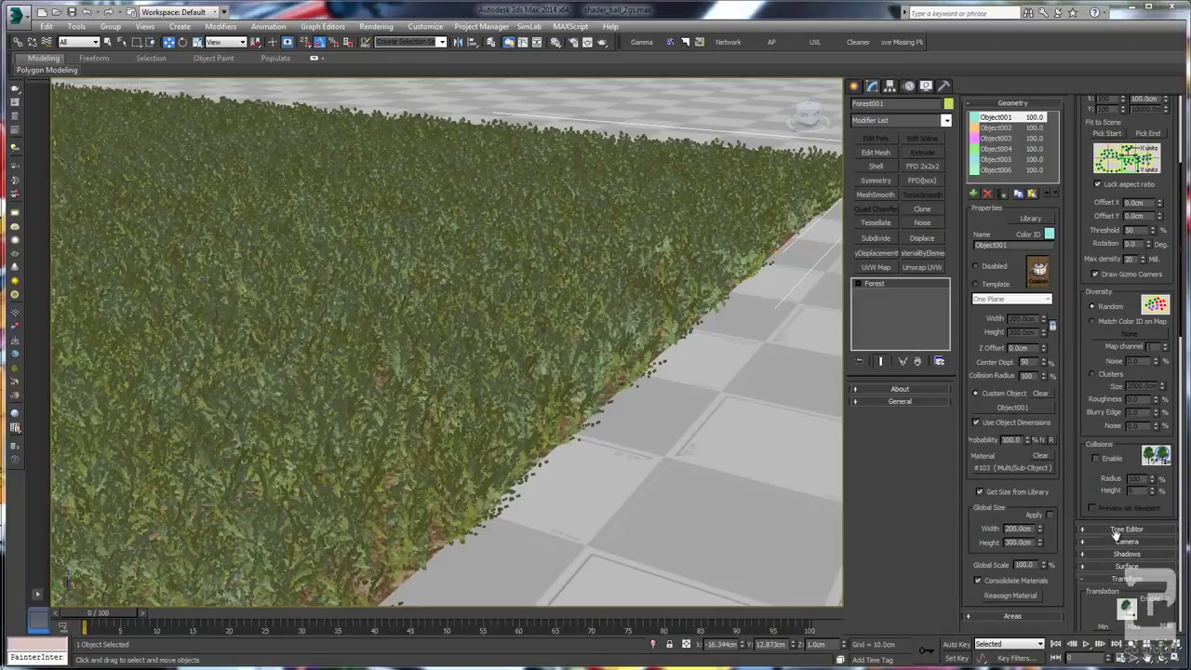
pyautogui.click(1026, 566)
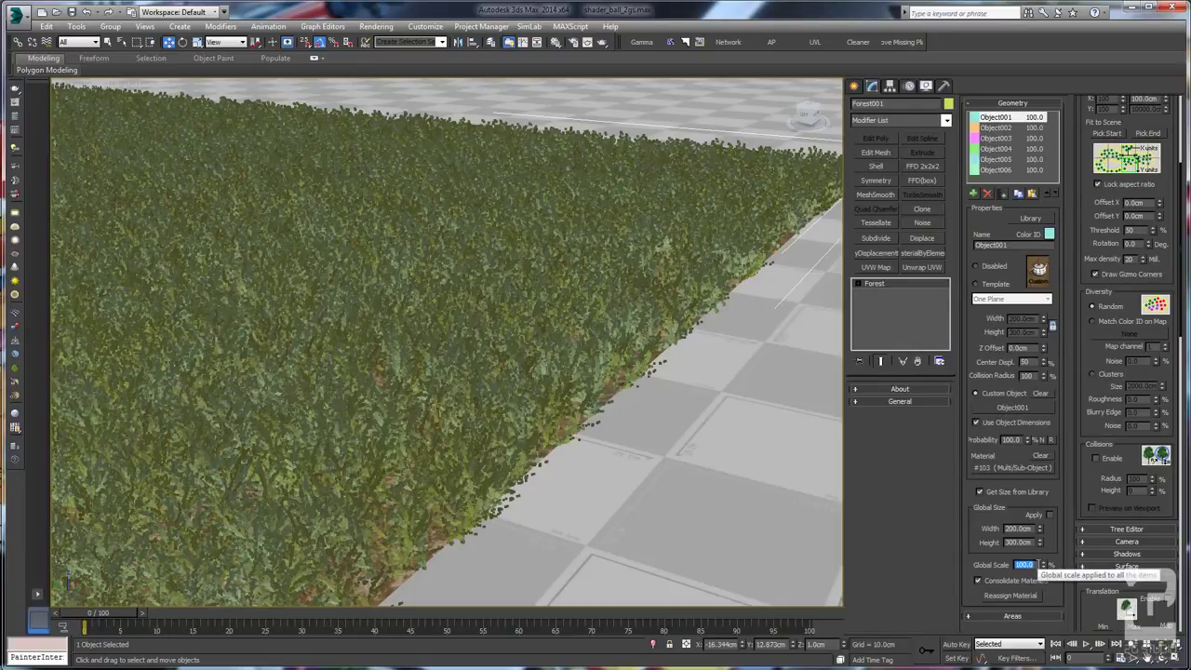
pyautogui.write('60')
pyautogui.press('Return')
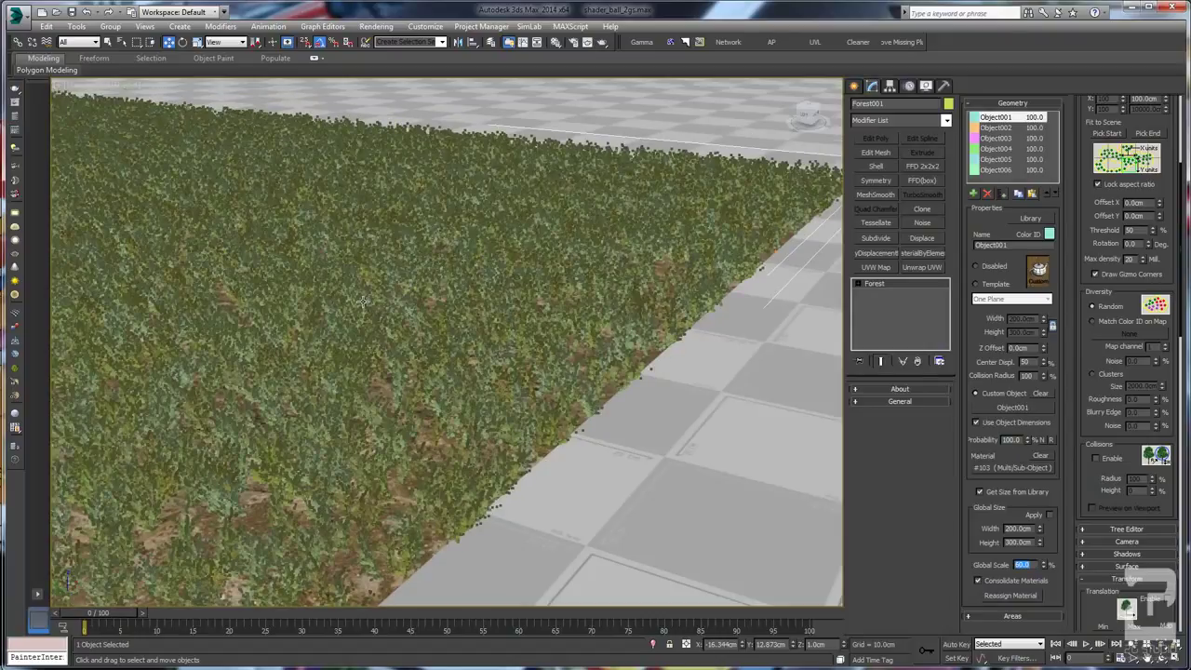
# Step: Measure the rescaled grass's height with a temporary rectangle at the forest's edge in front view, and inspect its soil coverage in perspective
pyautogui.scroll(5, 460, 314)
pyautogui.press('f')
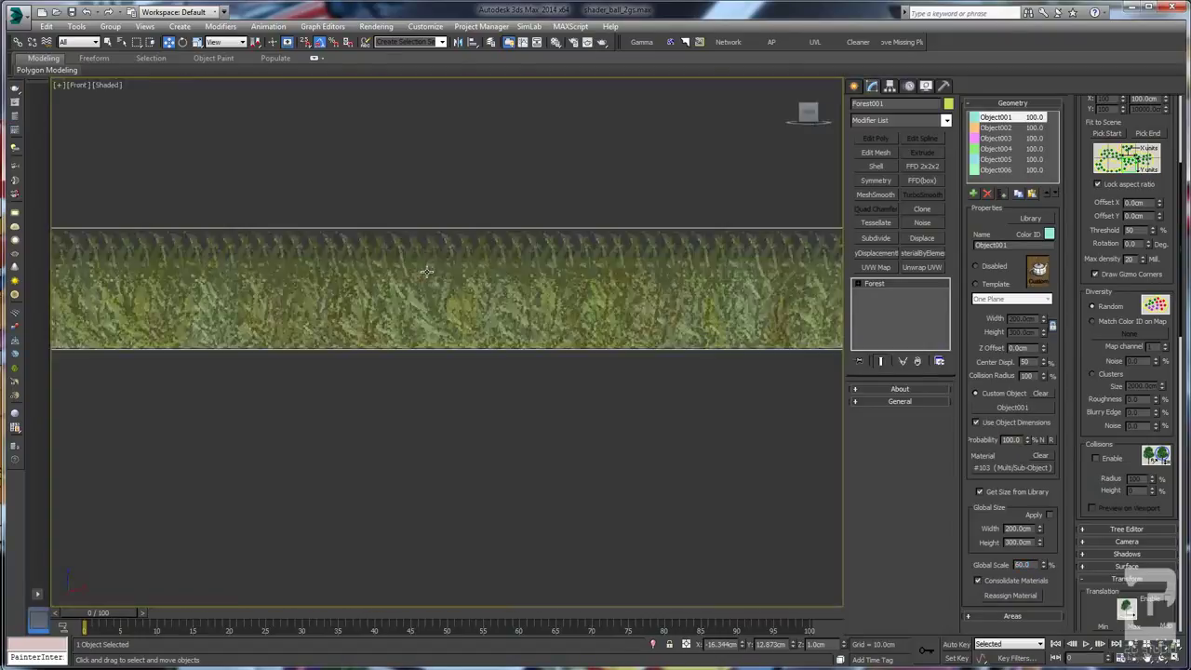
pyautogui.scroll(8, 718, 344)
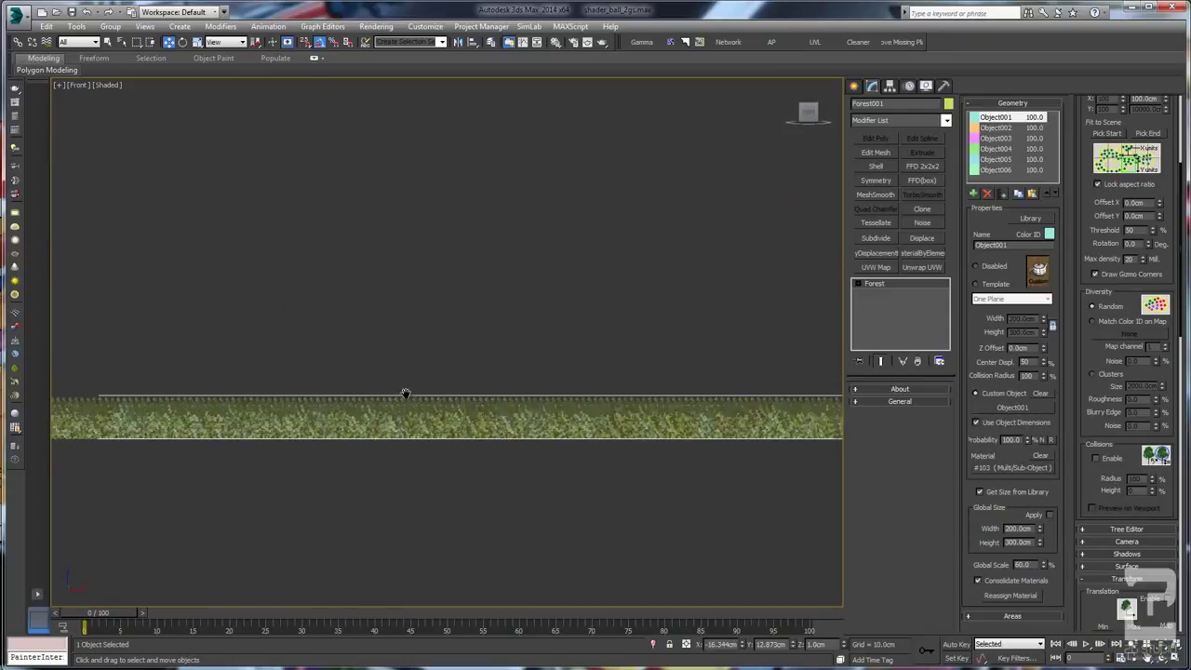
pyautogui.click(855, 85)
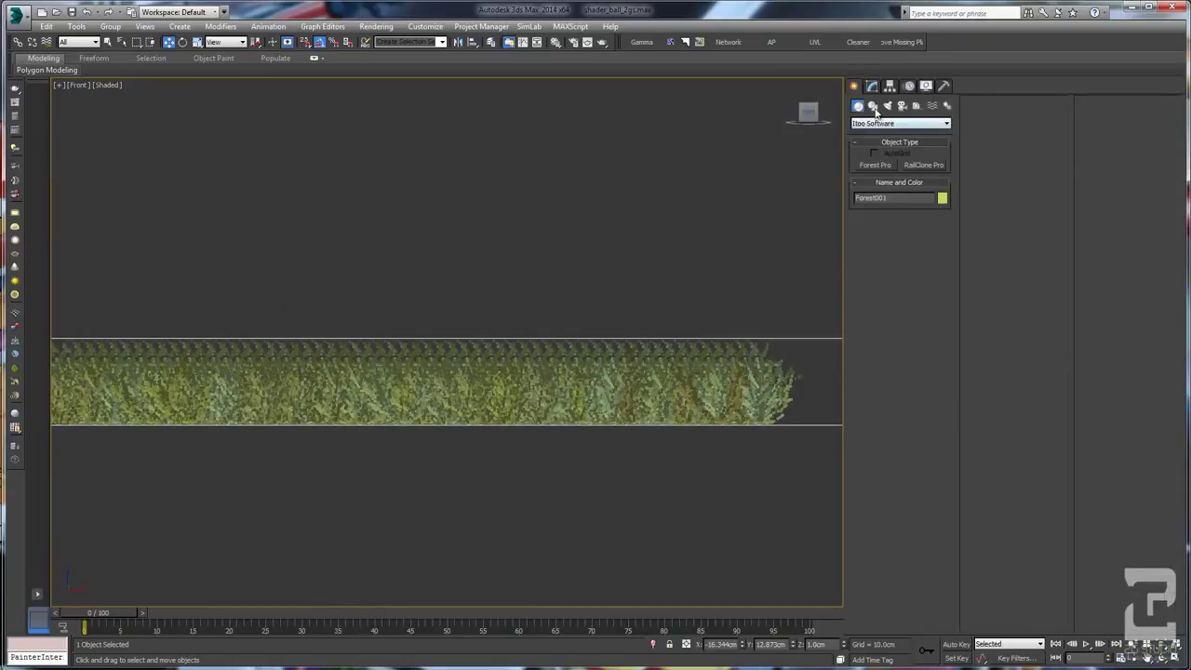
pyautogui.click(873, 105)
pyautogui.click(925, 175)
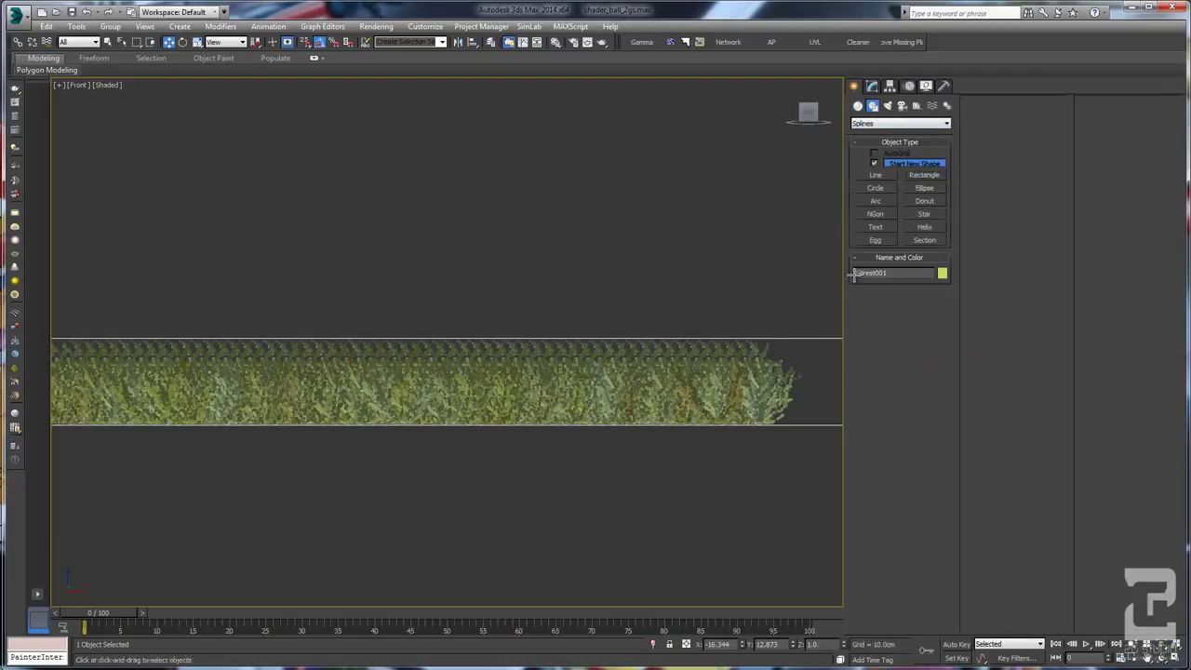
pyautogui.moveTo(763, 340); pyautogui.dragTo(795, 420)
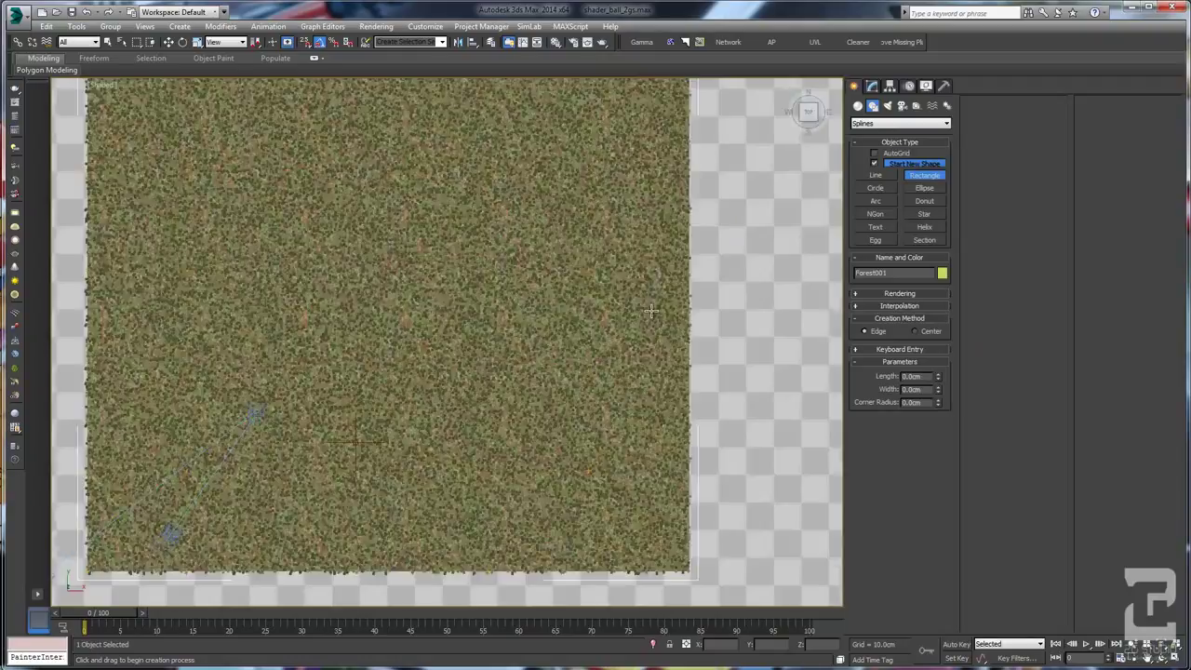
pyautogui.scroll(-2, 652, 310)
pyautogui.scroll(6, 651, 308)
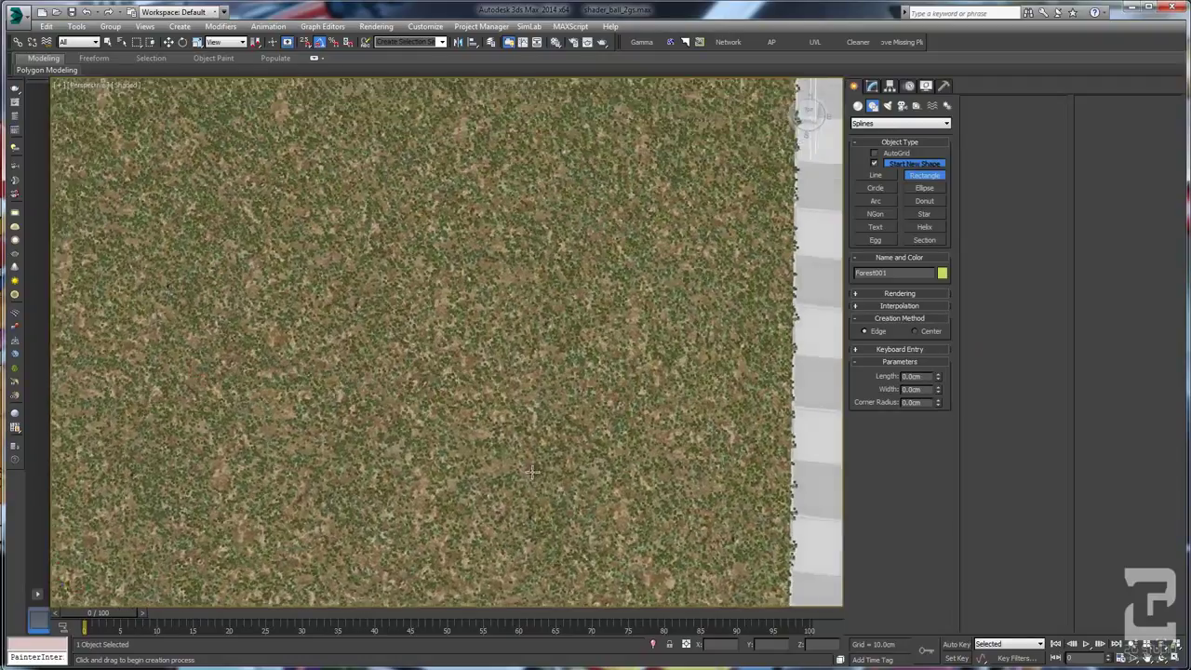
pyautogui.keyDown('alt'); pyautogui.moveTo(531, 471); pyautogui.dragTo(381, 364, button='middle'); pyautogui.keyUp('alt')
pyautogui.scroll(3, 531, 451)
pyautogui.scroll(-3, 497, 499)
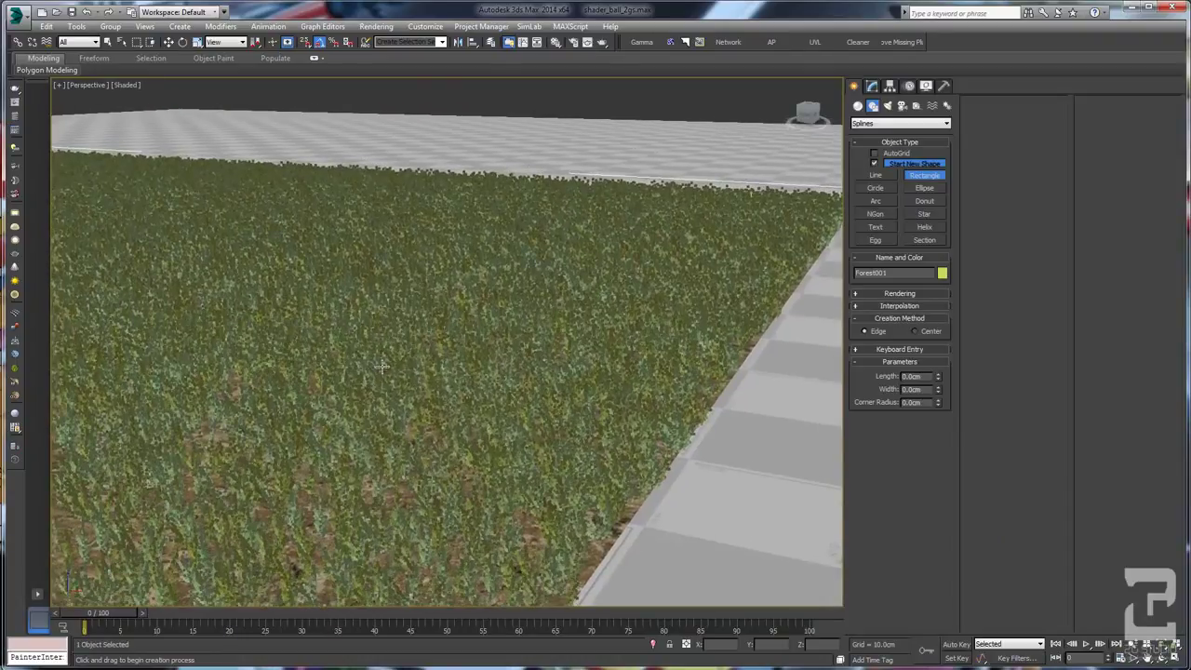
# Step: Reopen the forest's parameters and set the distribution map's X density units to 50 cm
pyautogui.click(875, 87)
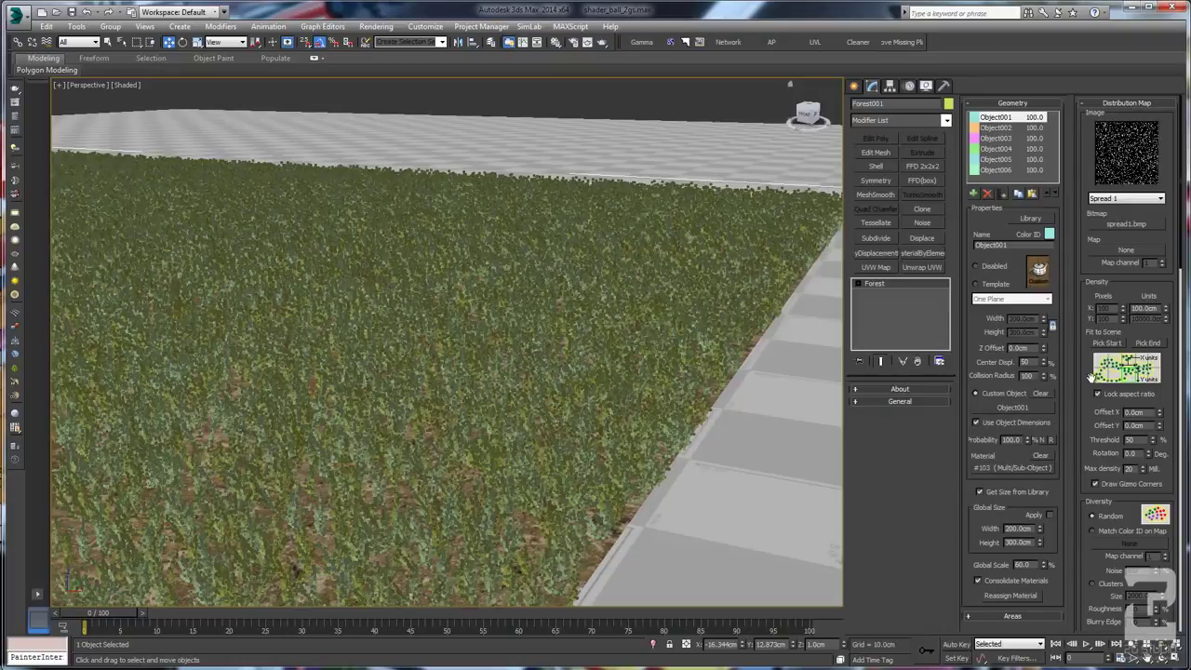
pyautogui.keyDown('alt'); pyautogui.moveTo(246, 427); pyautogui.dragTo(379, 443, button='middle'); pyautogui.keyUp('alt')
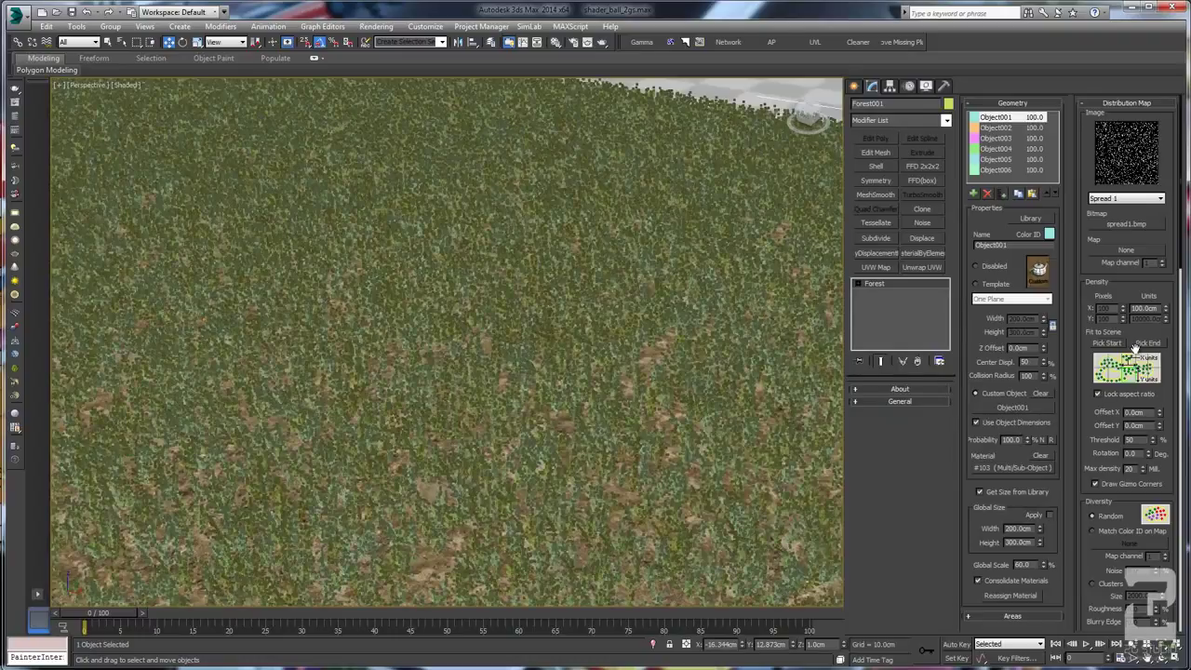
pyautogui.doubleClick(1144, 308)
pyautogui.write('30')
pyautogui.press('Return')
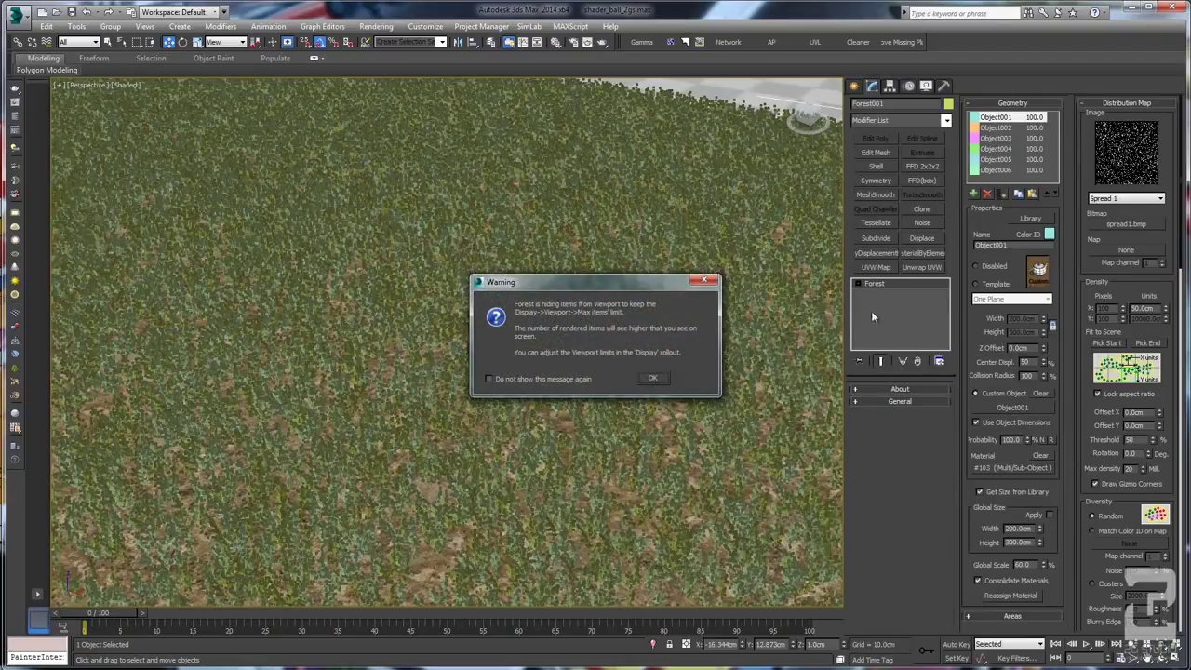
pyautogui.moveTo(605, 287); pyautogui.dragTo(618, 276)
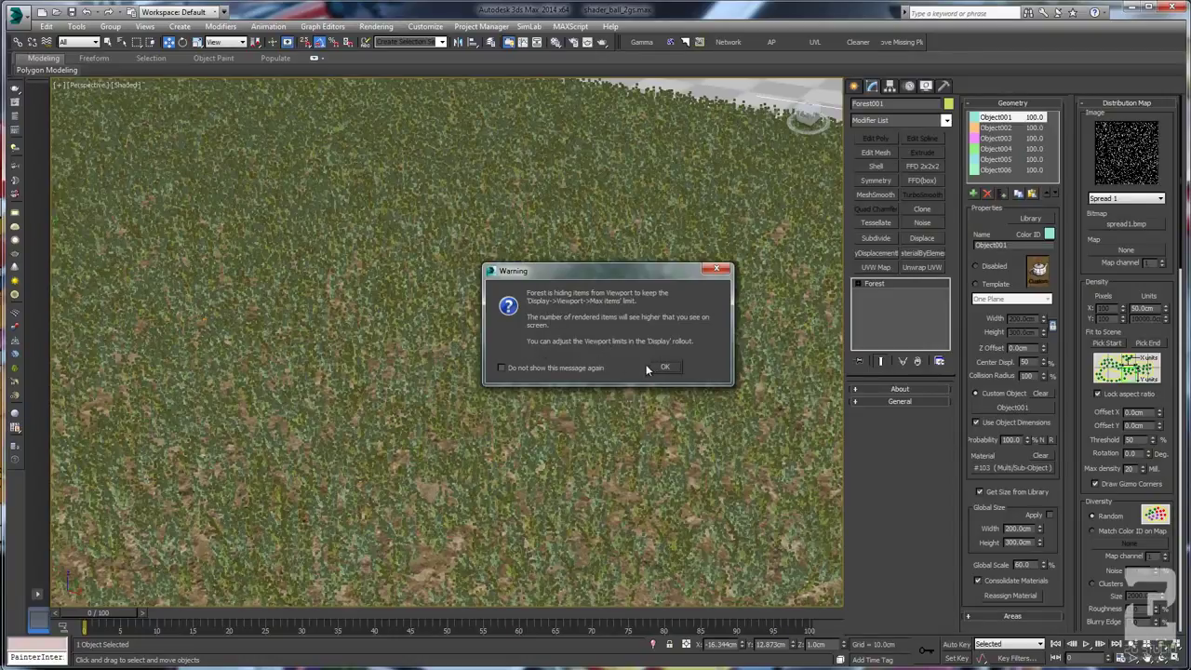
pyautogui.press('Return')
# Step: Set the distribution's Max density to 50 Mill. and the forest's viewport Max items limit to 1000000
pyautogui.doubleClick(1143, 309)
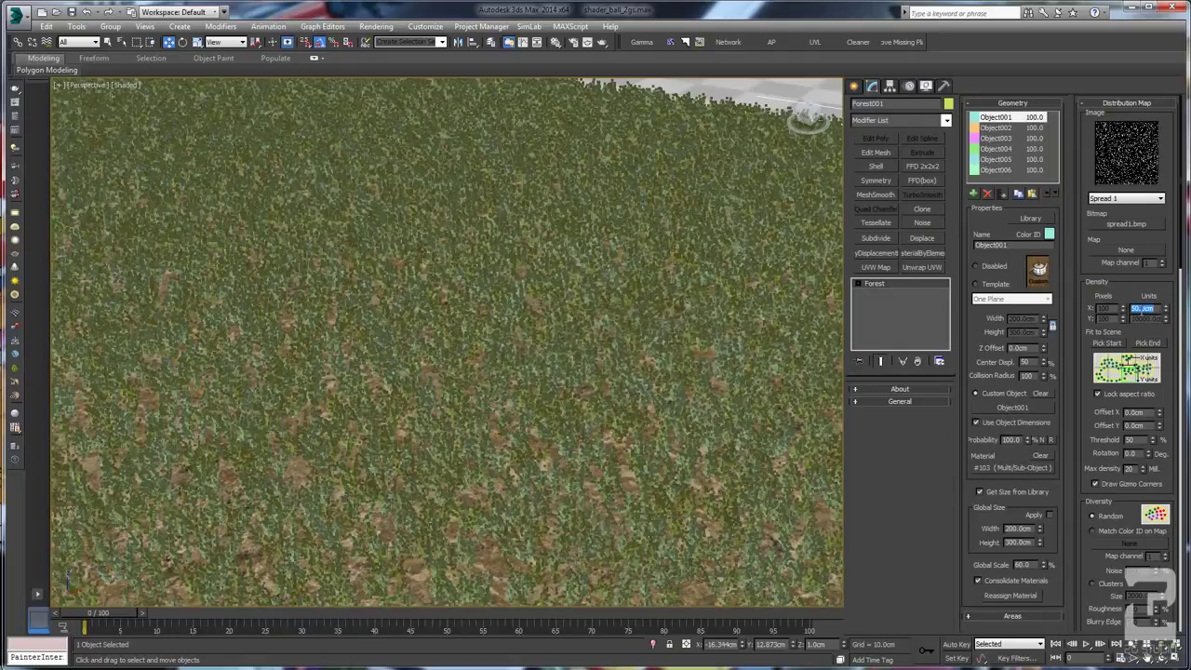
pyautogui.click(1131, 469)
pyautogui.scroll(-10, 1082, 454)
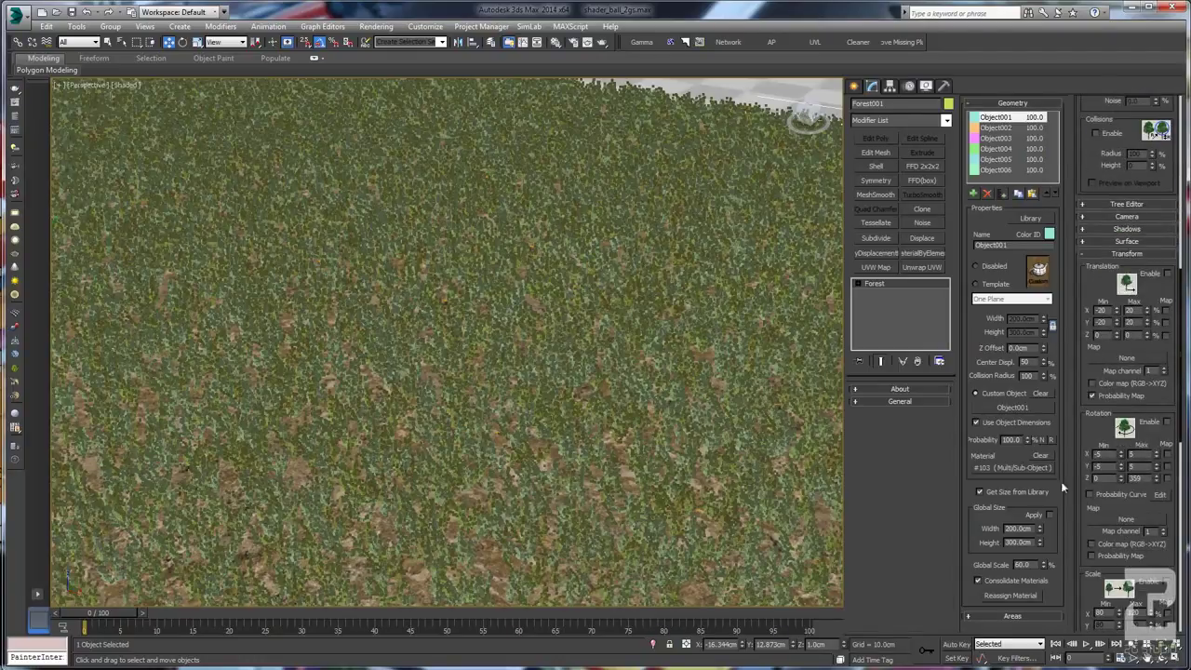
pyautogui.scroll(-8, 1084, 580)
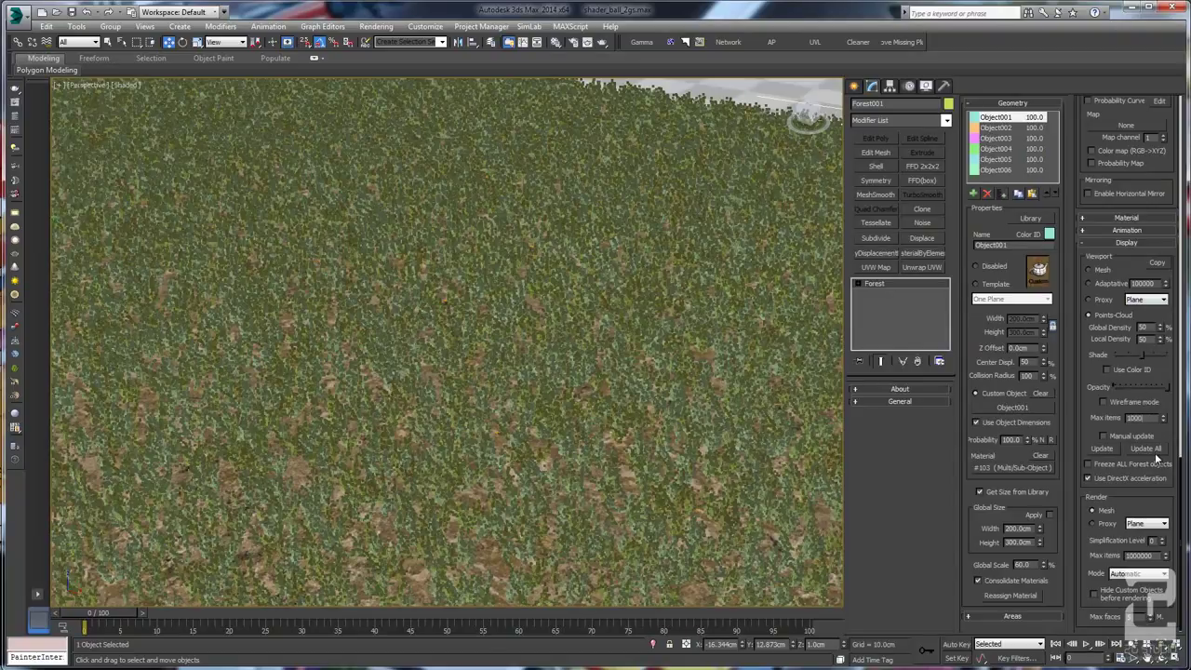
pyautogui.press('Return')
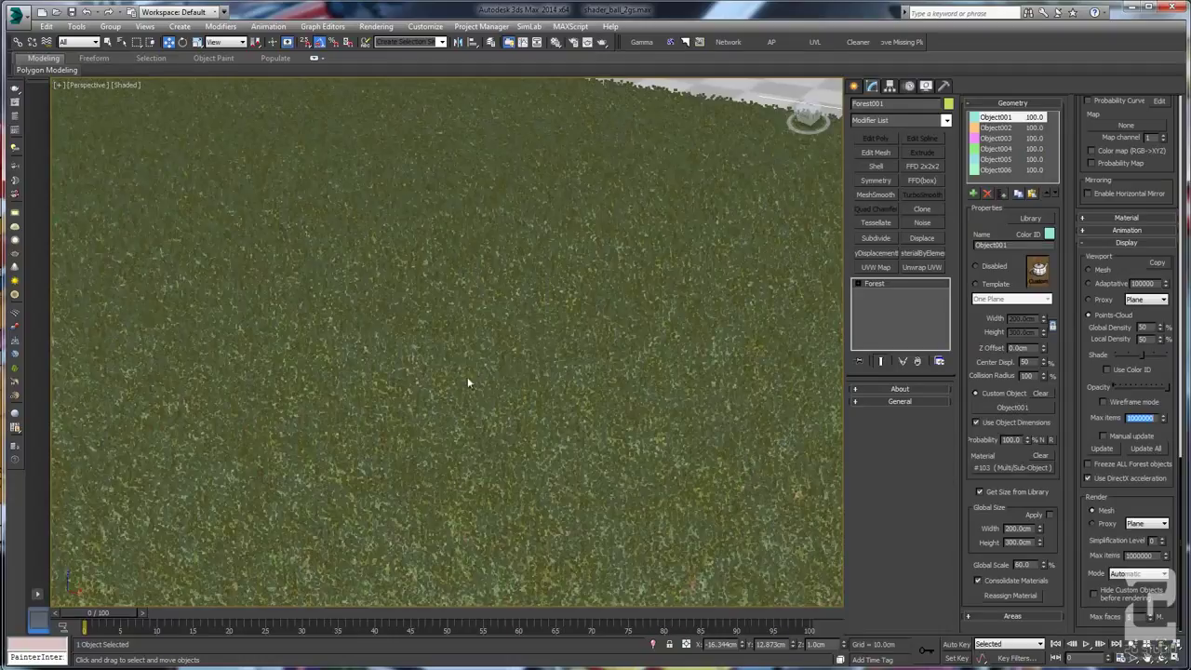
pyautogui.scroll(-4, 452, 382)
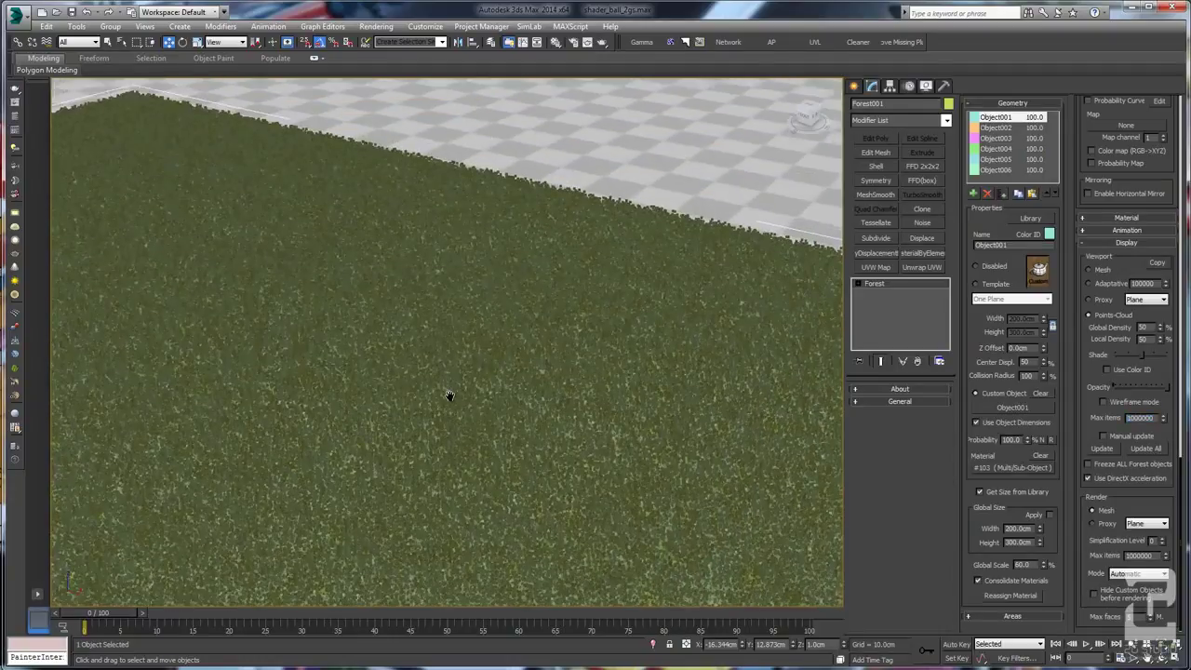
pyautogui.moveTo(465, 370); pyautogui.dragTo(588, 332, button='middle')
pyautogui.scroll(2, 590, 332)
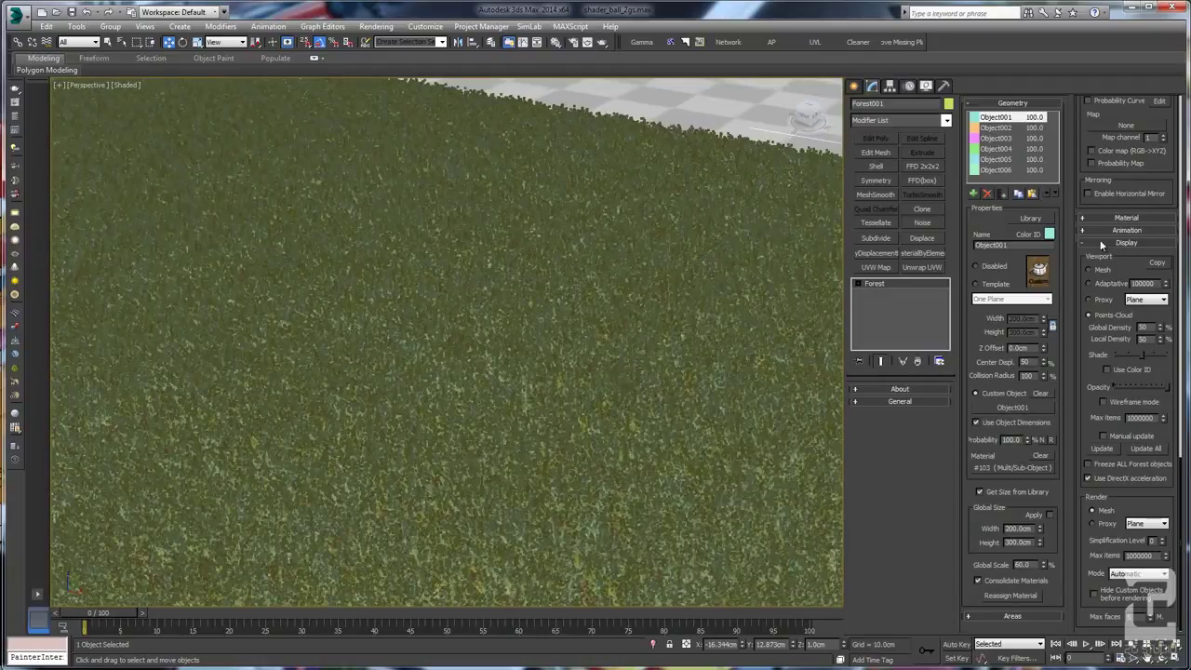
# Step: Try an X density of 100 cm for the grass distribution, and settle on 75 cm
pyautogui.moveTo(1079, 144); pyautogui.dragTo(1100, 542)
pyautogui.scroll(10, 1159, 430)
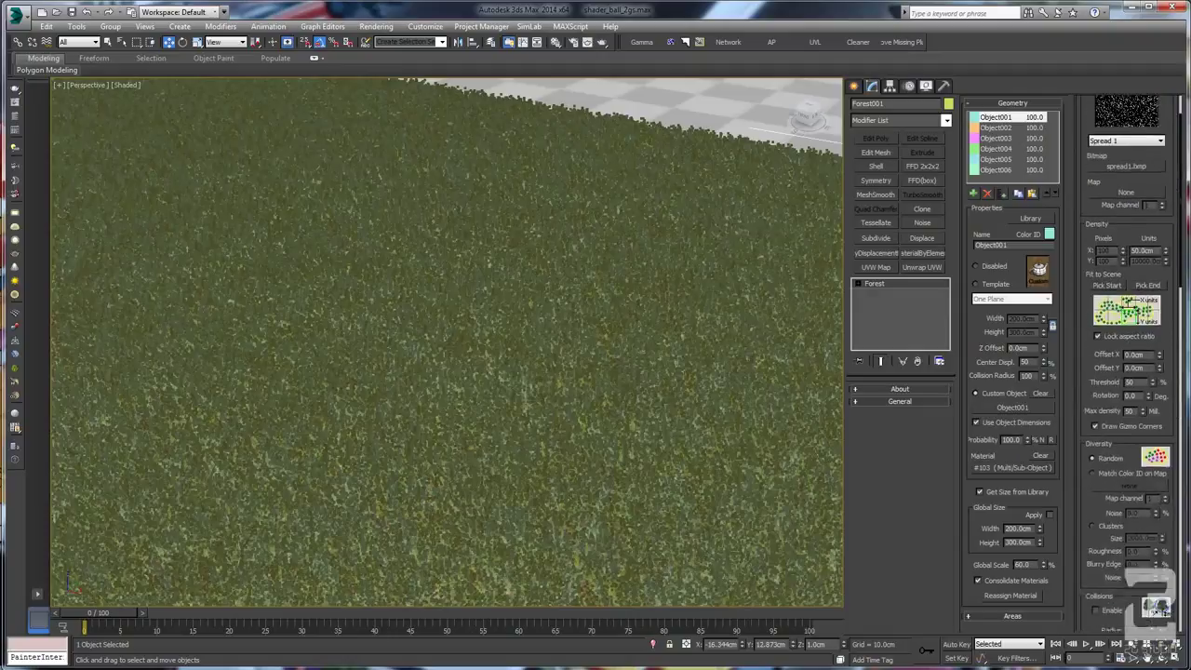
pyautogui.doubleClick(1143, 284)
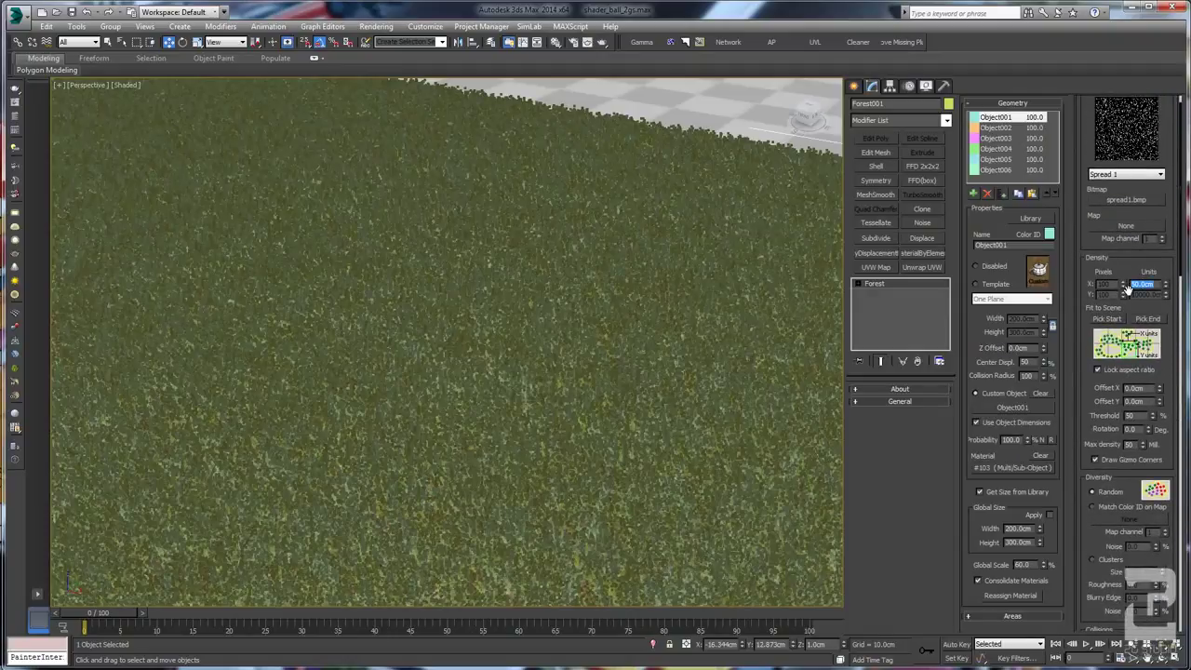
pyautogui.write('100')
pyautogui.press('Return')
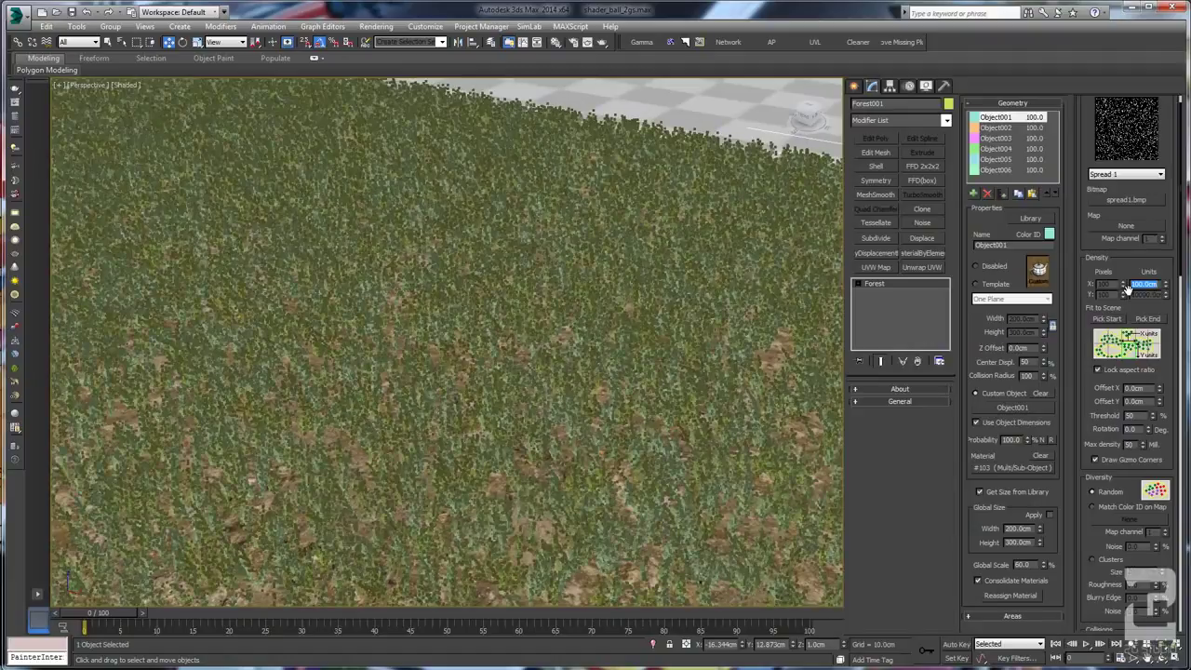
pyautogui.write('75')
pyautogui.press('Return')
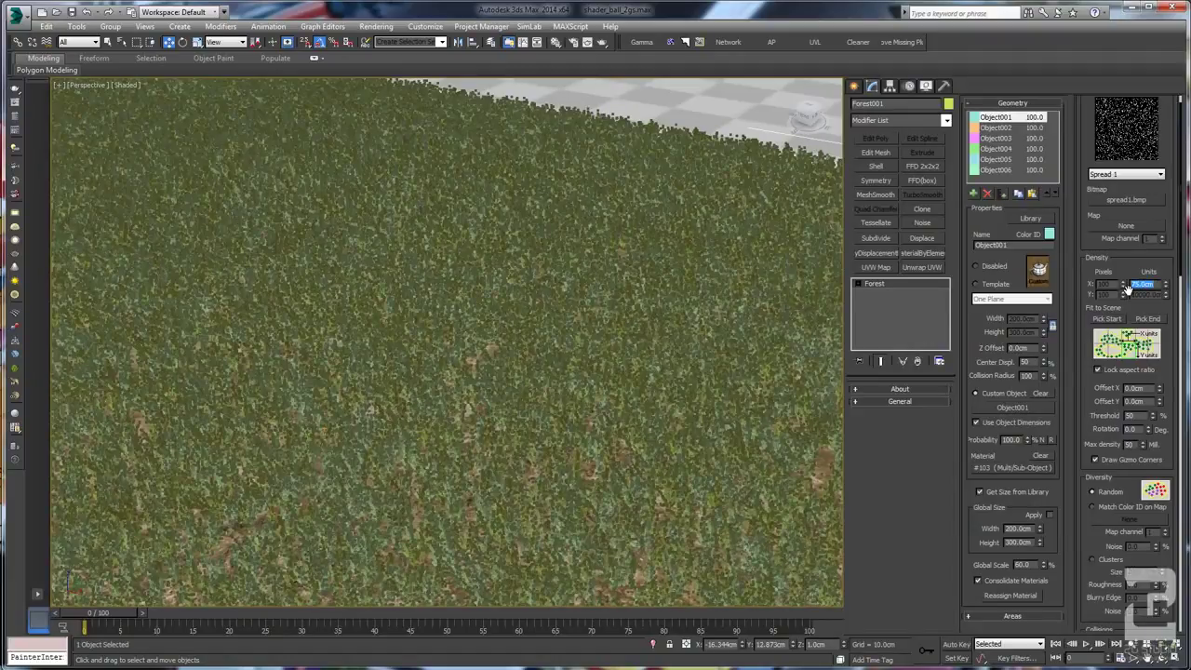
# Step: Check the grass coverage over the ground in perspective and switch the viewport to the VRayCam003 exterior camera
pyautogui.moveTo(456, 433); pyautogui.dragTo(526, 361, button='middle')
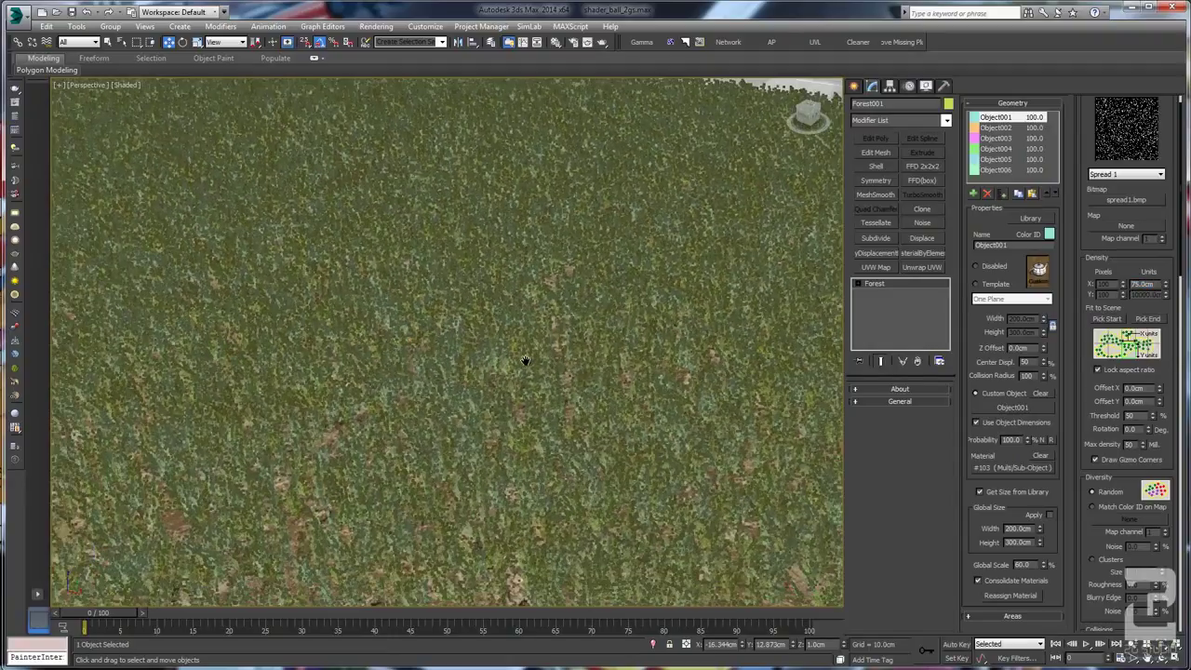
pyautogui.scroll(-5, 526, 361)
pyautogui.scroll(-3, 510, 381)
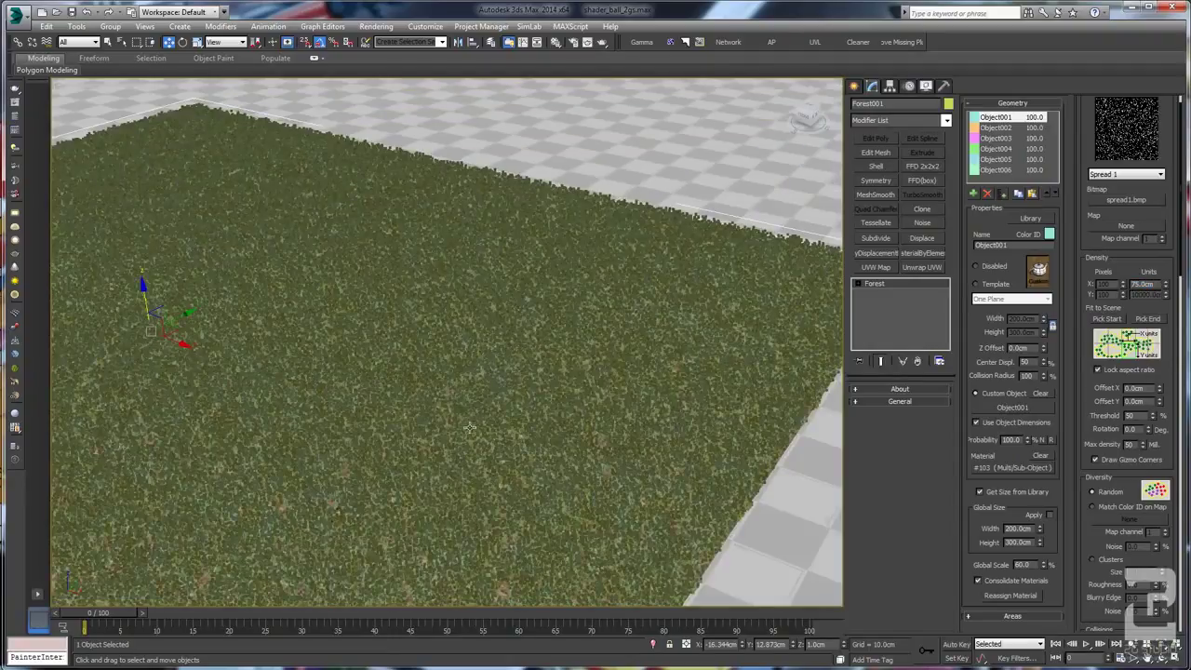
pyautogui.moveTo(471, 426); pyautogui.dragTo(493, 394, button='middle')
pyautogui.press('c')
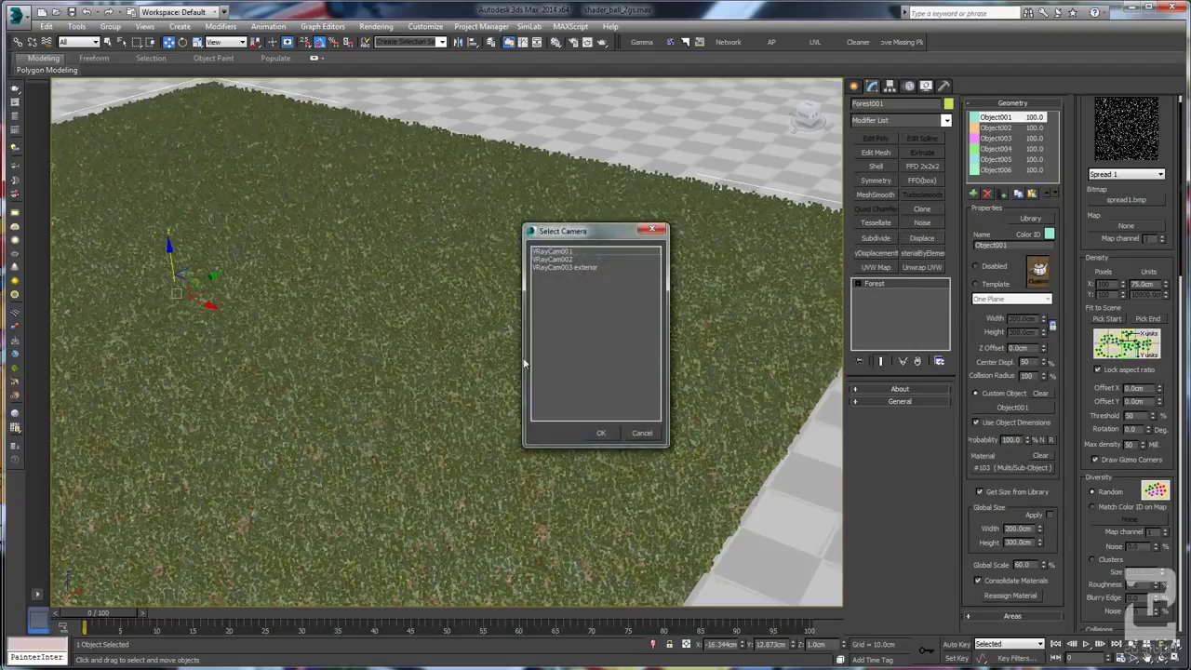
pyautogui.click(561, 267)
pyautogui.press('Return')
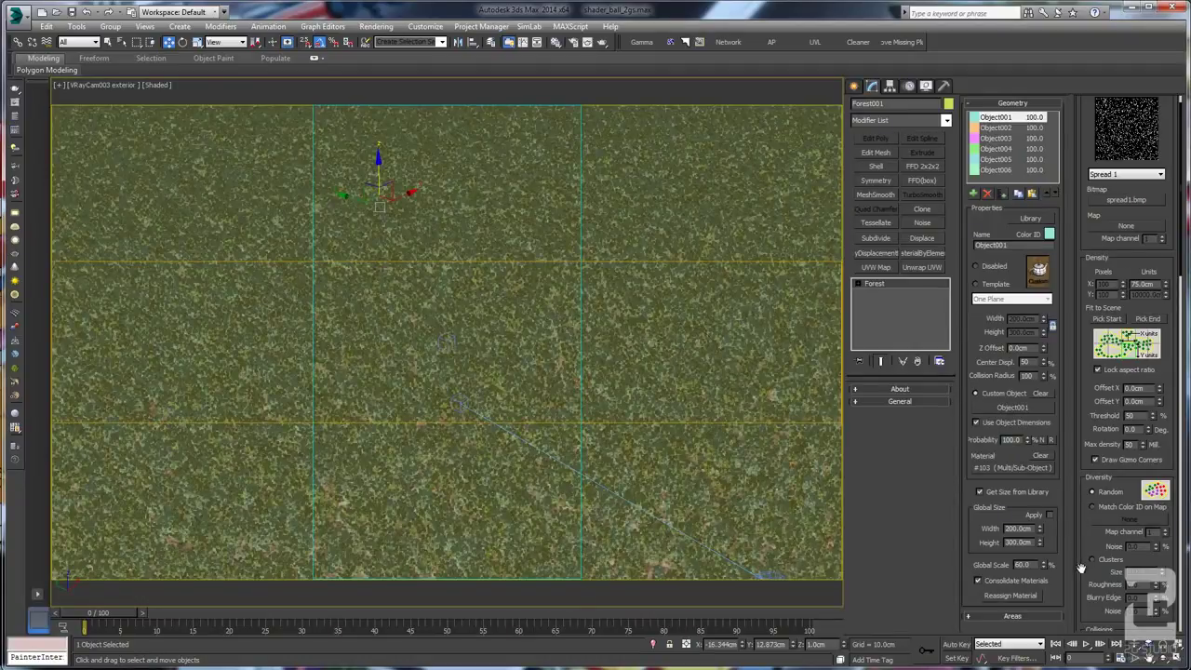
# Step: Enable random rotation for the scattered grass and turn on map control for its Z axis
pyautogui.scroll(-10, 1083, 574)
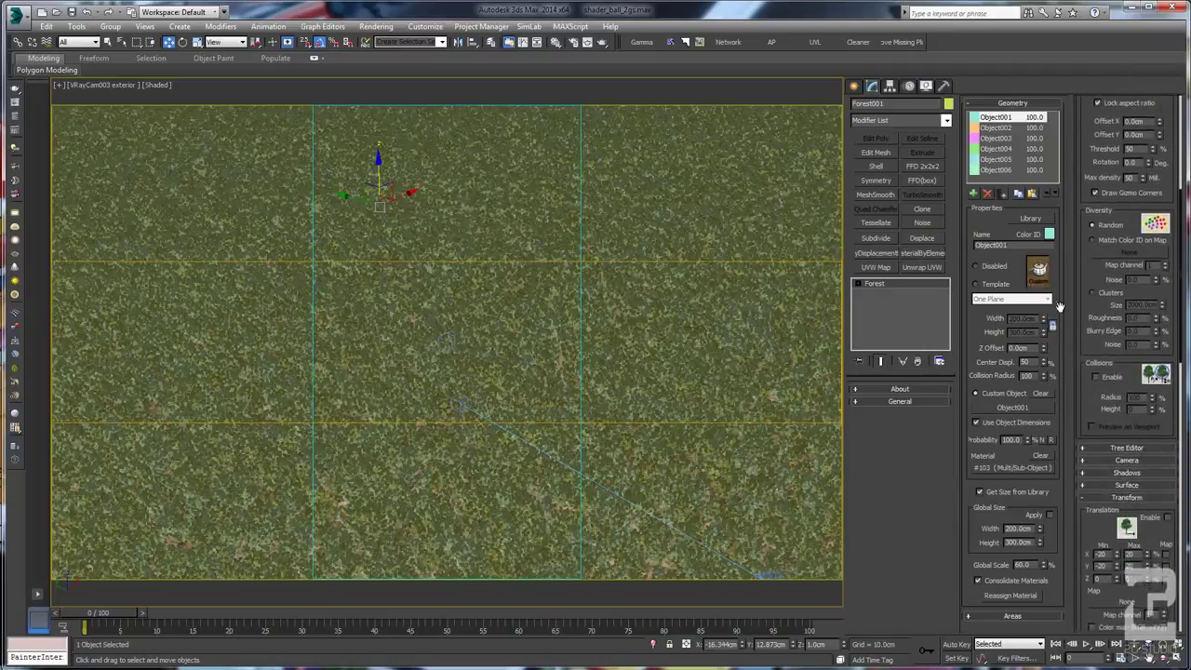
pyautogui.scroll(-4, 1085, 523)
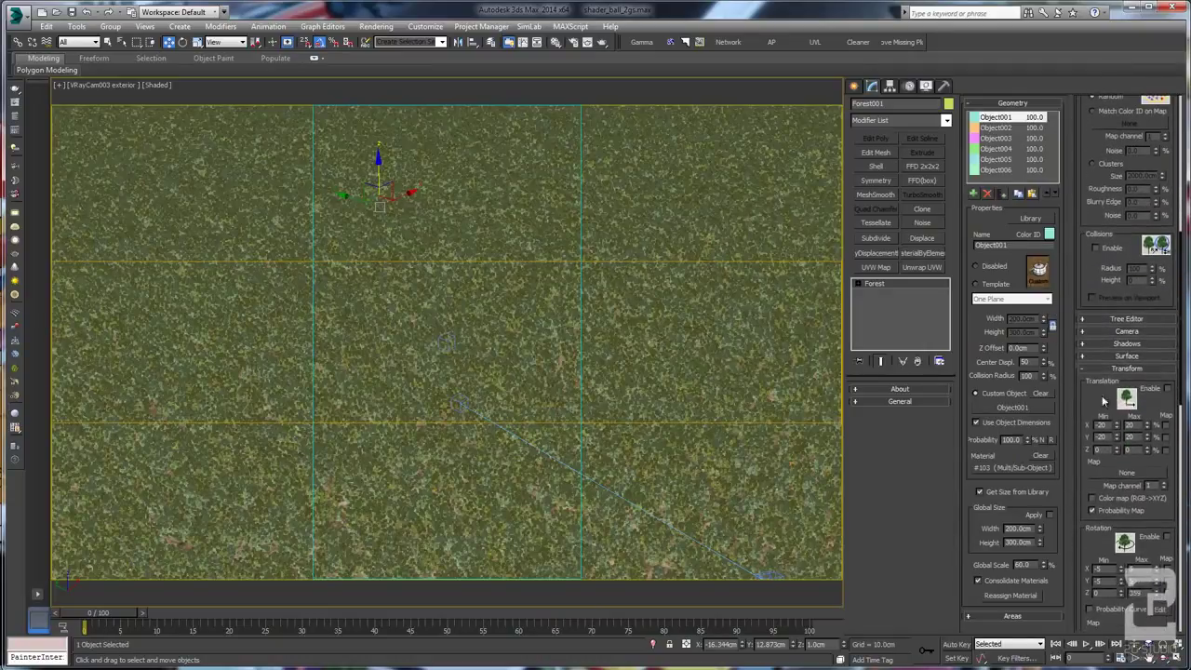
pyautogui.scroll(-6, 1089, 391)
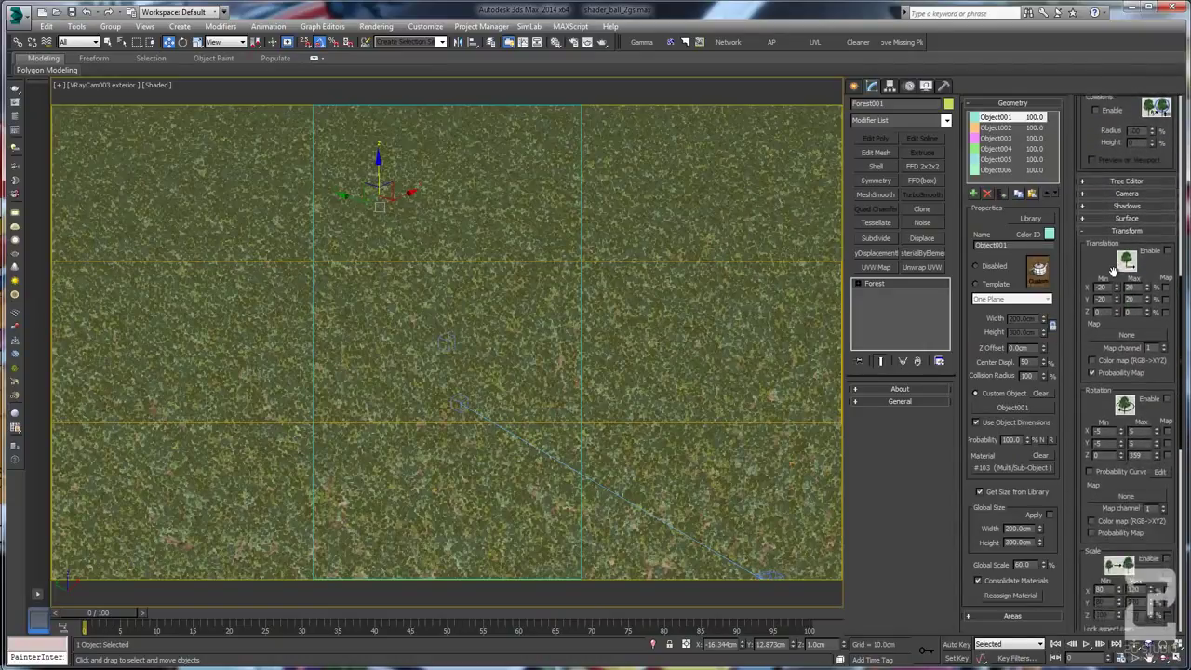
pyautogui.scroll(-1, 1111, 236)
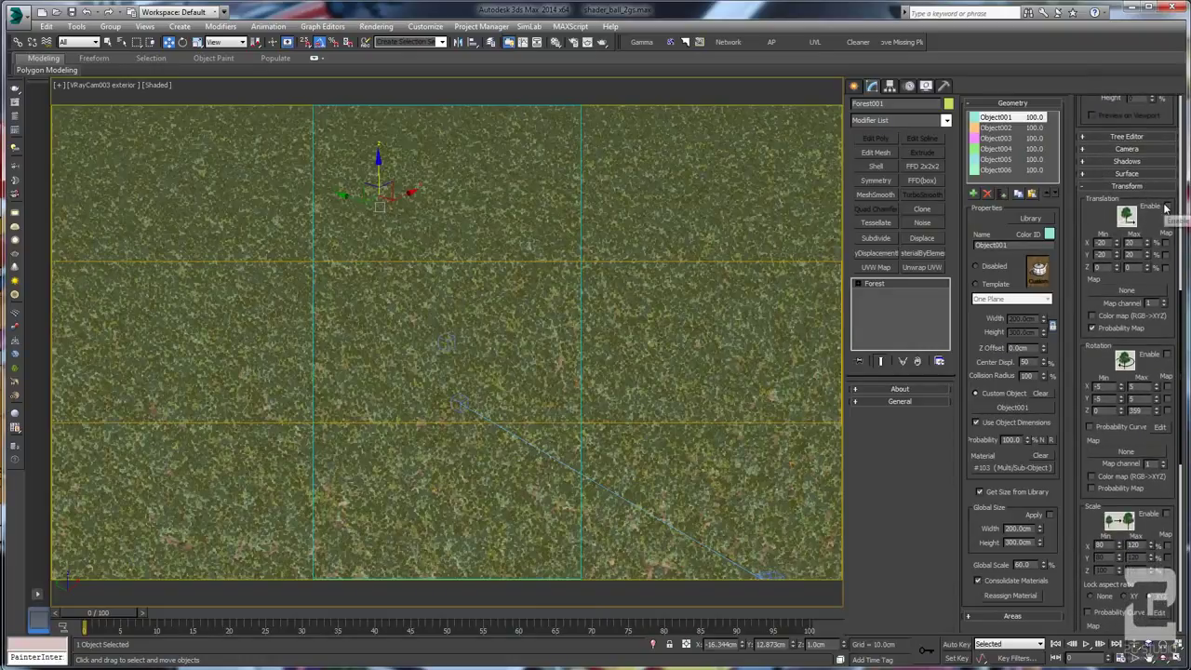
pyautogui.moveTo(1108, 226); pyautogui.dragTo(1102, 142)
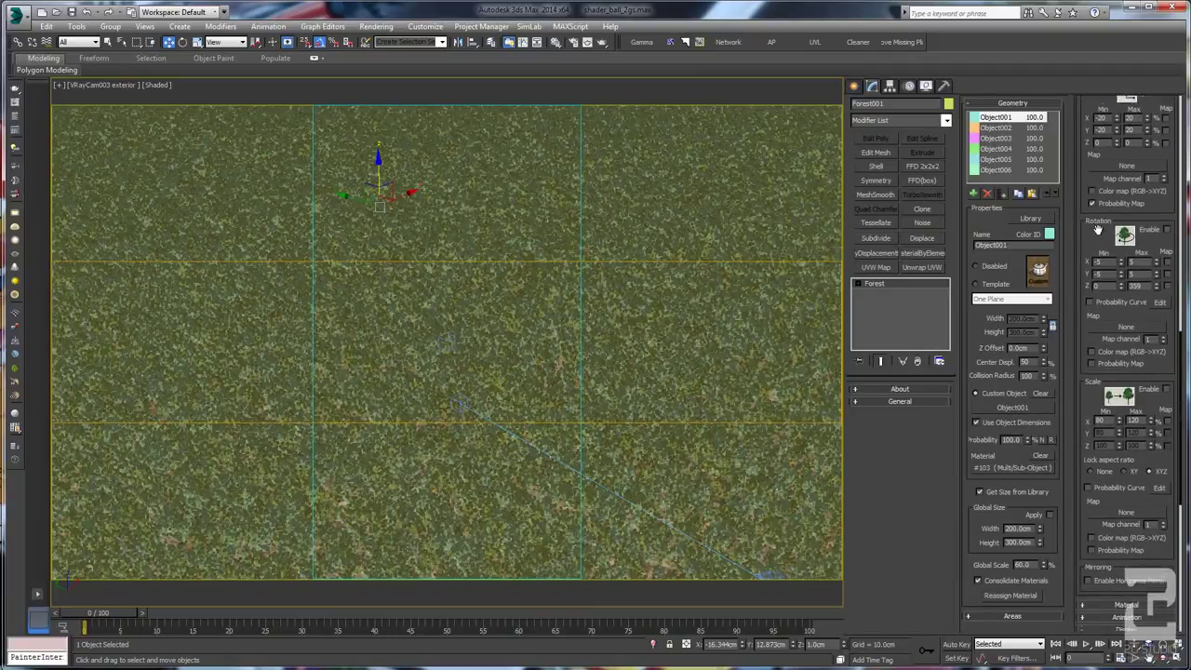
pyautogui.moveTo(1099, 276); pyautogui.dragTo(1129, 224)
pyautogui.click(1167, 227)
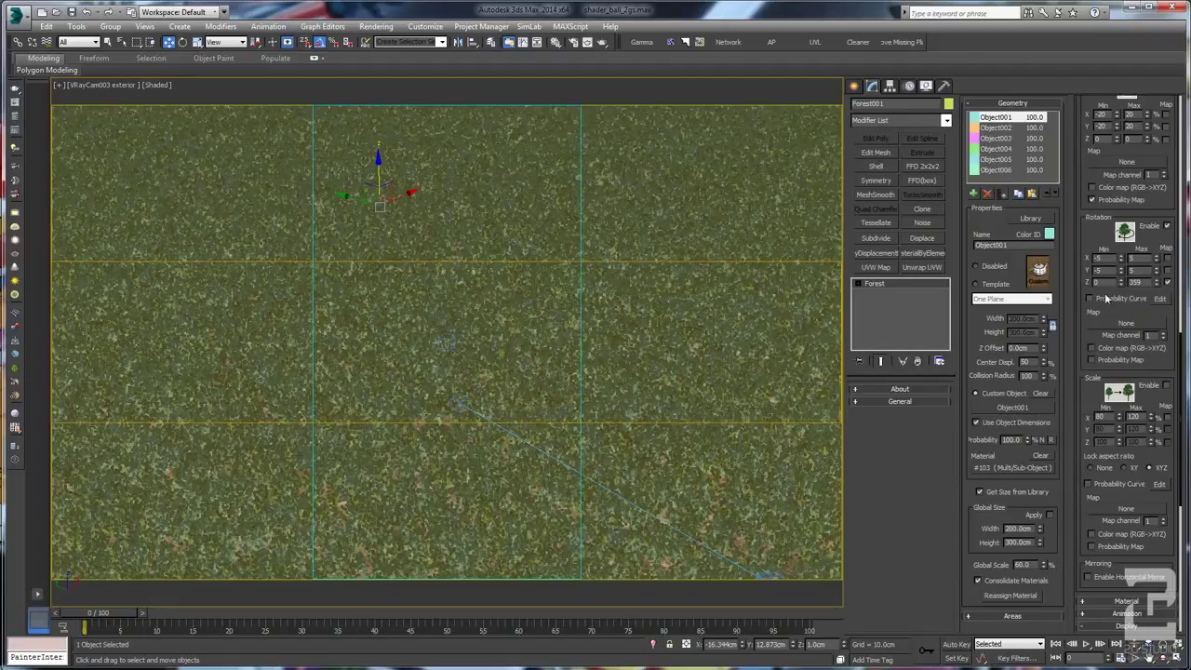
# Step: Assign a Noise map to the forest's rotation map slot
pyautogui.click(1103, 324)
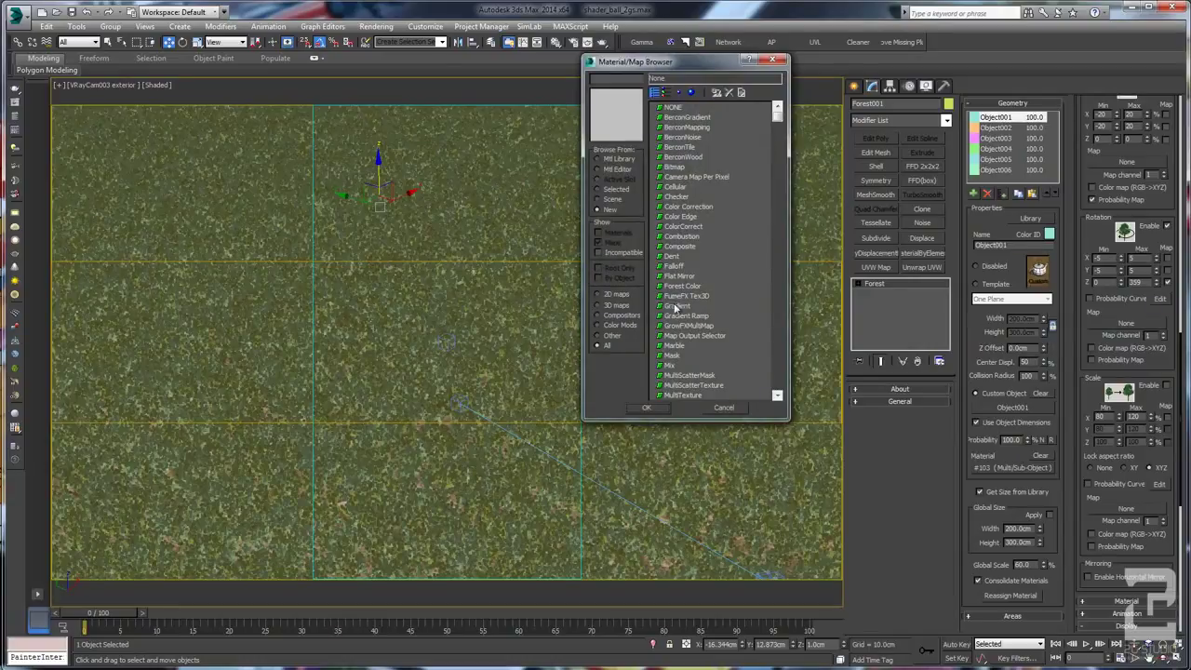
pyautogui.click(672, 346)
pyautogui.scroll(-3, 674, 347)
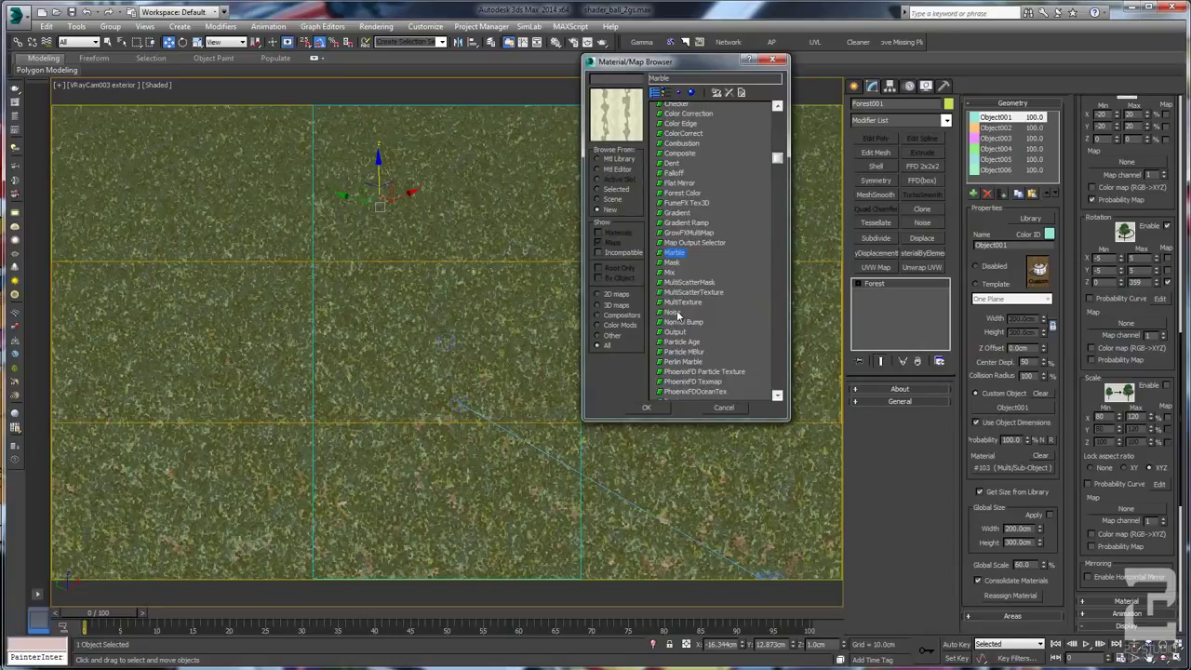
pyautogui.doubleClick(676, 313)
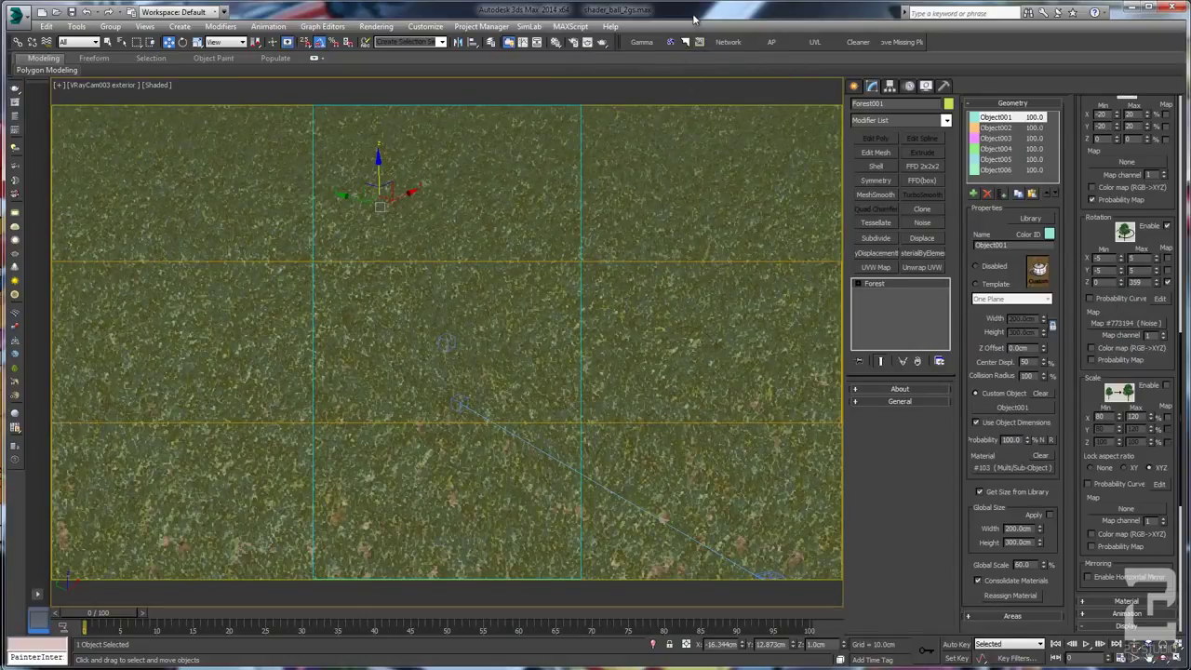
# Step: Place the rotation Noise map into the Material #22 sample slot of the Material Editor as an instance
pyautogui.press('m')
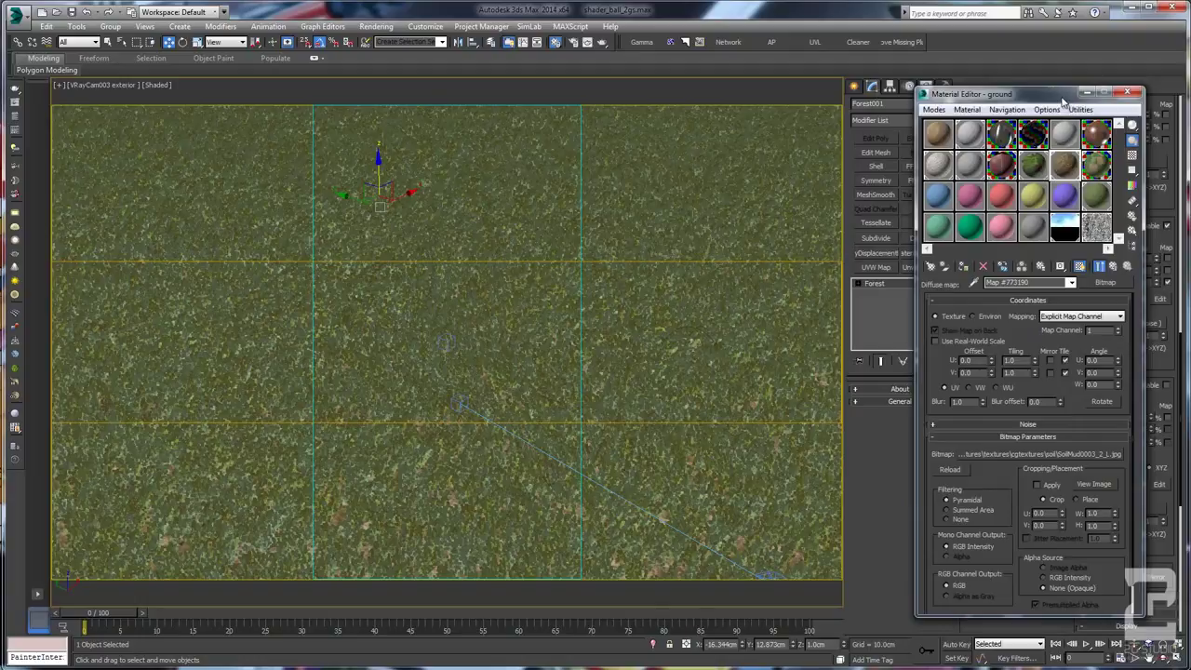
pyautogui.moveTo(1064, 100); pyautogui.dragTo(853, 137)
pyautogui.click(892, 267)
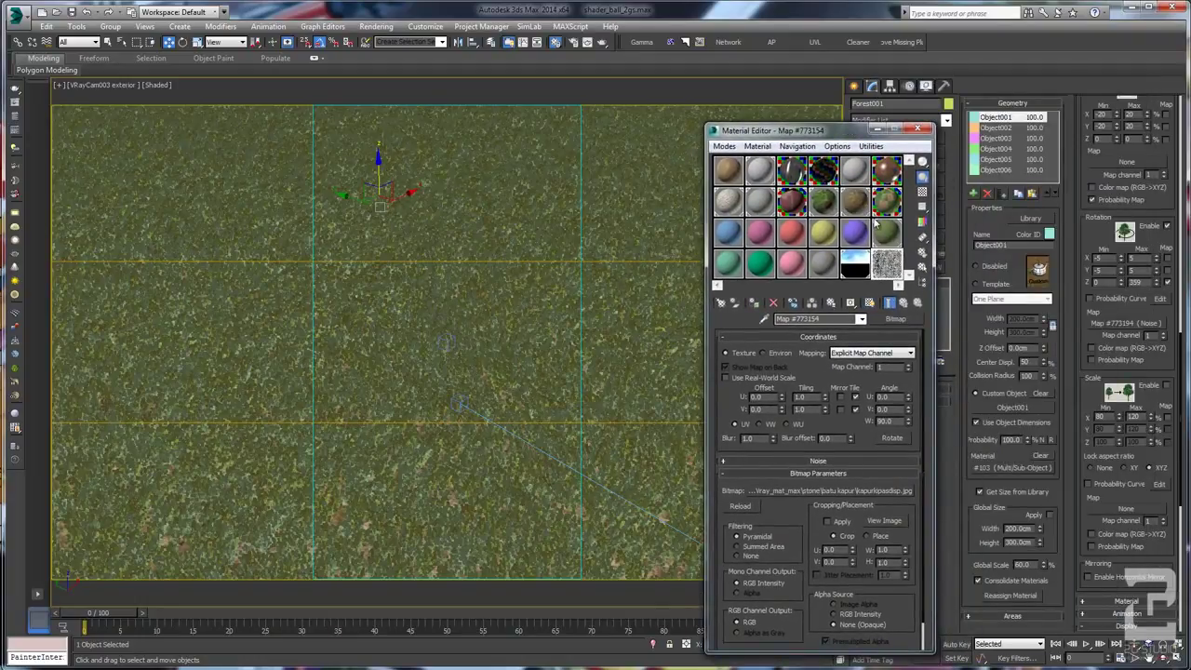
pyautogui.click(821, 266)
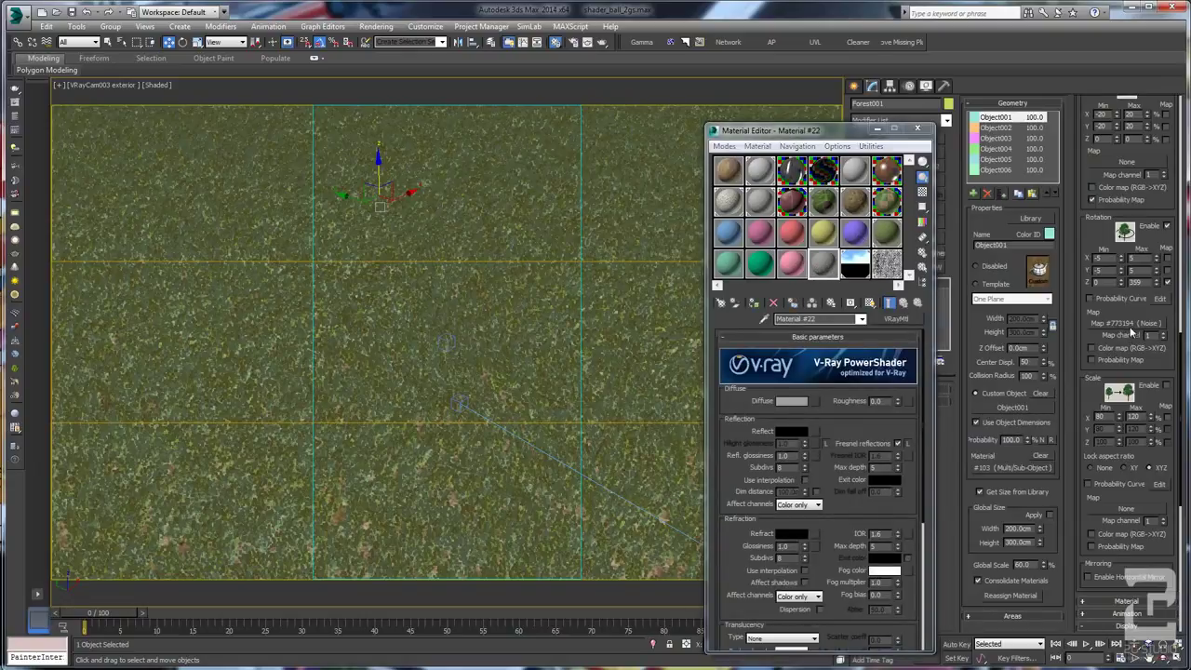
pyautogui.moveTo(861, 279); pyautogui.dragTo(833, 402)
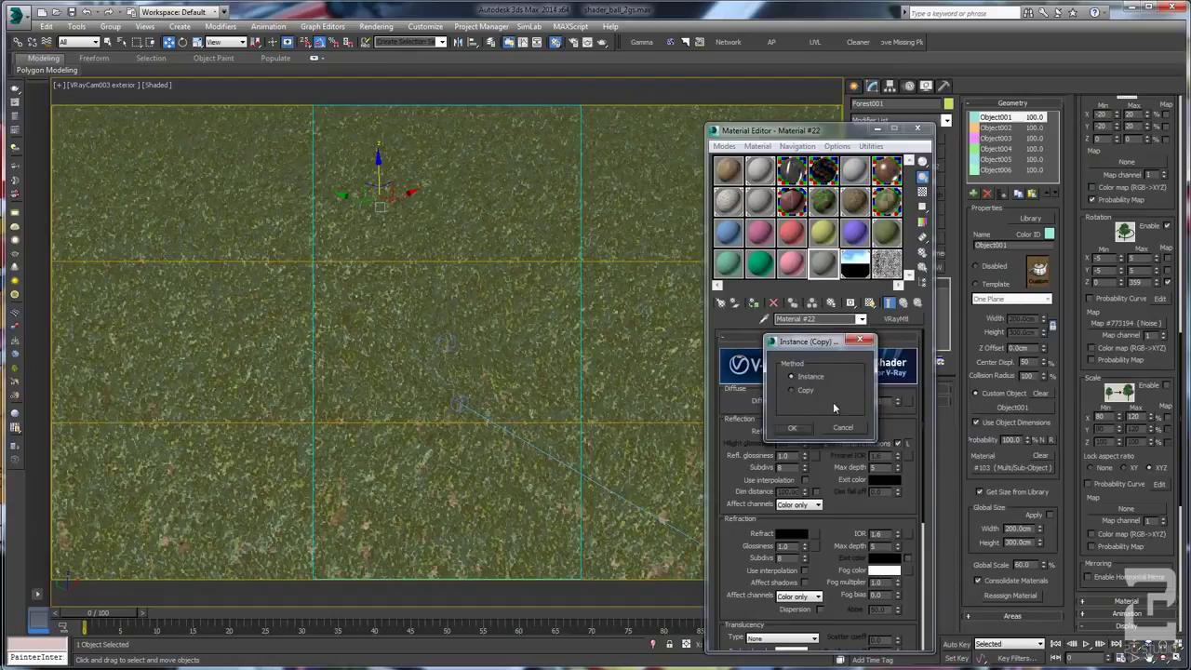
pyautogui.click(793, 429)
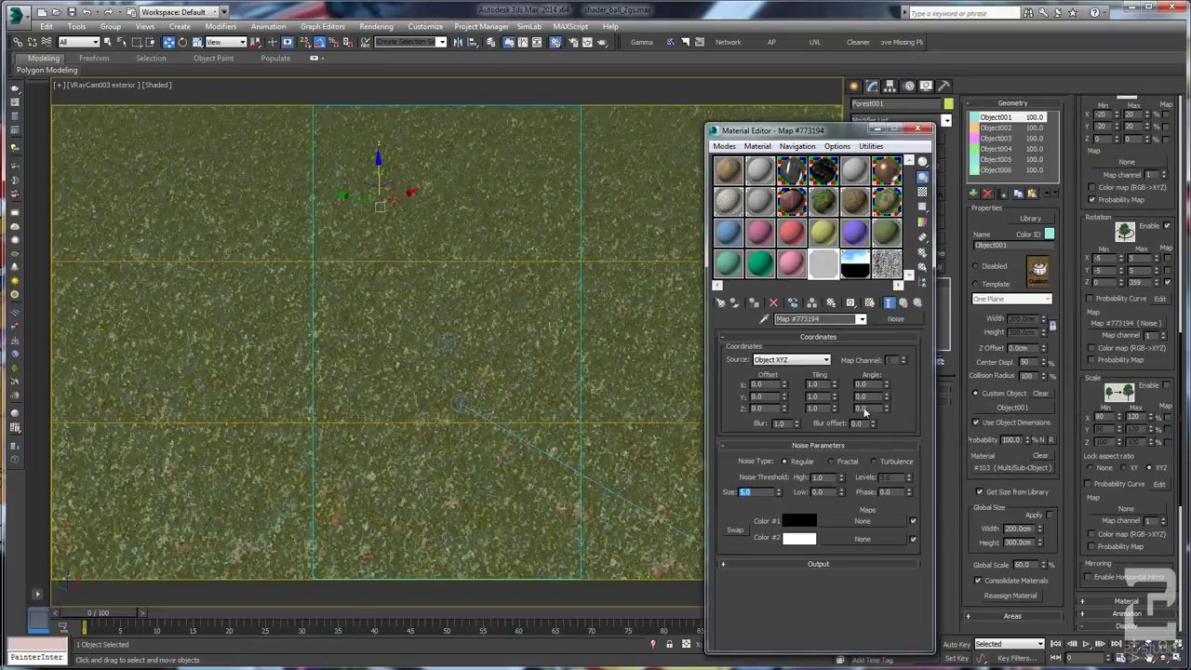
# Step: Preview the Noise map enlarged, set its threshold to High 0.76 and Low 0.435, and change its type to Fractal
pyautogui.doubleClick(831, 270)
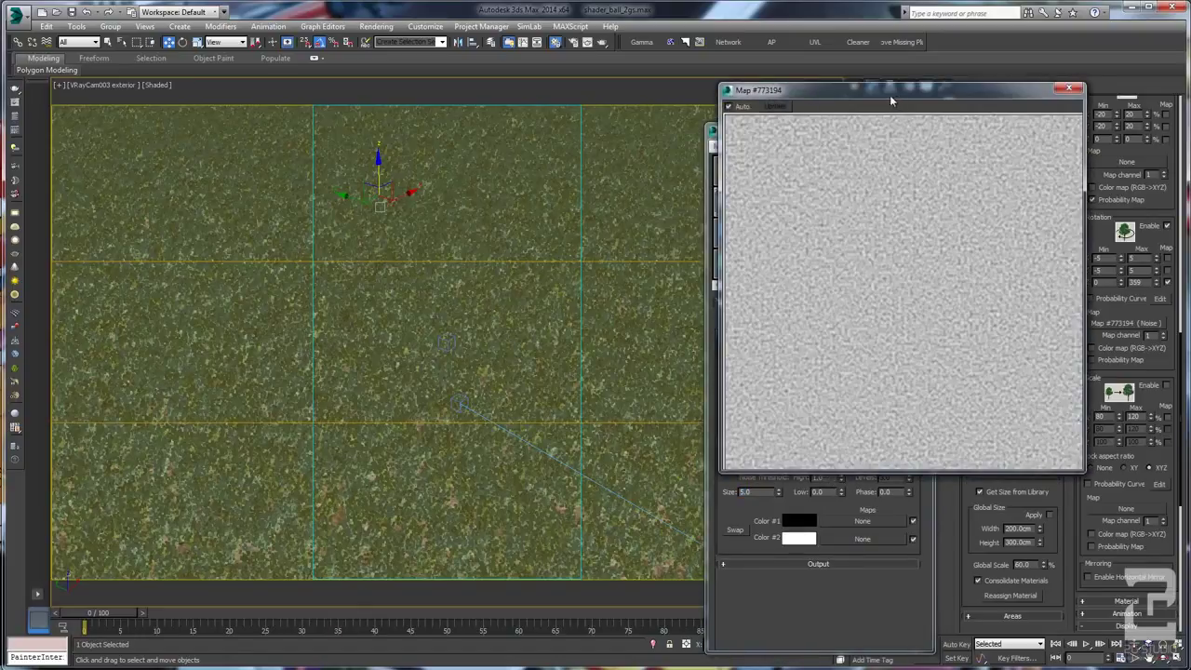
pyautogui.moveTo(890, 95); pyautogui.dragTo(393, 134)
pyautogui.moveTo(840, 478); pyautogui.dragTo(847, 434)
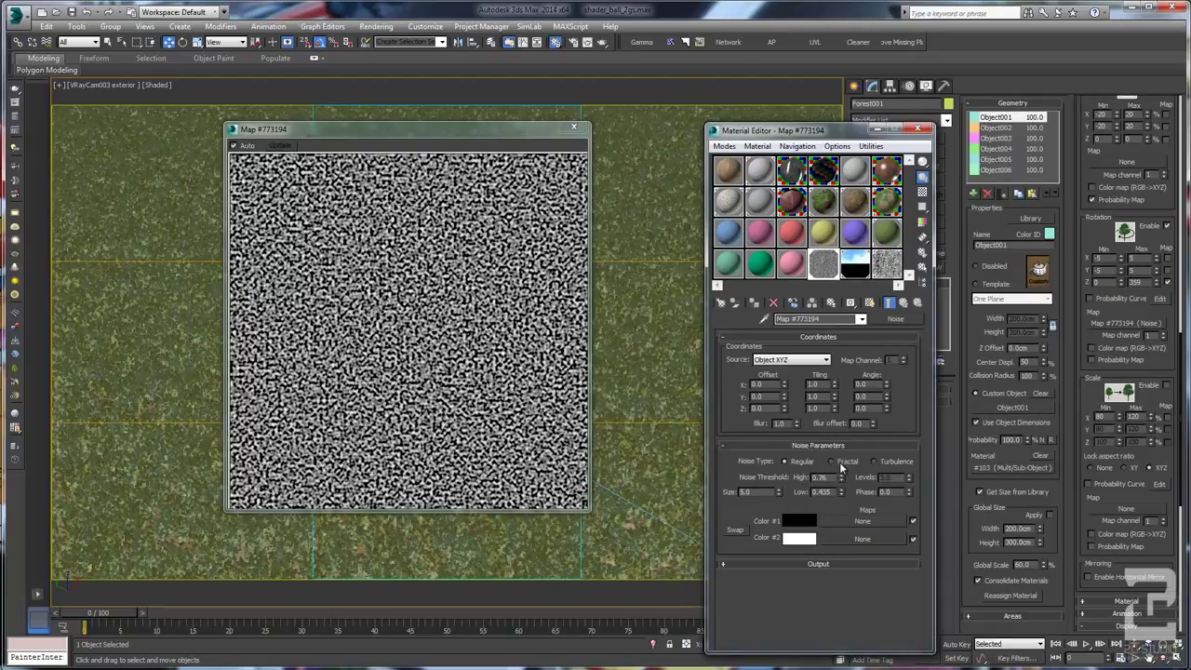
pyautogui.click(833, 462)
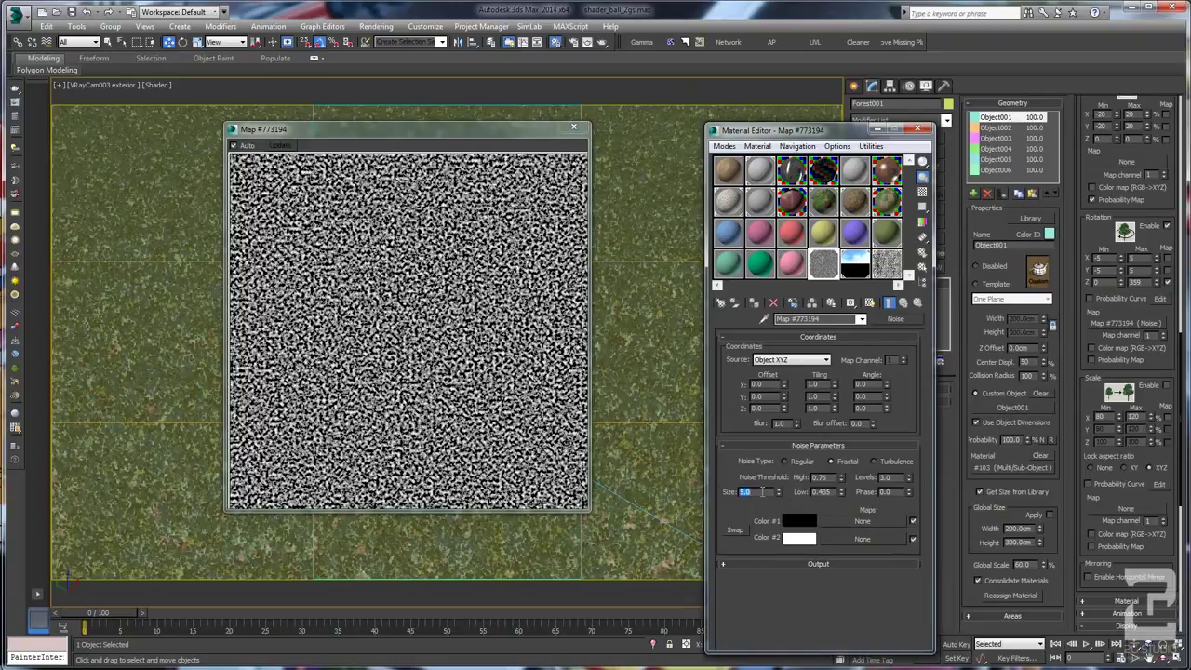
# Step: Try Noise map sizes of 100 and 50
pyautogui.click(761, 493)
pyautogui.write('100')
pyautogui.press('Return')
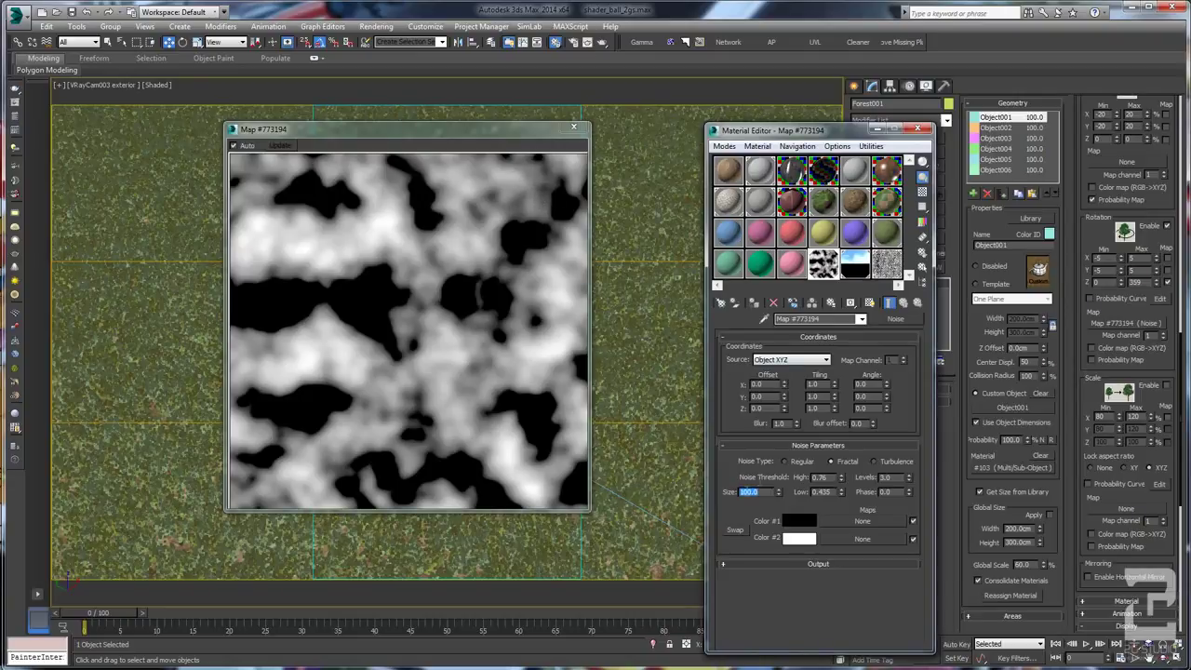
pyautogui.write('50')
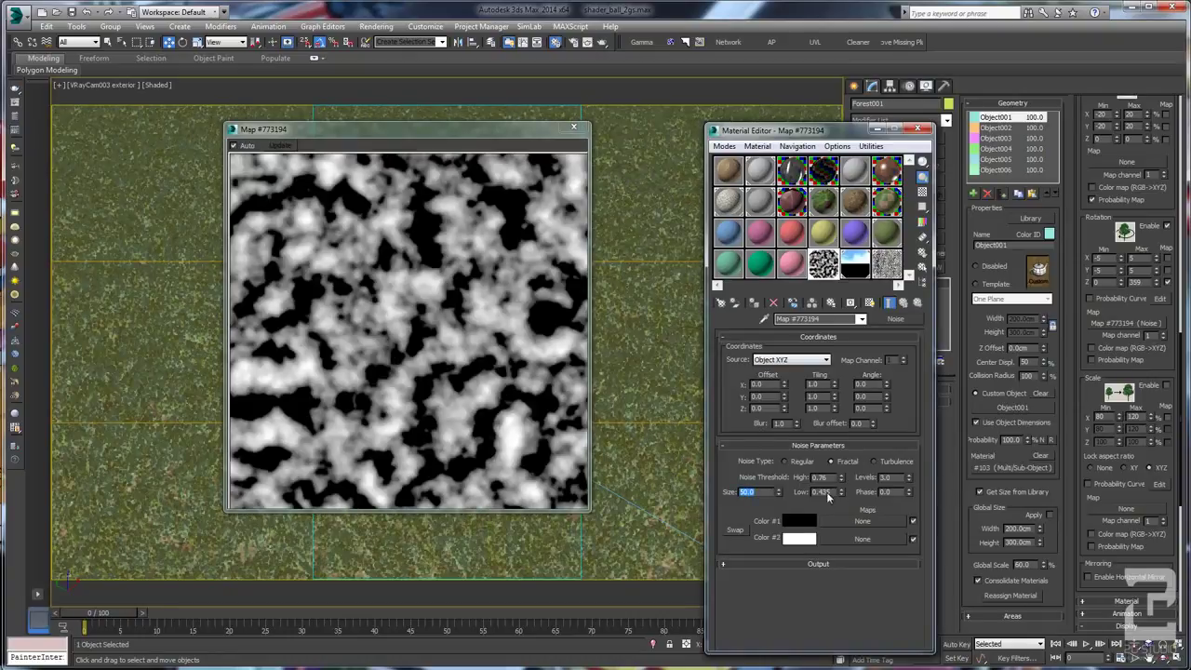
# Step: Adjust the Noise map's threshold to High 0.905 and Low 0.42 and its phase to 6.9
pyautogui.moveTo(842, 496); pyautogui.dragTo(841, 501)
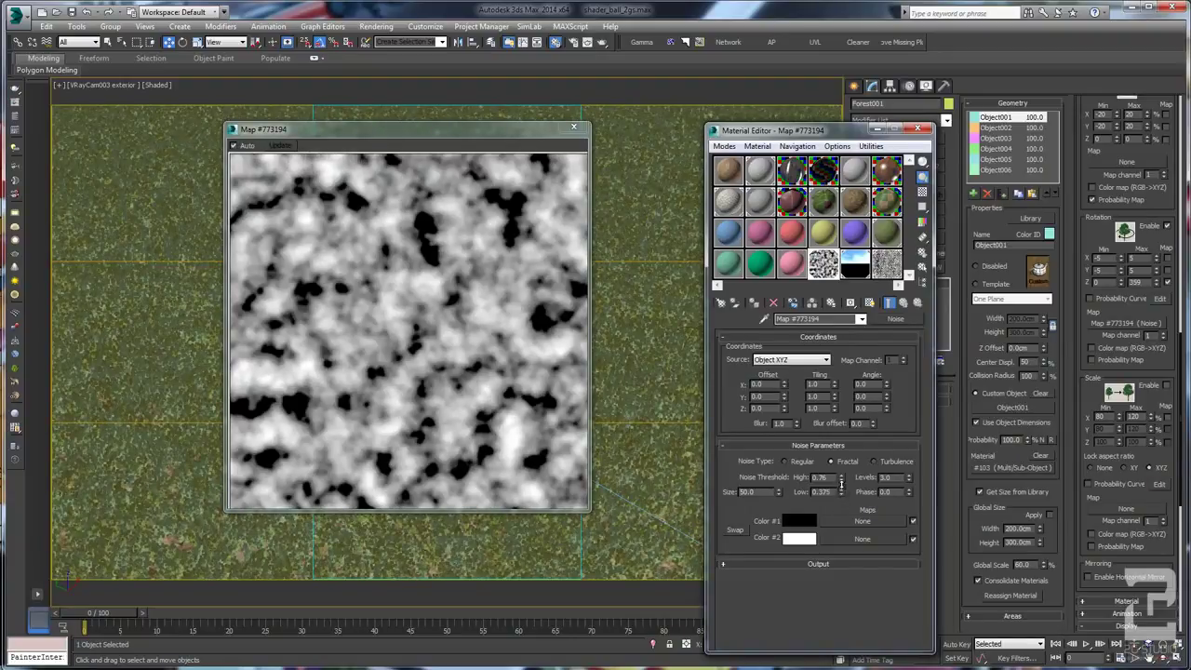
pyautogui.moveTo(841, 485); pyautogui.dragTo(842, 479)
pyautogui.moveTo(910, 493); pyautogui.dragTo(914, 452)
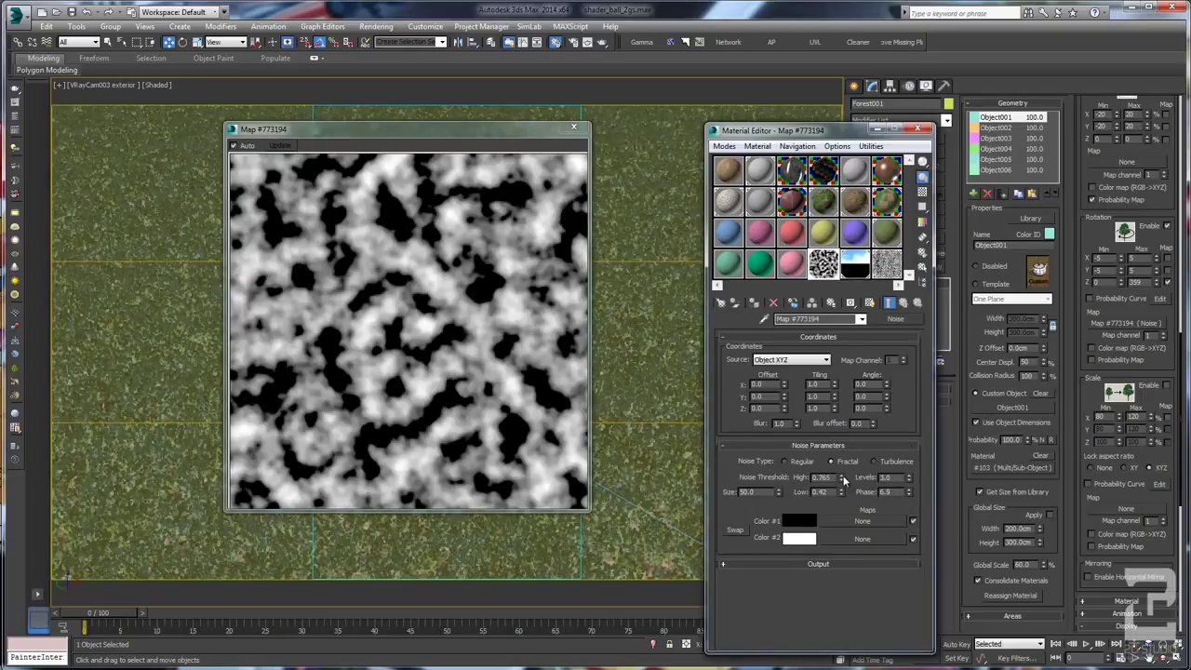
pyautogui.moveTo(844, 480); pyautogui.dragTo(847, 465)
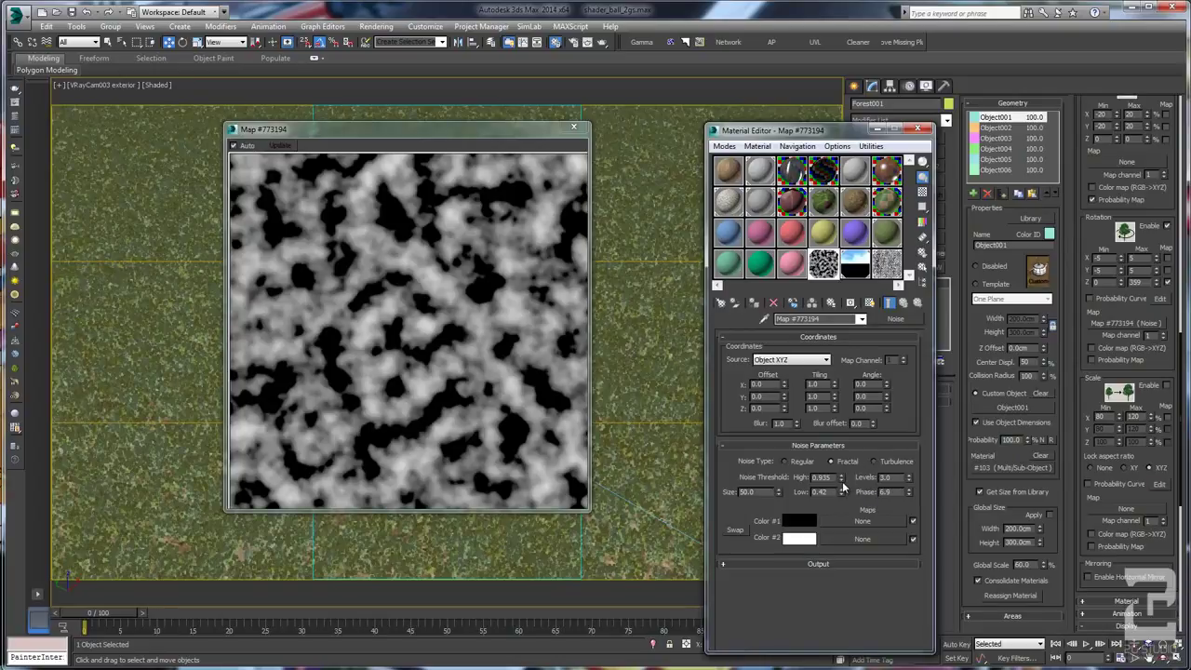
pyautogui.moveTo(840, 482); pyautogui.dragTo(842, 485)
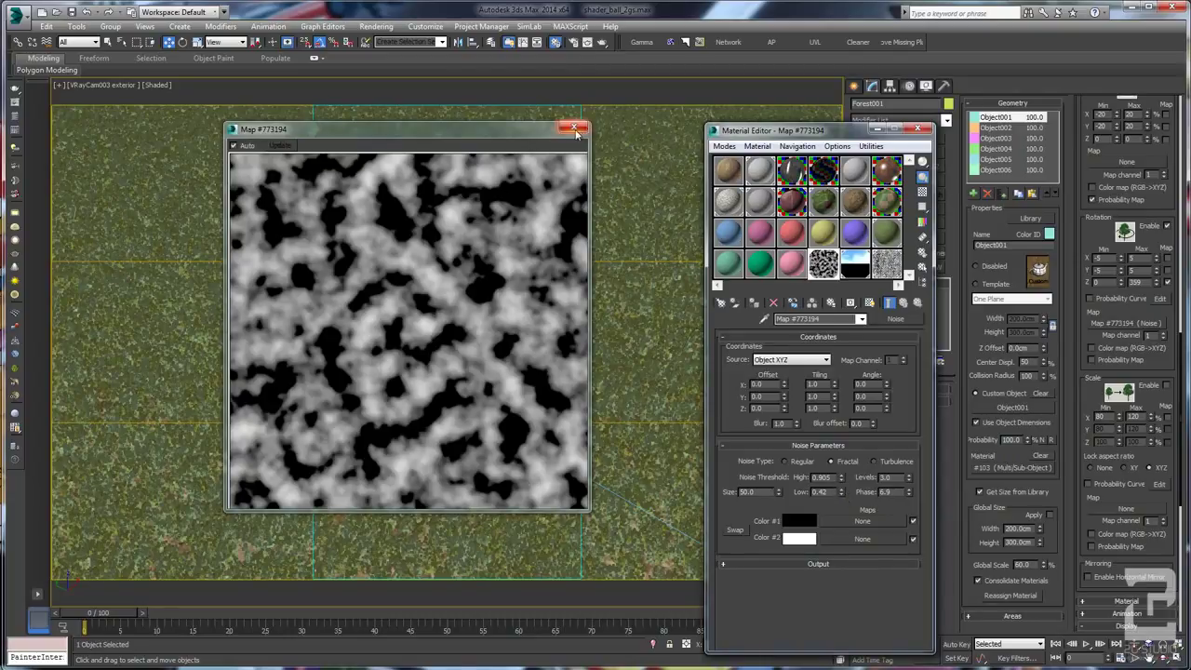
# Step: Set the Noise map's size to 5 and close its enlarged preview
pyautogui.doubleClick(754, 492)
pyautogui.write('5')
pyautogui.press('Return')
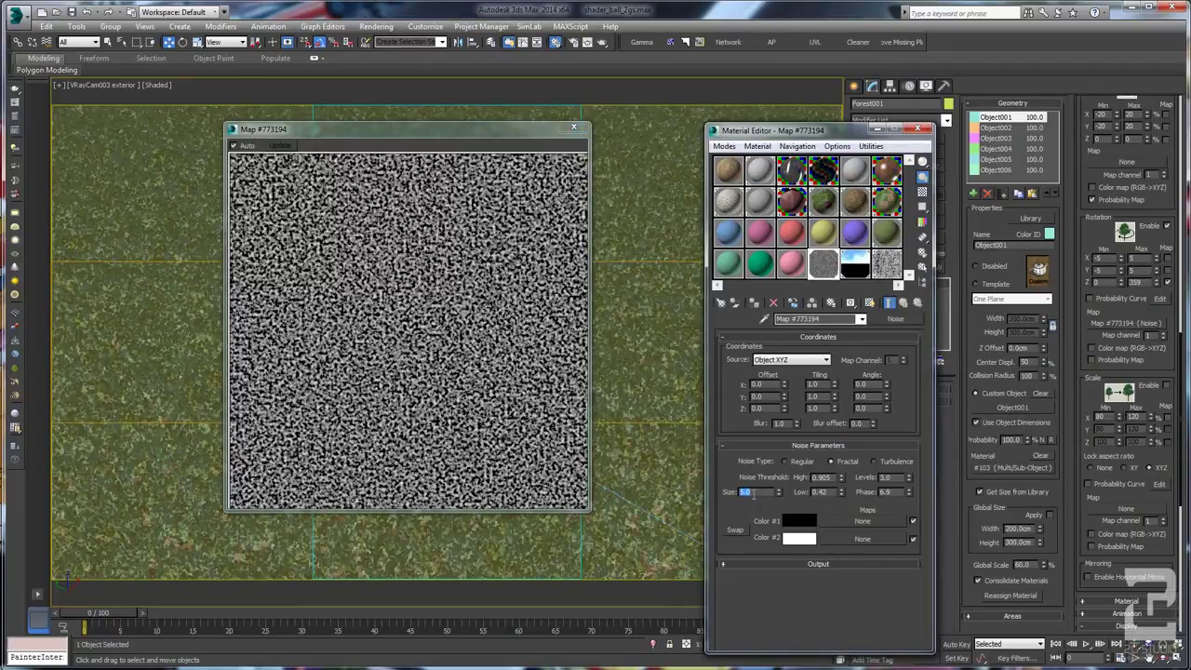
pyautogui.click(574, 127)
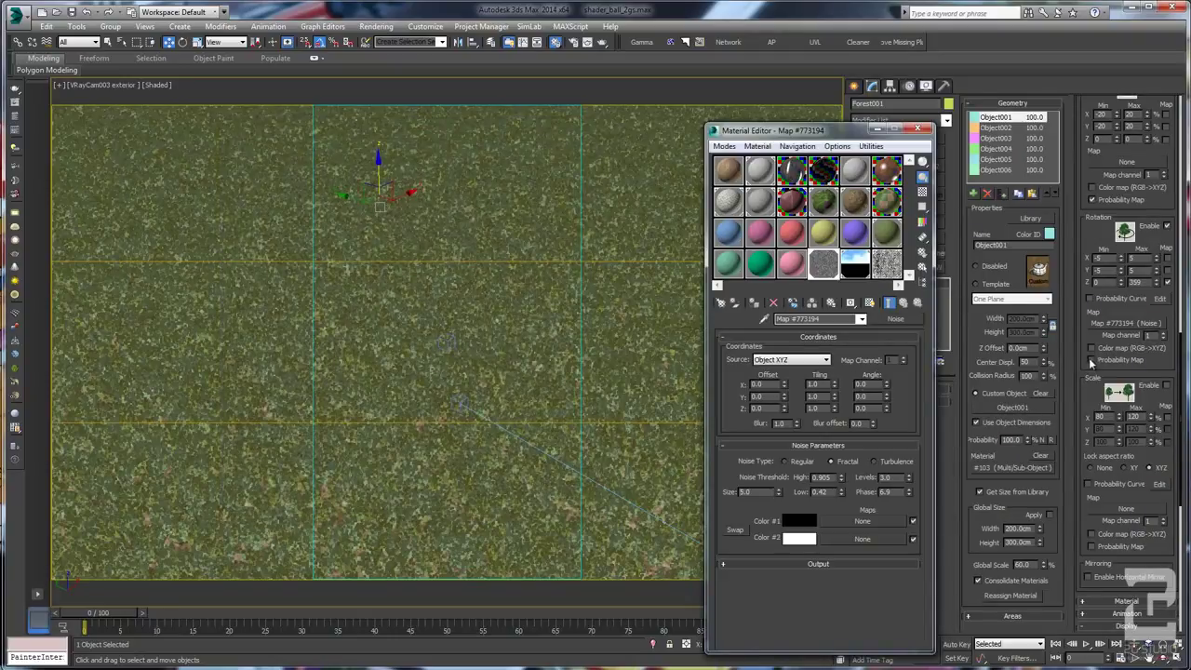
# Step: Enable random scale with map control on X and assign the Noise map to the scale map slot as an instance
pyautogui.moveTo(1082, 360); pyautogui.dragTo(1087, 179)
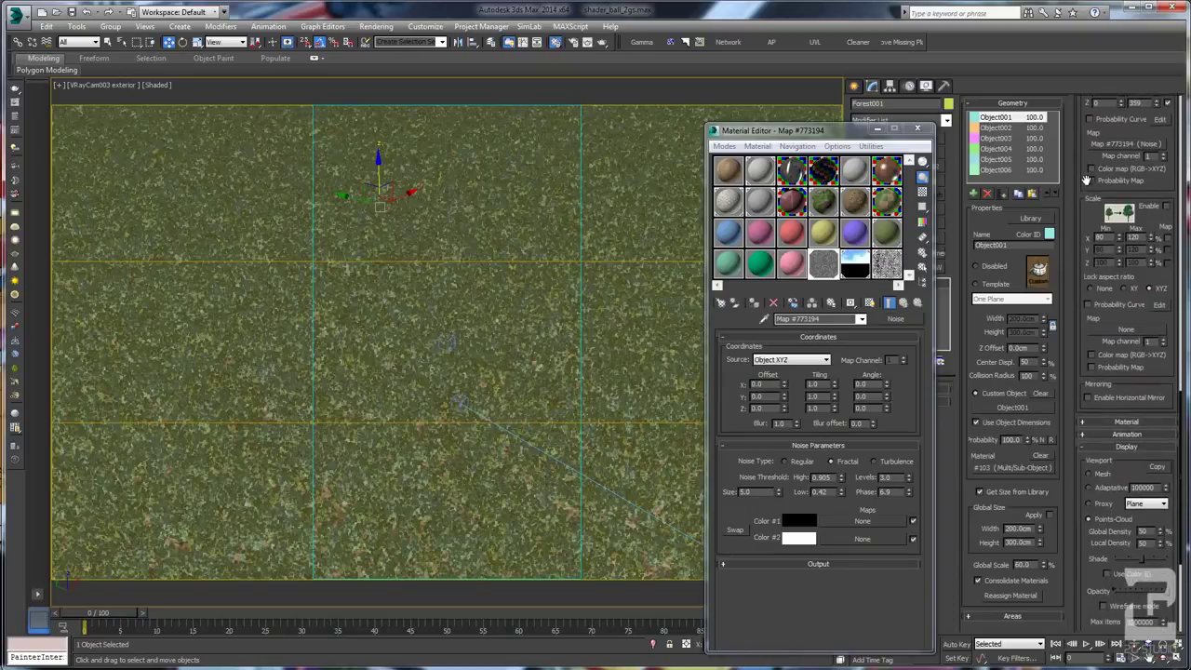
pyautogui.click(1167, 205)
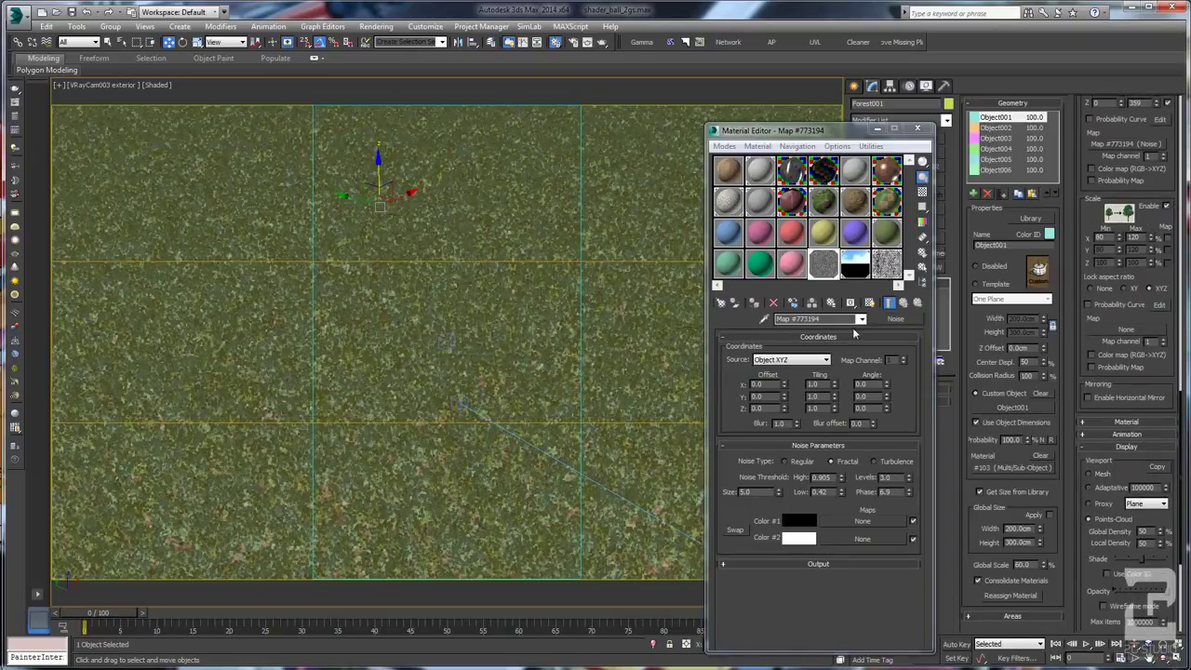
pyautogui.click(1168, 238)
pyautogui.moveTo(822, 268); pyautogui.dragTo(1123, 330)
pyautogui.click(567, 375)
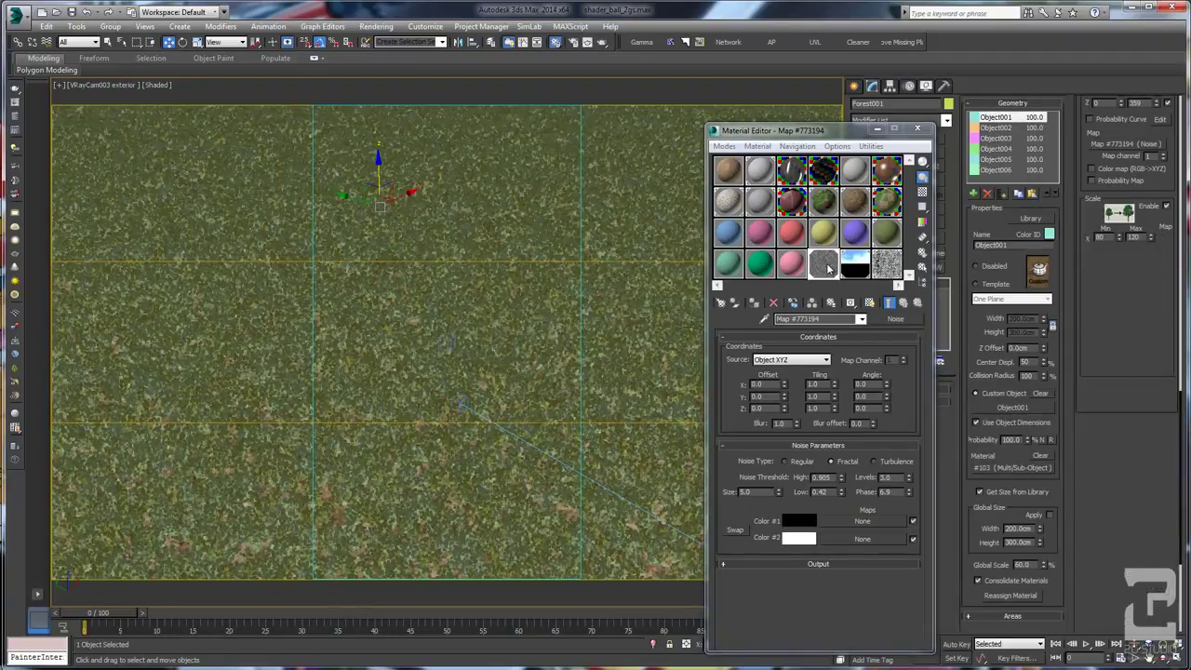
# Step: Check the Noise map in an enlarged preview, close it and move the Material Editor aside
pyautogui.doubleClick(825, 267)
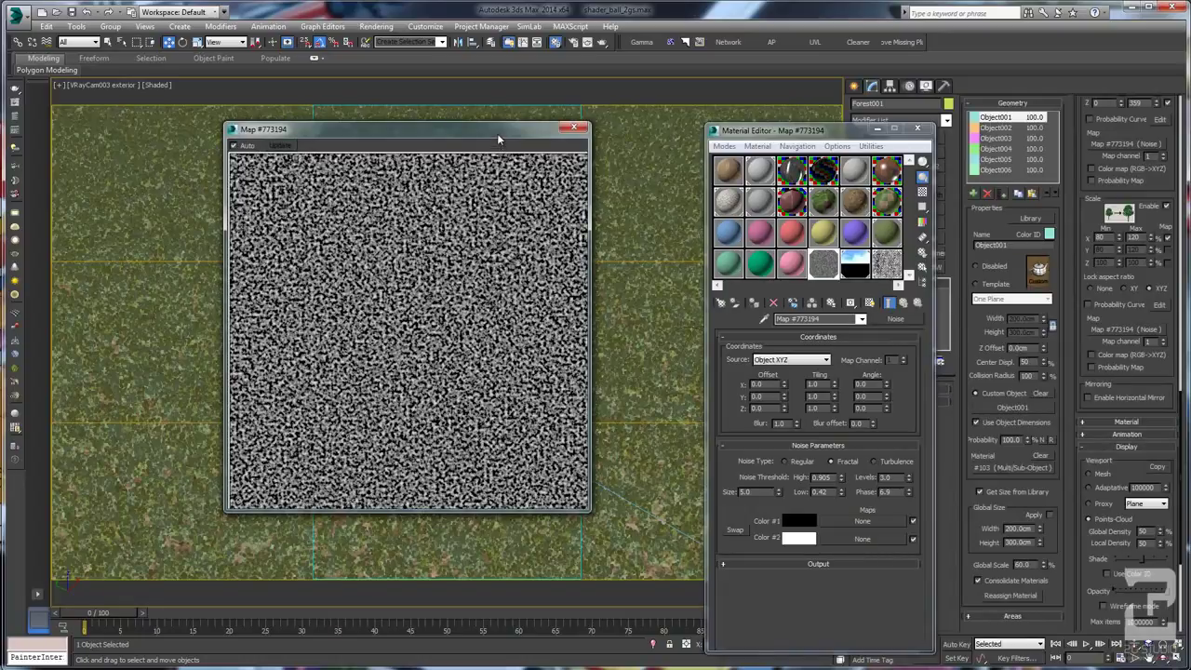
pyautogui.moveTo(497, 135); pyautogui.dragTo(574, 147)
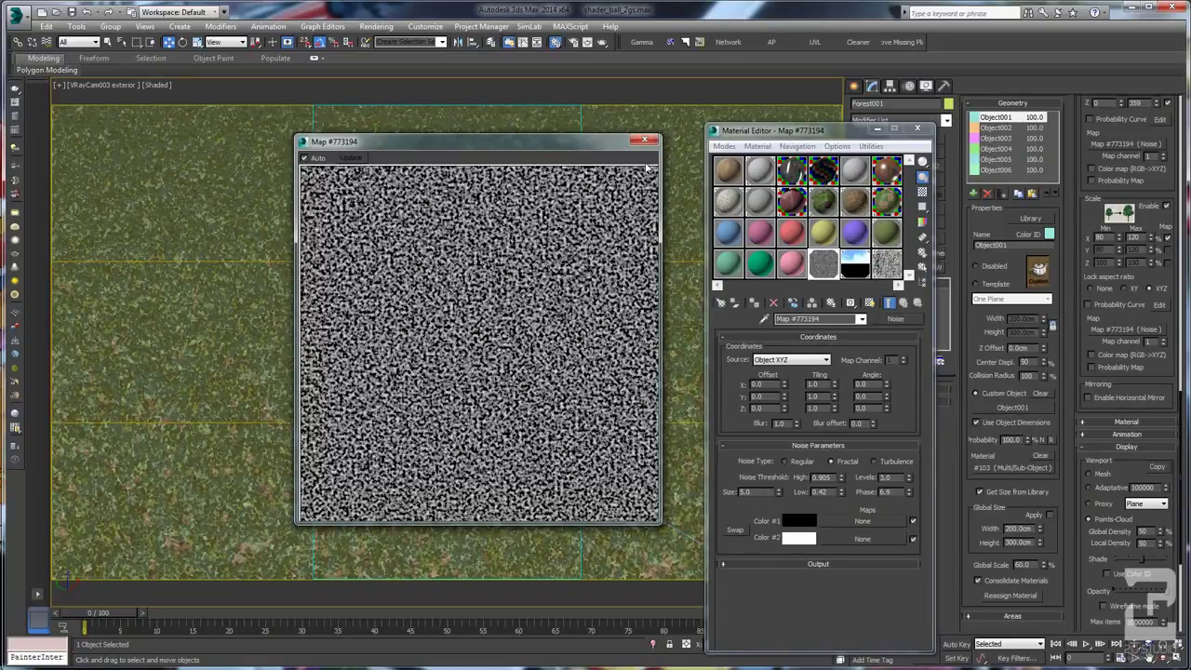
pyautogui.click(644, 139)
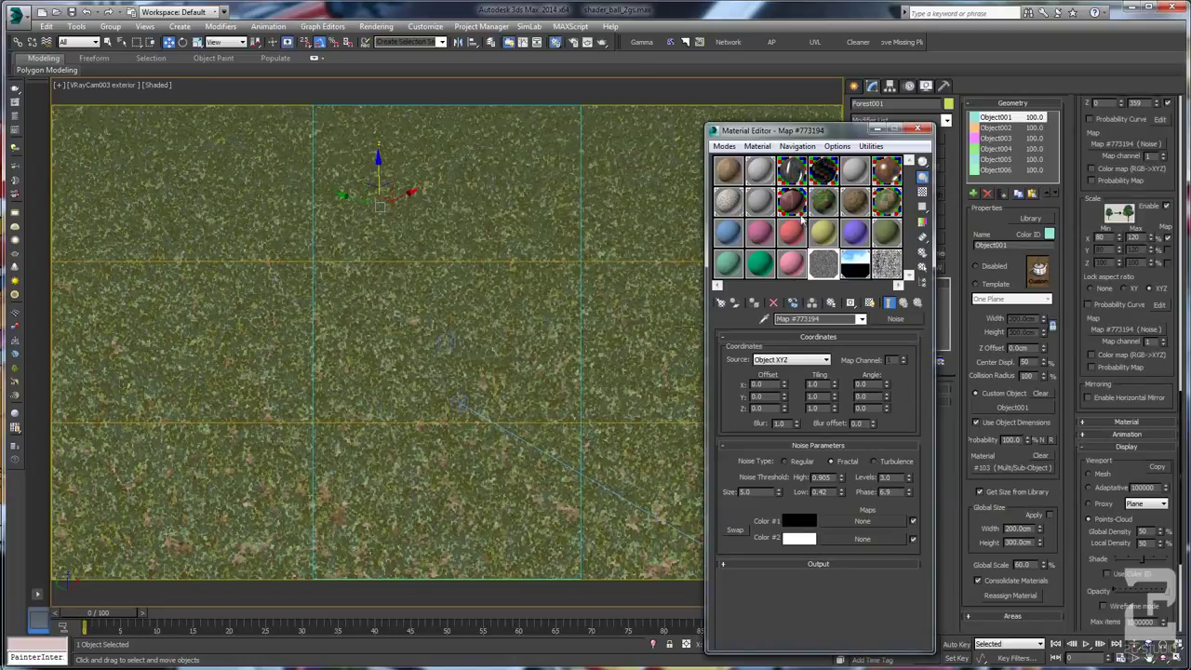
pyautogui.moveTo(860, 130); pyautogui.dragTo(998, 88)
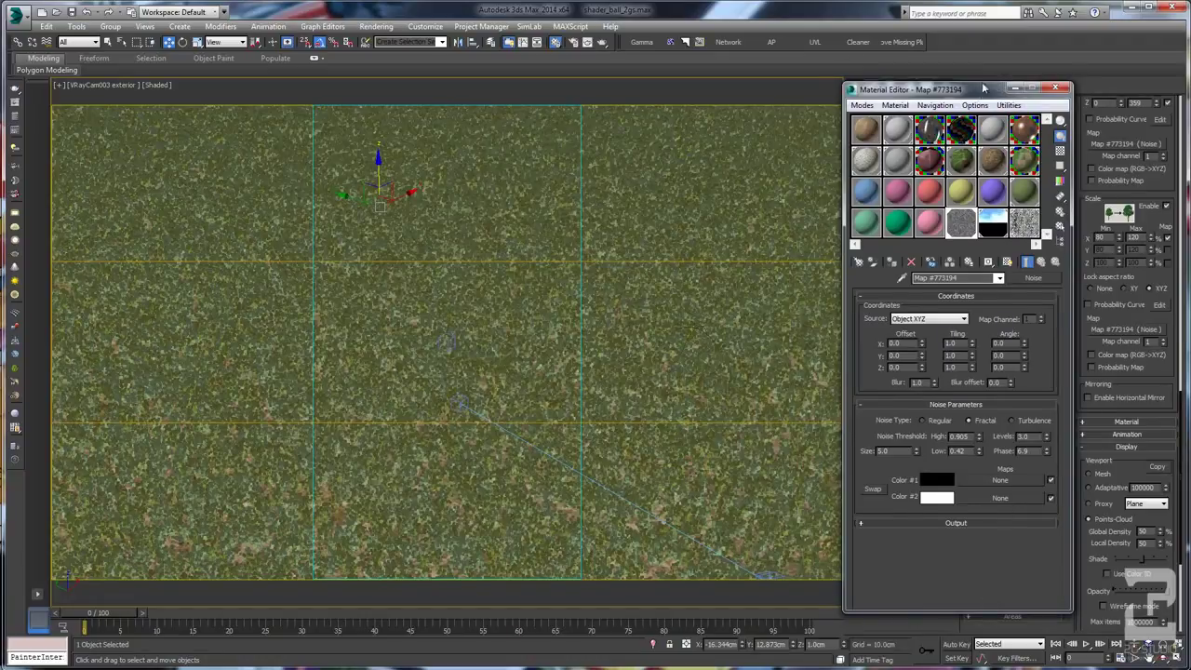
pyautogui.moveTo(984, 87); pyautogui.dragTo(915, 93)
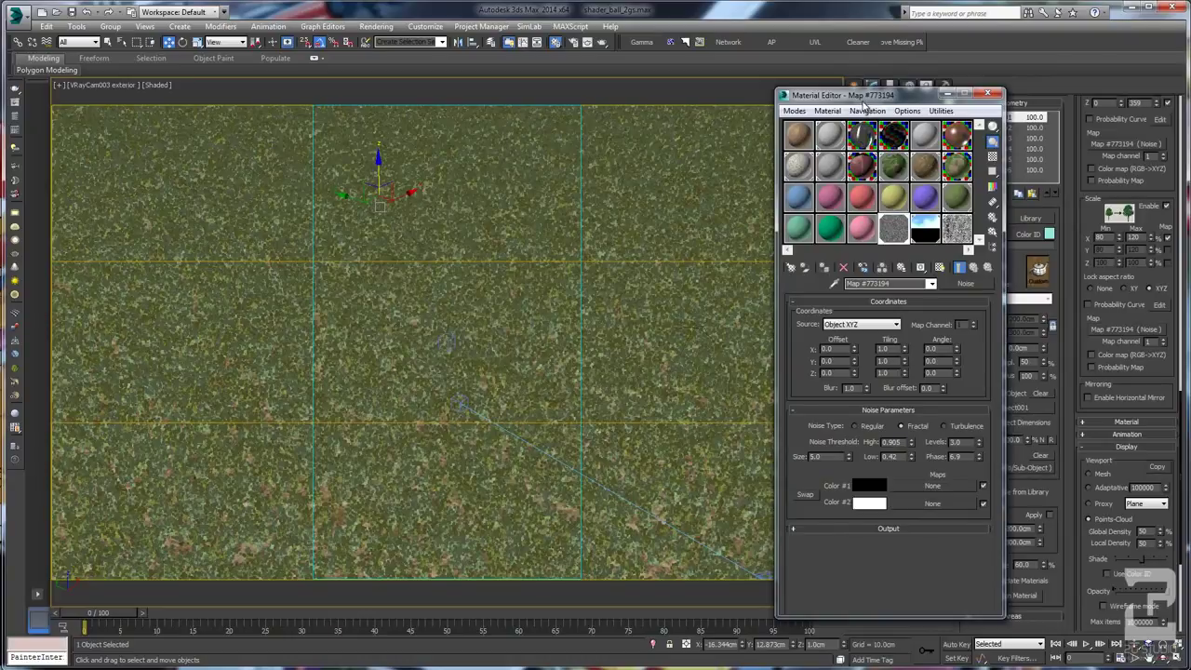
pyautogui.moveTo(866, 96); pyautogui.dragTo(948, 93)
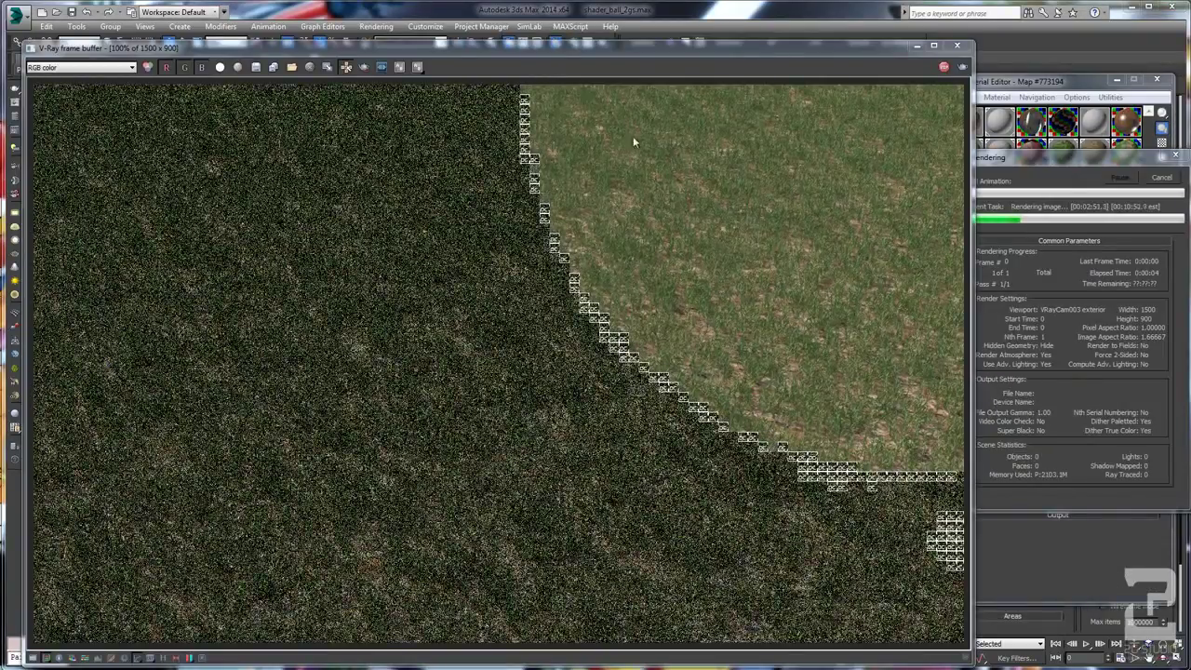
# Step: Examine the rendered grass in the V-Ray frame buffer at close and full magnification for coverage and variation
pyautogui.moveTo(637, 48)
pyautogui.mouseDown()
pyautogui.moveTo(659, 48)
pyautogui.moveTo(646, 36)
pyautogui.mouseUp()
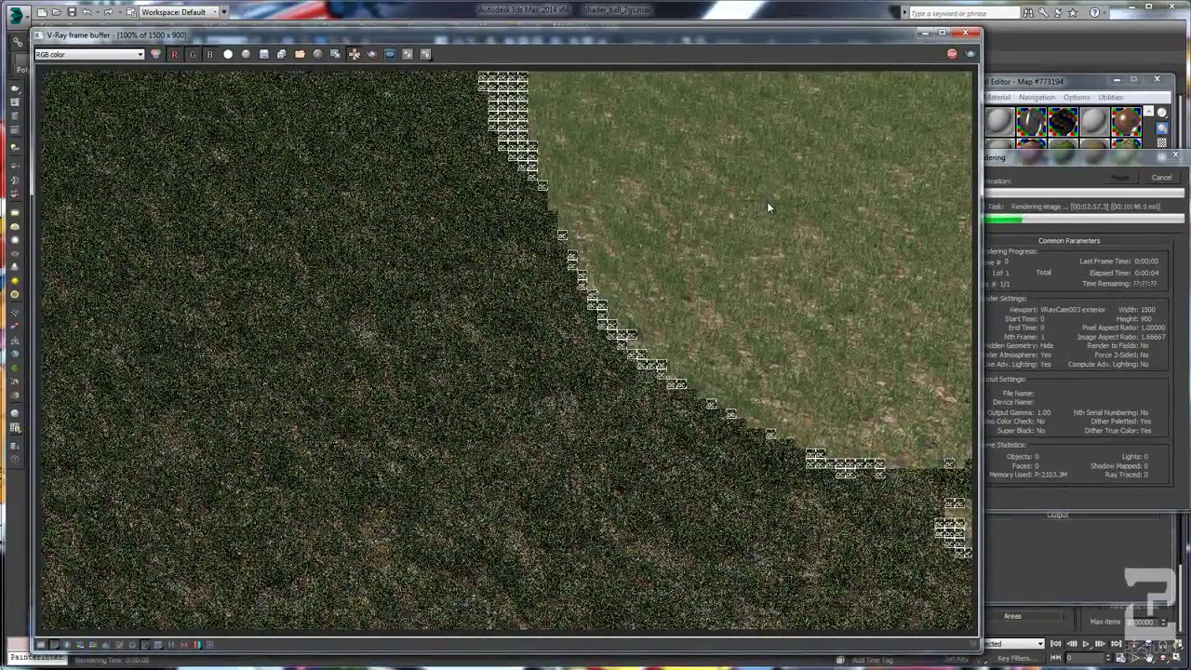
pyautogui.scroll(1, 756, 216)
pyautogui.scroll(1, 651, 265)
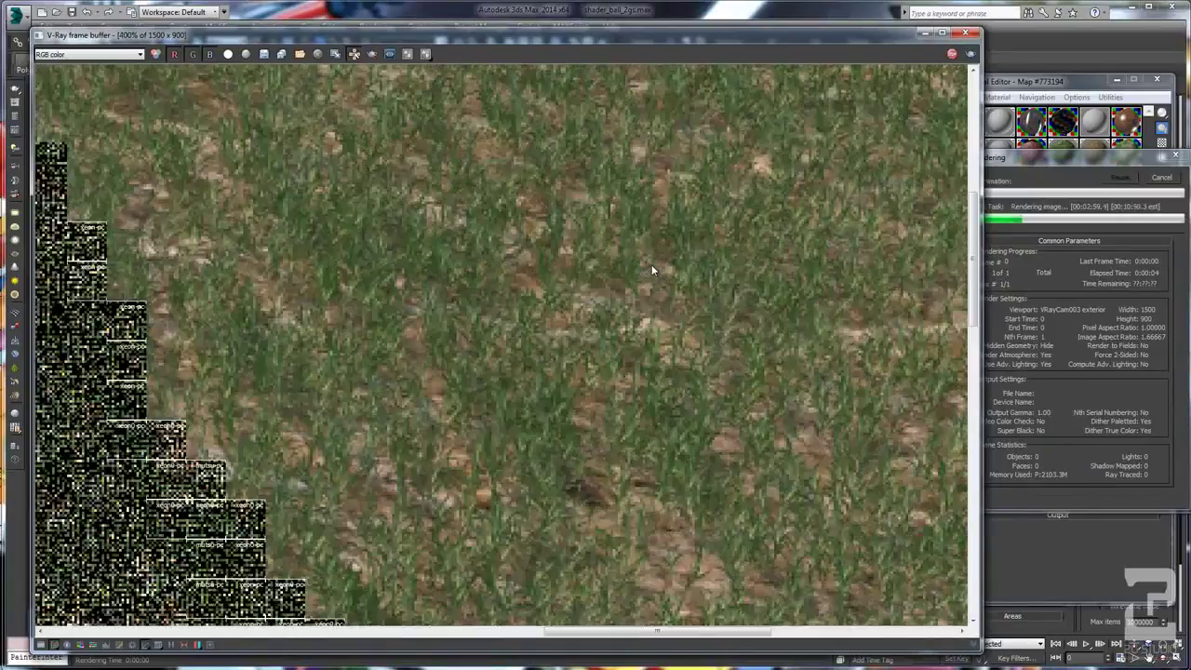
pyautogui.scroll(-2, 566, 304)
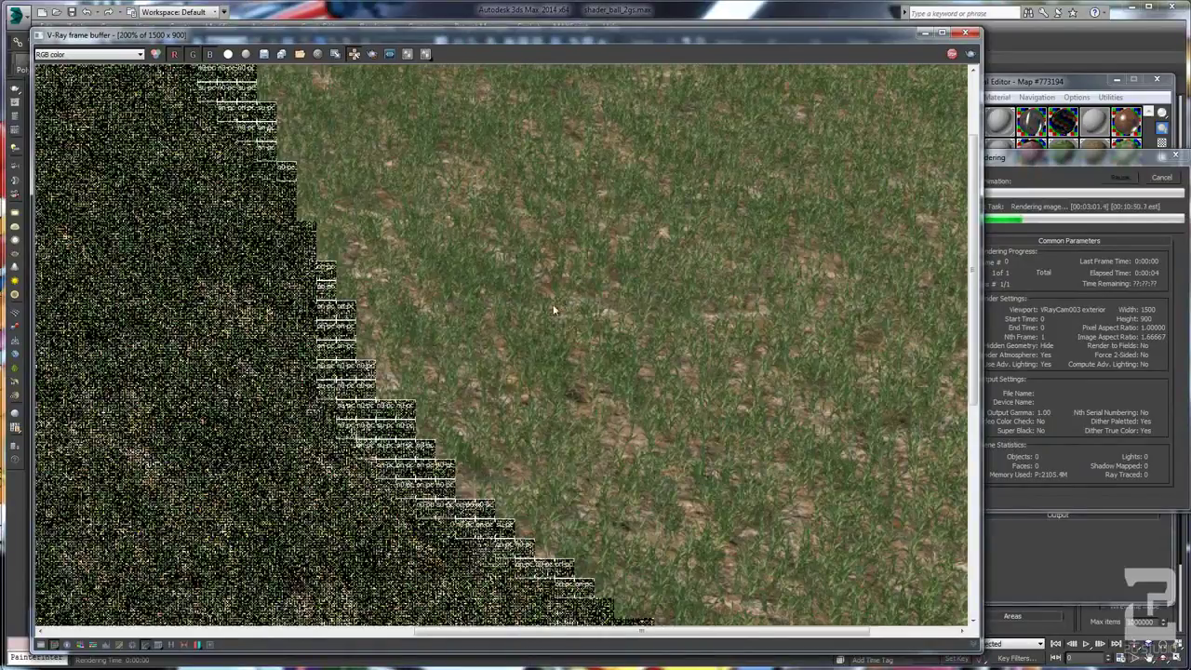
pyautogui.scroll(-1, 598, 411)
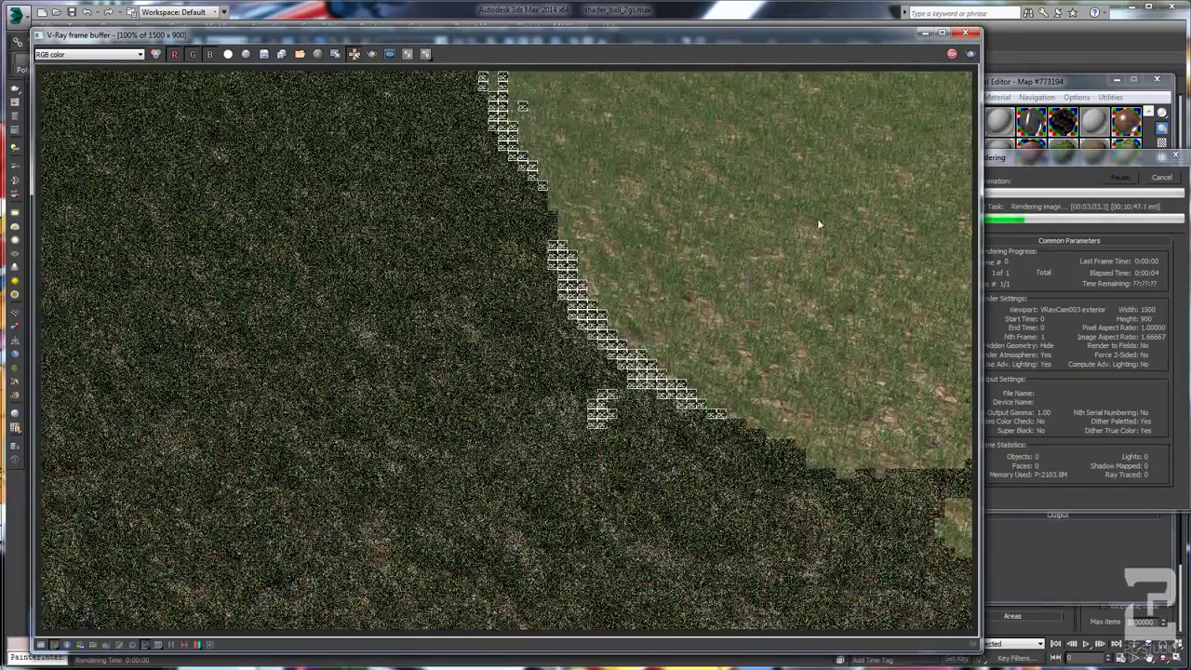
pyautogui.scroll(2, 856, 205)
pyautogui.scroll(1, 856, 210)
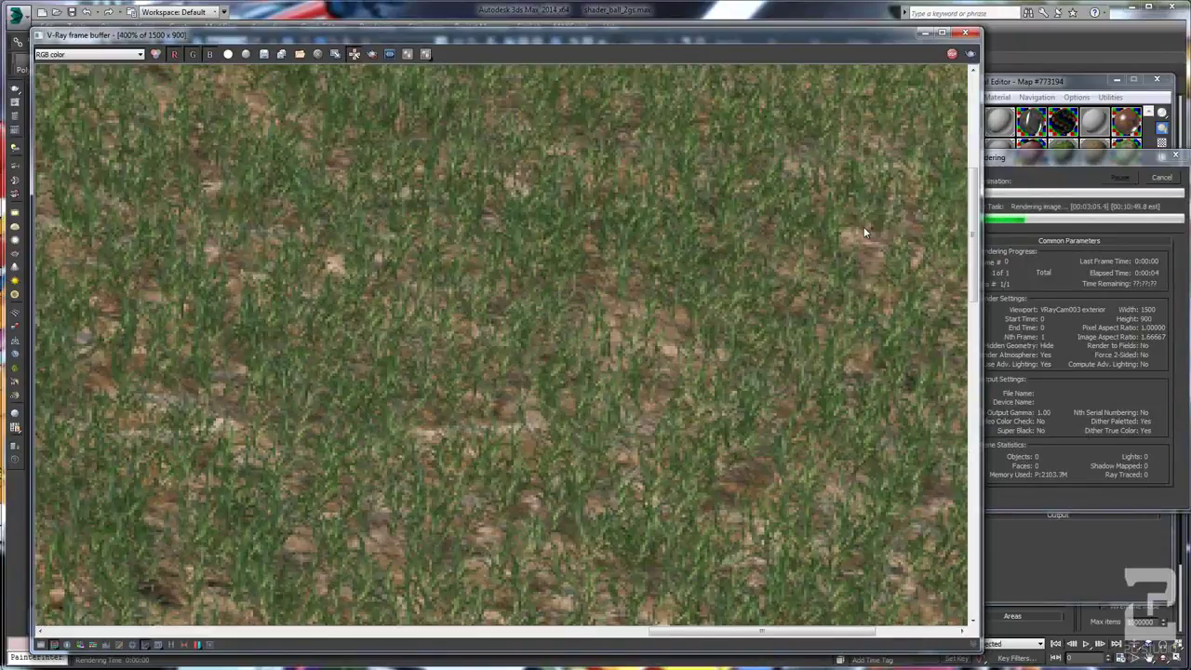
pyautogui.scroll(-1, 863, 226)
pyautogui.scroll(-1, 737, 291)
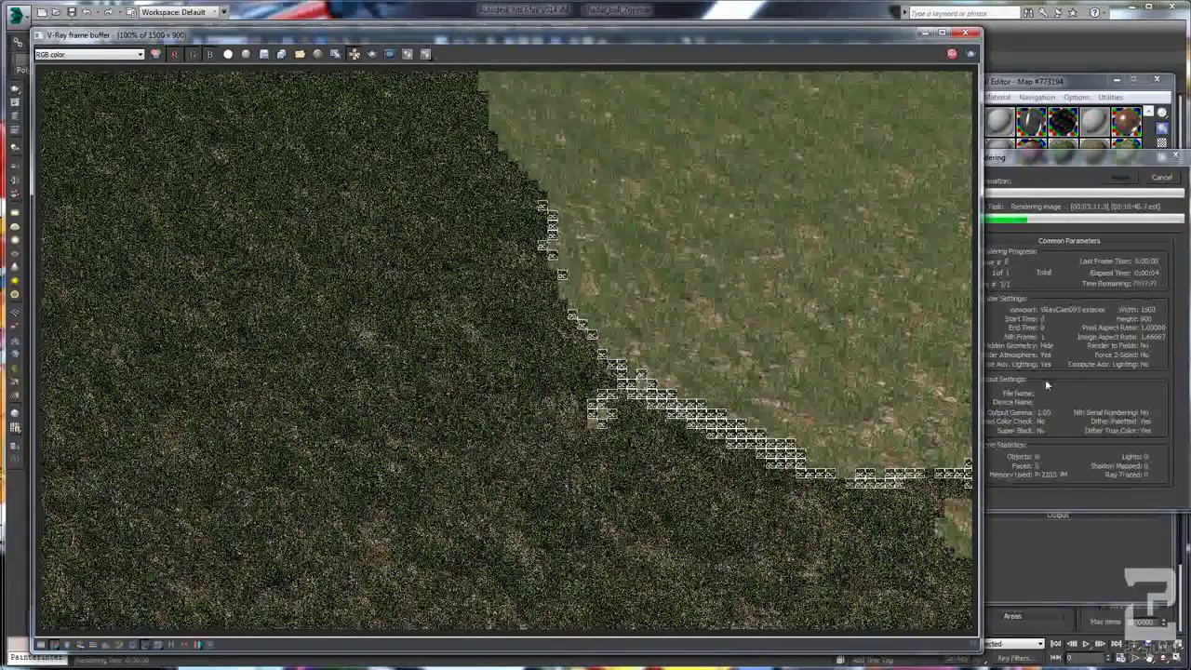
# Step: Cancel the running render and close the V-Ray frame buffer and the Material Editor
pyautogui.click(1167, 177)
pyautogui.scroll(1, 800, 339)
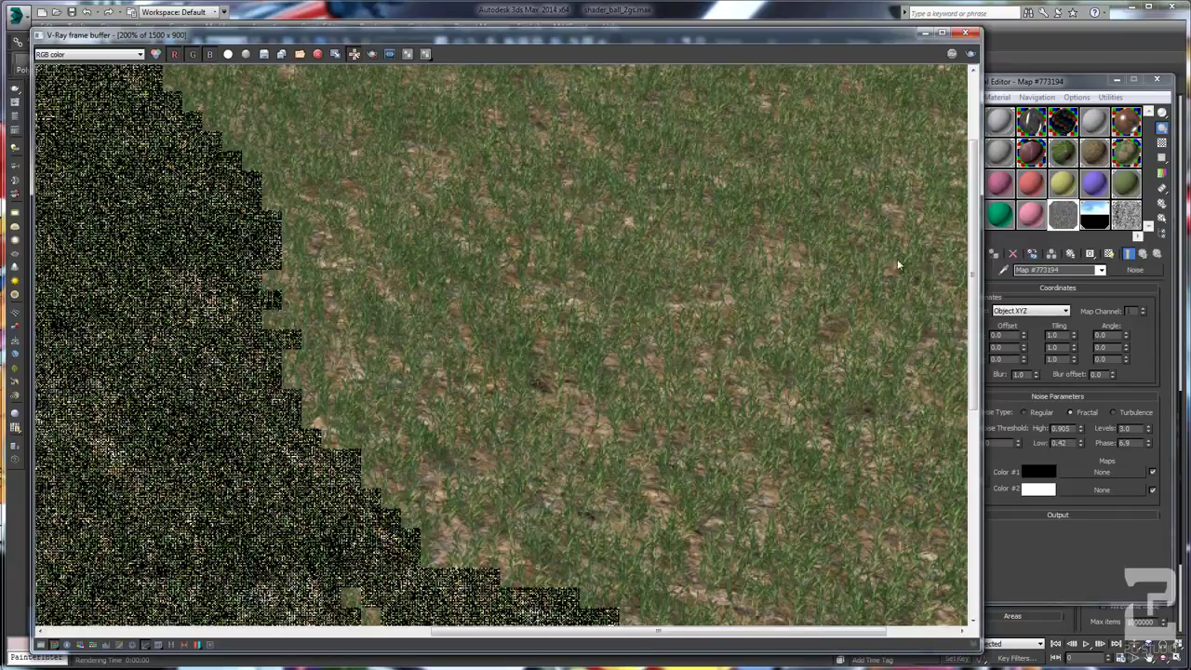
pyautogui.click(965, 33)
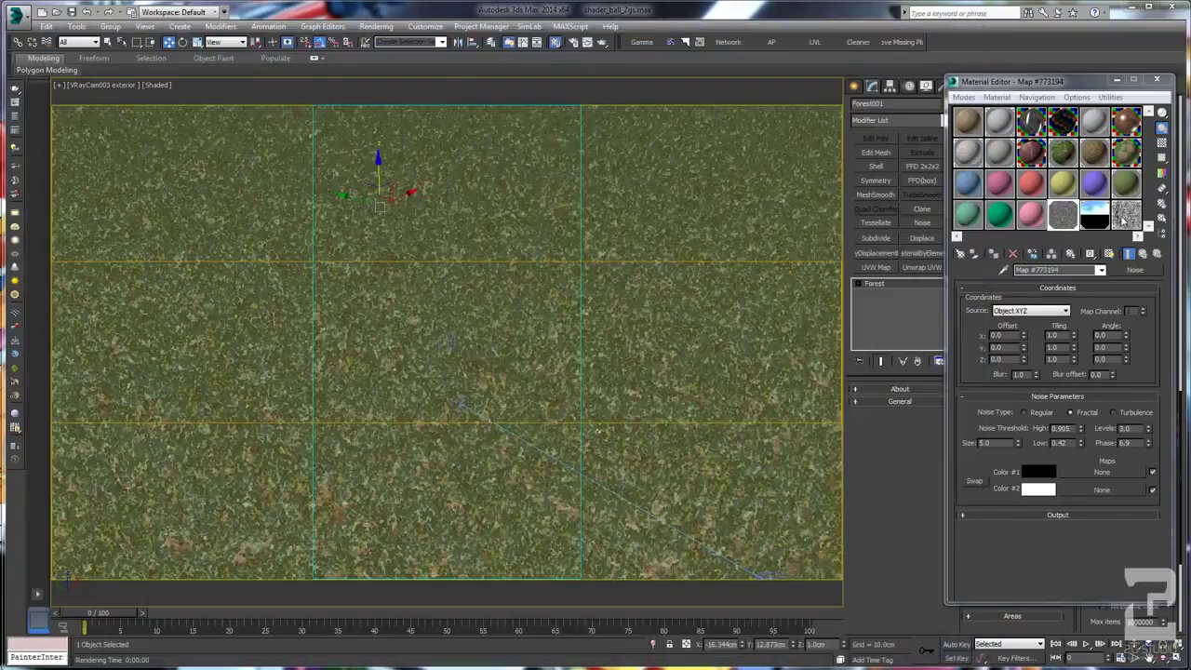
pyautogui.click(1157, 79)
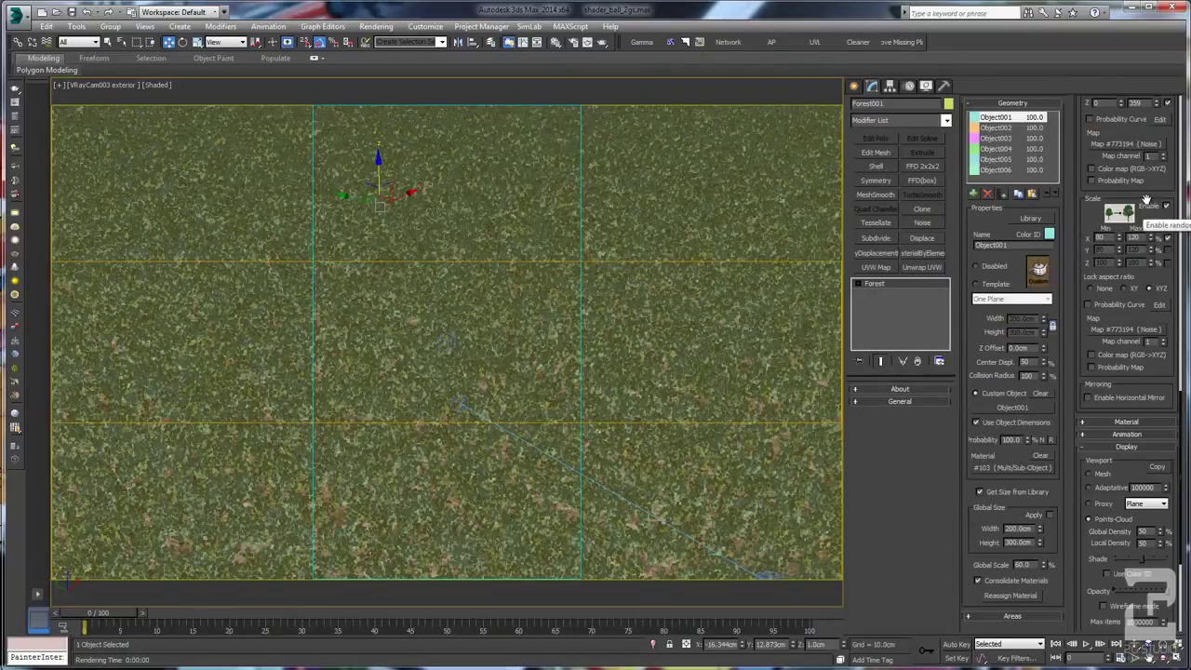
# Step: Set the forest's random rotation ranges to -21 to 21 on X and -16 to 21 on Y
pyautogui.scroll(5, 1147, 198)
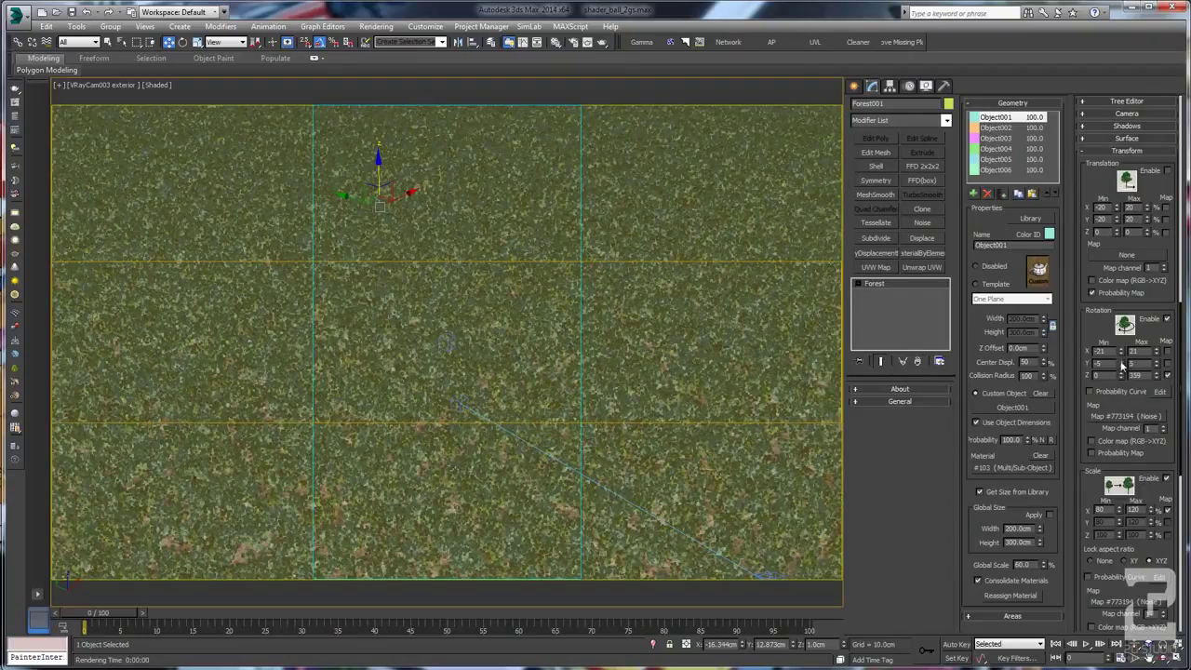
pyautogui.moveTo(1115, 363); pyautogui.dragTo(1122, 374)
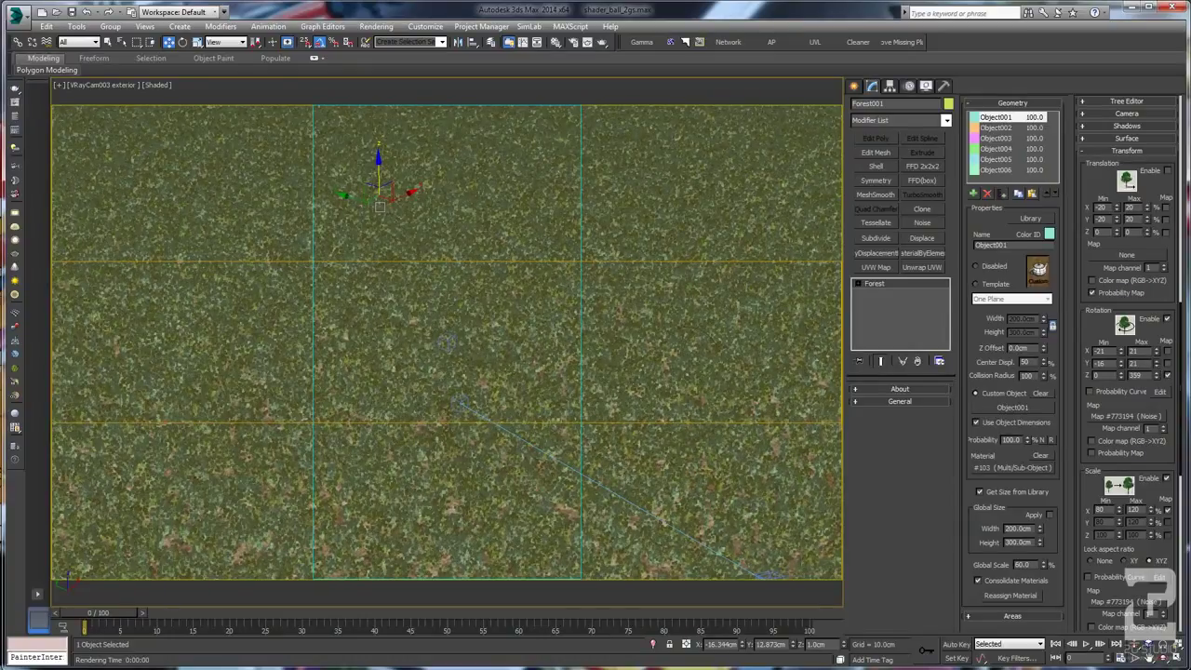
pyautogui.click(1160, 360)
pyautogui.click(1167, 317)
# Step: Set the distribution map's X density to 75 cm and its threshold to 20%
pyautogui.scroll(5, 1083, 184)
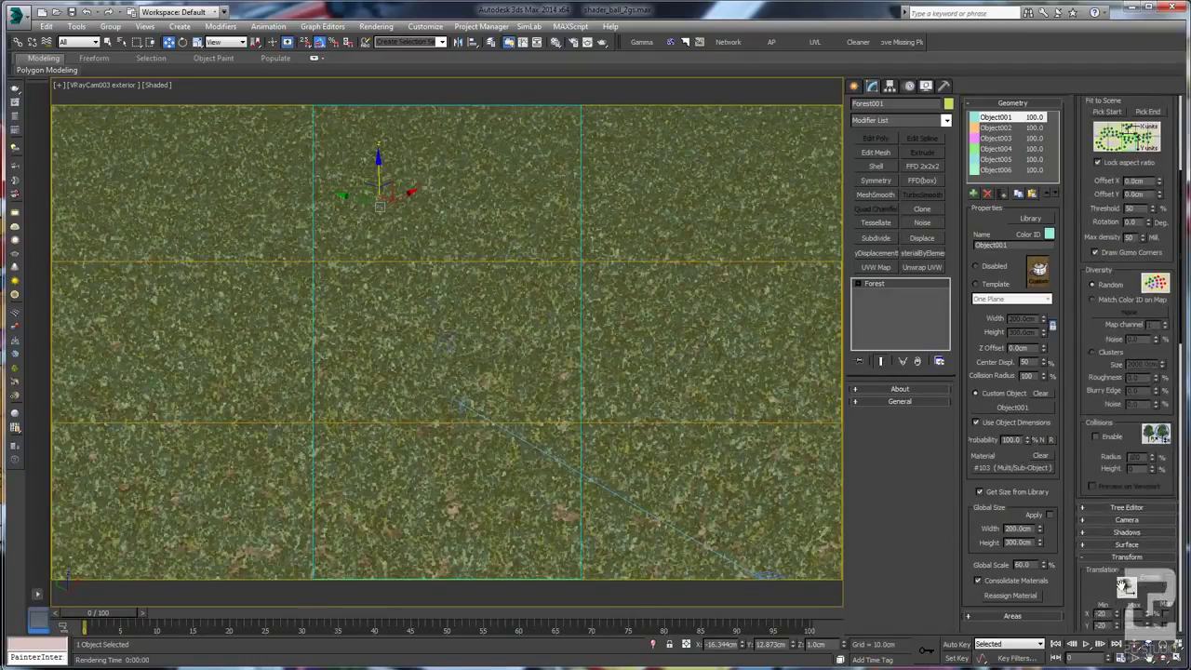
pyautogui.scroll(4, 1127, 587)
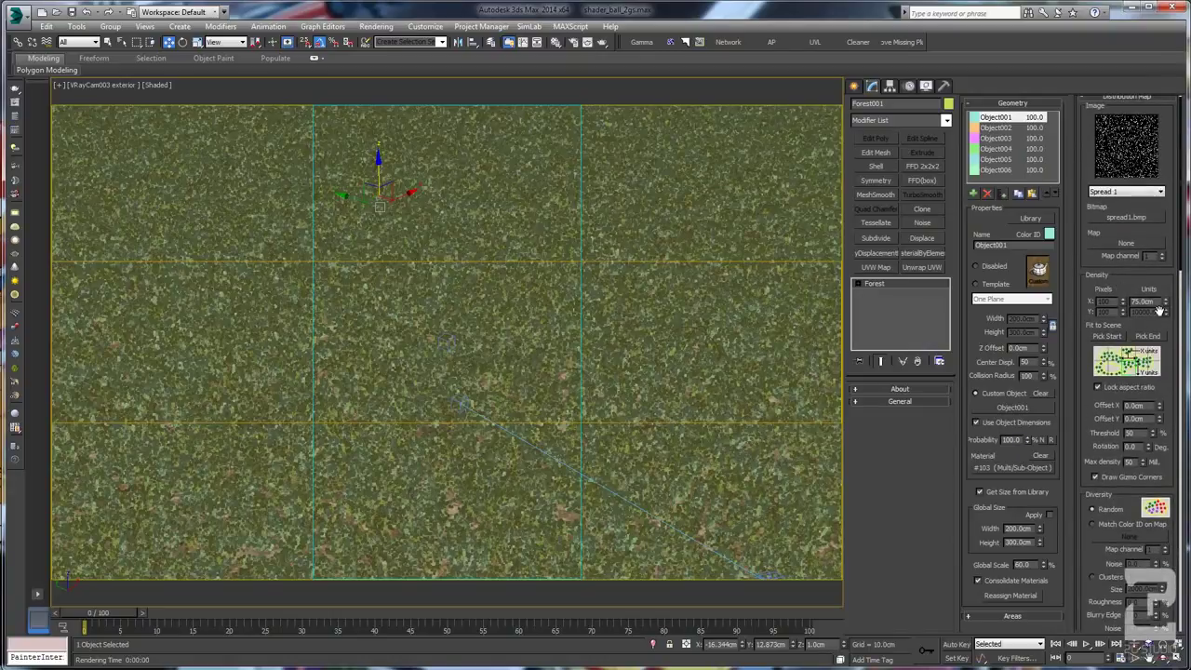
pyautogui.scroll(-1, 1110, 419)
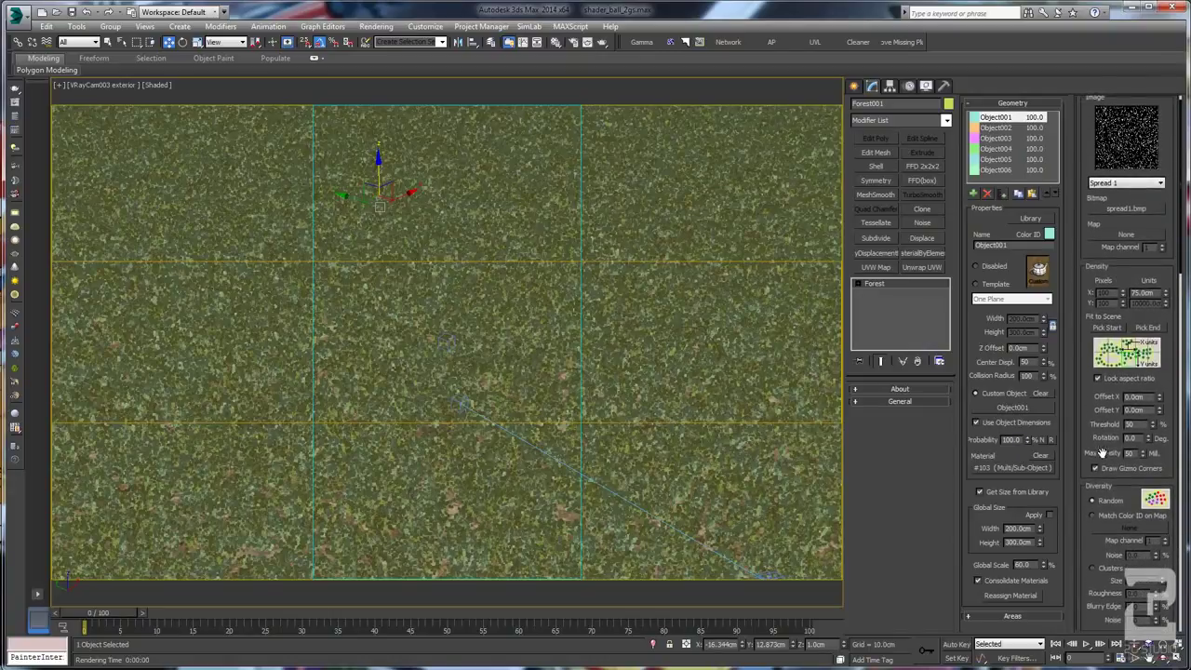
pyautogui.write('75')
pyautogui.press('Return')
pyautogui.doubleClick(1145, 294)
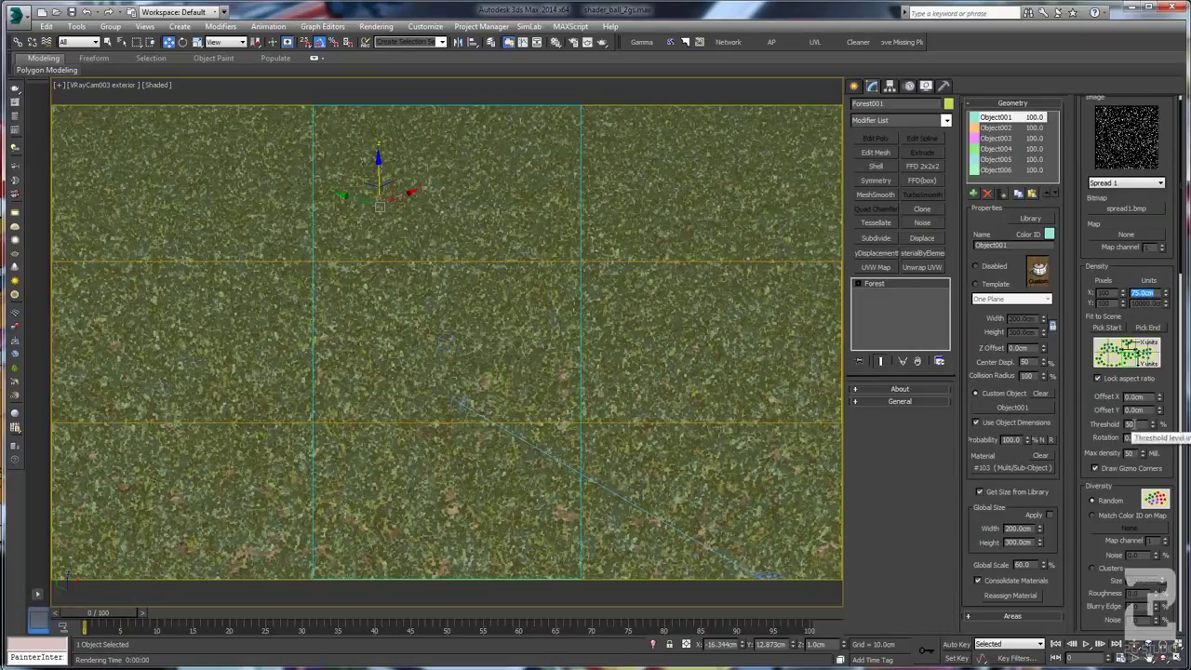
pyautogui.doubleClick(1130, 424)
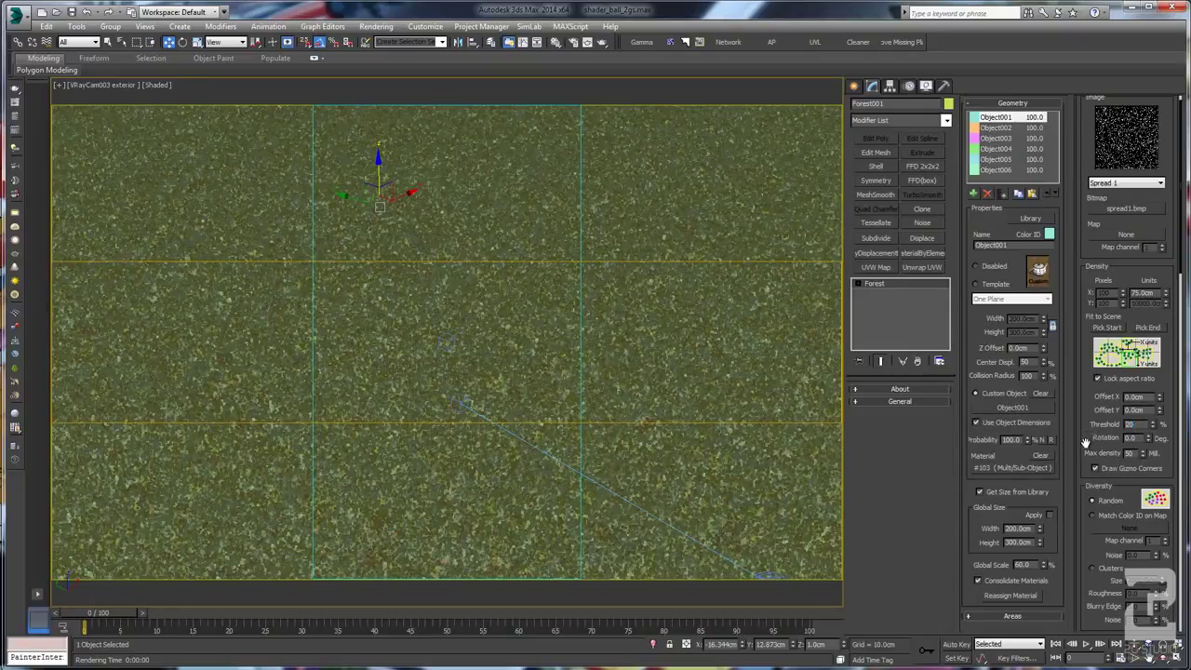
pyautogui.moveTo(1085, 443)
pyautogui.mouseDown()
pyautogui.moveTo(1086, 468)
pyautogui.moveTo(1103, 386)
pyautogui.moveTo(1099, 487)
pyautogui.moveTo(1103, 454)
pyautogui.mouseUp()
pyautogui.doubleClick(1146, 304)
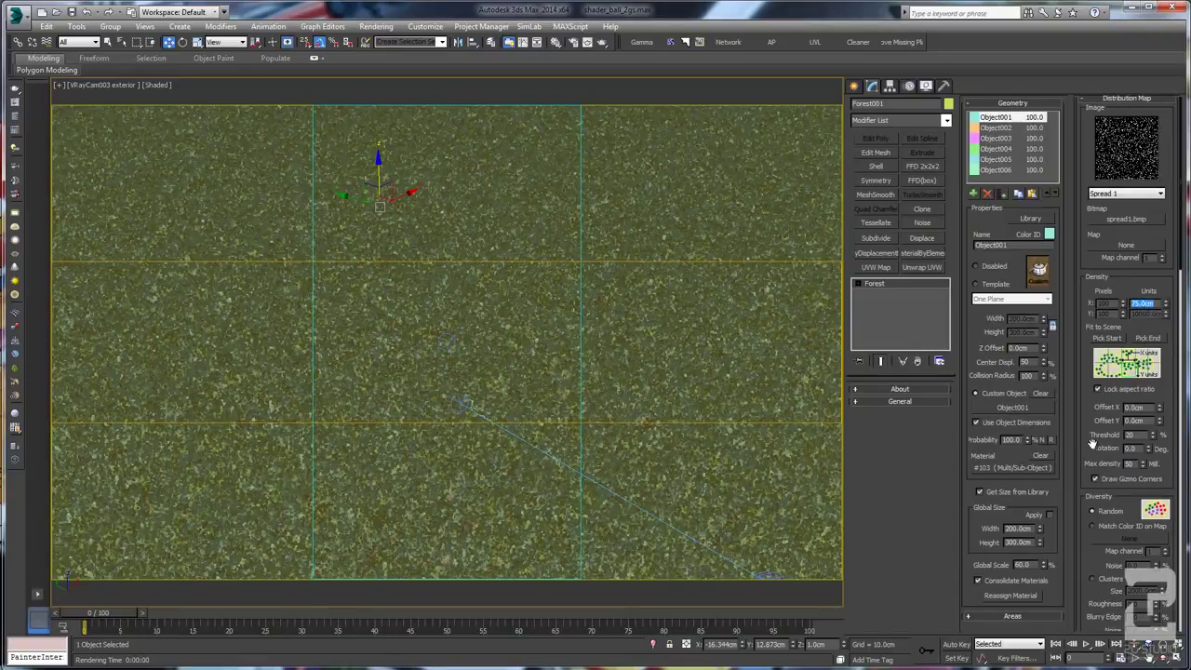
pyautogui.scroll(-1, 1096, 417)
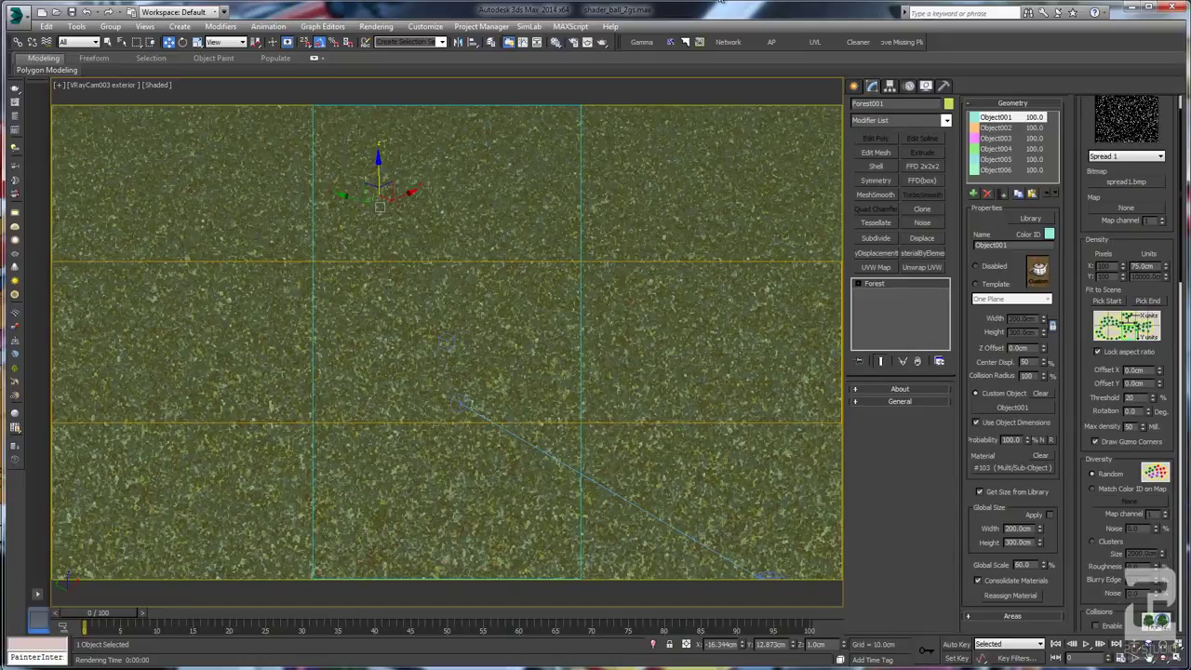
# Step: Render the camera view with the current forest distribution settings
pyautogui.doubleClick(1131, 398)
pyautogui.moveTo(1092, 410); pyautogui.dragTo(1090, 457)
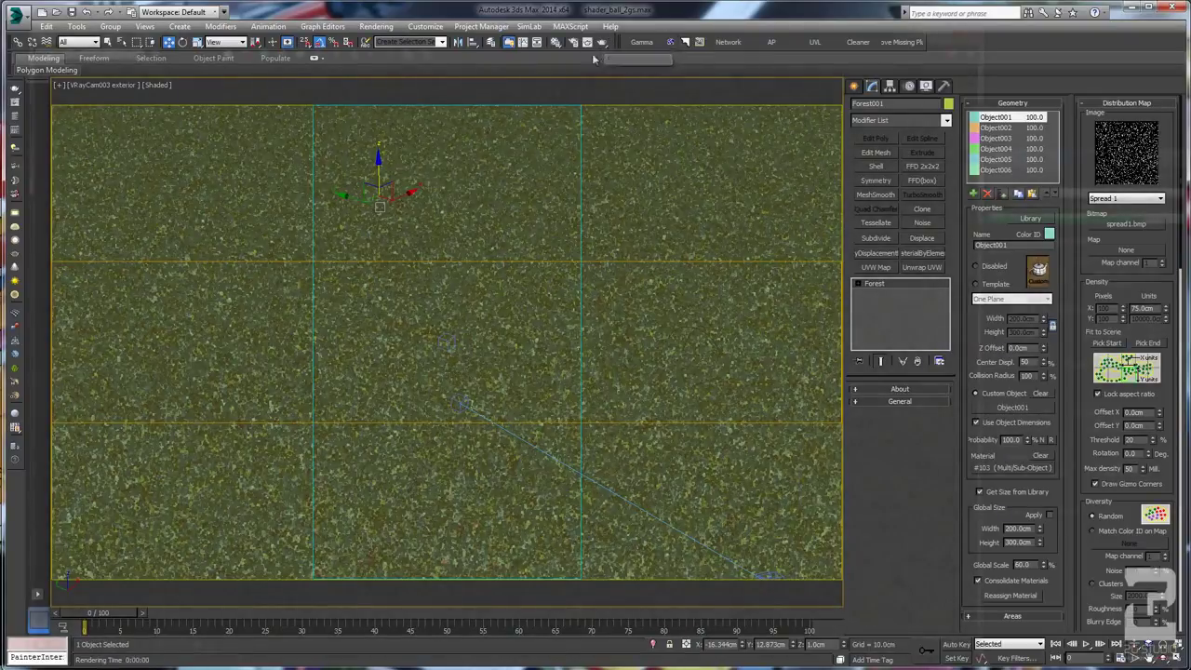
pyautogui.click(601, 43)
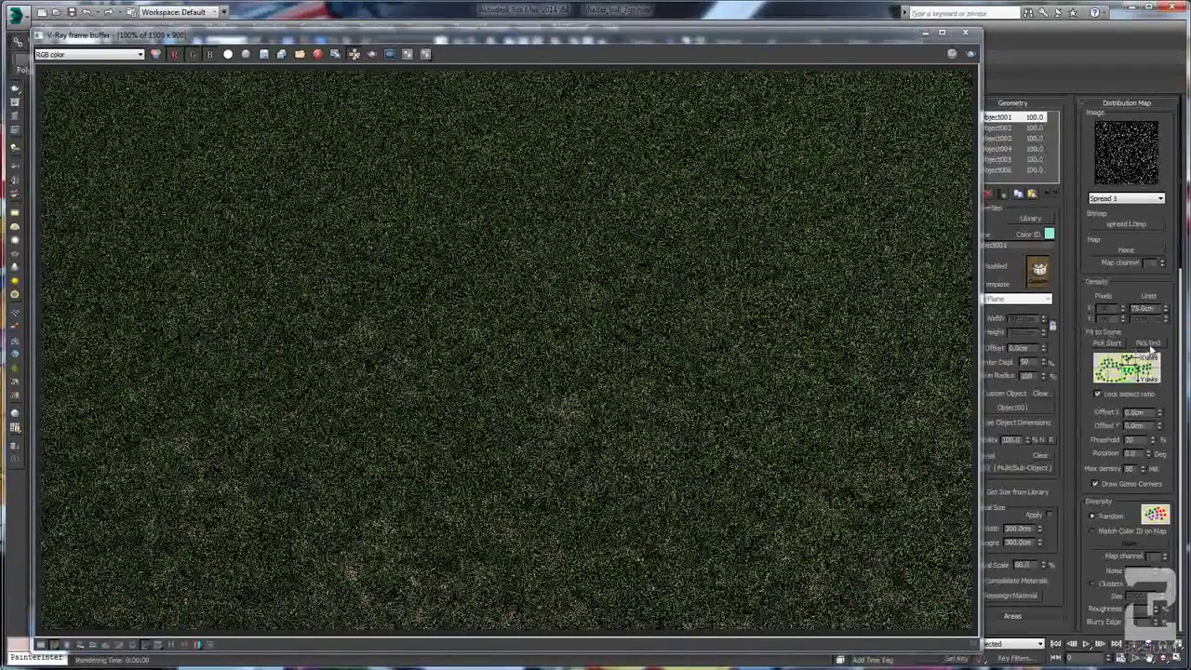
# Step: Try a distribution map X density of 65 cm, settle on 50 cm, and render the grass again
pyautogui.write('65')
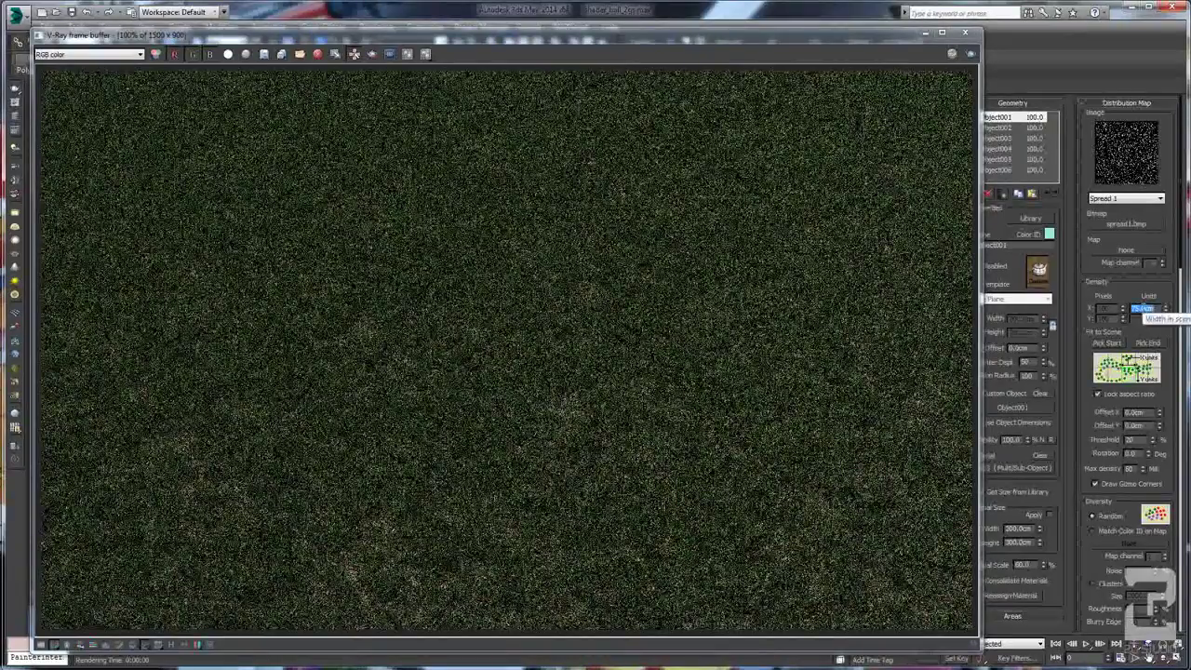
pyautogui.press('Return')
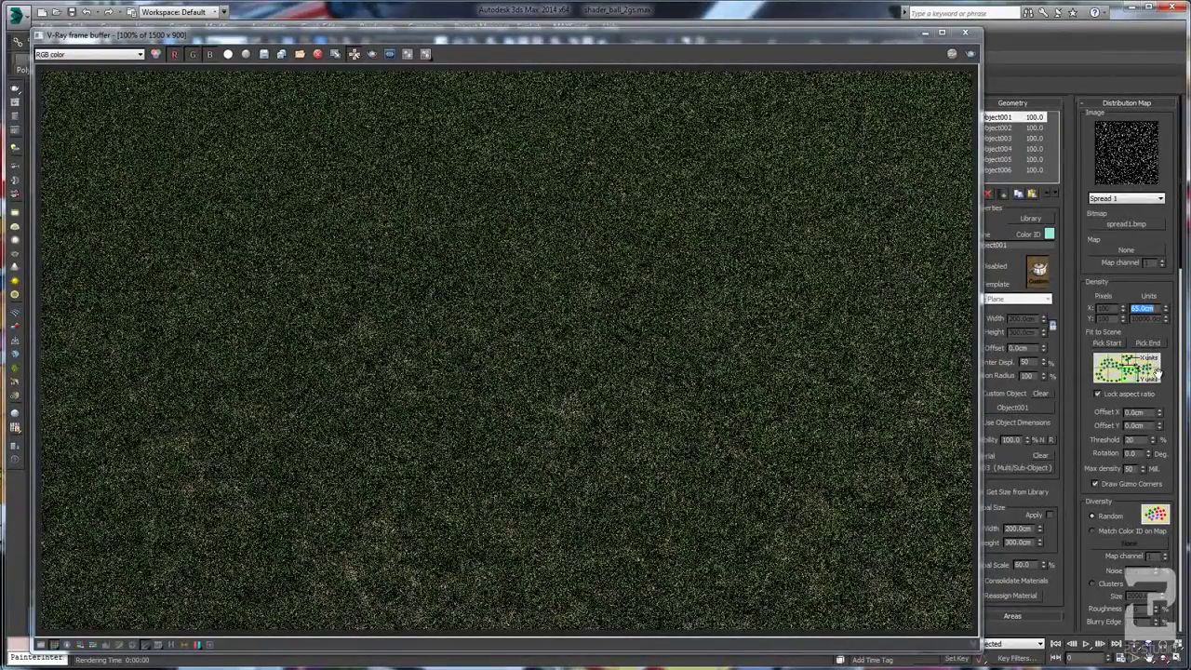
pyautogui.write('50')
pyautogui.press('Return')
pyautogui.hotkey('shift', 'q')
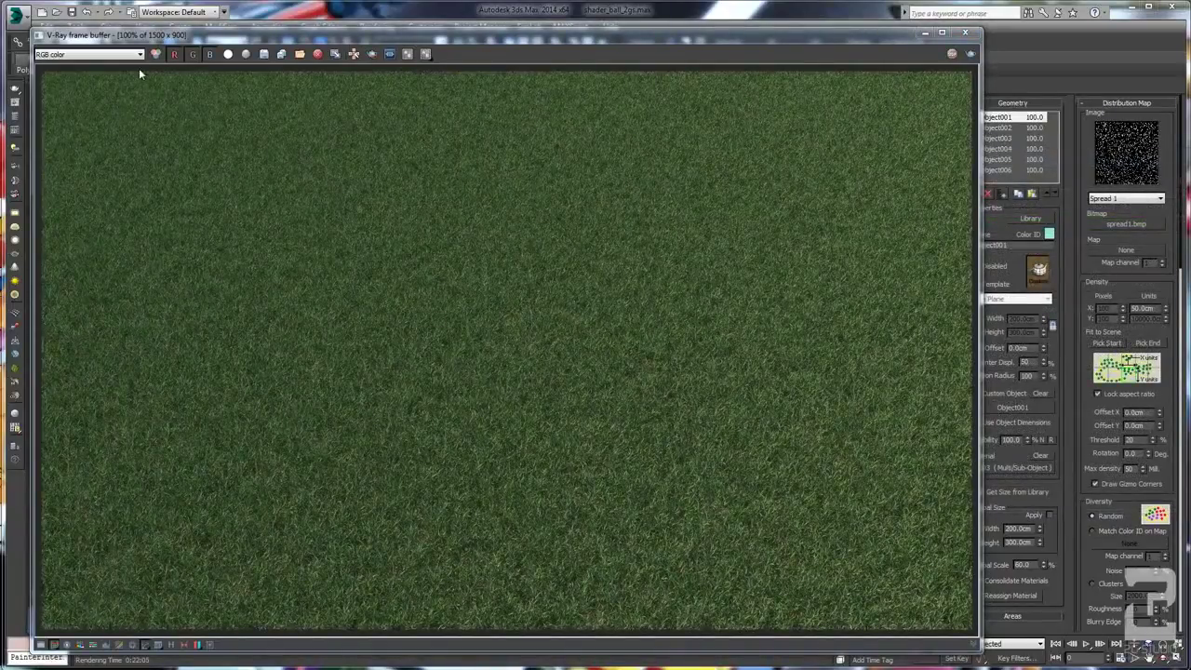
# Step: Examine the density and coverage of the rendered grass in the V-Ray frame buffer and close it
pyautogui.moveTo(161, 38); pyautogui.dragTo(165, 30)
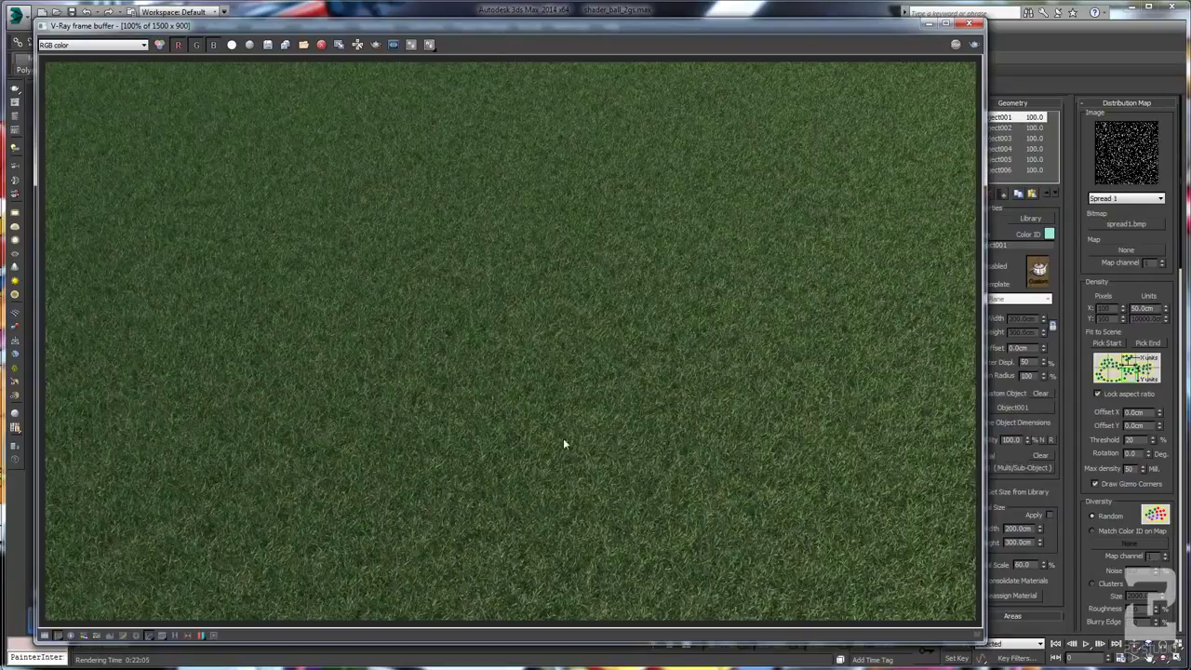
pyautogui.moveTo(846, 34); pyautogui.dragTo(864, 35)
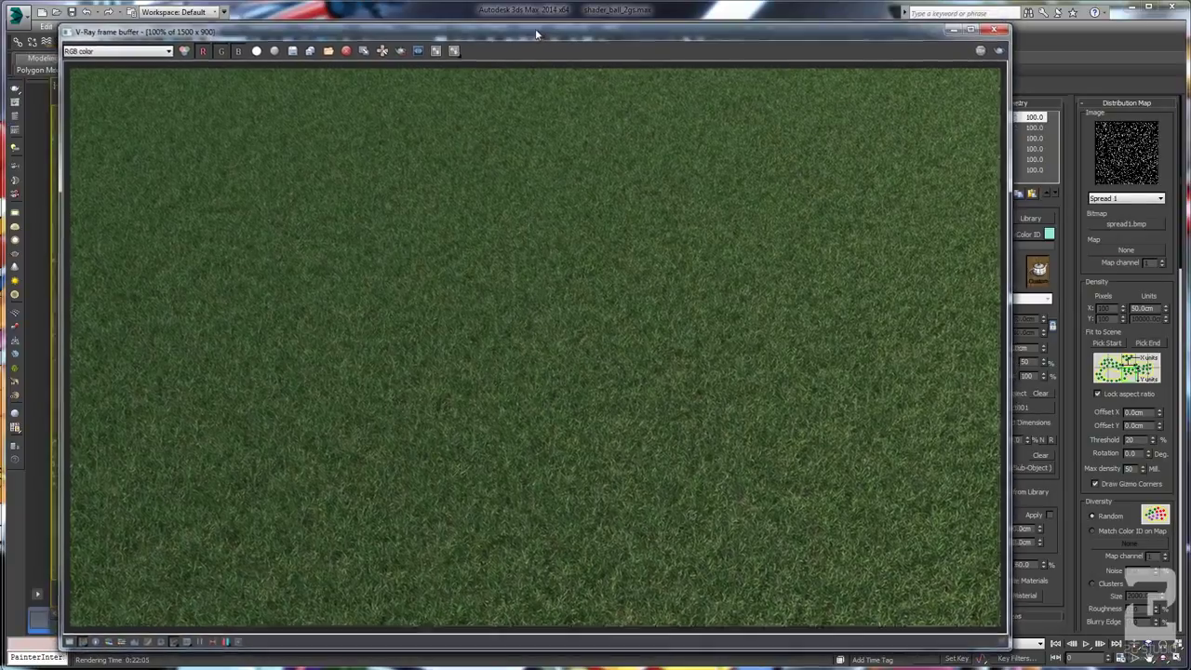
pyautogui.moveTo(536, 28); pyautogui.dragTo(506, 29)
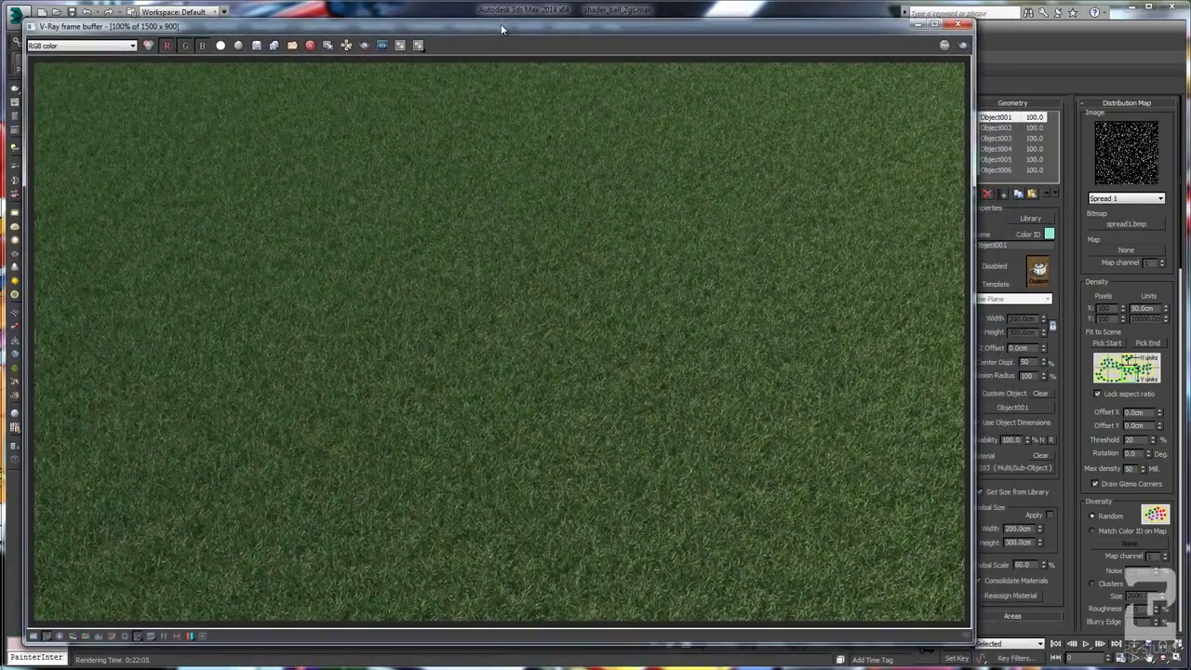
pyautogui.moveTo(785, 31); pyautogui.dragTo(791, 24)
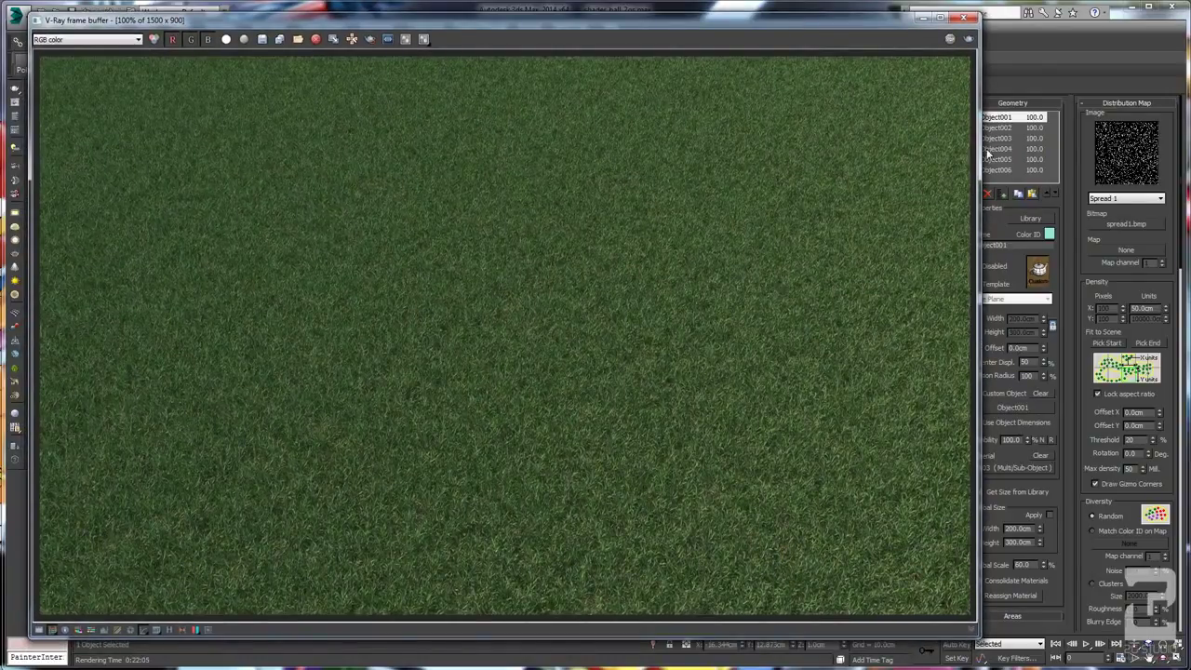
pyautogui.moveTo(847, 22); pyautogui.dragTo(842, 28)
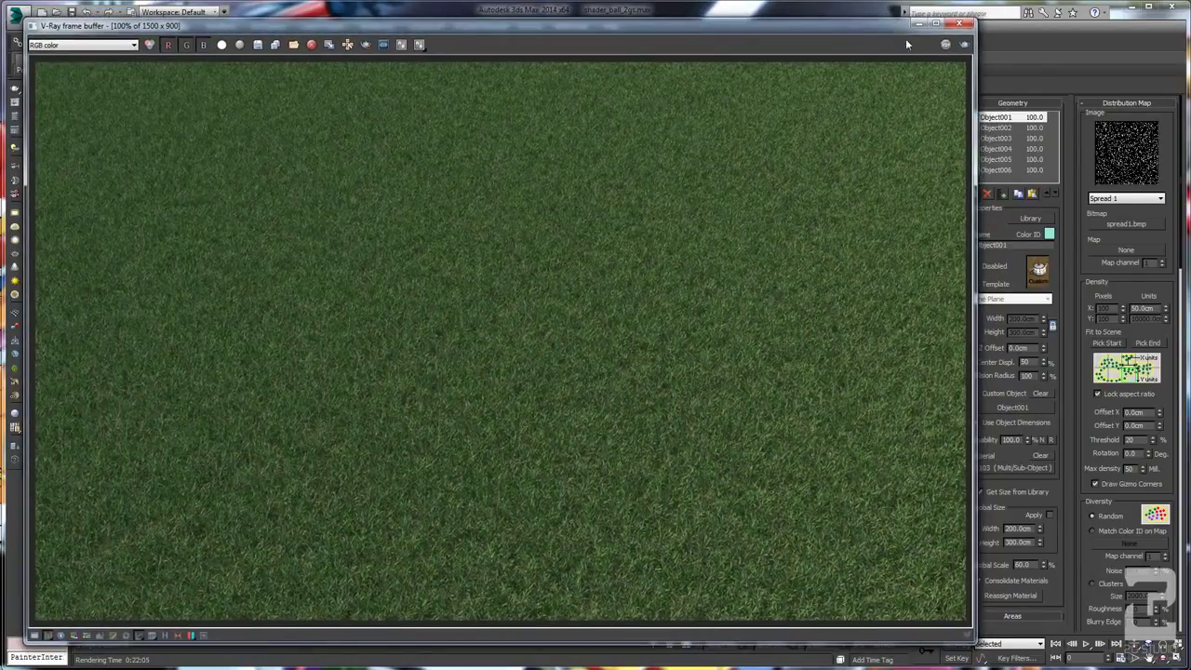
pyautogui.click(963, 29)
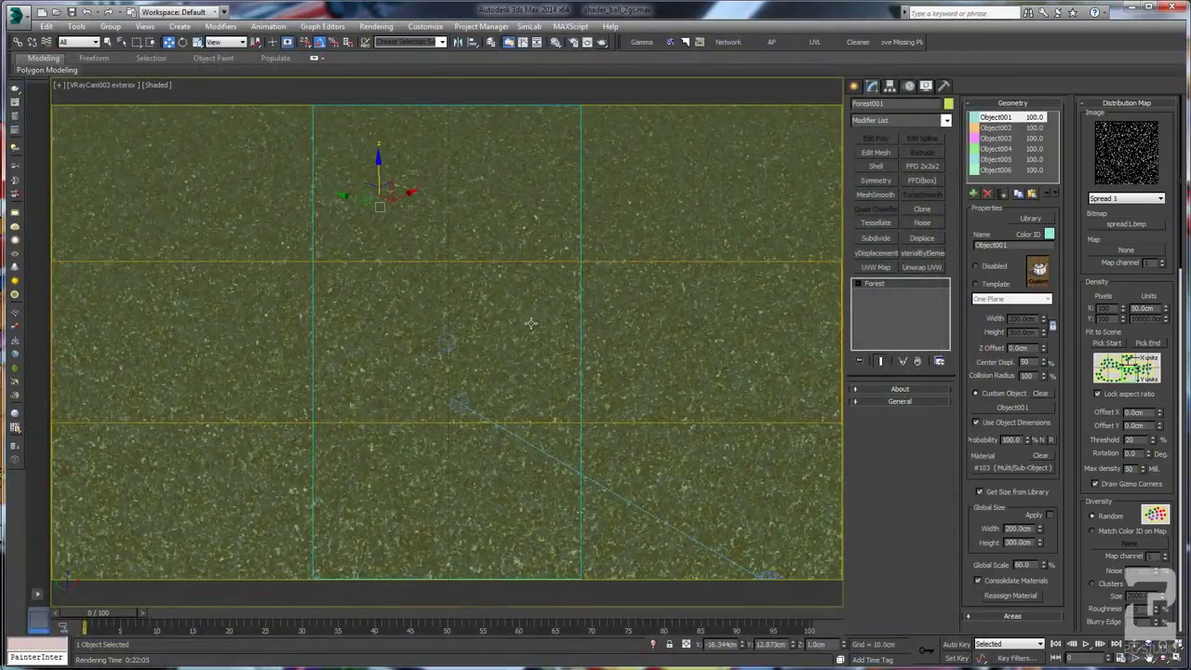
# Step: Show the source grass plants up close in a wireframe top view beside the camera view
pyautogui.hotkey('alt', 'w')
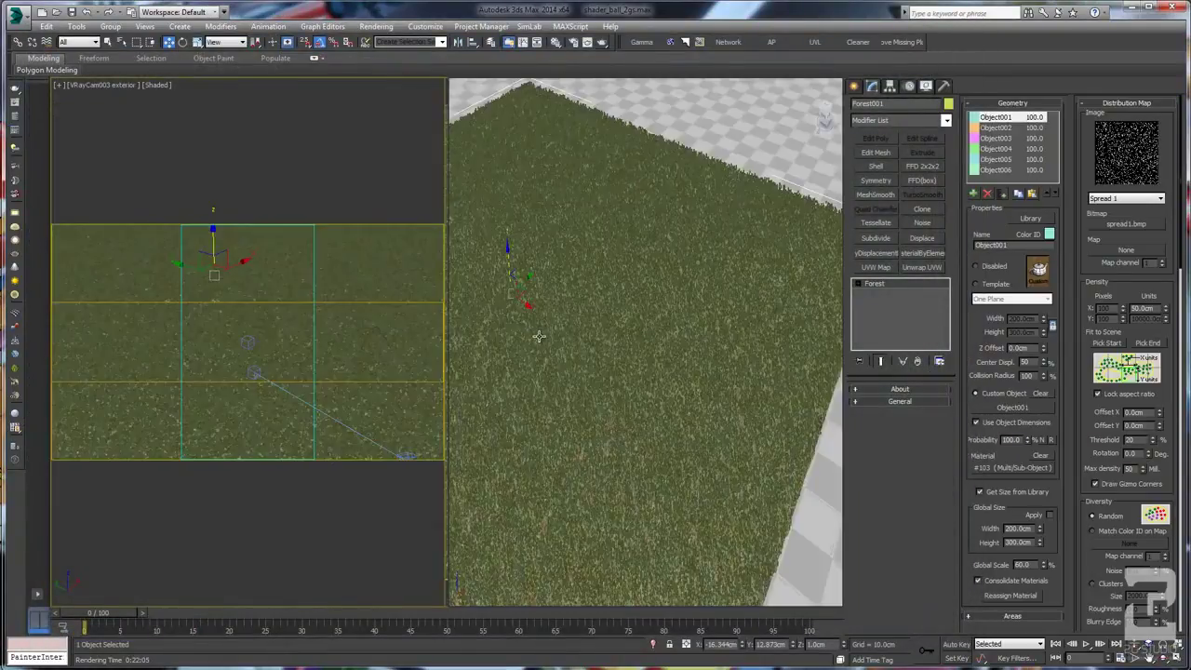
pyautogui.click(586, 289)
pyautogui.press('t')
pyautogui.scroll(5, 652, 540)
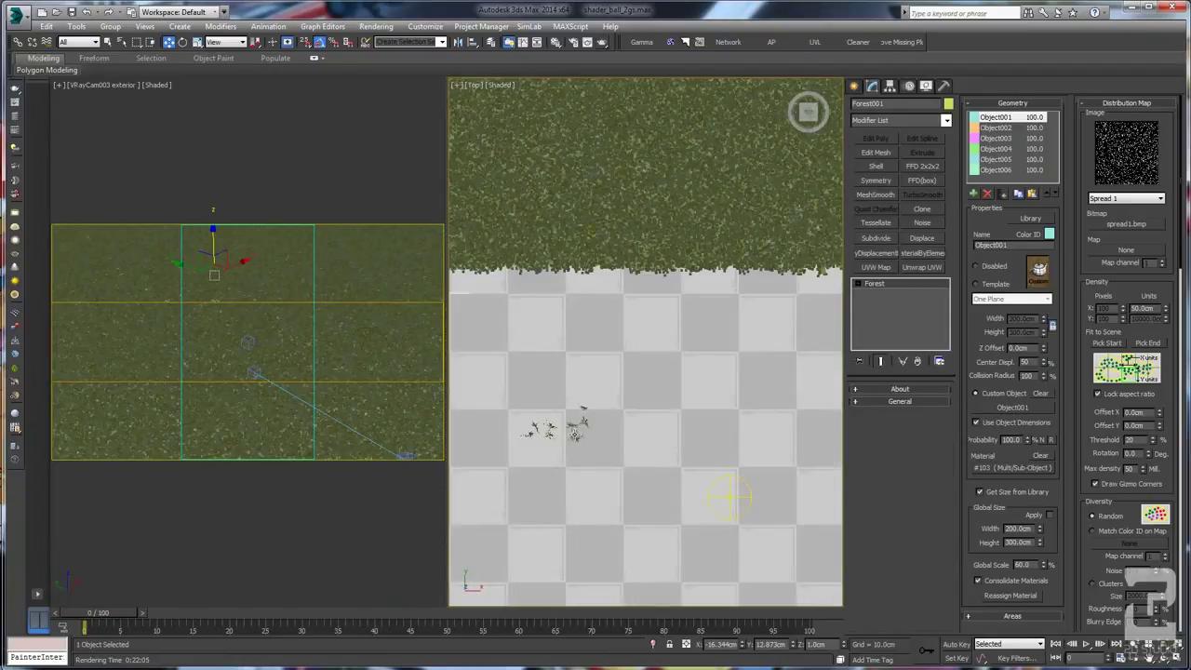
pyautogui.scroll(2, 782, 507)
pyautogui.press('F3')
pyautogui.scroll(4, 466, 441)
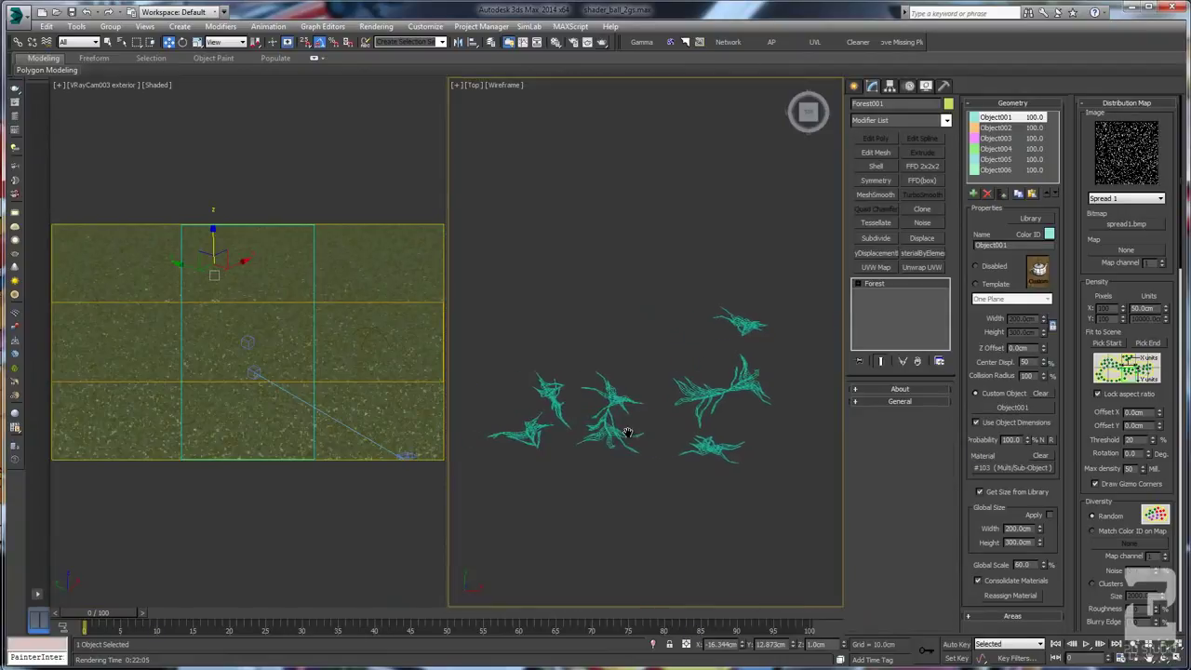
# Step: Isolate all six source grass plants and show them in a maximized wireframe perspective view
pyautogui.click(495, 232)
pyautogui.moveTo(780, 496); pyautogui.dragTo(780, 495)
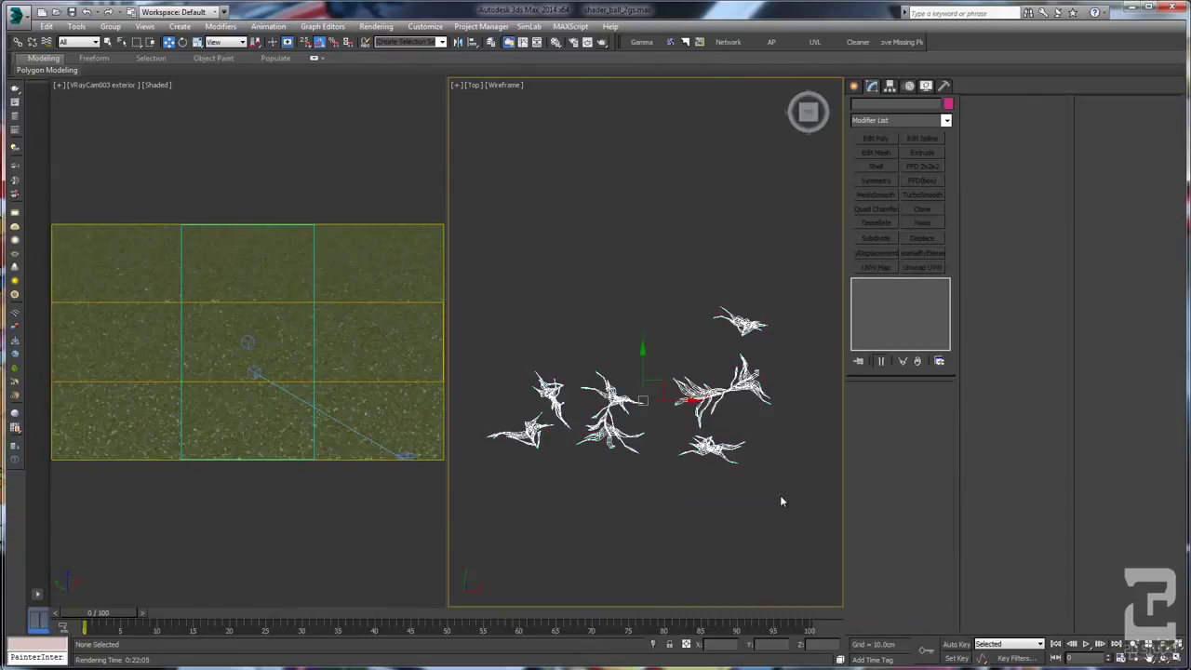
pyautogui.hotkey('alt', 'q')
pyautogui.hotkey('alt', 'w')
pyautogui.moveTo(564, 351); pyautogui.dragTo(550, 351, button='middle')
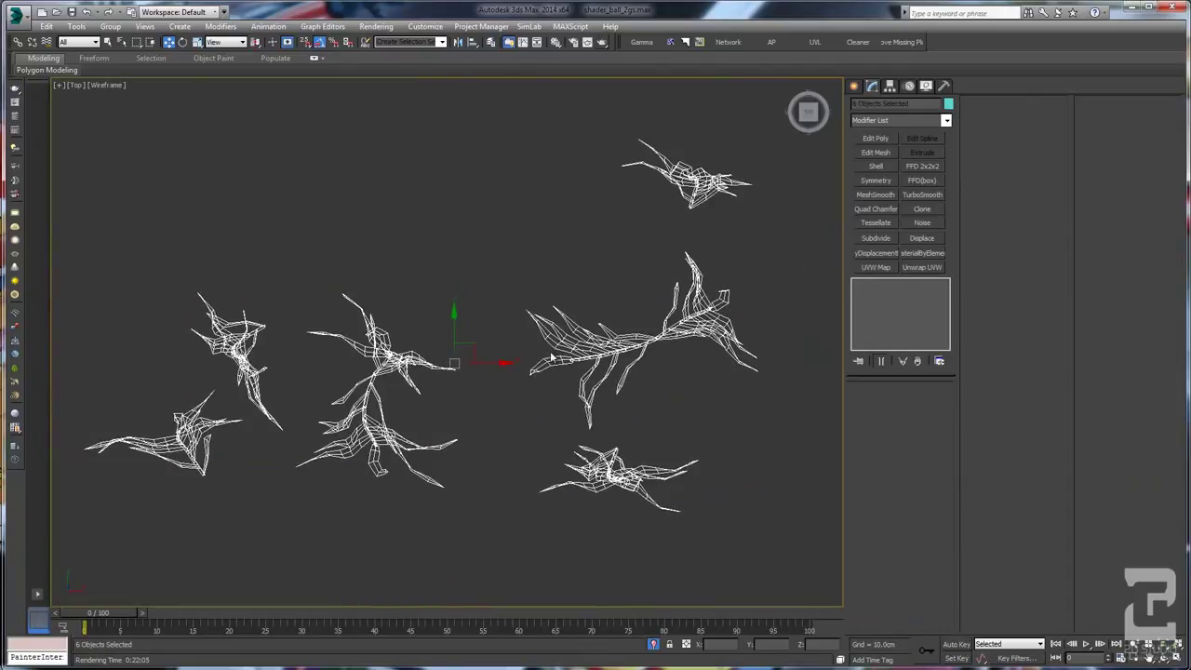
pyautogui.press('p')
pyautogui.press('z')
pyautogui.keyDown('alt'); pyautogui.moveTo(468, 388); pyautogui.dragTo(609, 434, button='middle'); pyautogui.keyUp('alt')
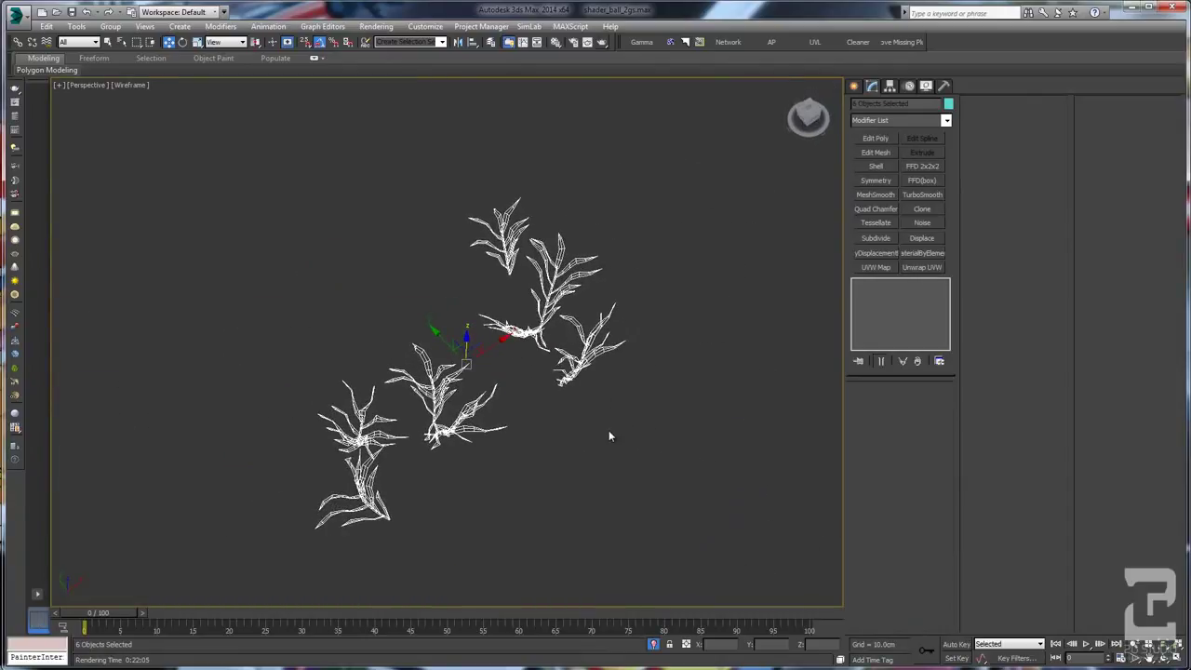
pyautogui.click(549, 164)
# Step: Open the Material Editor and sample the grass plants' multi/sub-object material into the Material #21 sample slot
pyautogui.click(557, 43)
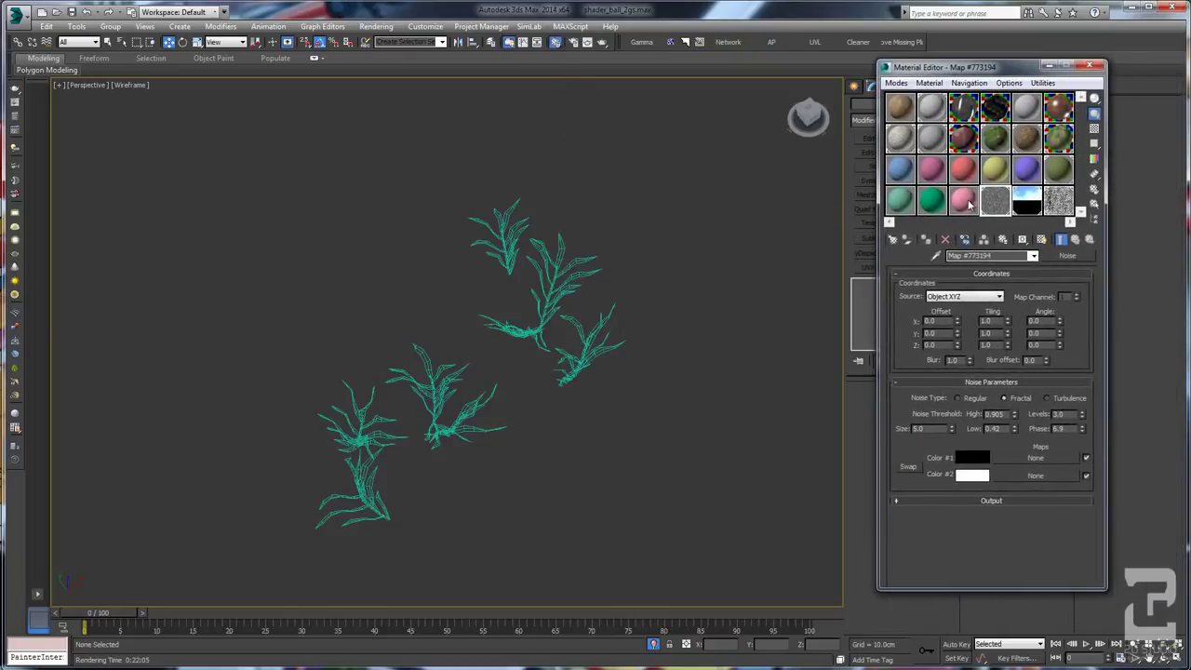
pyautogui.click(968, 203)
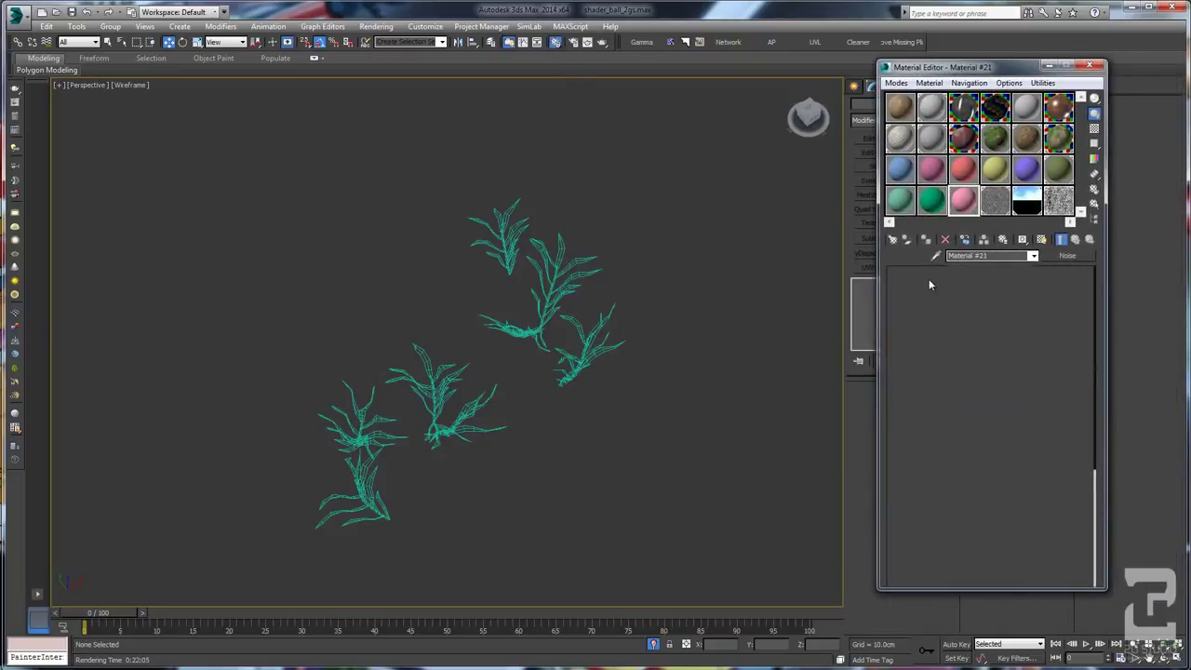
pyautogui.click(507, 259)
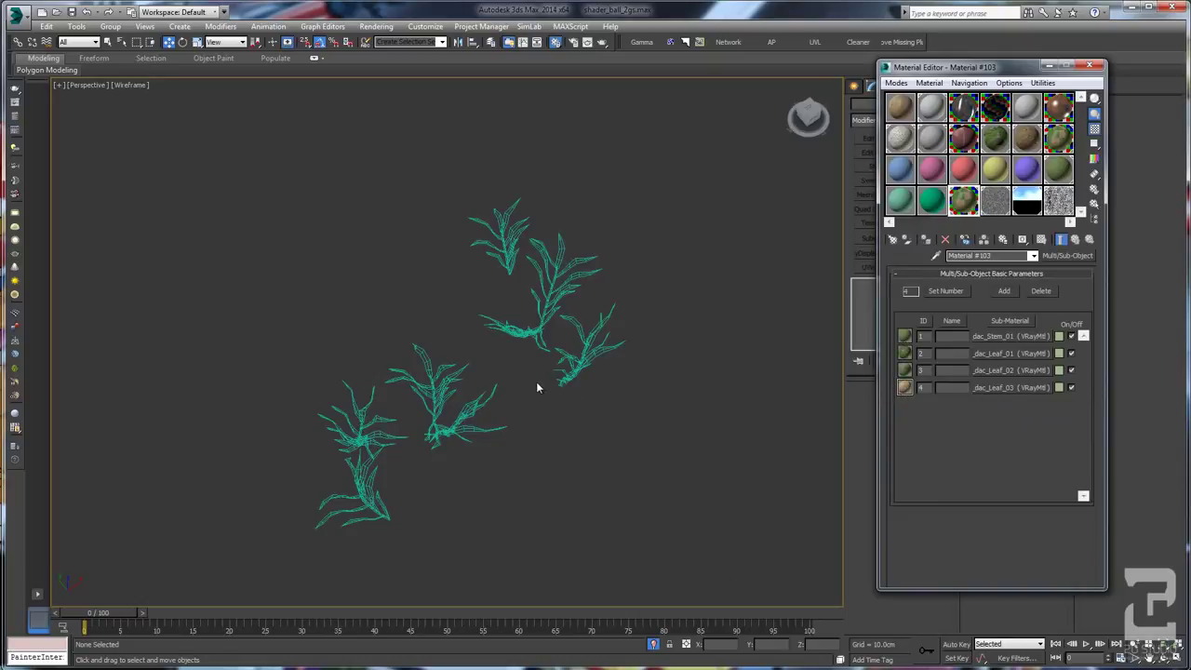
# Step: Review the individual source plants alongside the four sub-materials of their shared multi/sub-object material
pyautogui.click(533, 333)
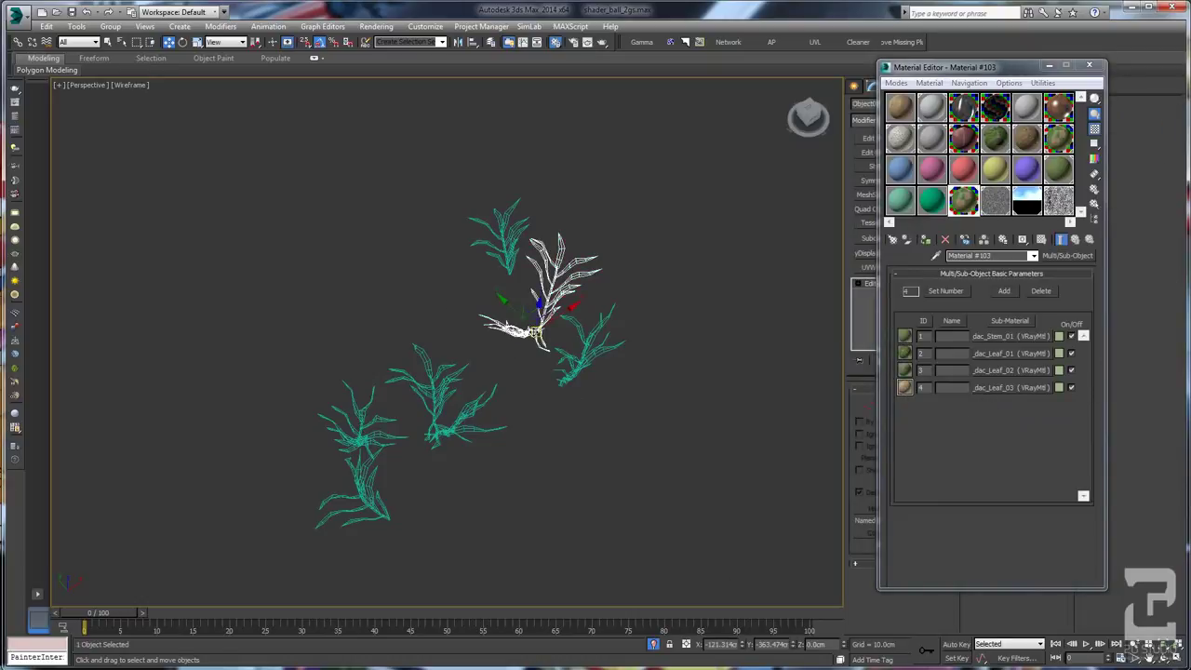
pyautogui.click(577, 377)
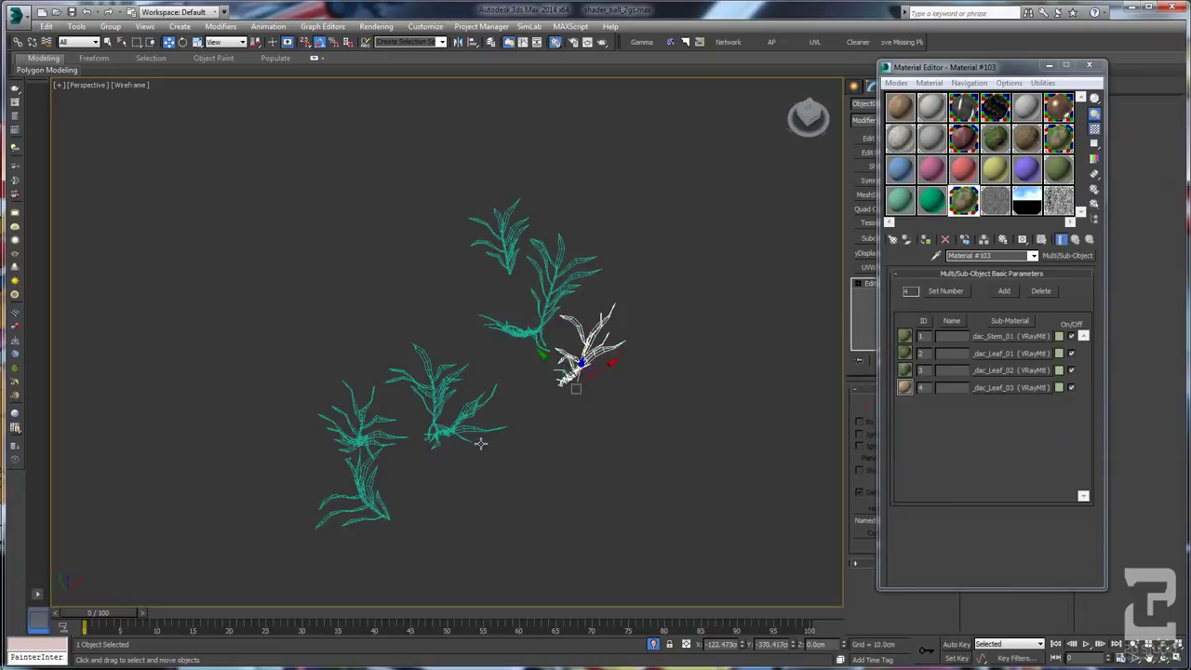
pyautogui.click(438, 402)
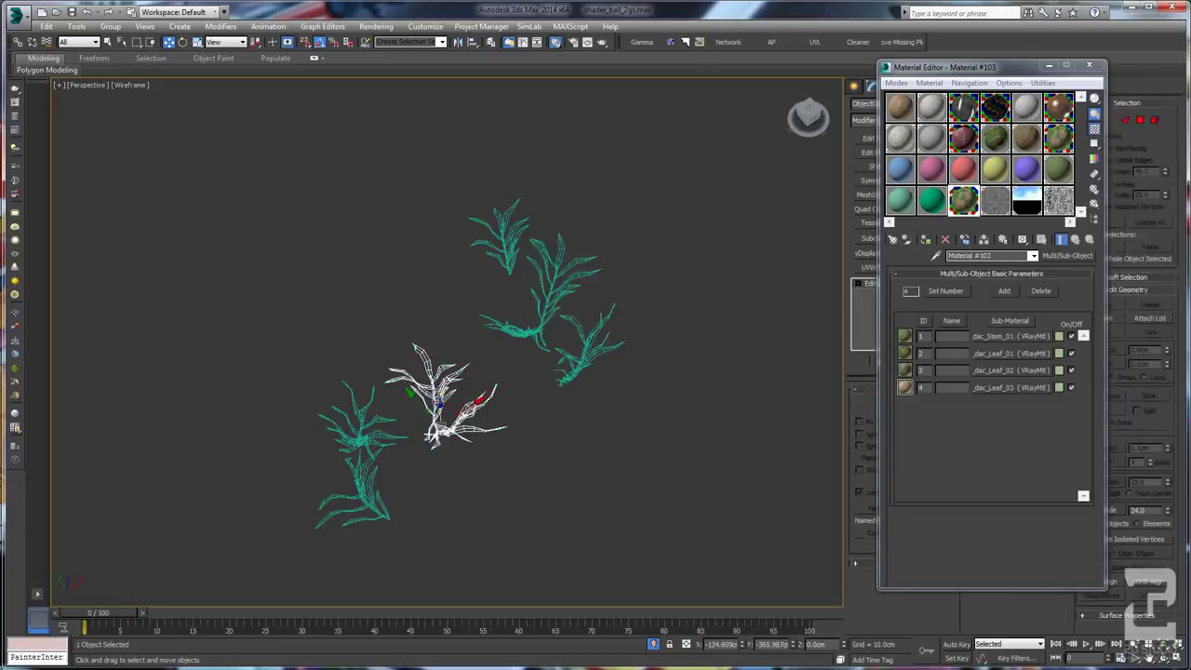
pyautogui.click(360, 448)
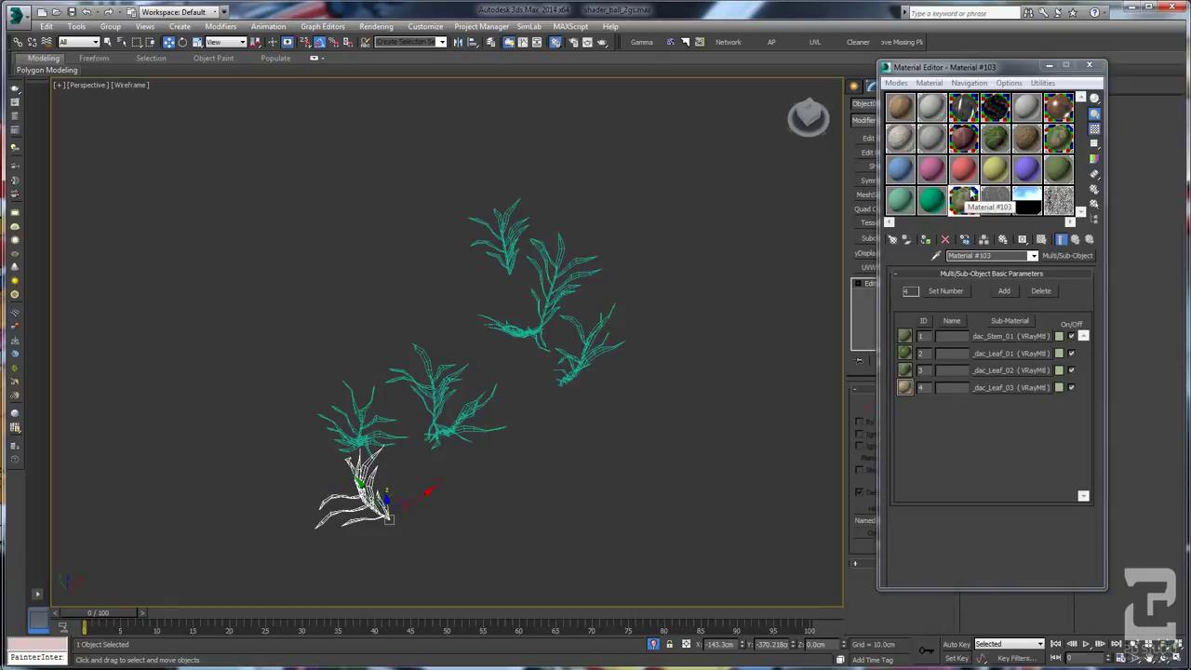
pyautogui.moveTo(486, 315); pyautogui.dragTo(459, 317, button='middle')
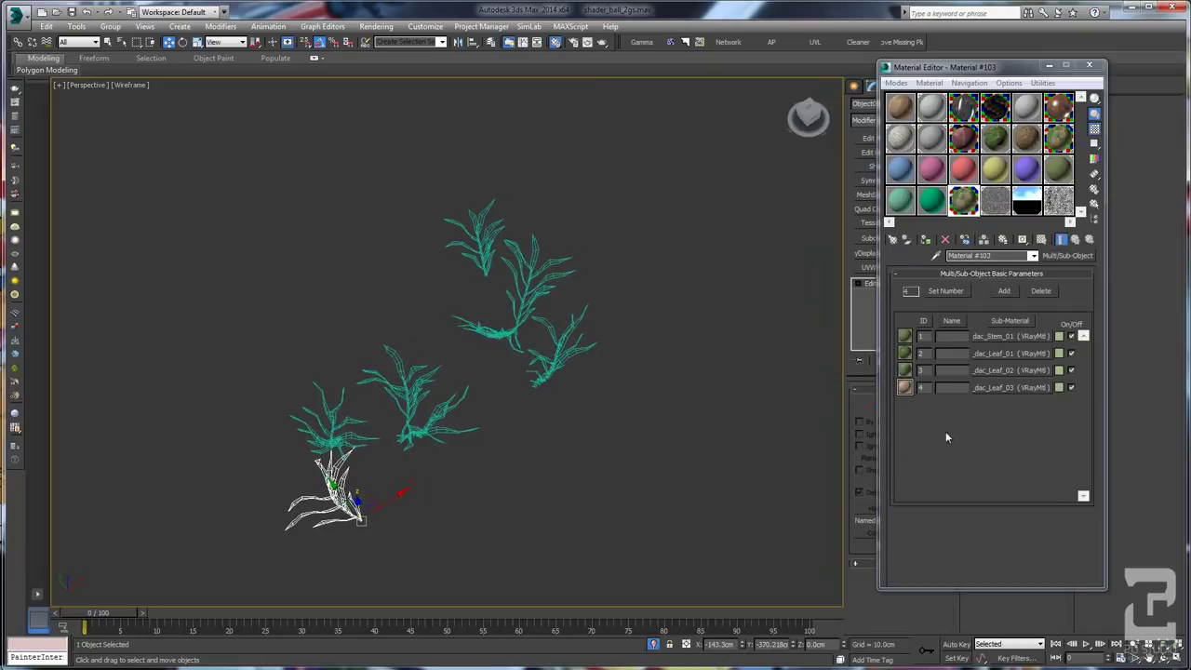
pyautogui.moveTo(473, 401); pyautogui.dragTo(421, 396, button='middle')
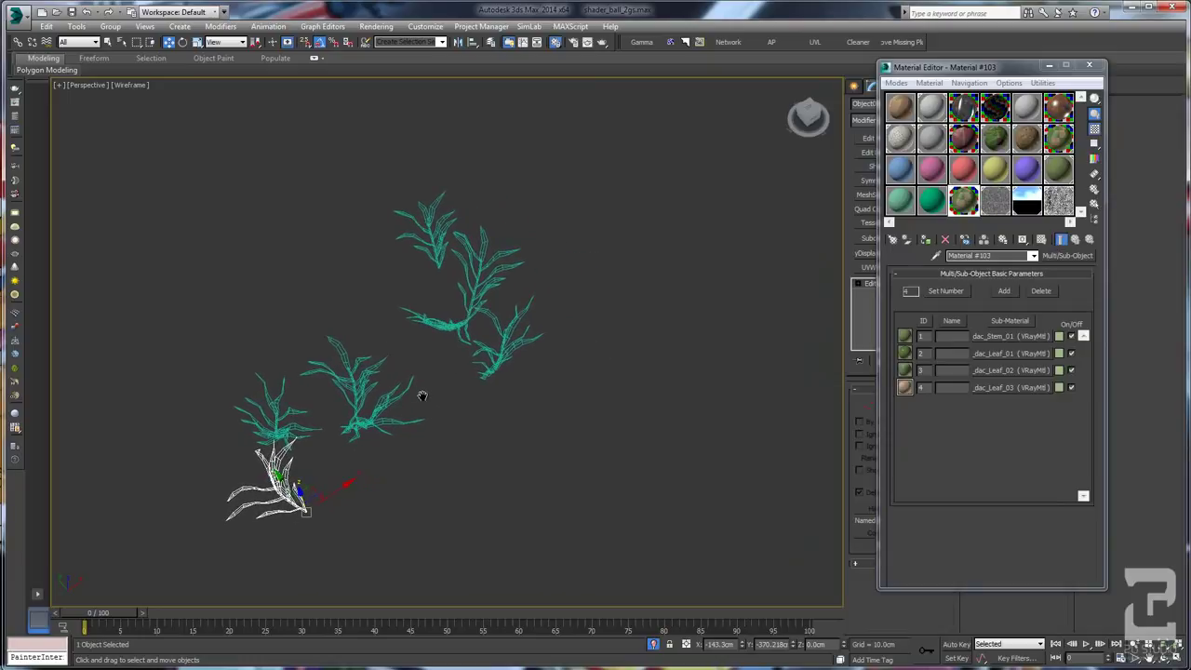
pyautogui.scroll(-2, 422, 395)
pyautogui.moveTo(213, 229); pyautogui.dragTo(512, 500)
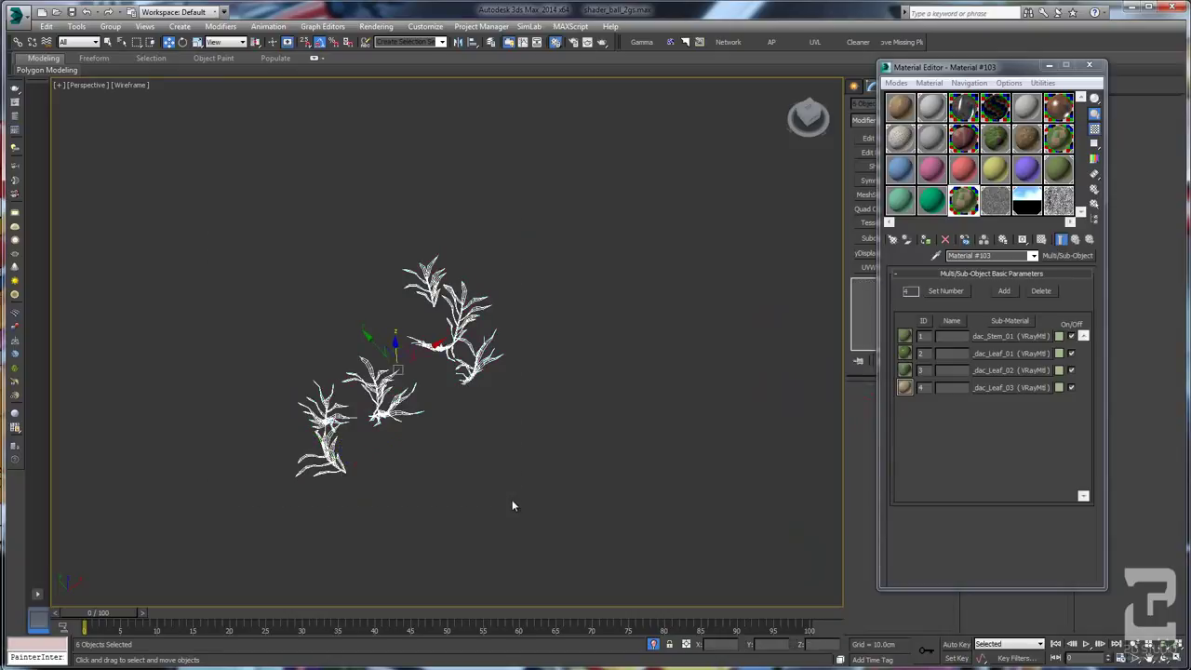
pyautogui.moveTo(444, 448); pyautogui.dragTo(451, 458, button='middle')
pyautogui.click(486, 441)
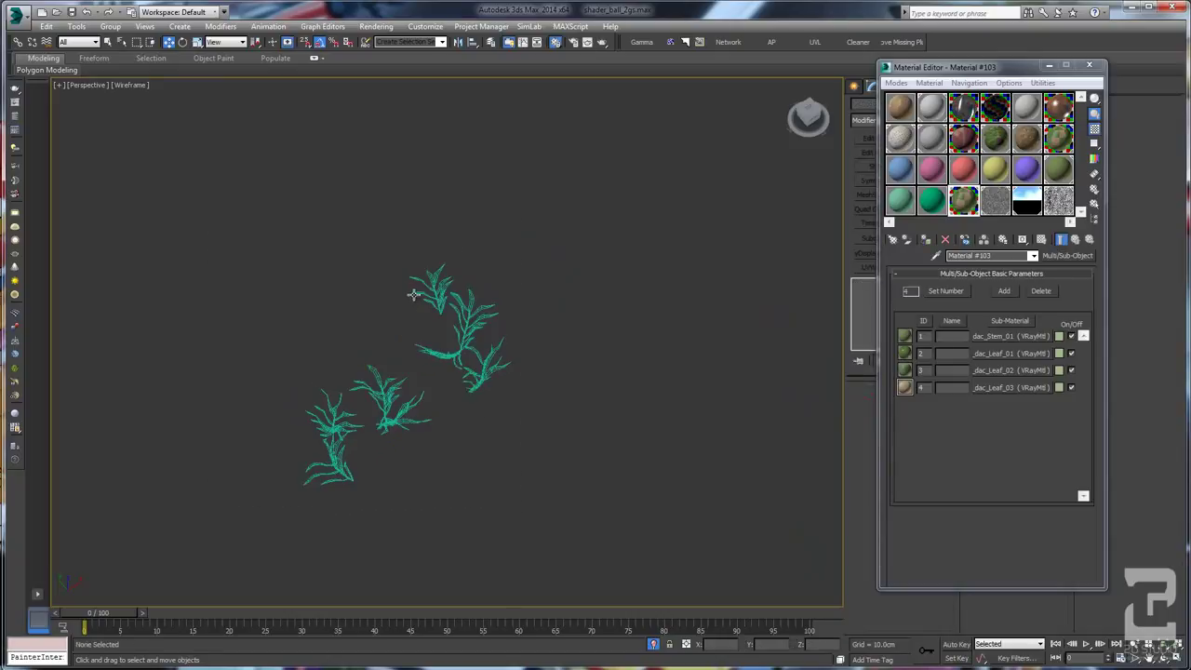
# Step: Inspect the material ID assigned to the rearmost grass plant at element level
pyautogui.click(433, 284)
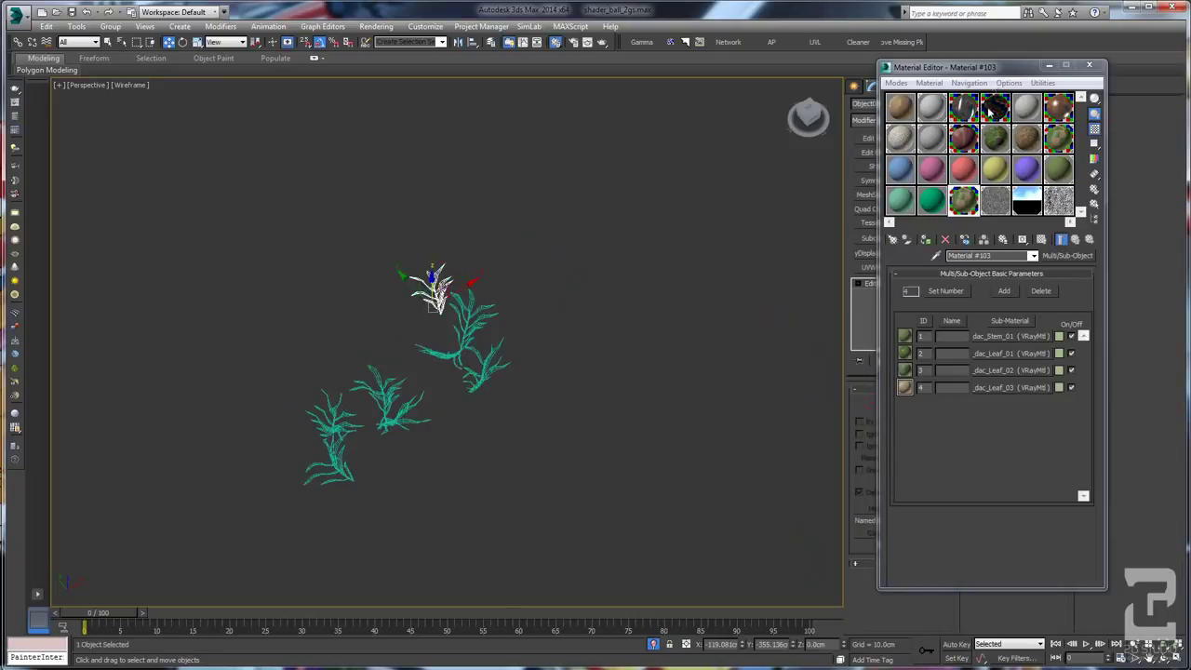
pyautogui.moveTo(986, 67); pyautogui.dragTo(721, 89)
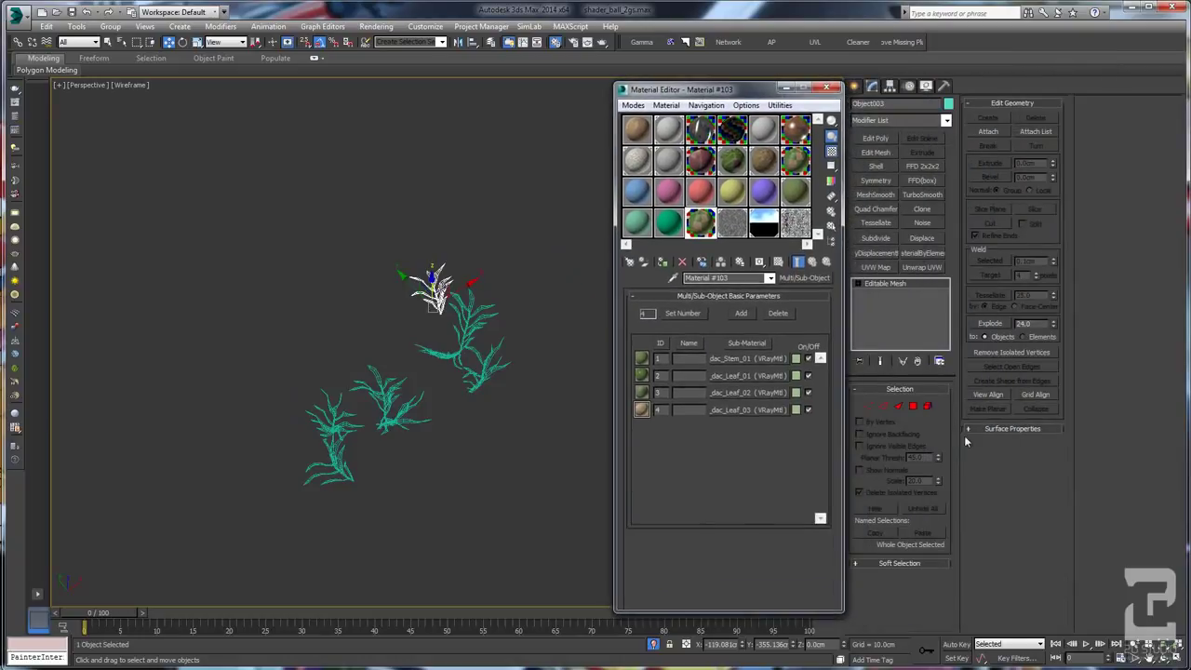
pyautogui.click(926, 406)
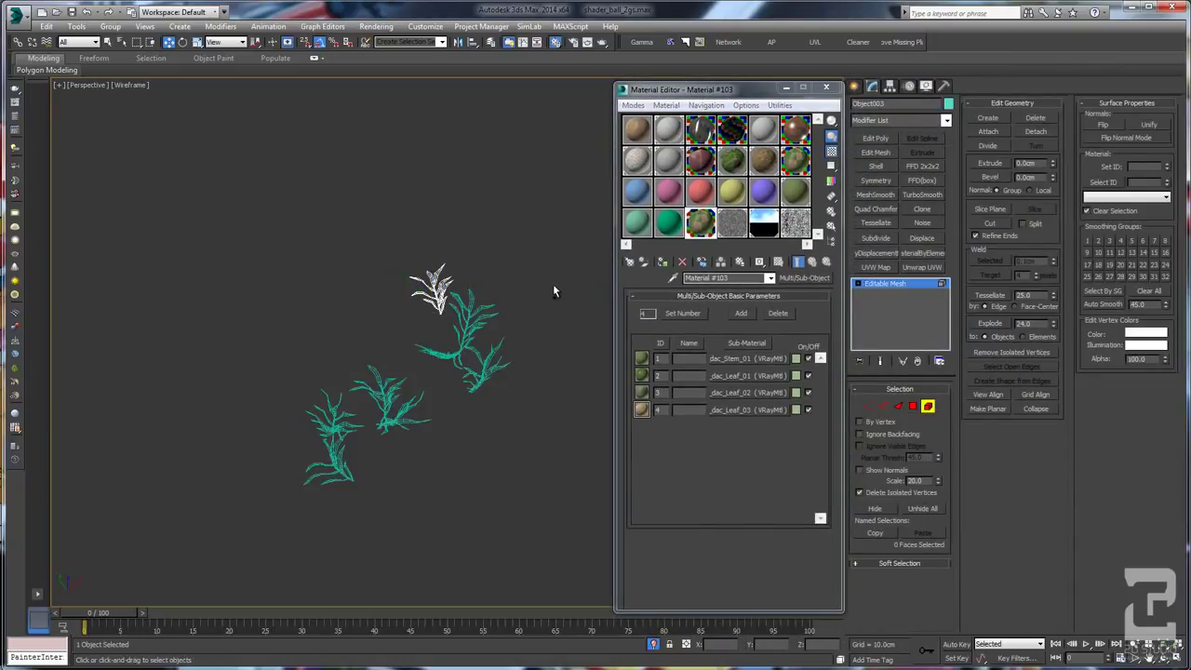
pyautogui.click(433, 284)
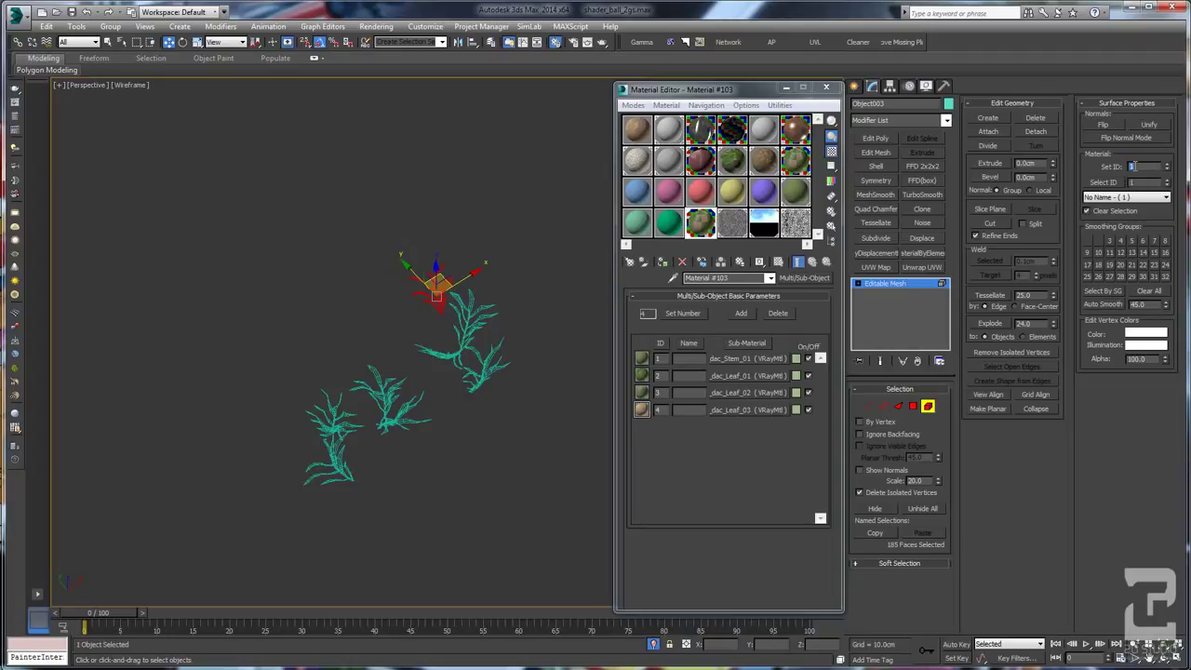
pyautogui.click(928, 407)
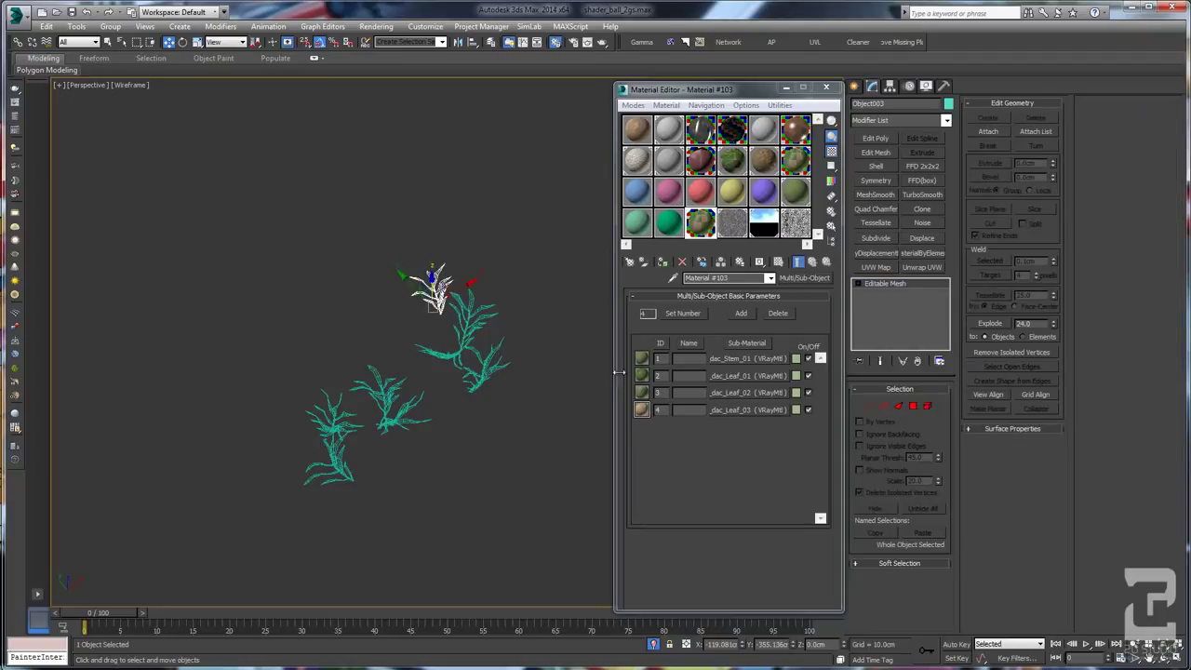
# Step: Inspect the material ID of the large grass plant next to the rearmost one at element level
pyautogui.click(928, 407)
pyautogui.click(494, 338)
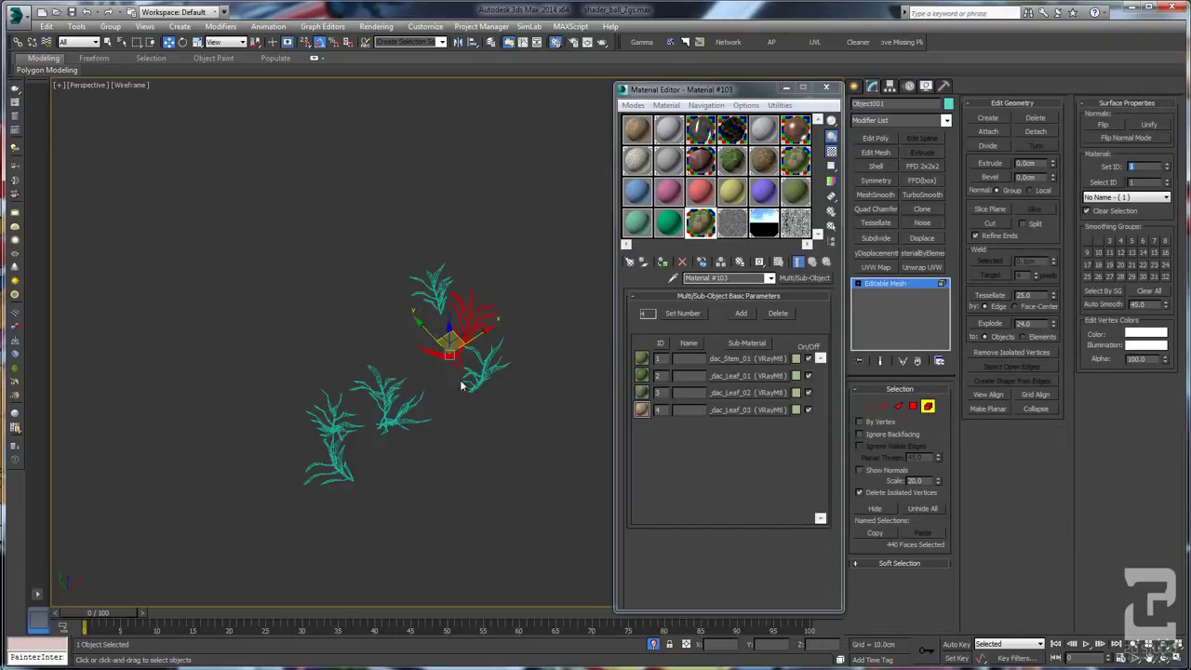
pyautogui.click(927, 407)
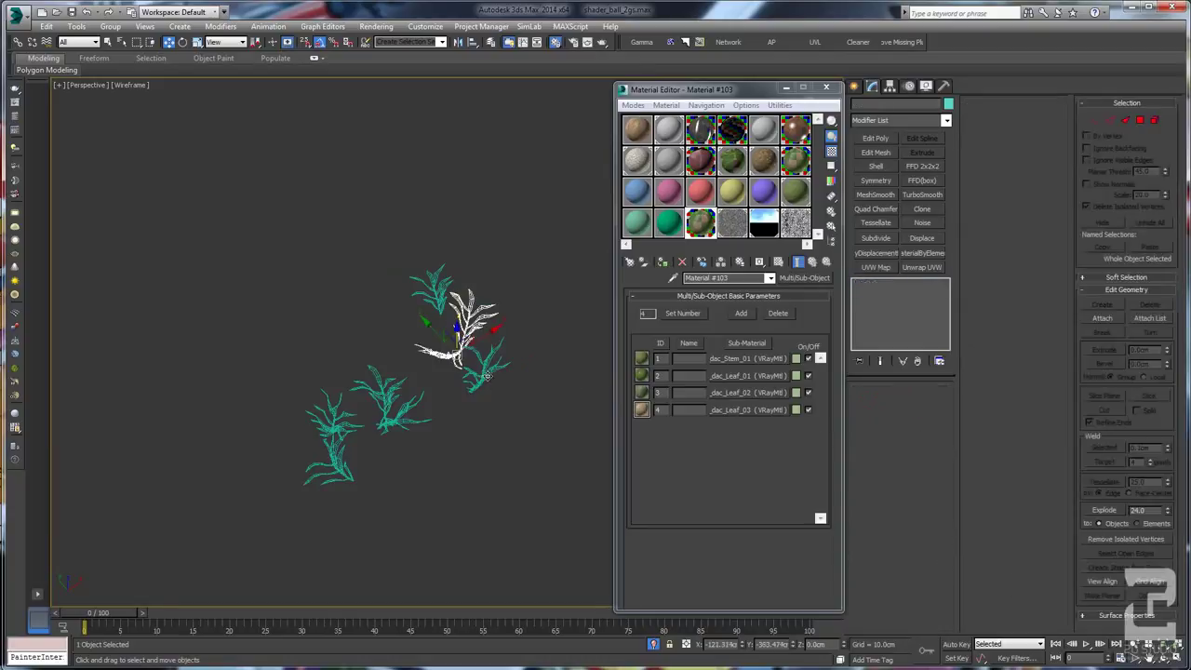
# Step: Inspect the material ID of the small grass plant in front of the large one at element level
pyautogui.click(928, 406)
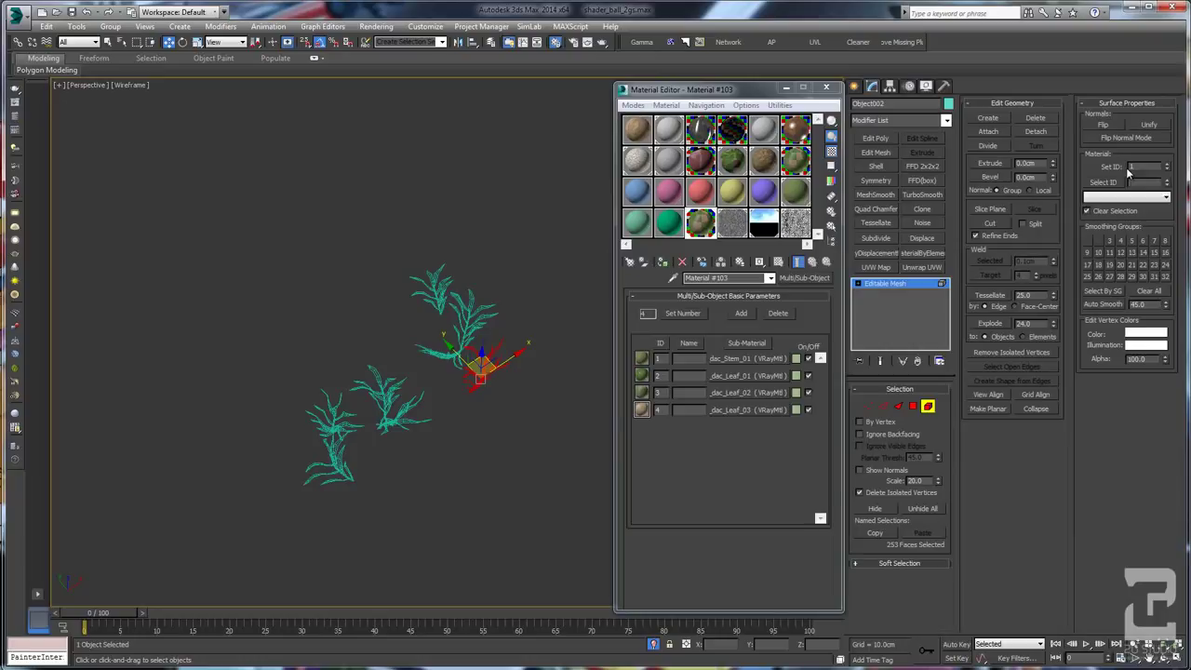
pyautogui.press('Return')
pyautogui.click(402, 424)
pyautogui.click(928, 407)
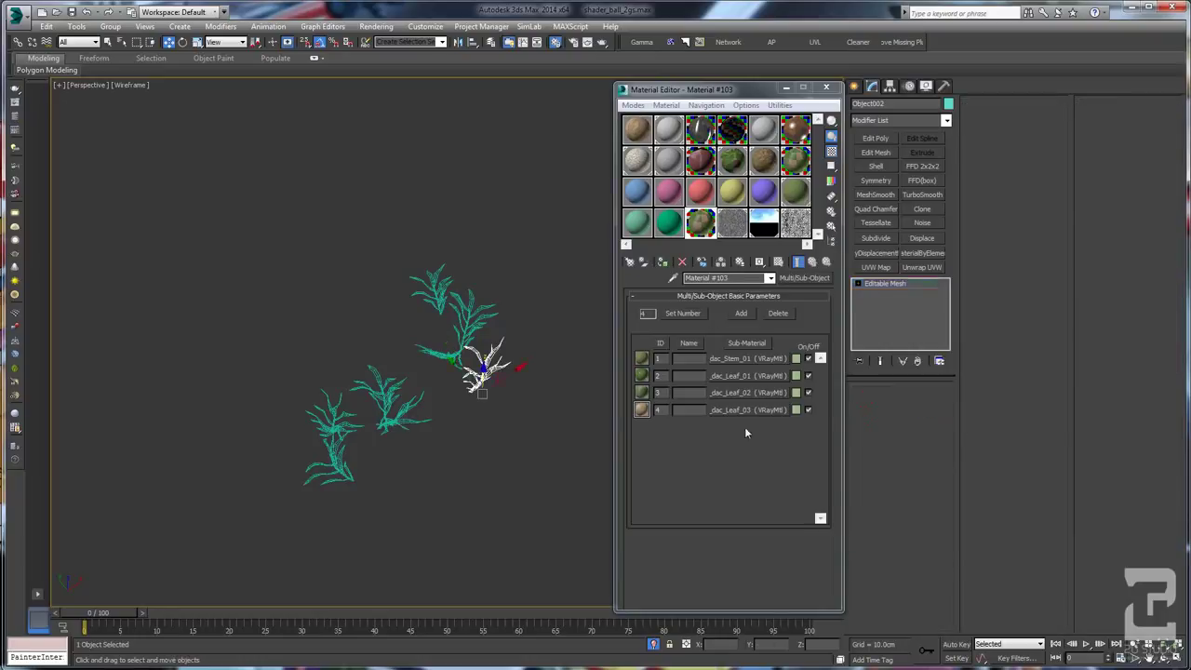
pyautogui.click(395, 424)
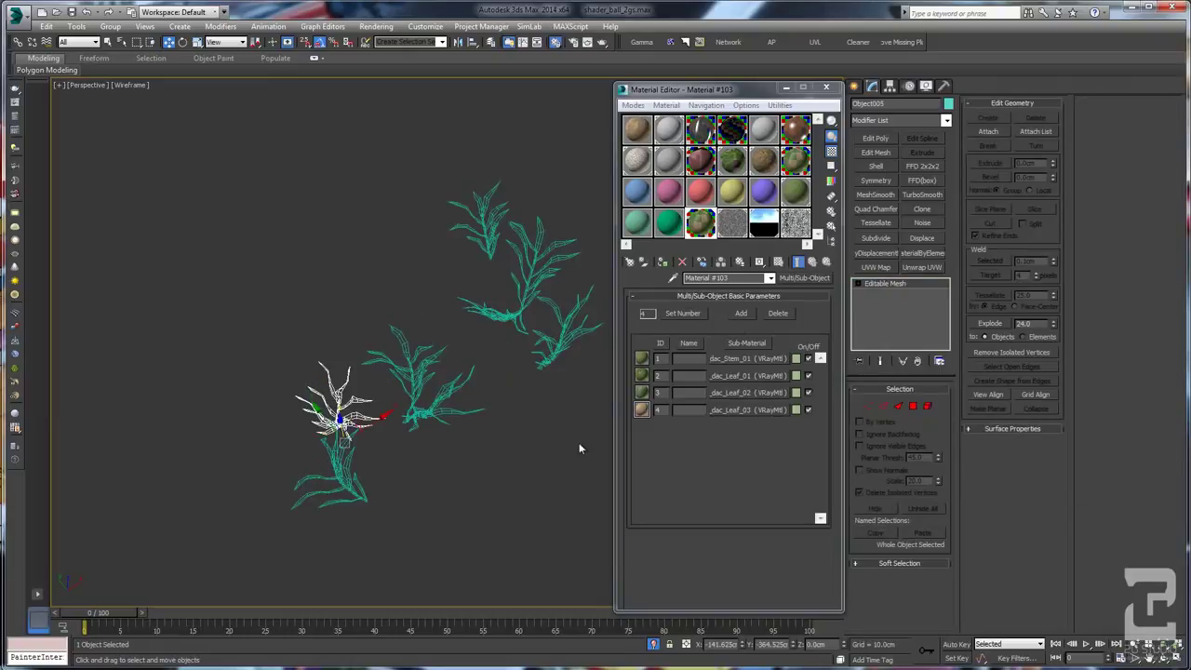
# Step: Place the VP_Cyn_dac_Stem_01 sub-material in a sample slot as an instance and assign it to all six grass plants
pyautogui.click(700, 233)
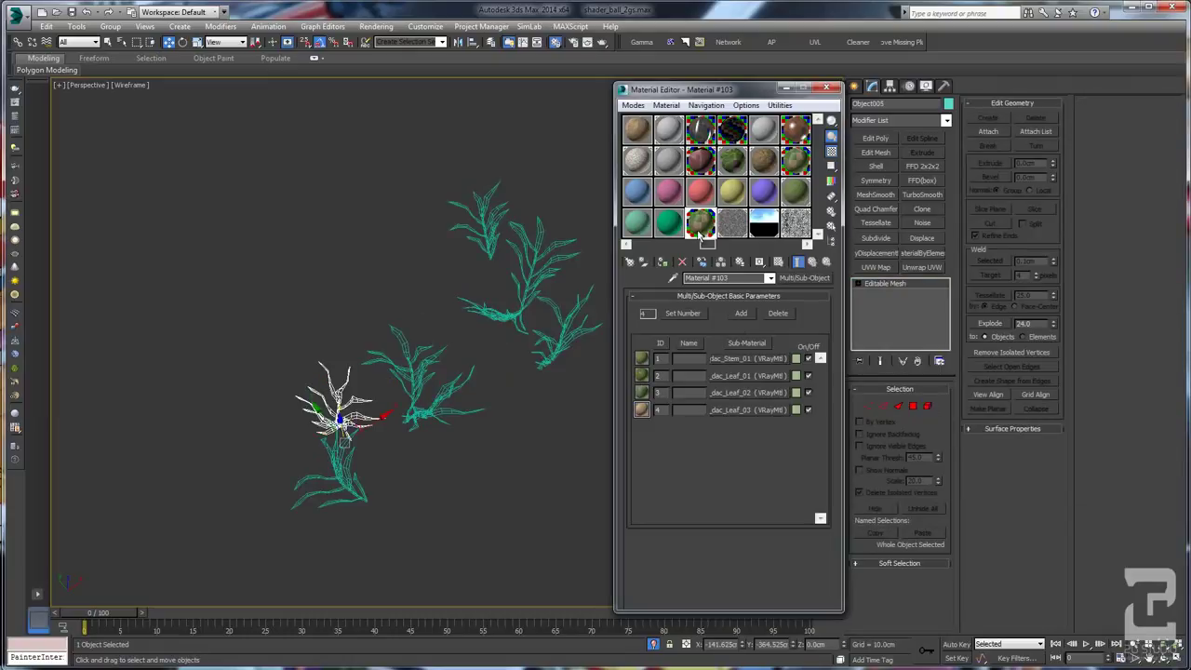
pyautogui.moveTo(700, 237); pyautogui.dragTo(700, 358)
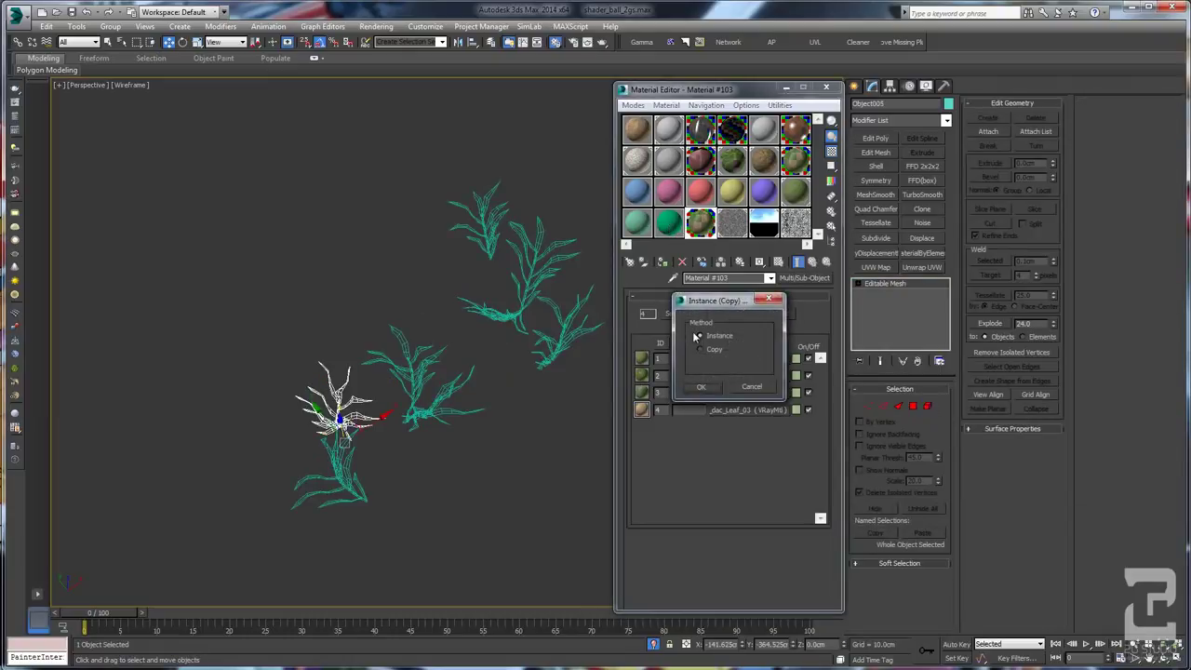
pyautogui.click(701, 389)
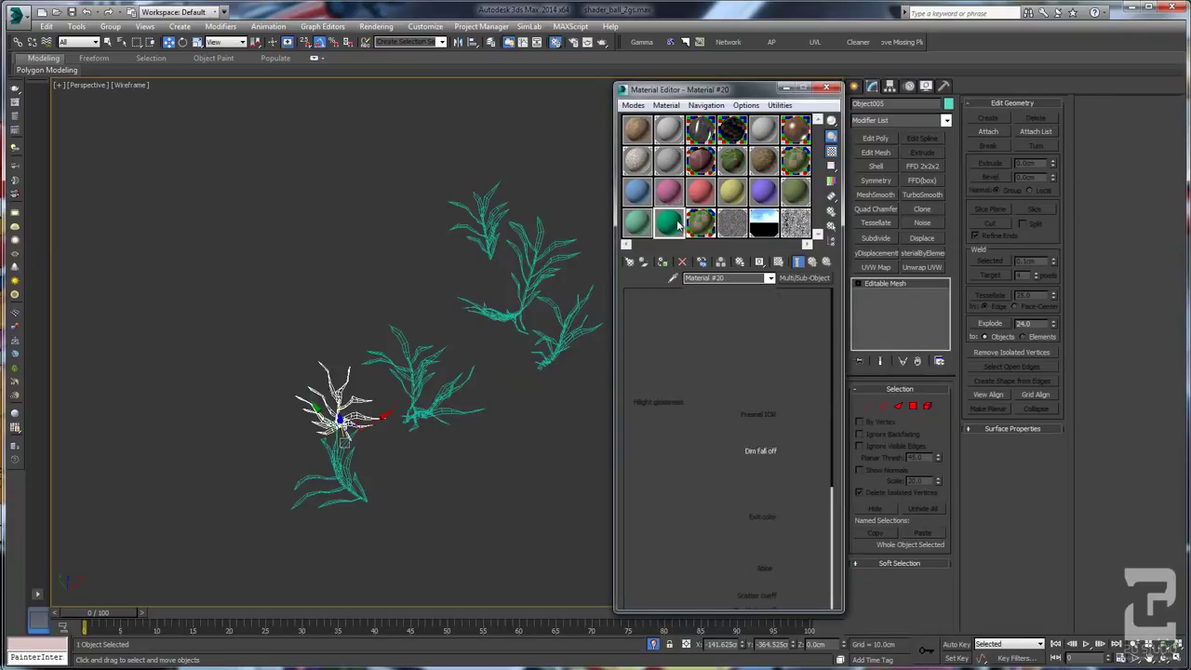
pyautogui.click(275, 220)
pyautogui.moveTo(585, 523); pyautogui.dragTo(584, 522)
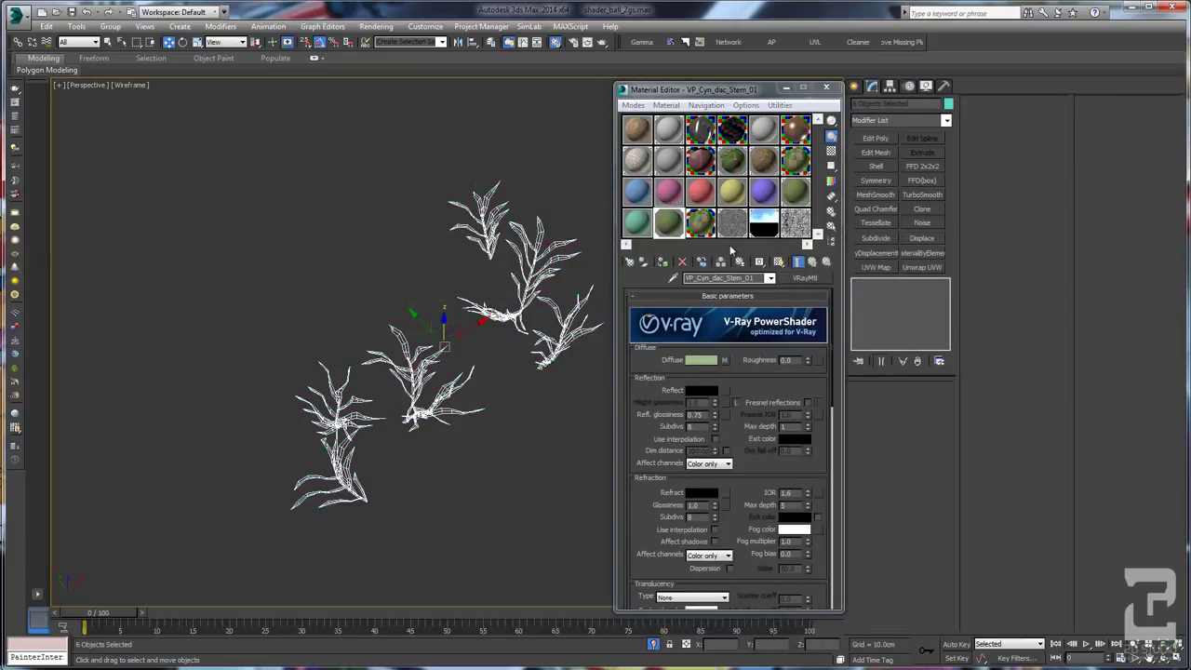
pyautogui.click(663, 262)
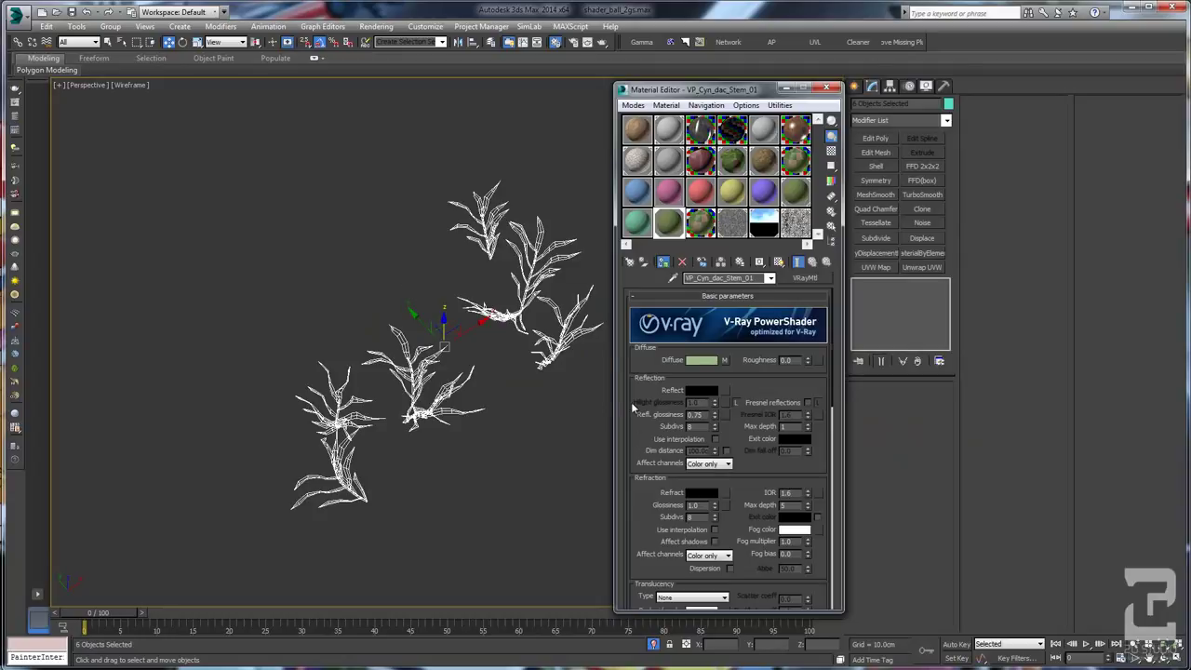
# Step: Replace the stem material's diffuse bitmap with a Forest Color map and clear its default sub-map
pyautogui.click(725, 360)
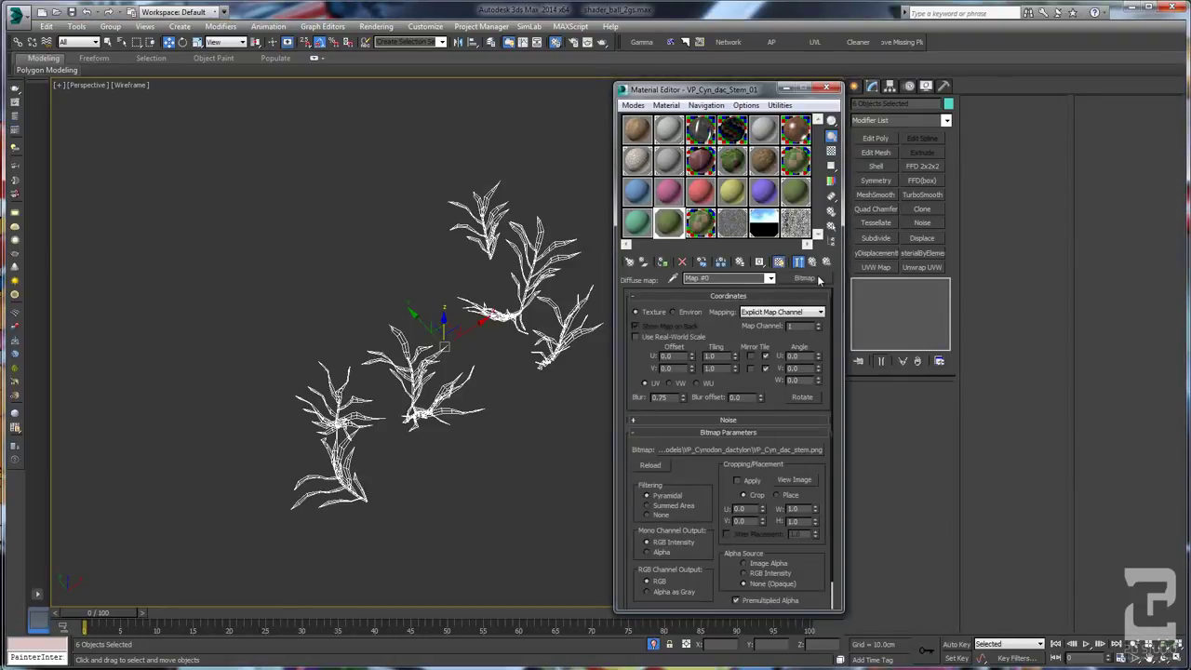
pyautogui.click(809, 279)
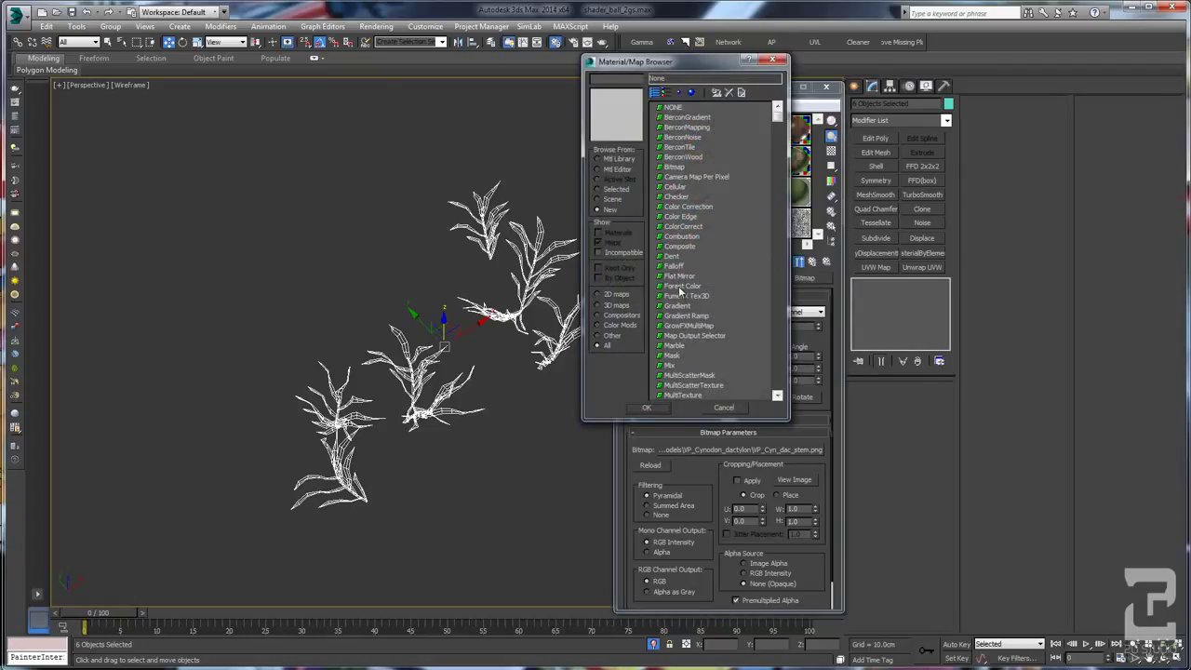
pyautogui.doubleClick(680, 287)
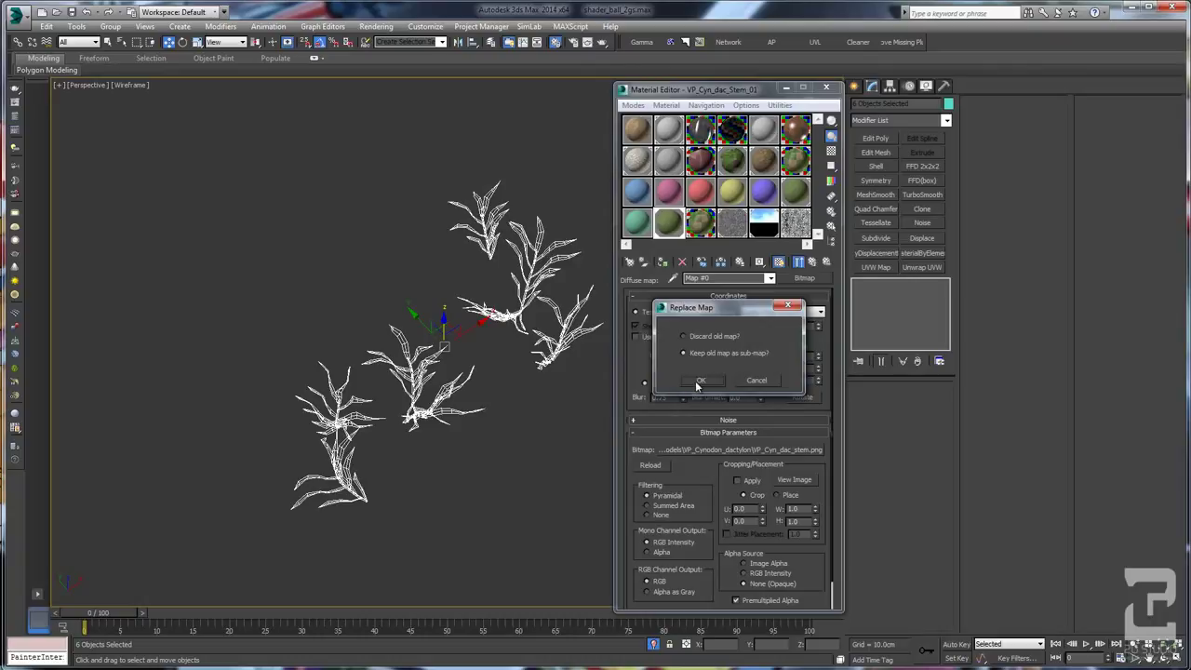
pyautogui.click(700, 381)
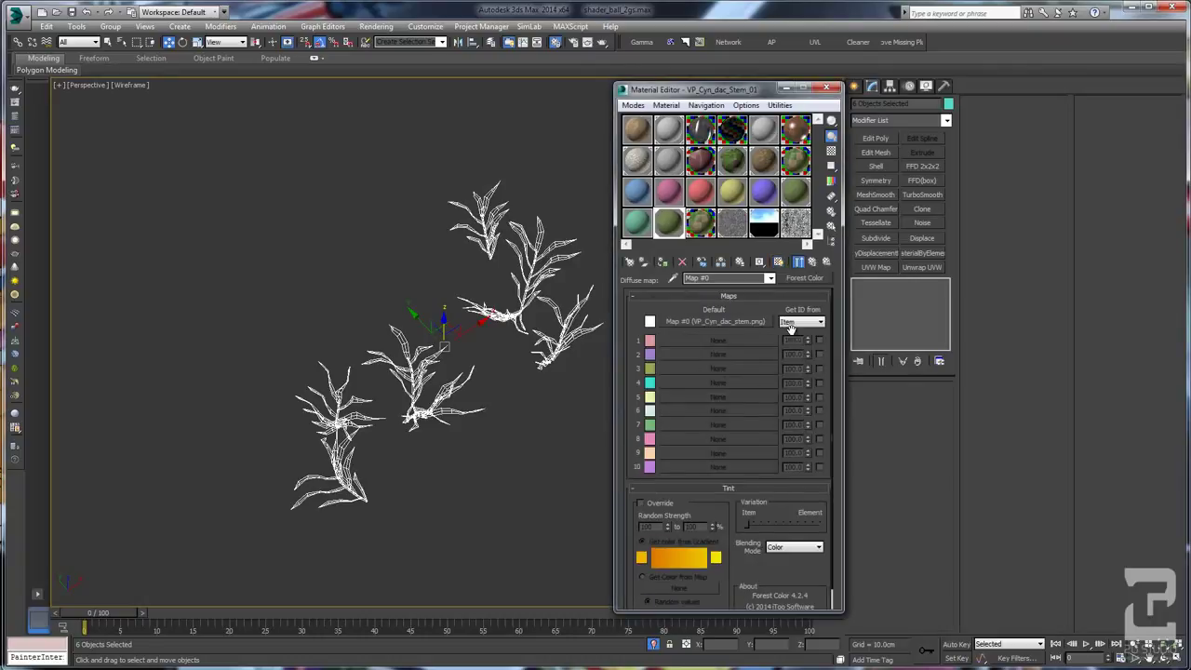
pyautogui.rightClick(695, 324)
pyautogui.click(735, 391)
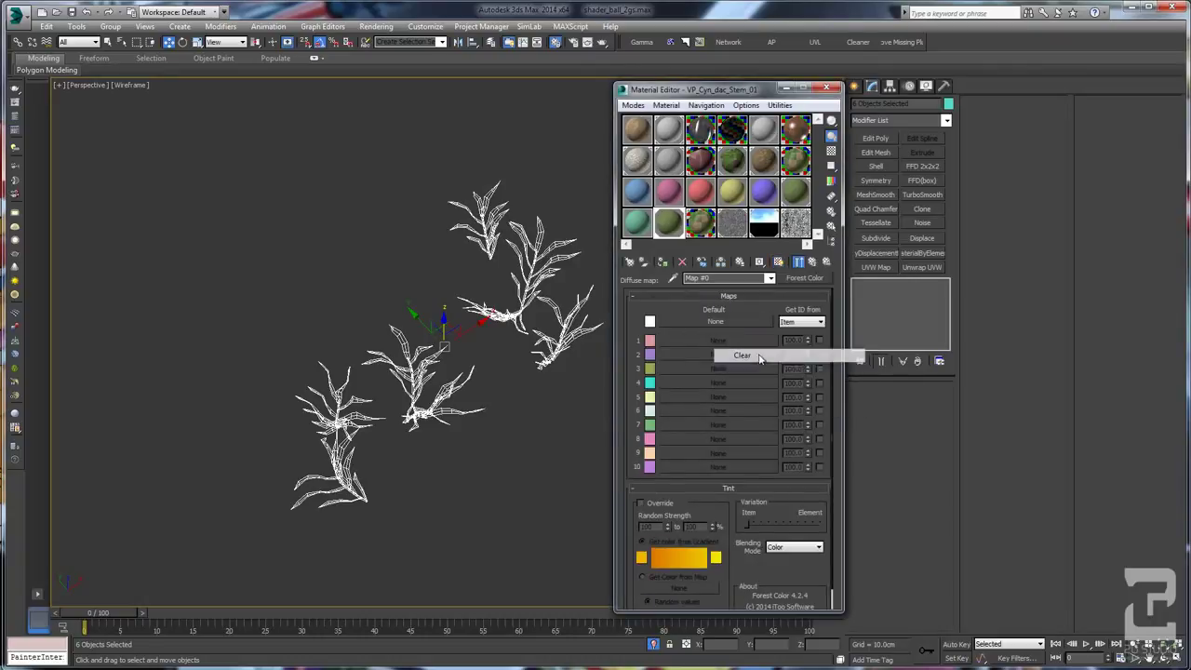
# Step: Enable the Forest Color tint override and set it to get its color from a map
pyautogui.click(640, 502)
pyautogui.scroll(-1, 640, 484)
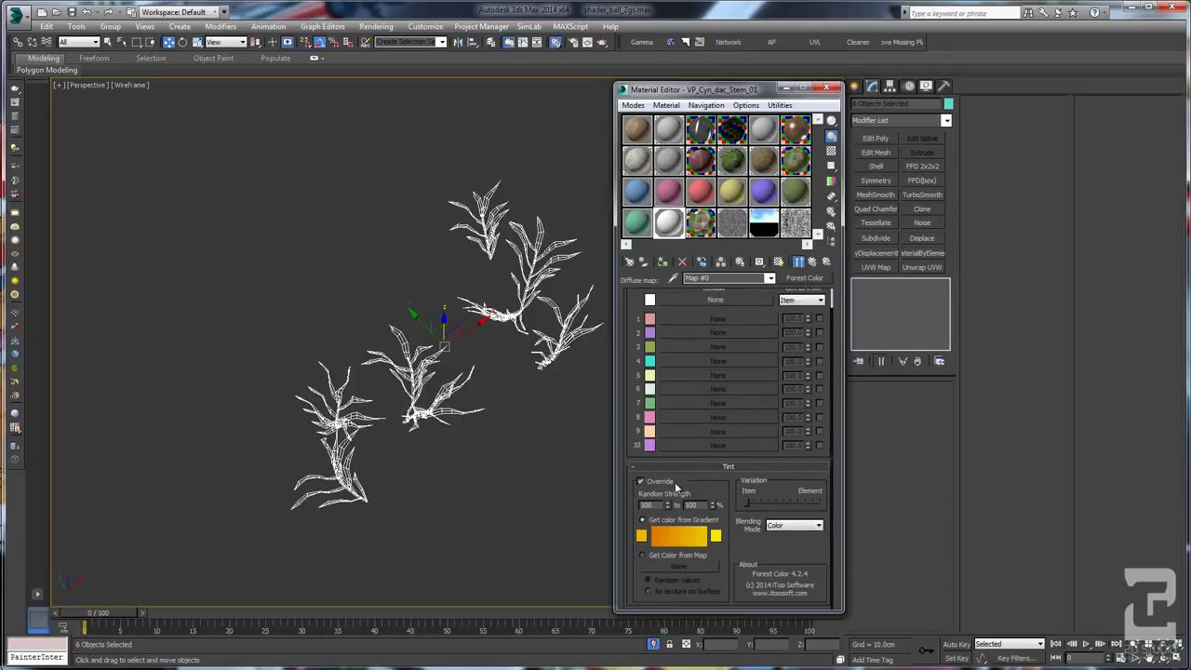
pyautogui.click(662, 556)
pyautogui.click(679, 566)
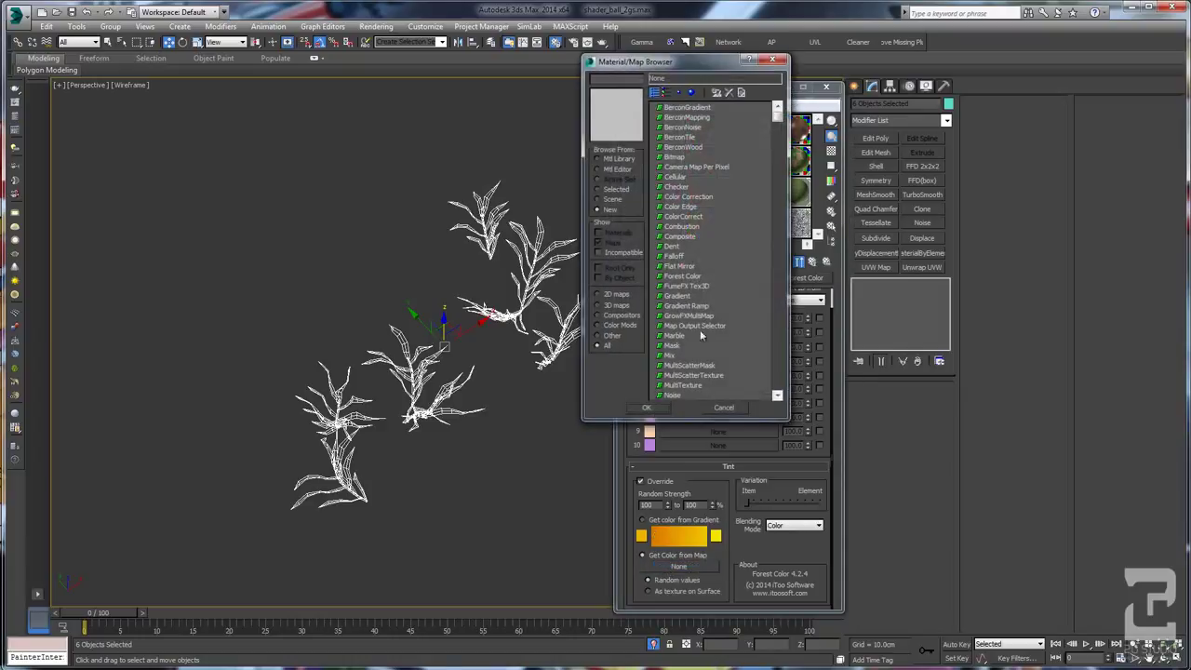
pyautogui.doubleClick(680, 268)
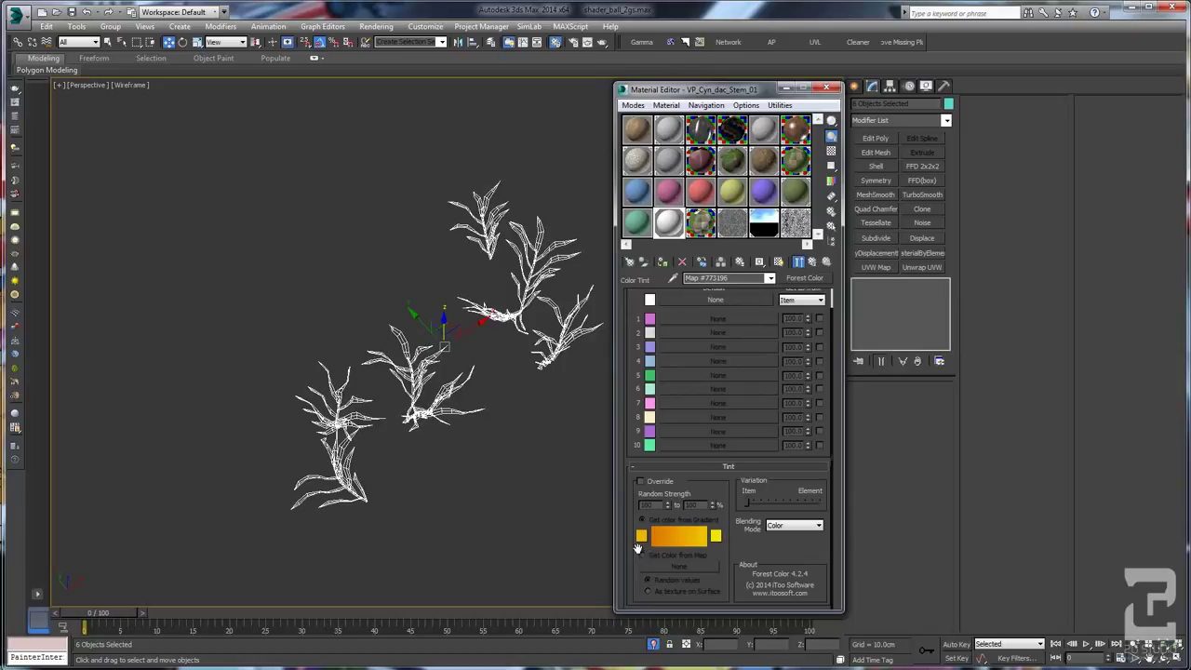
pyautogui.click(640, 481)
pyautogui.click(644, 556)
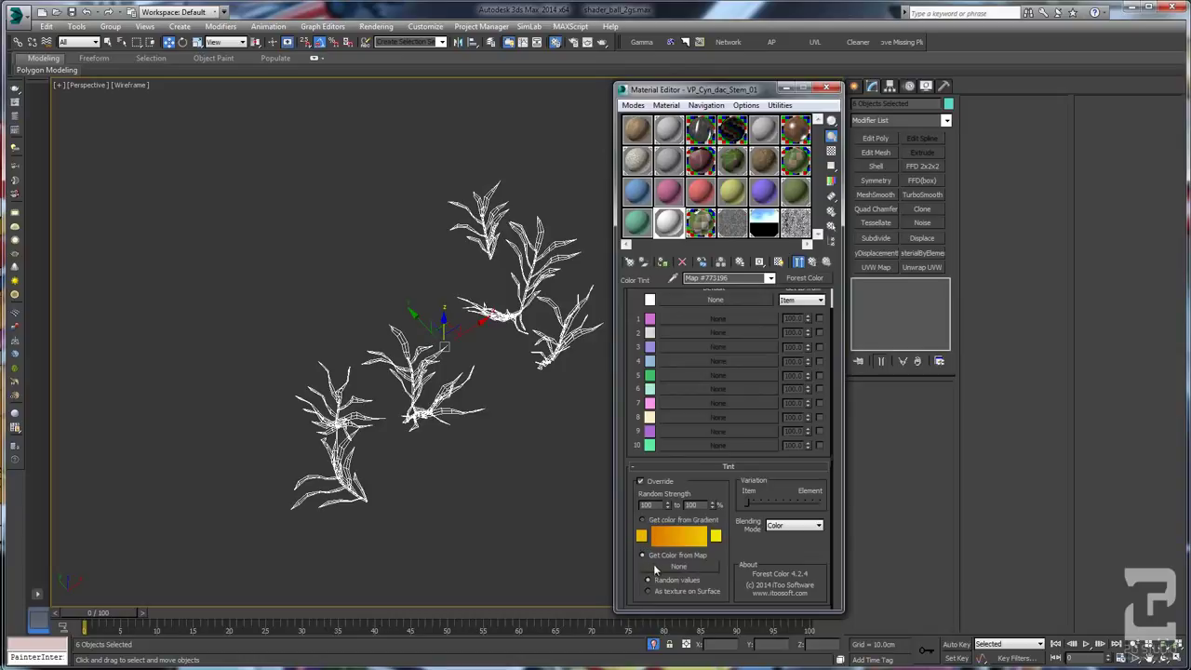
pyautogui.click(678, 566)
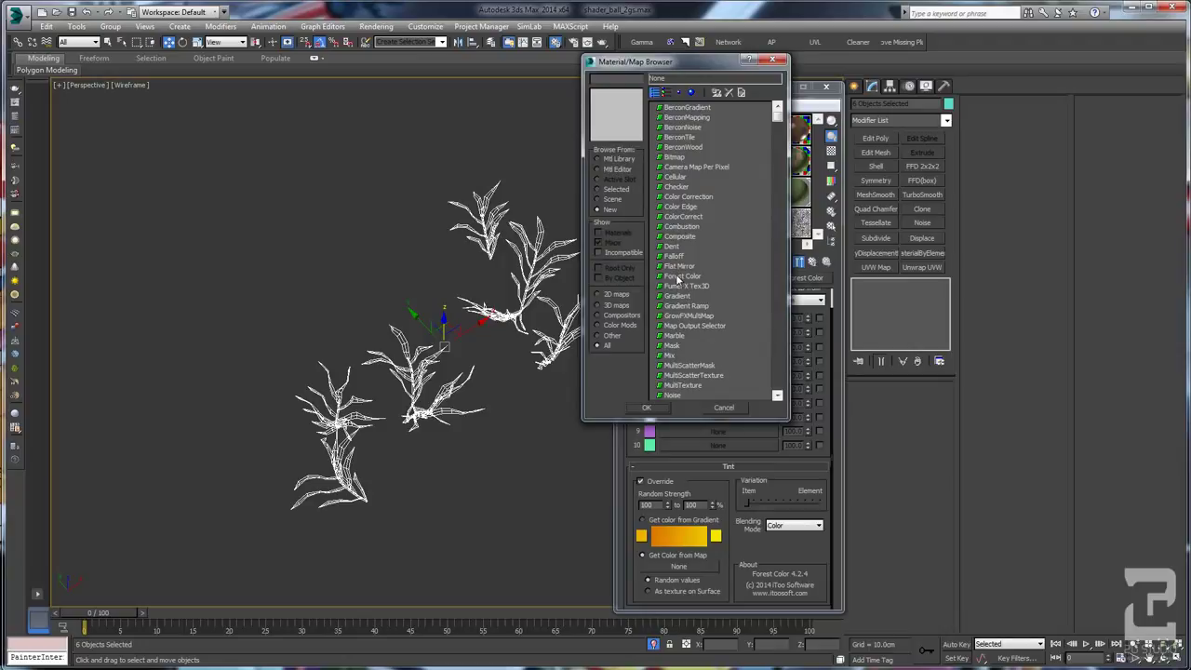
pyautogui.doubleClick(674, 158)
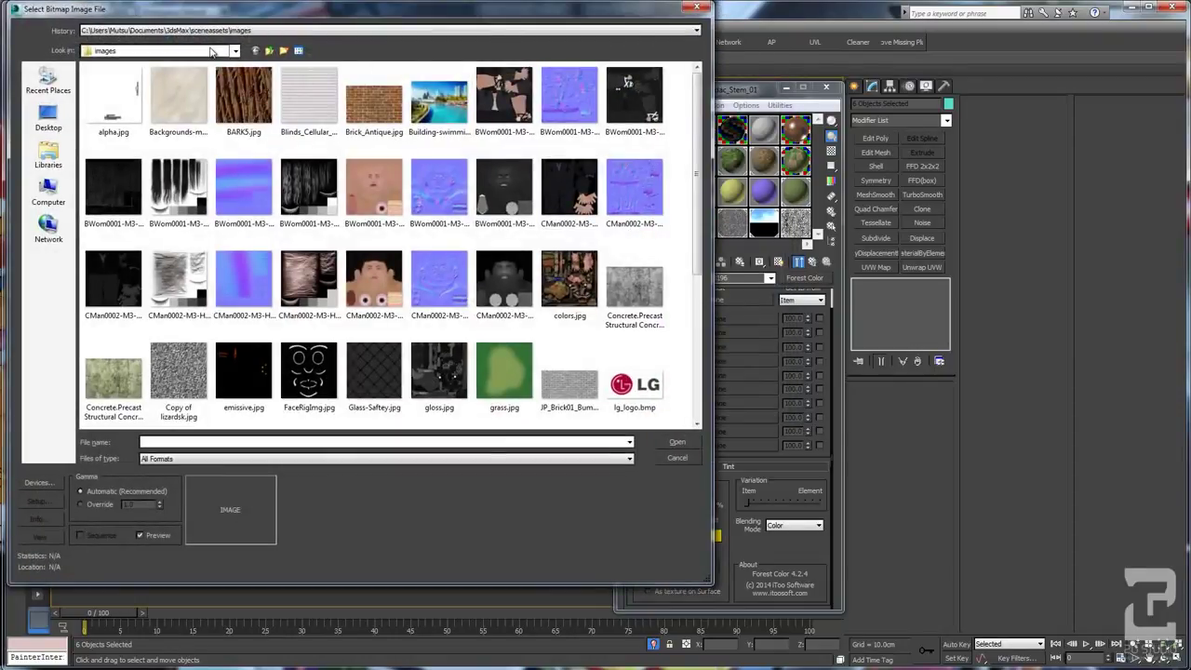
pyautogui.click(213, 51)
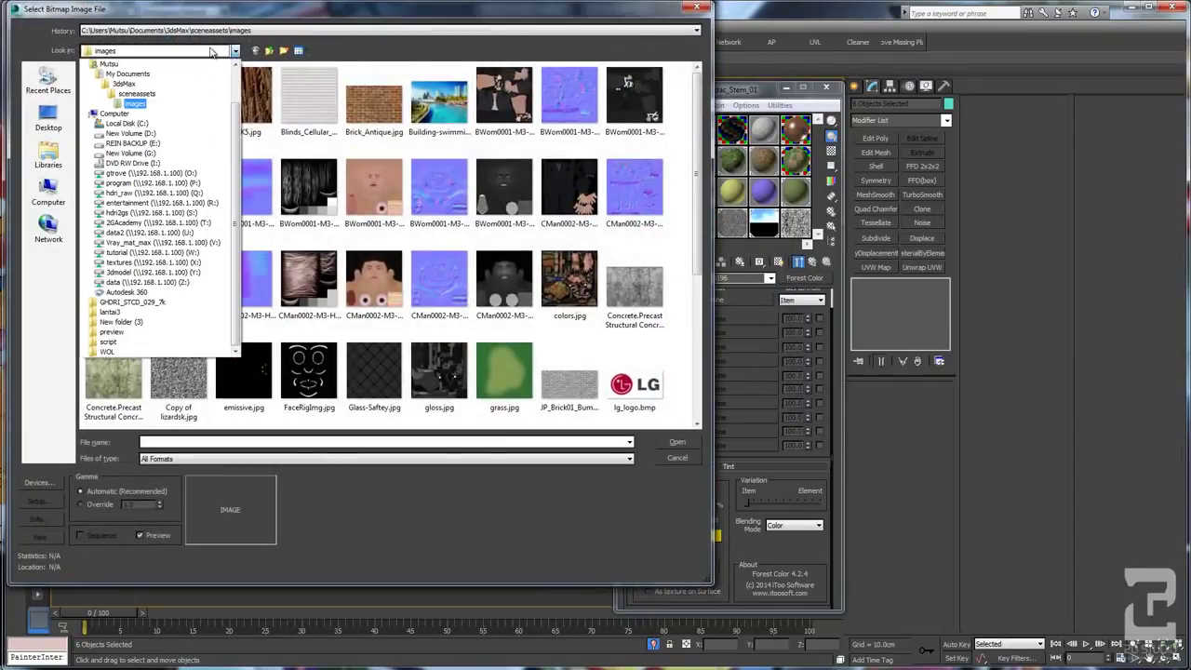
pyautogui.click(655, 457)
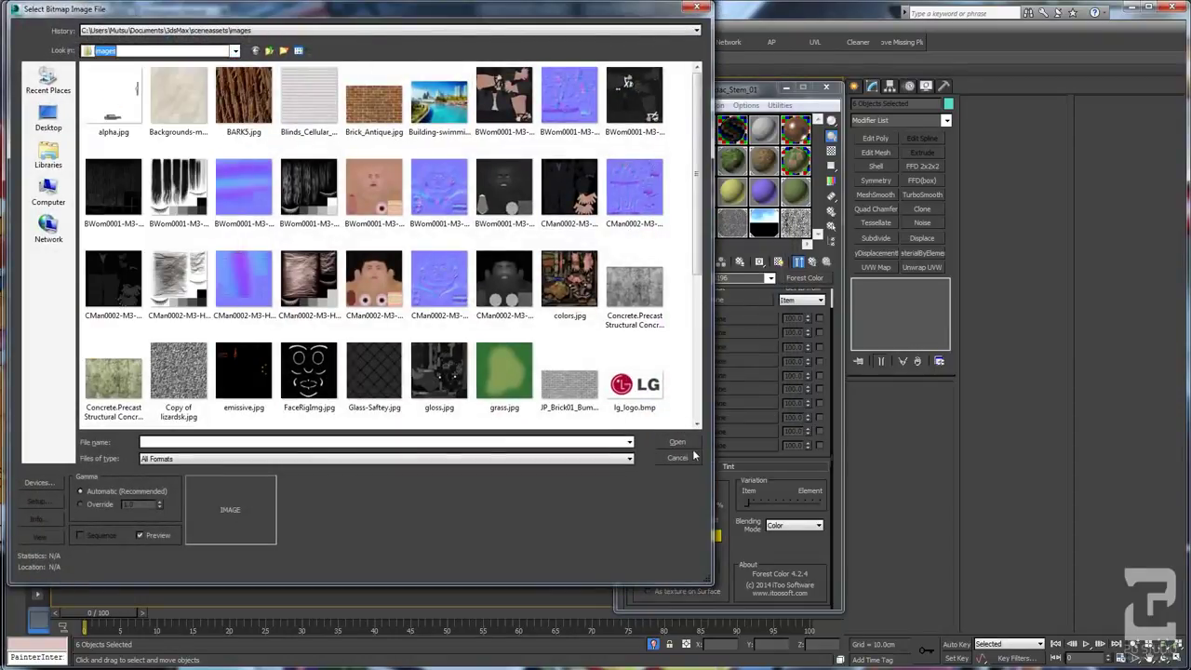
pyautogui.click(689, 456)
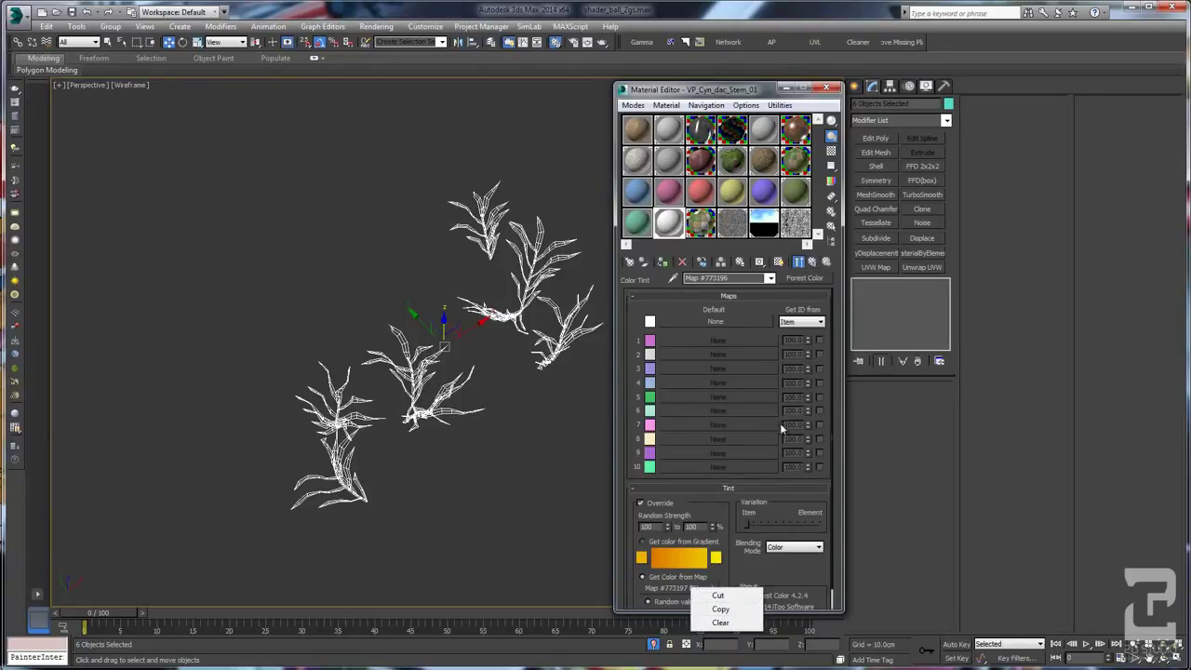
pyautogui.click(812, 263)
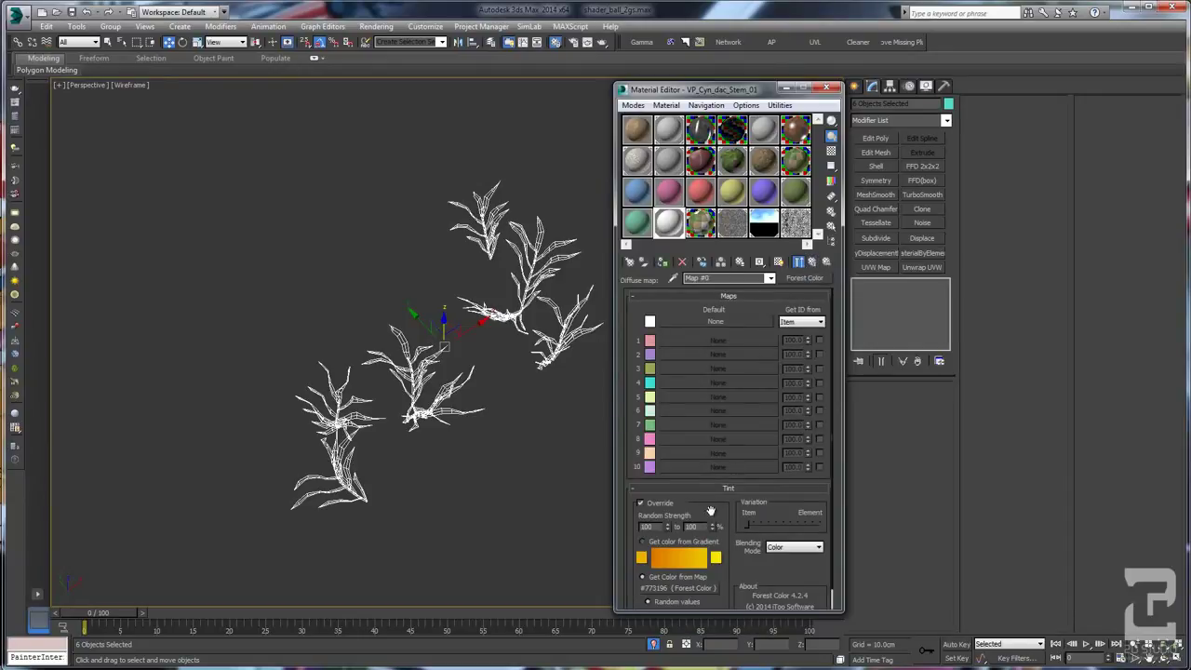
pyautogui.rightClick(693, 585)
pyautogui.click(721, 623)
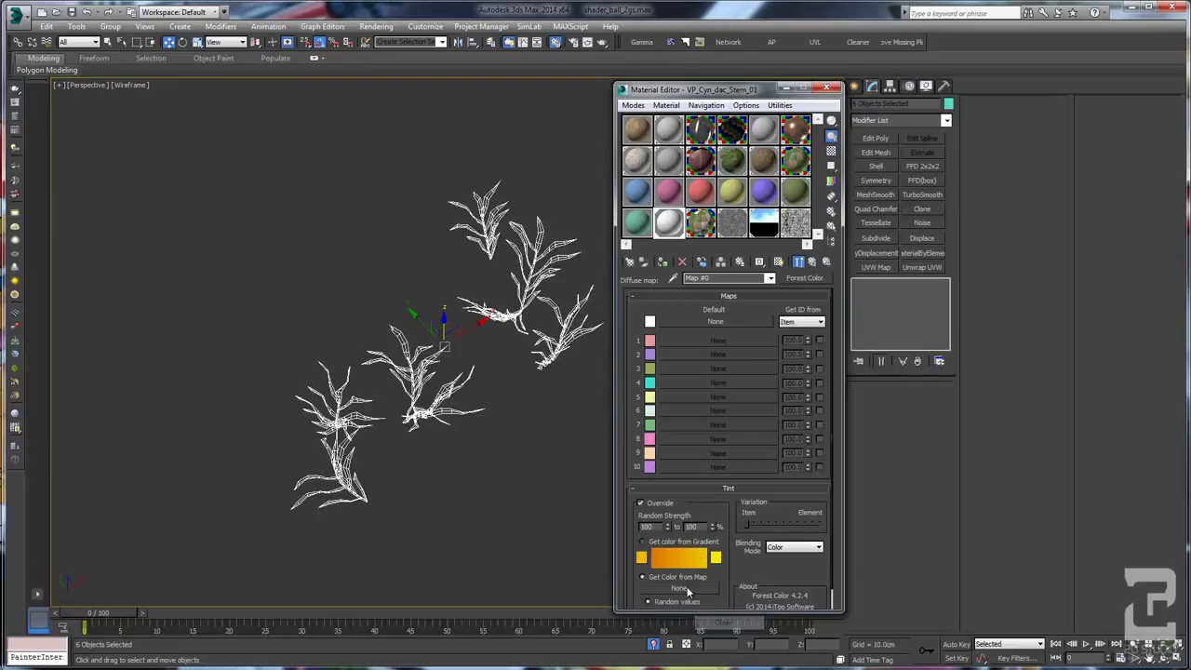
# Step: Load Grass0081_L_seam2b_med.jpg from the cgtextures grass folder as the bitmap for the Forest Color tint
pyautogui.click(686, 587)
pyautogui.doubleClick(675, 157)
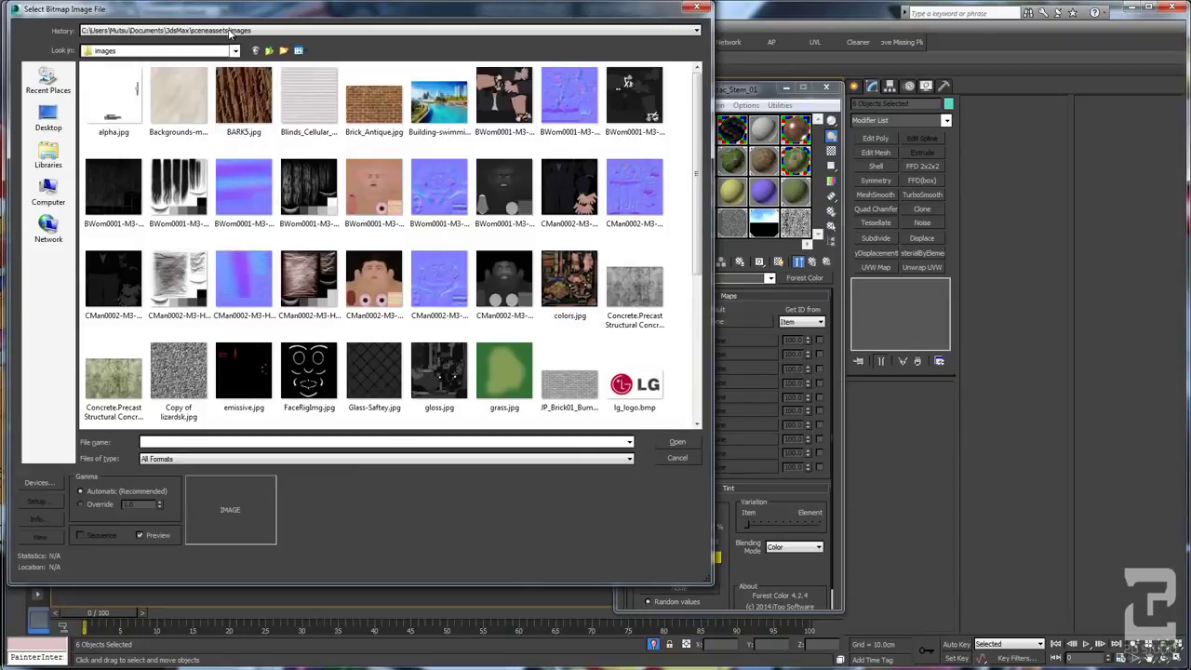
pyautogui.click(230, 30)
pyautogui.click(243, 37)
pyautogui.click(243, 34)
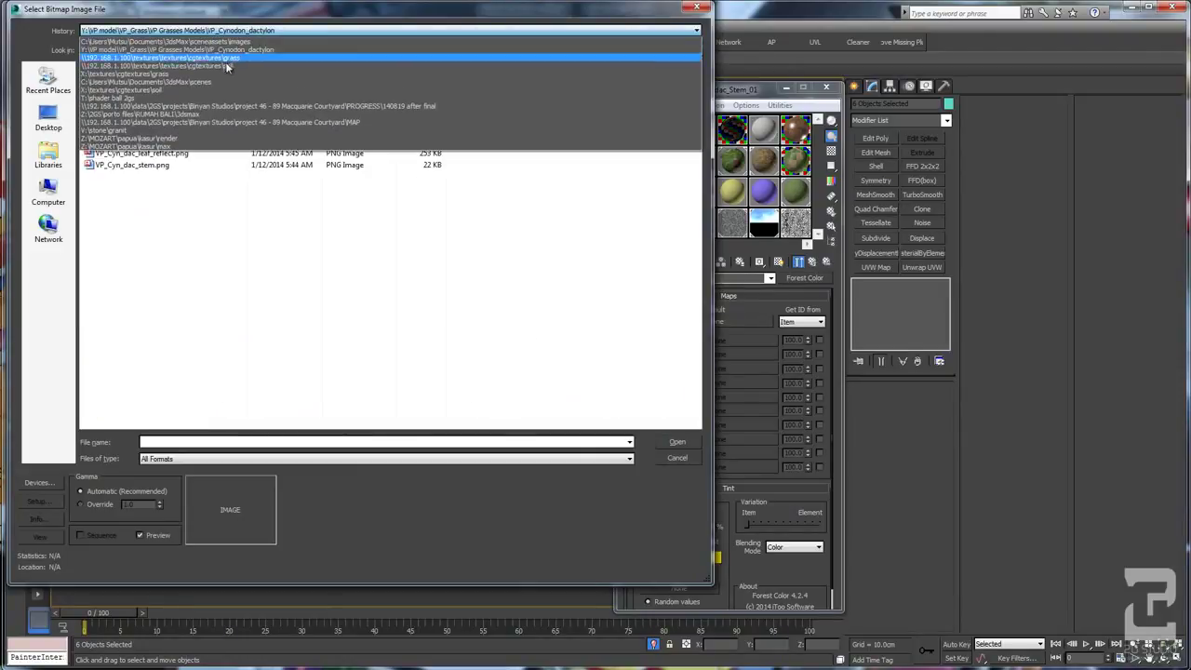
pyautogui.click(226, 102)
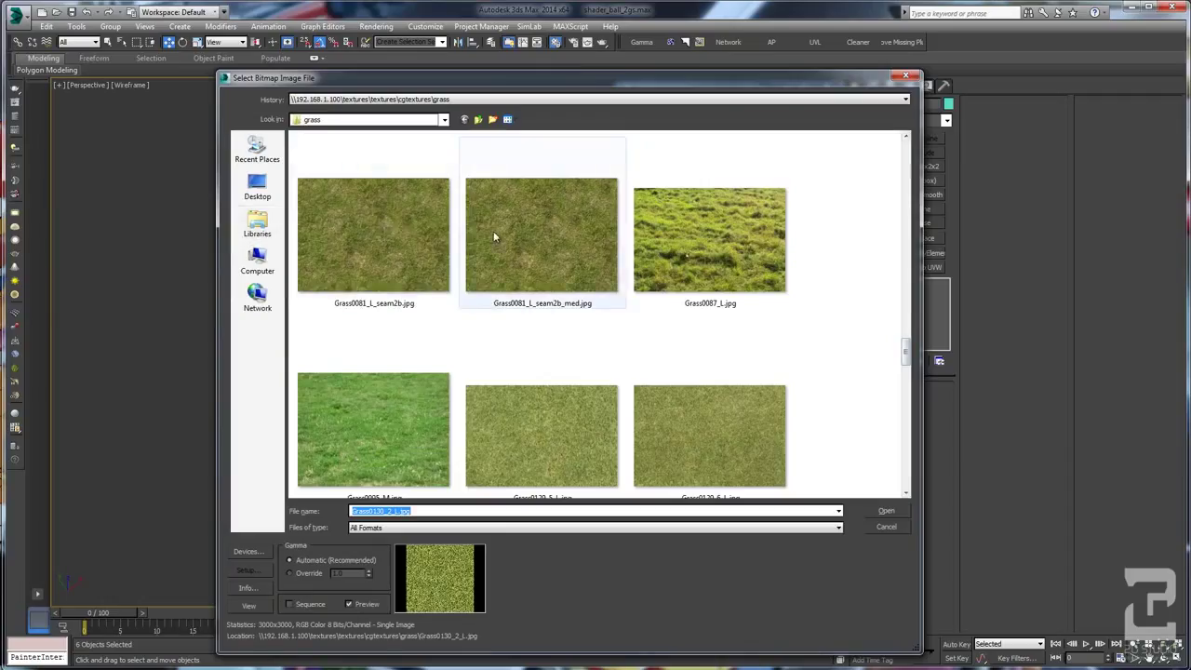
pyautogui.doubleClick(493, 231)
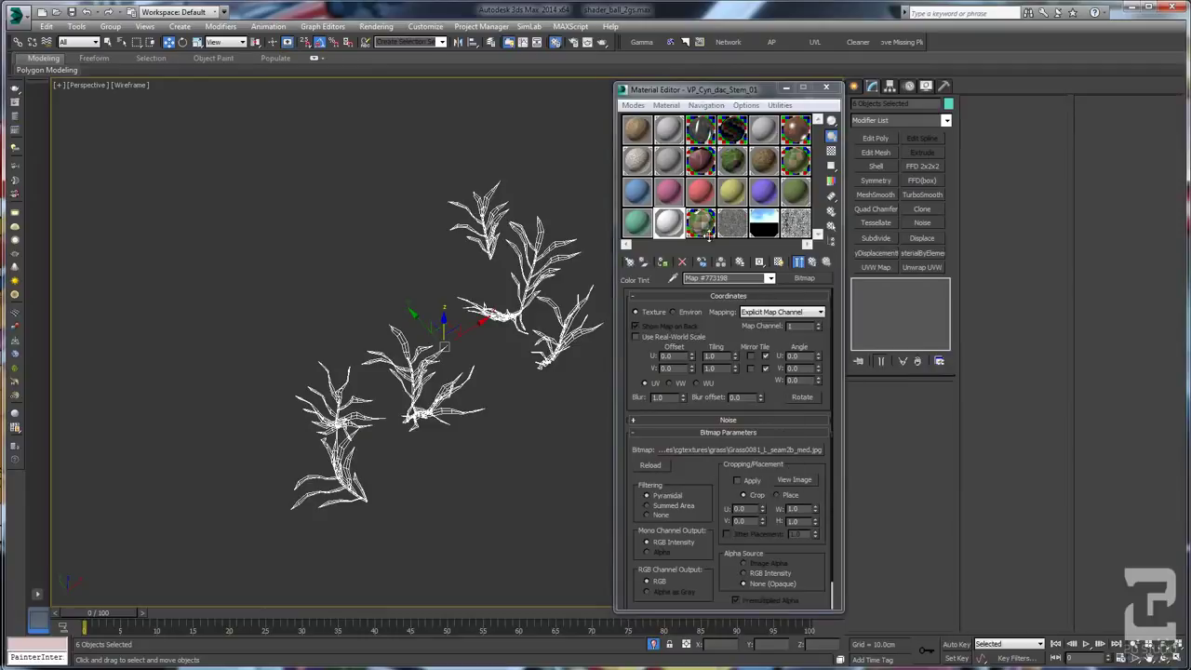
# Step: Preview the grass bitmap's image and set its map channel to 2
pyautogui.click(795, 480)
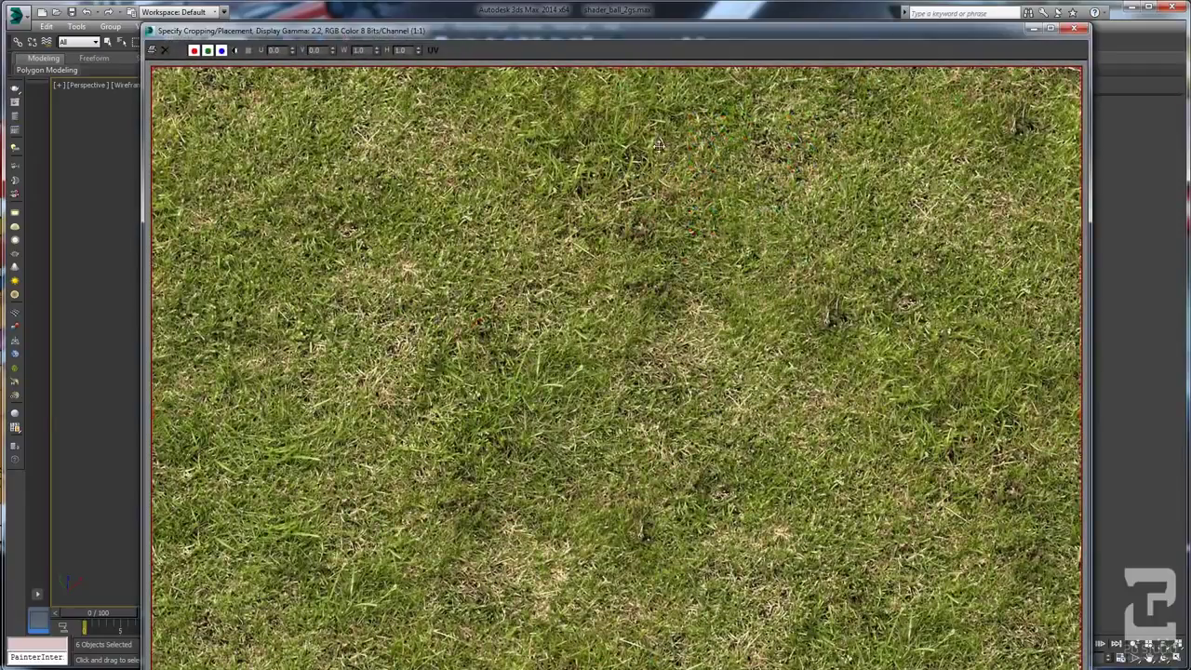
pyautogui.click(1075, 30)
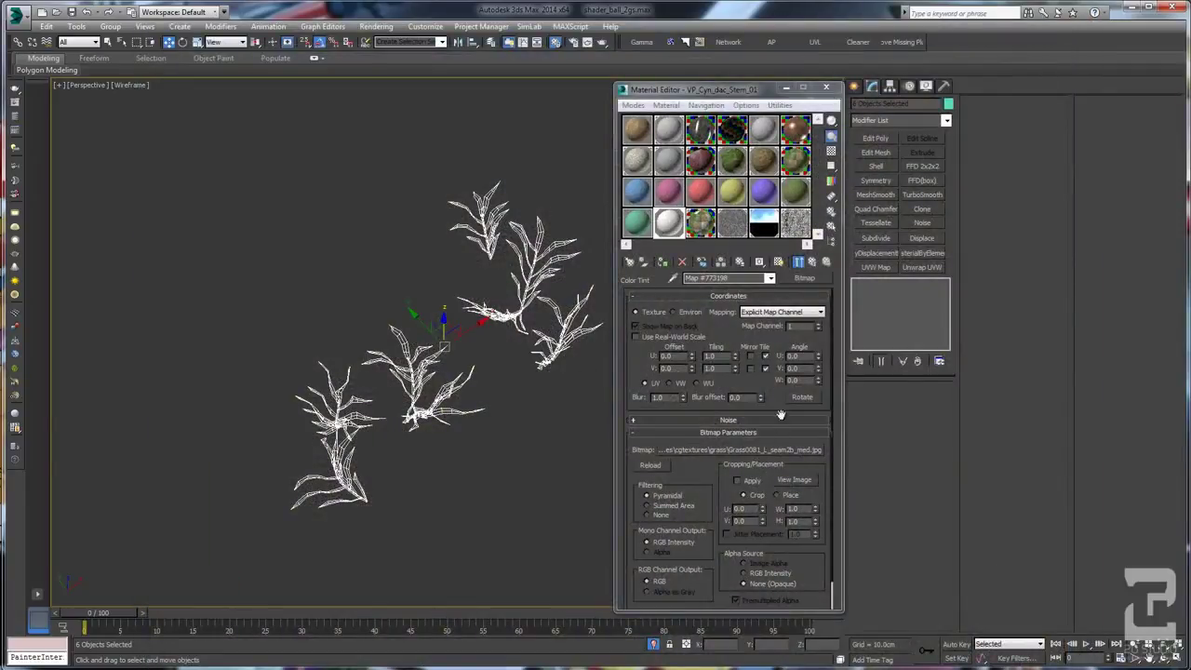
pyautogui.click(821, 322)
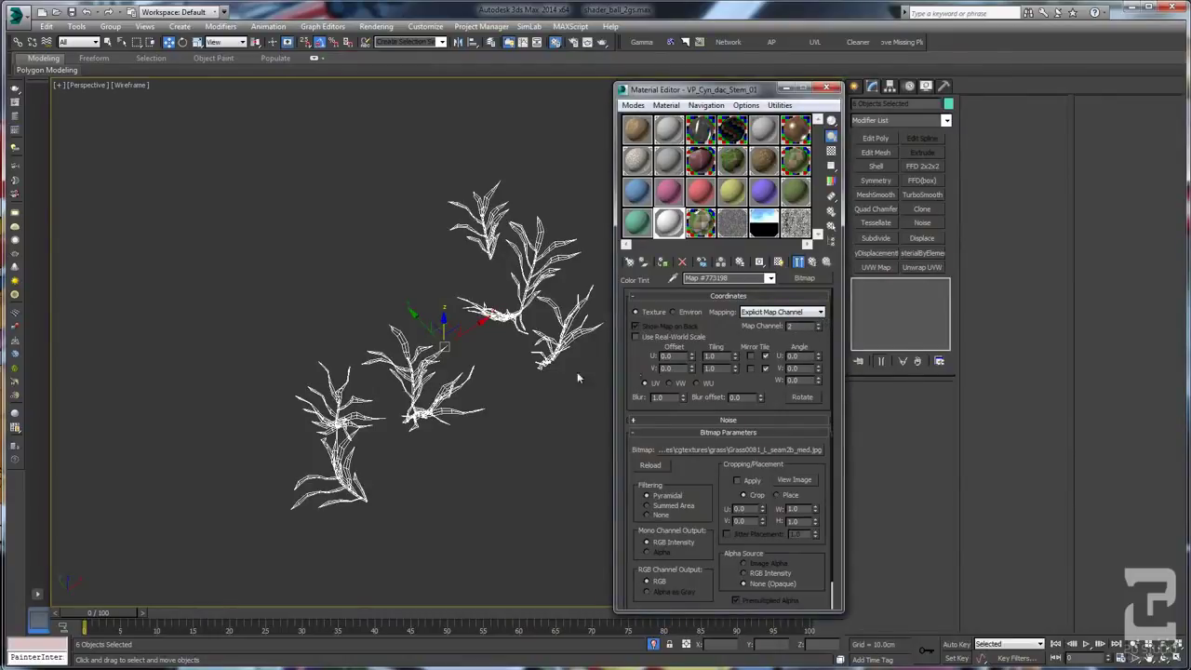
# Step: End the isolation of the six grass plants and show the whole scene in the Top view
pyautogui.rightClick(346, 263)
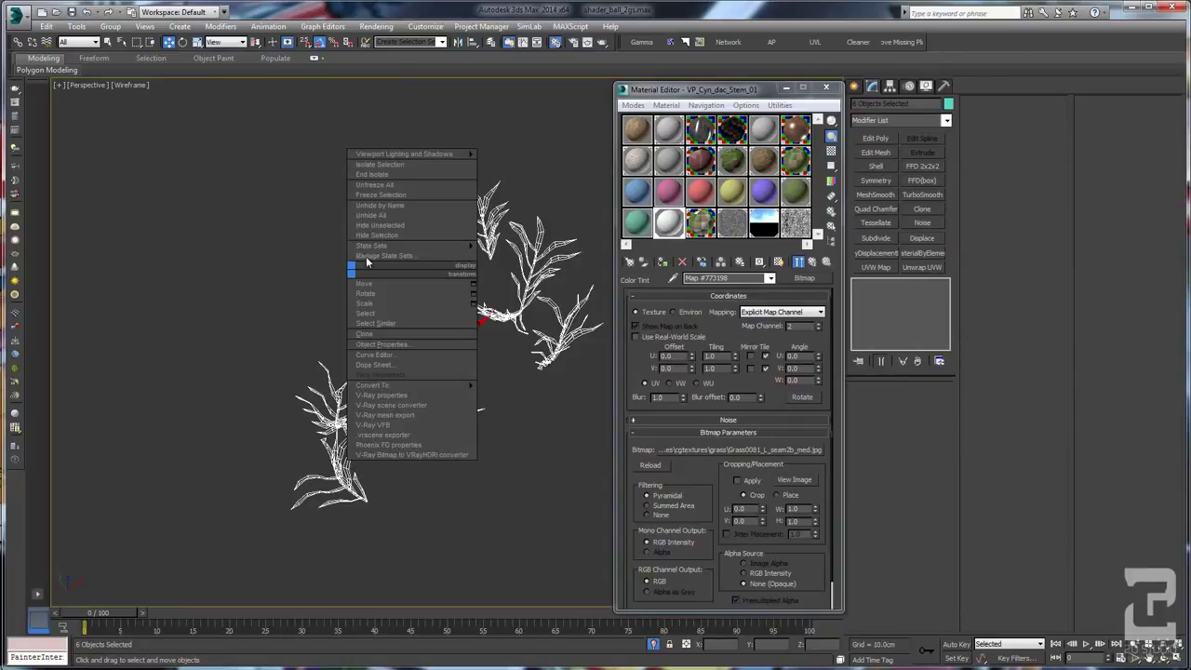
pyautogui.click(399, 174)
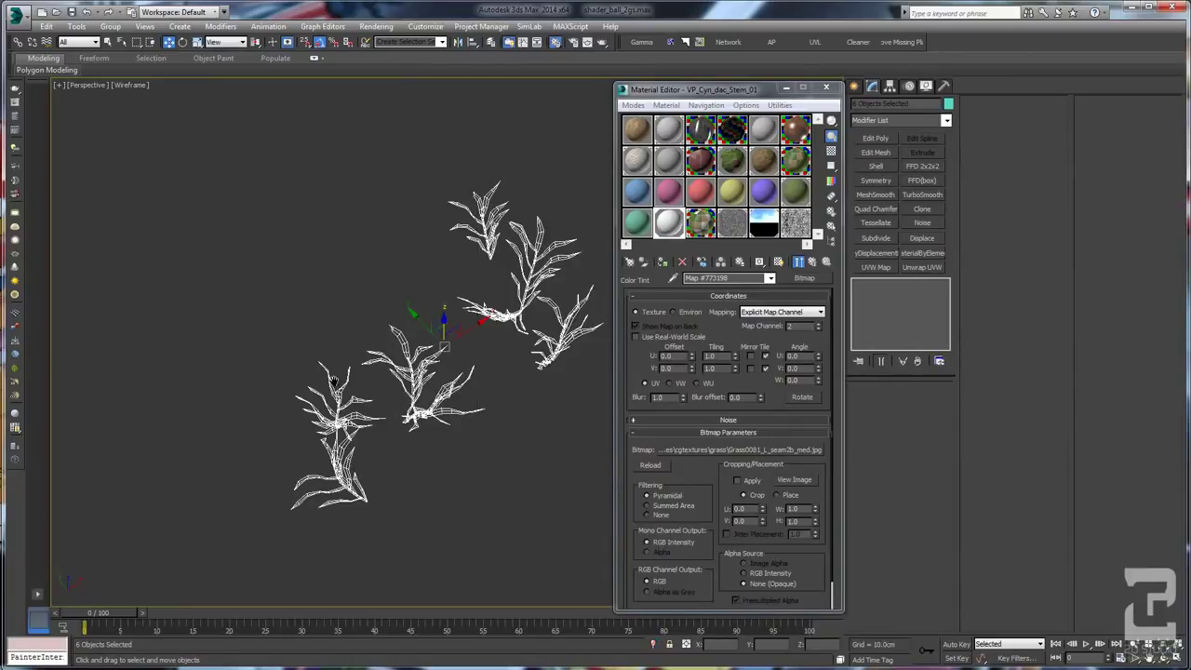
pyautogui.moveTo(333, 314); pyautogui.dragTo(333, 380, button='middle')
pyautogui.press('t')
pyautogui.scroll(-10, 333, 378)
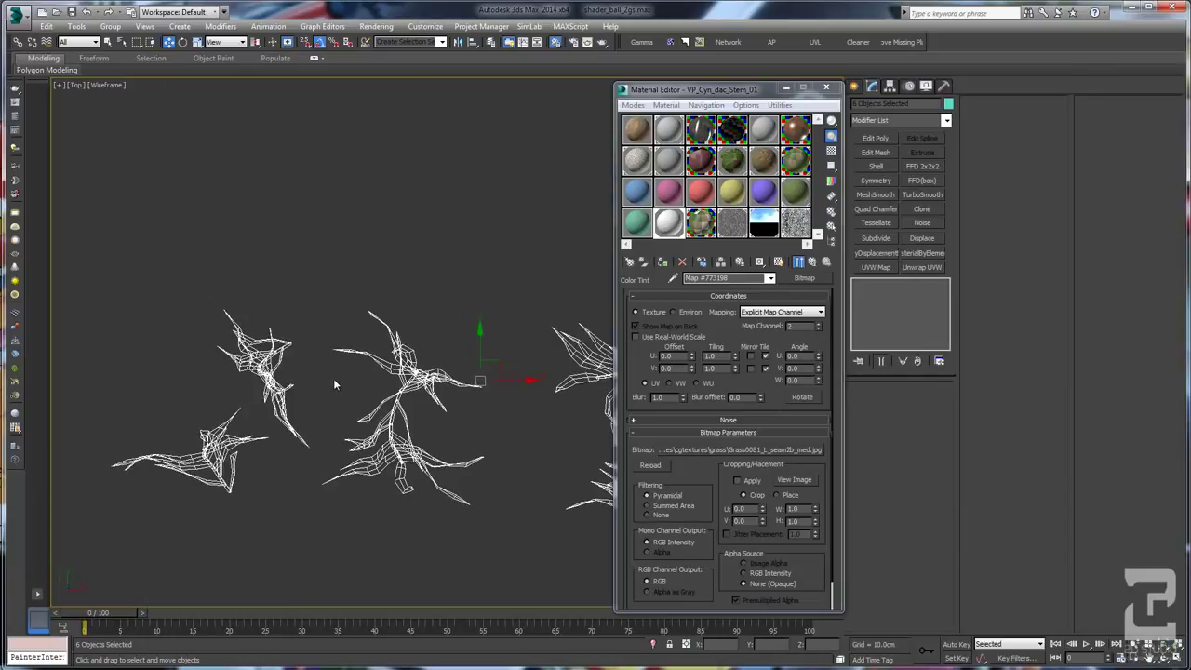
pyautogui.scroll(6, 308, 219)
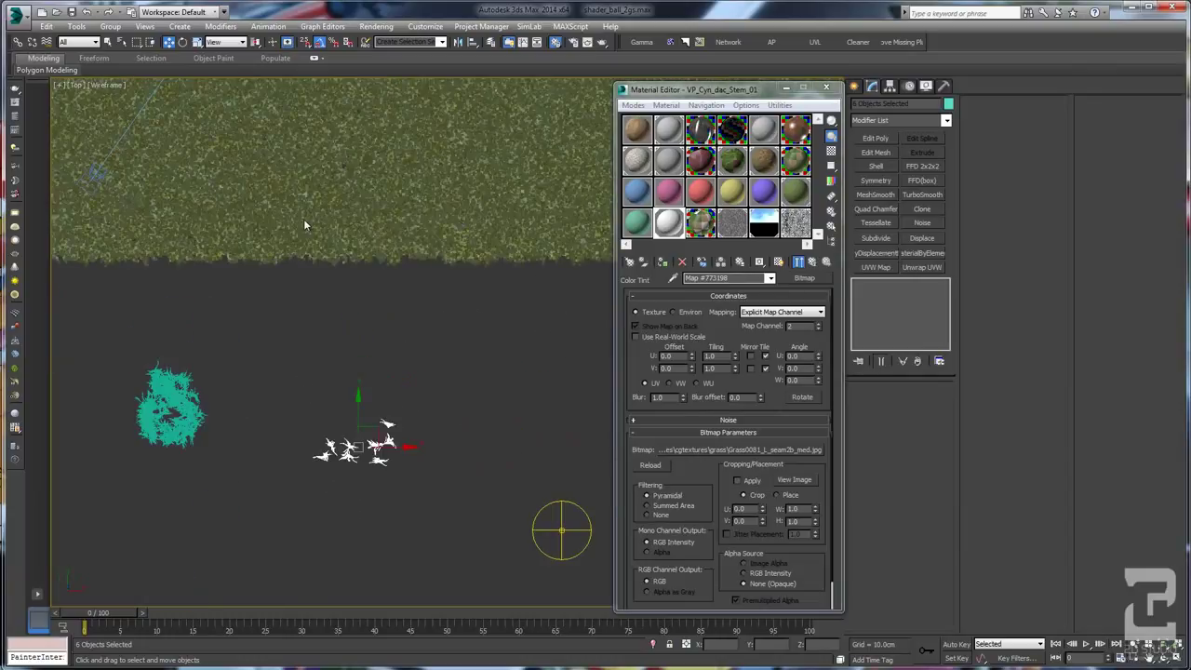
# Step: Isolate the ground plane beneath the grass and show it in the Perspective view
pyautogui.scroll(4, 302, 261)
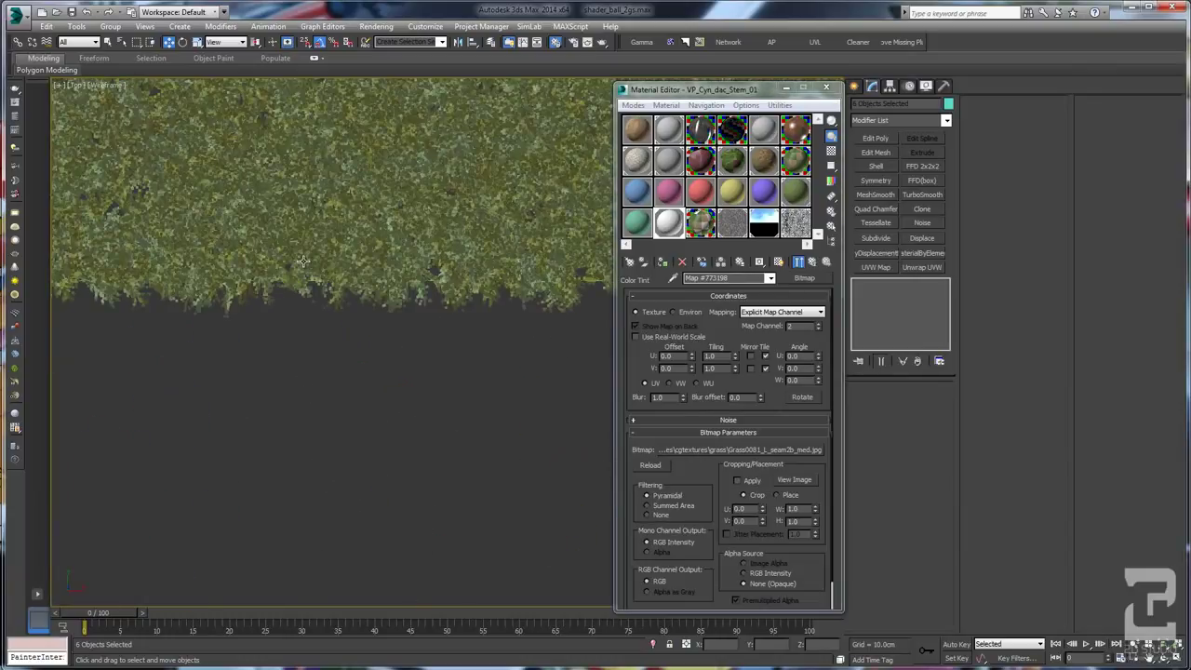
pyautogui.scroll(5, 270, 279)
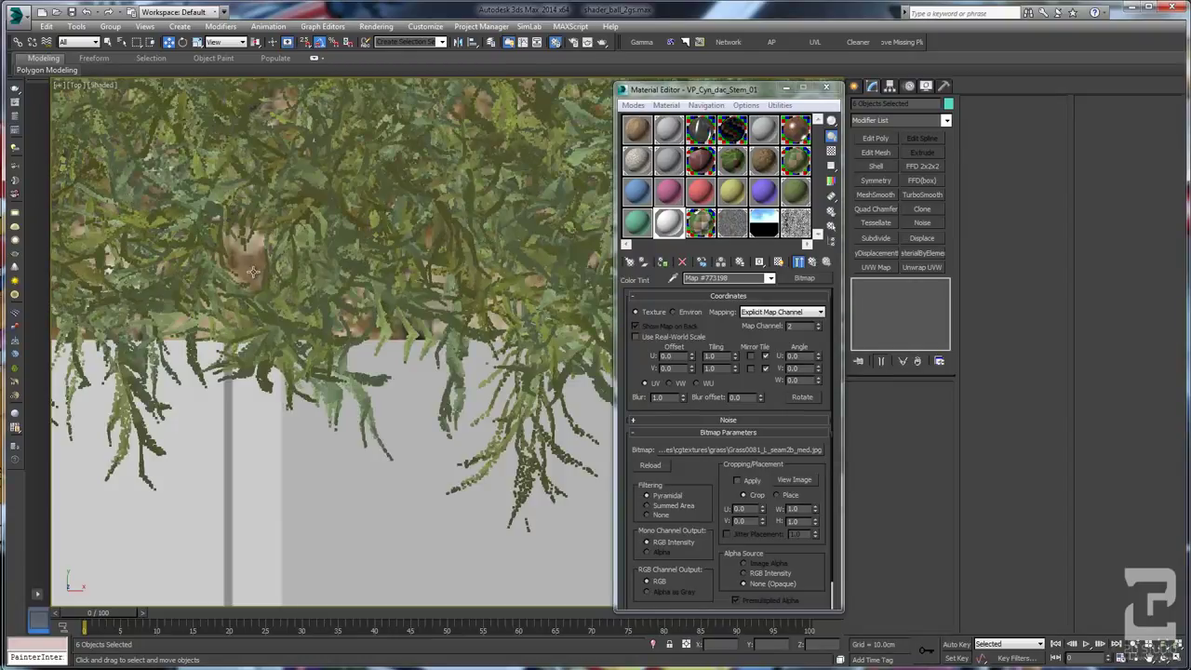
pyautogui.click(250, 265)
pyautogui.hotkey('alt', 'q')
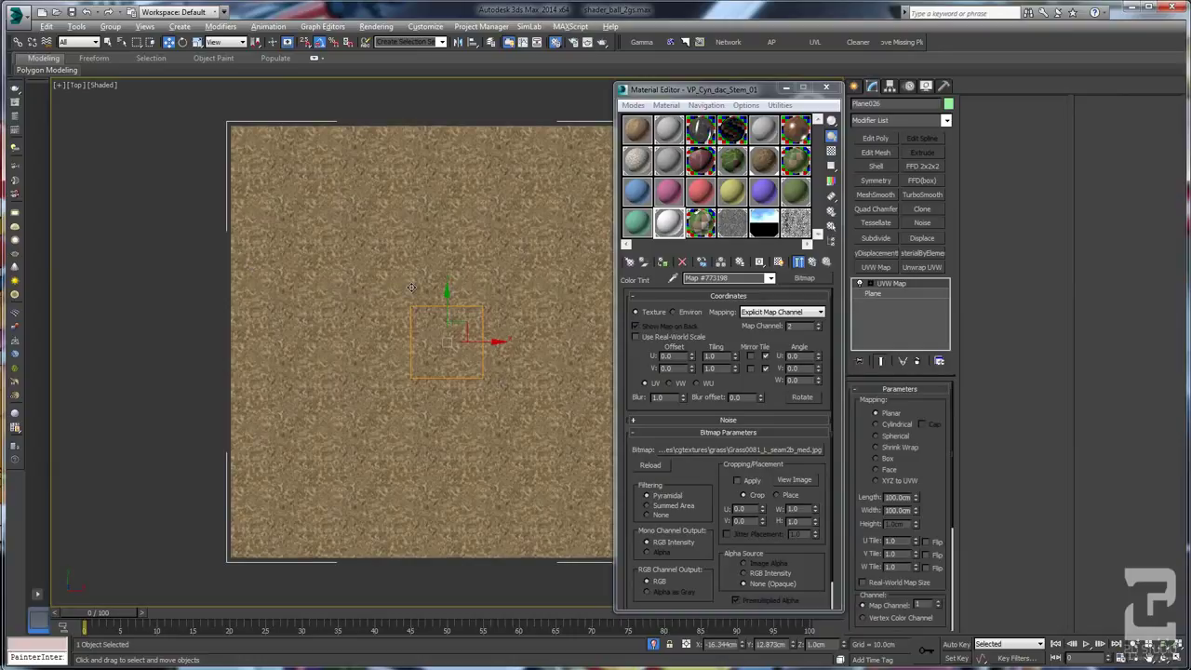
pyautogui.press('p')
pyautogui.press('z')
pyautogui.keyDown('alt'); pyautogui.moveTo(410, 287); pyautogui.dragTo(420, 331, button='middle'); pyautogui.keyUp('alt')
pyautogui.scroll(5, 421, 330)
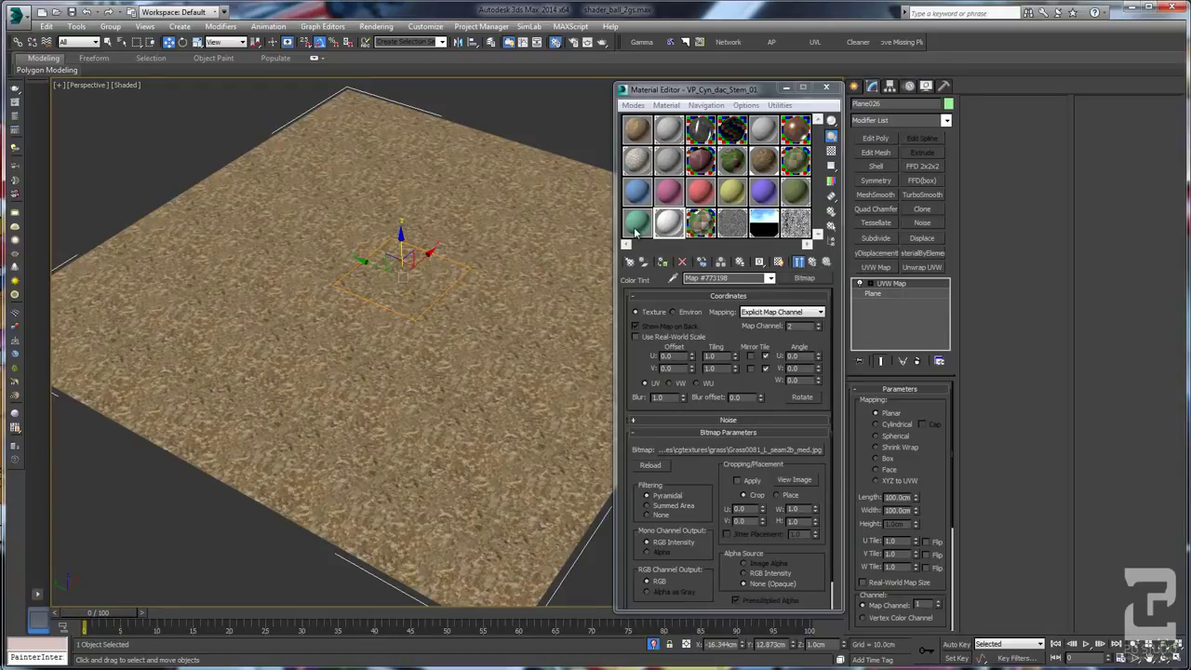
# Step: Copy the grass bitmap from the VP_Cyn_dac_Stem_01 Forest Color tint into the diffuse map of Material #19
pyautogui.click(668, 226)
pyautogui.click(675, 229)
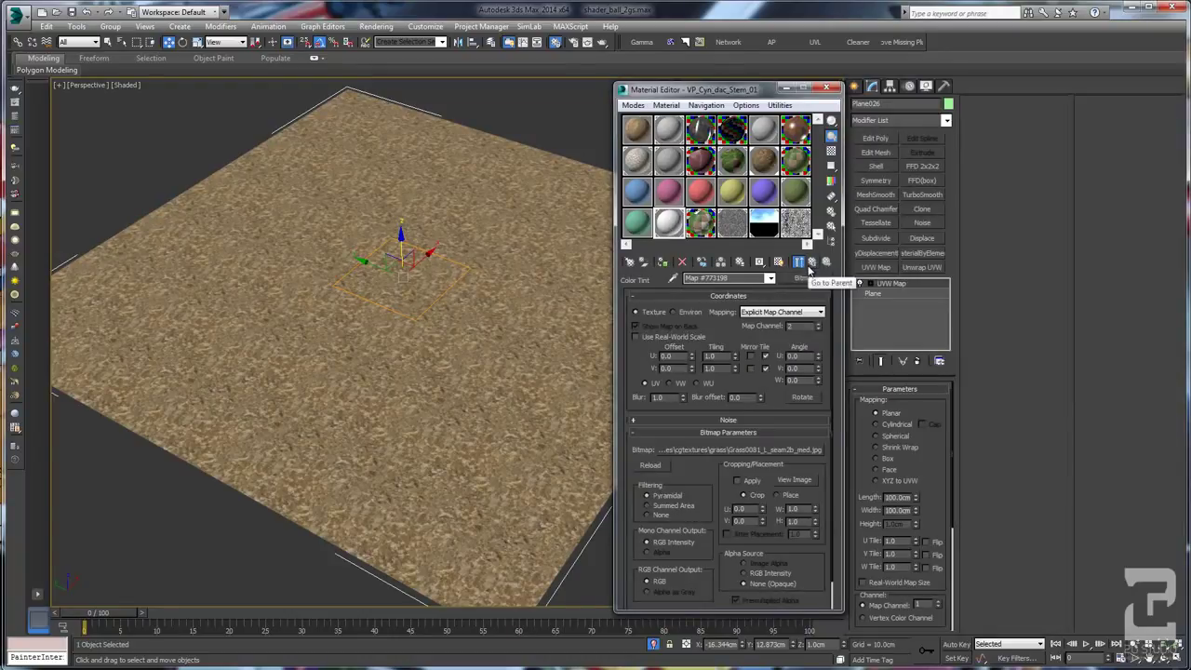
pyautogui.click(814, 263)
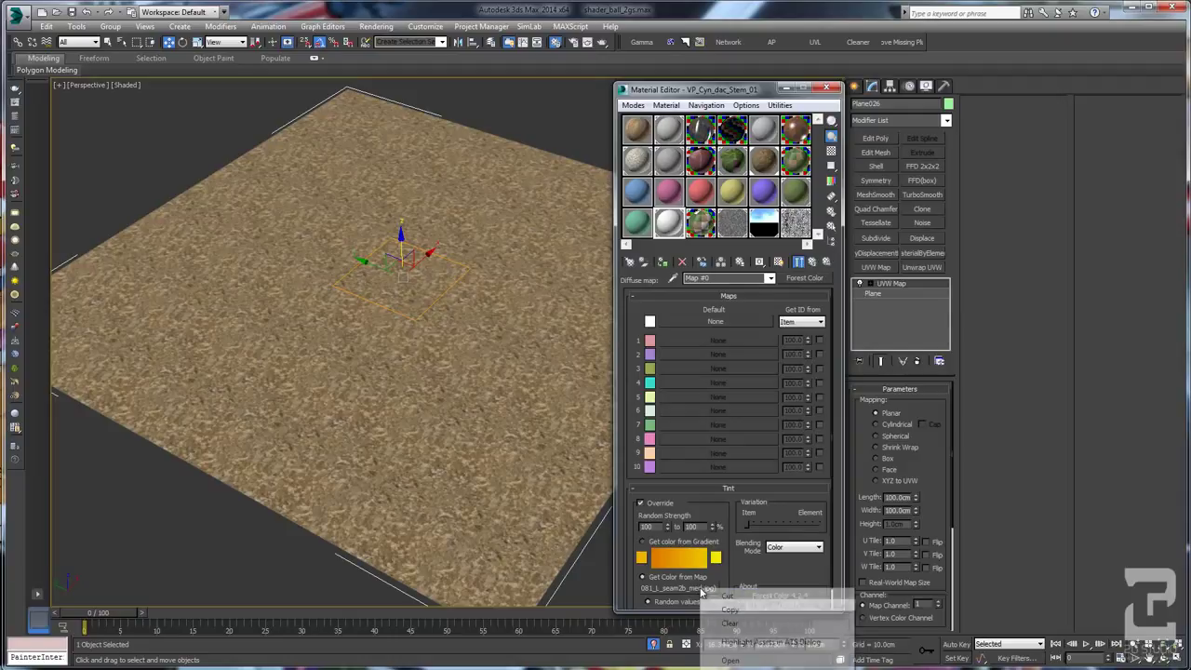
pyautogui.click(637, 222)
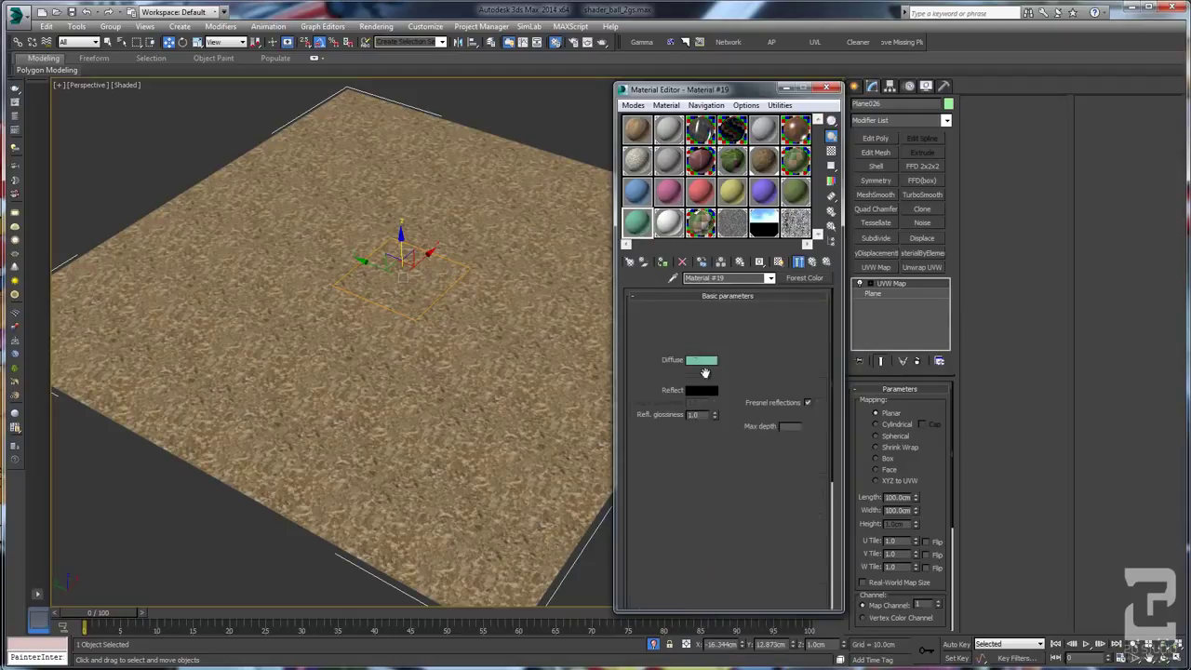
pyautogui.rightClick(725, 364)
pyautogui.click(749, 381)
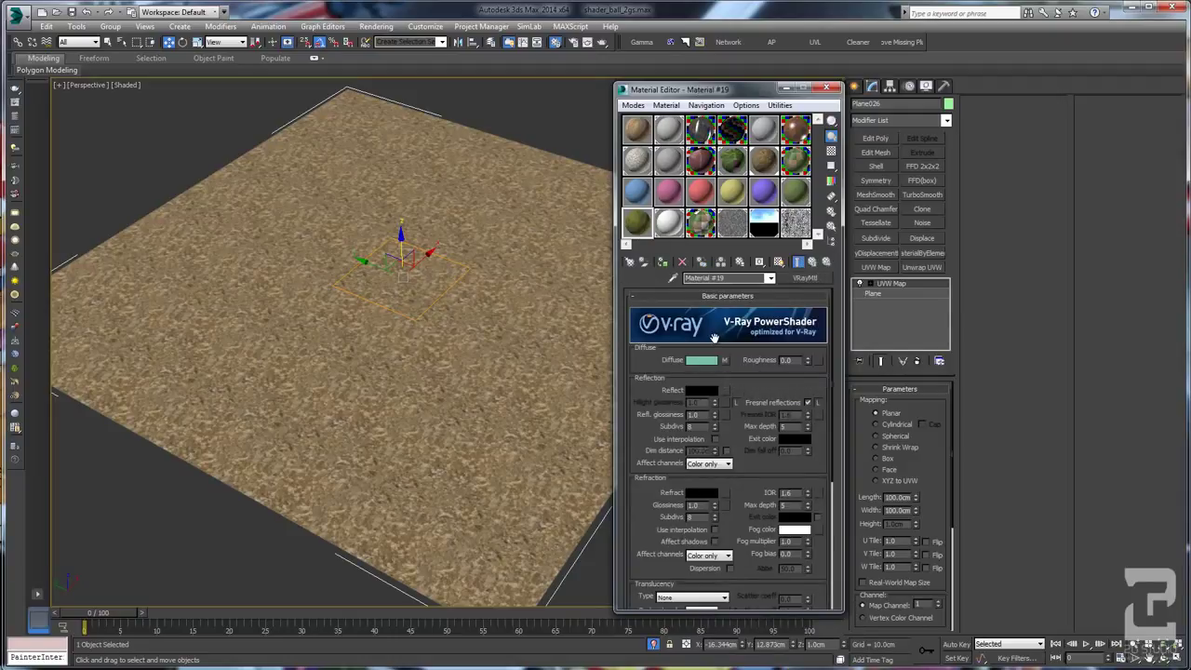
# Step: Assign the material holding the copied grass bitmap to the ground plane and rename it grasstest
pyautogui.click(663, 264)
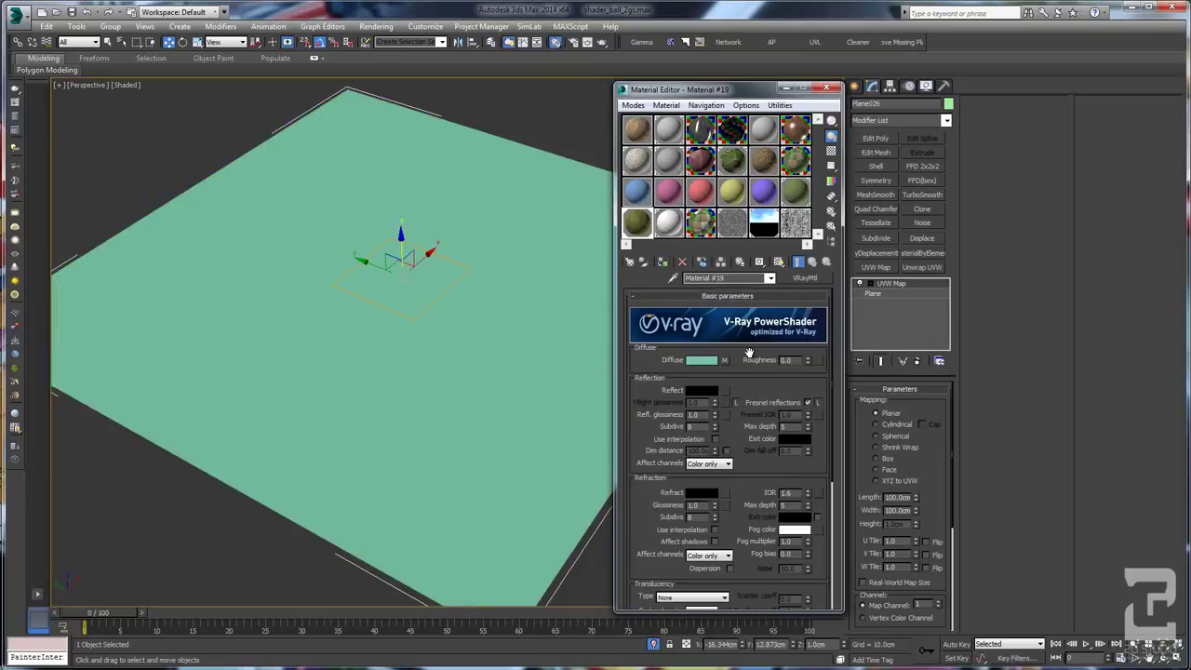
pyautogui.click(725, 360)
pyautogui.click(740, 262)
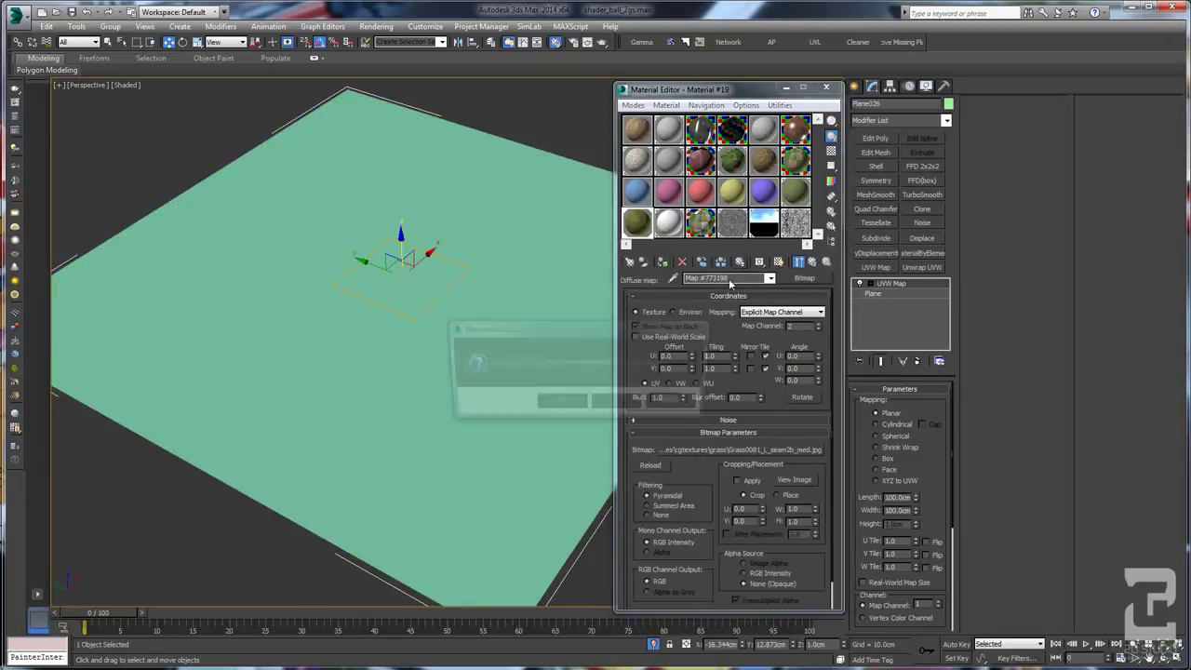
pyautogui.click(679, 405)
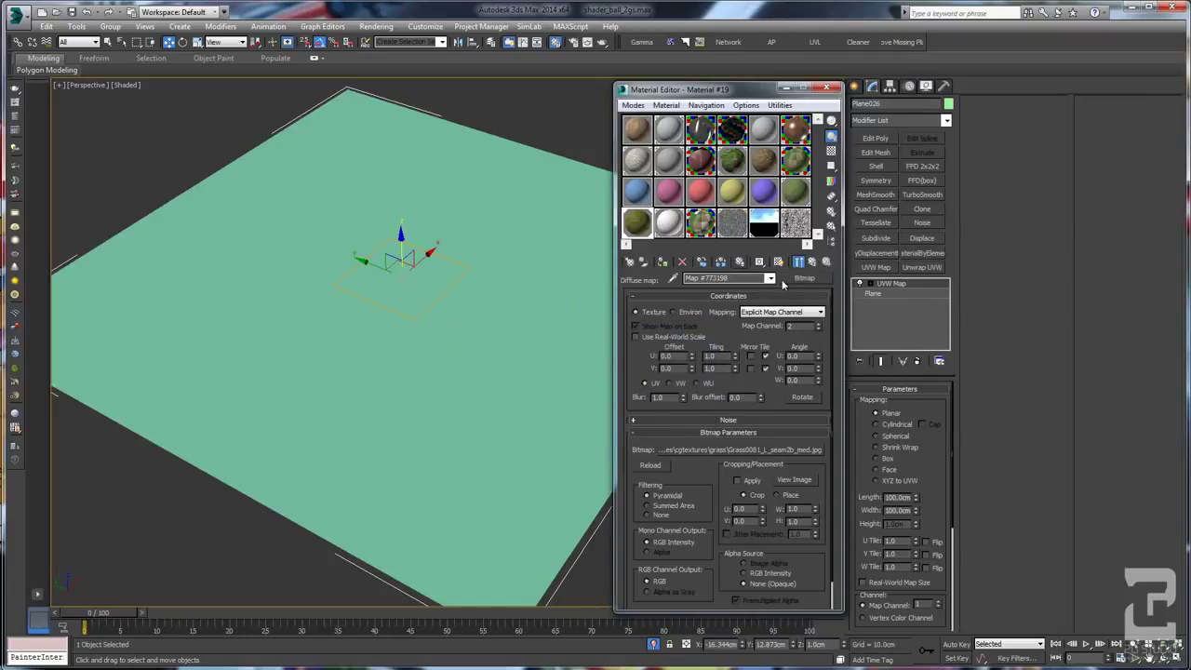
pyautogui.click(814, 261)
pyautogui.moveTo(717, 279); pyautogui.dragTo(651, 287)
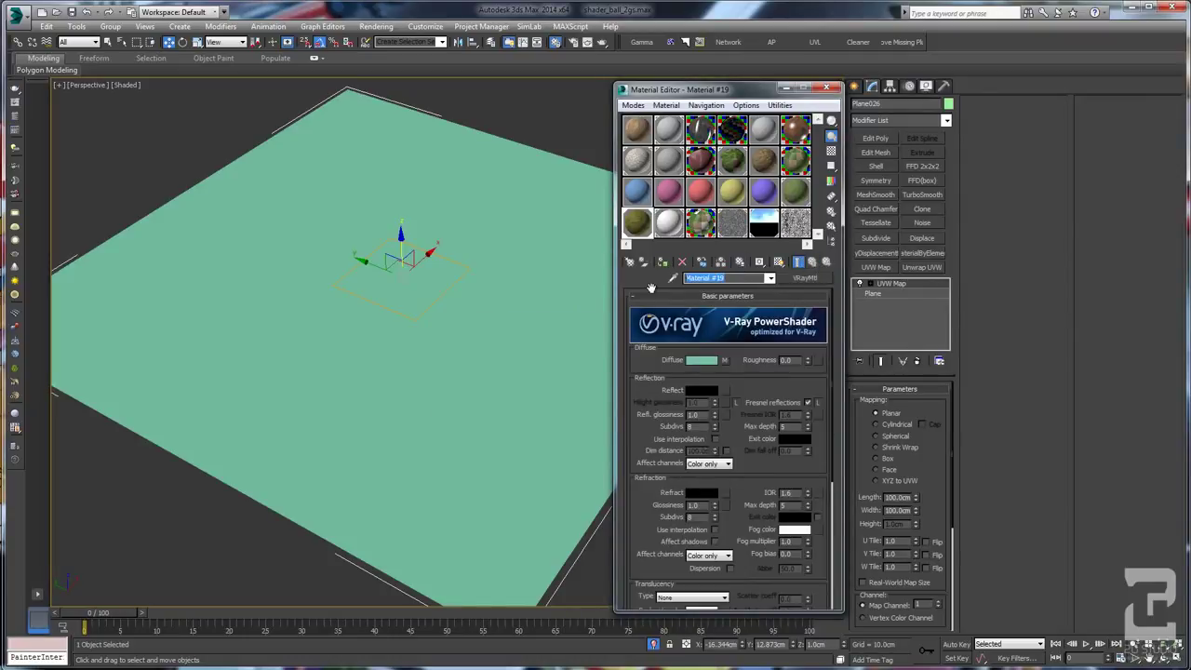
pyautogui.write('grasstest')
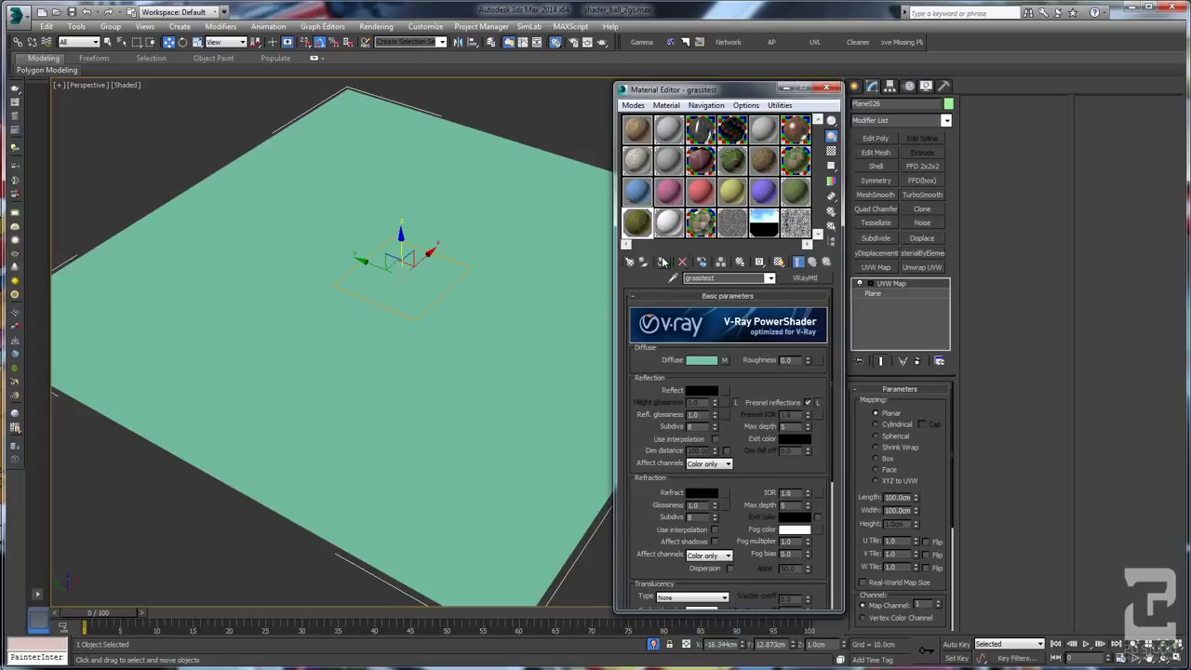
# Step: Display the grass bitmap on the plane and add a second UVW Map using map channel 2 without real-world map size
pyautogui.click(724, 360)
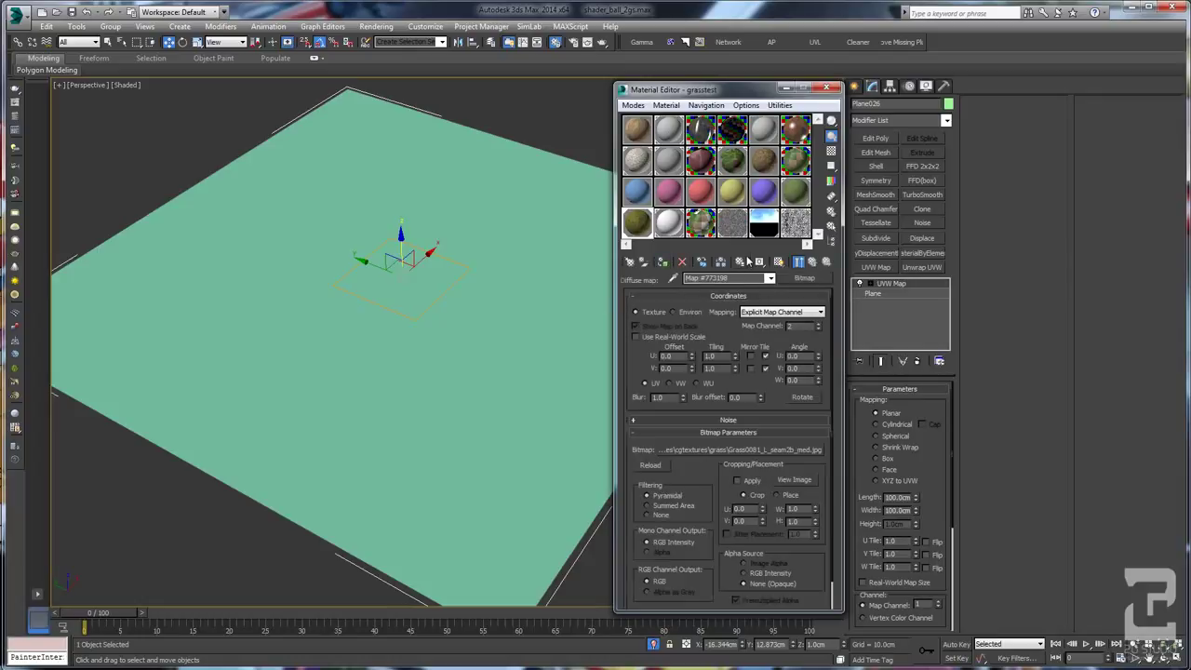
pyautogui.click(779, 263)
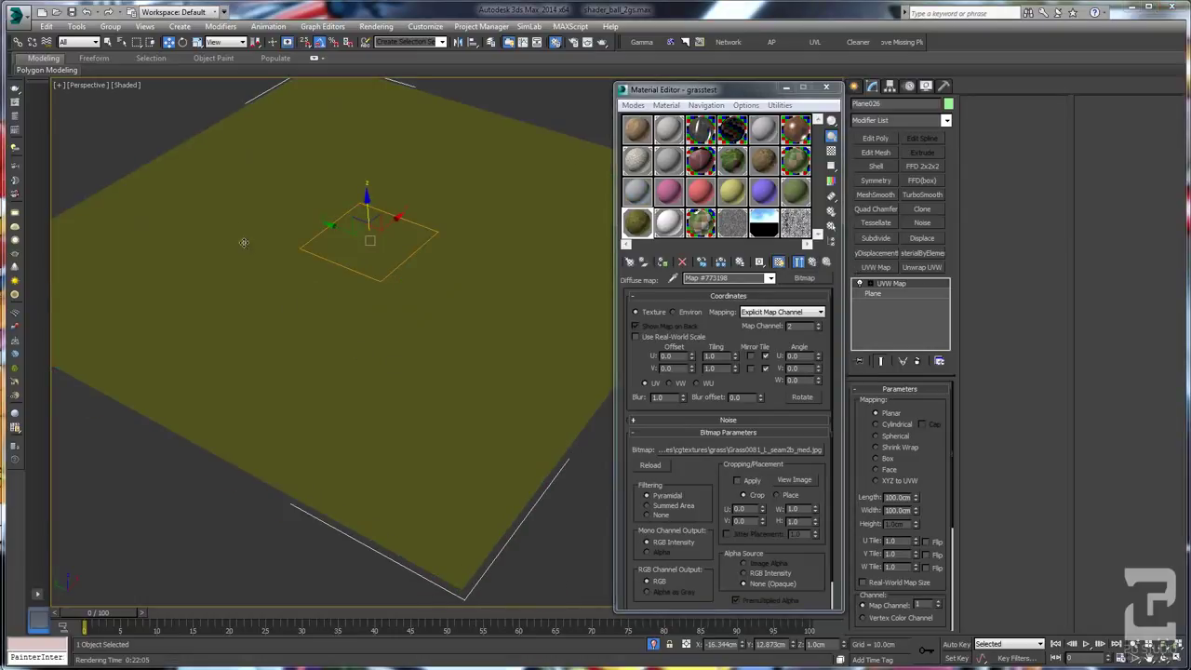
pyautogui.click(884, 269)
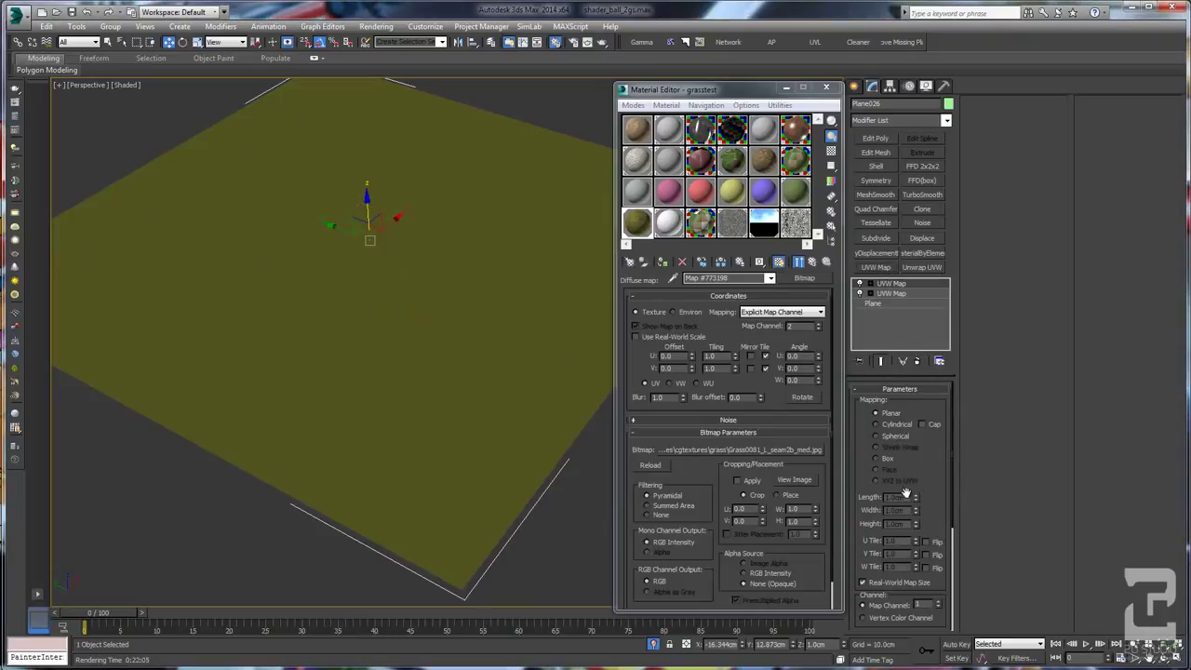
pyautogui.click(883, 584)
pyautogui.click(883, 583)
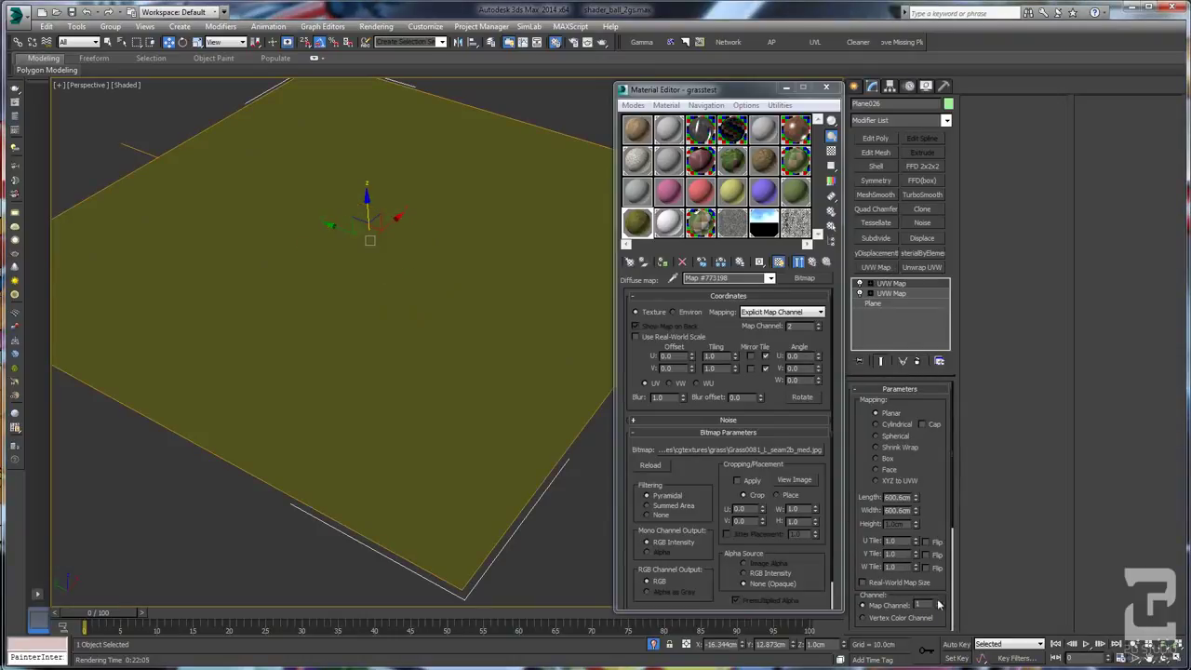
pyautogui.click(938, 603)
pyautogui.scroll(2, 363, 337)
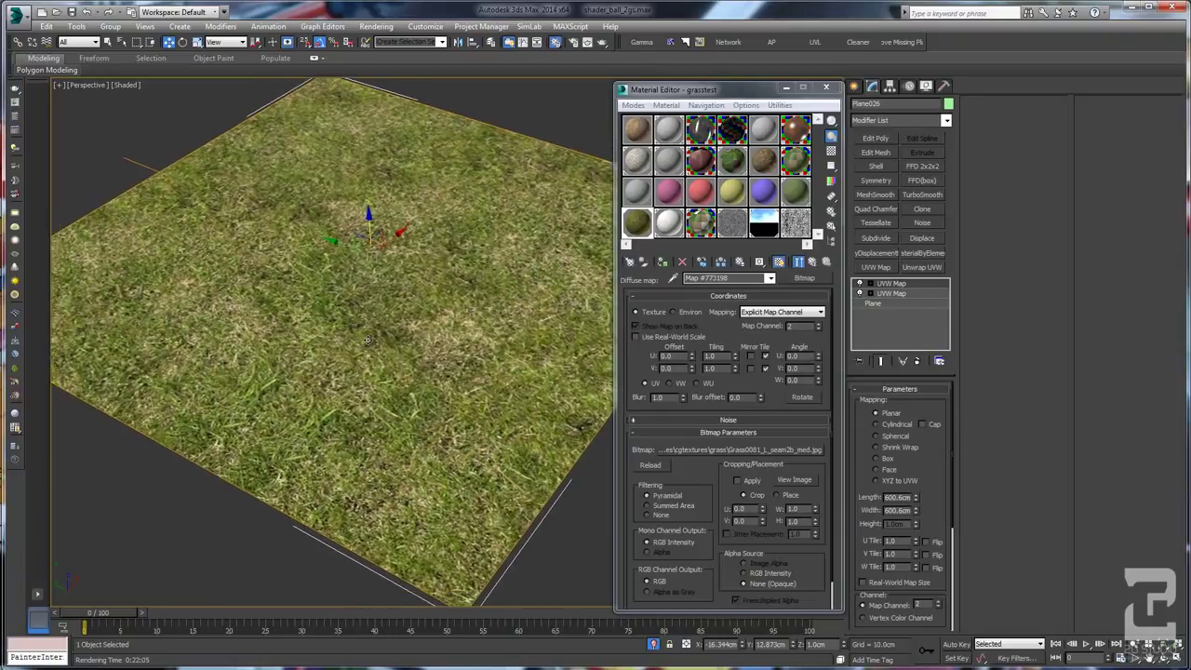
# Step: View the ground plane through the VRayCam003 exterior camera, with the Material Editor moved off the viewport
pyautogui.press('c')
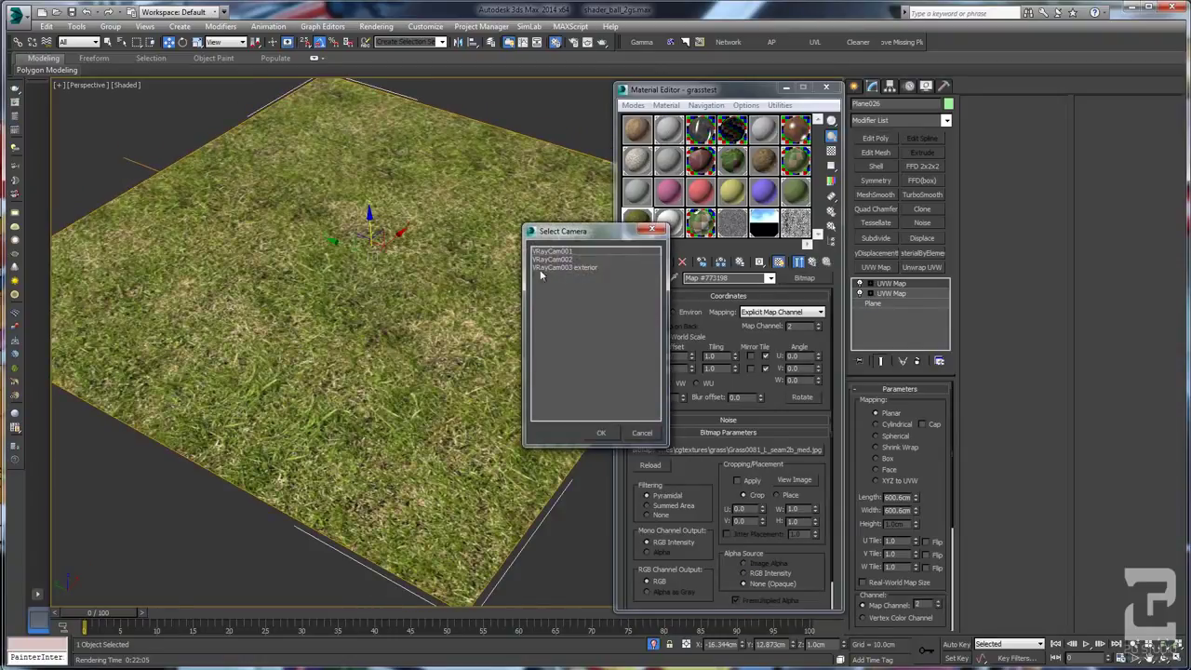
pyautogui.doubleClick(547, 270)
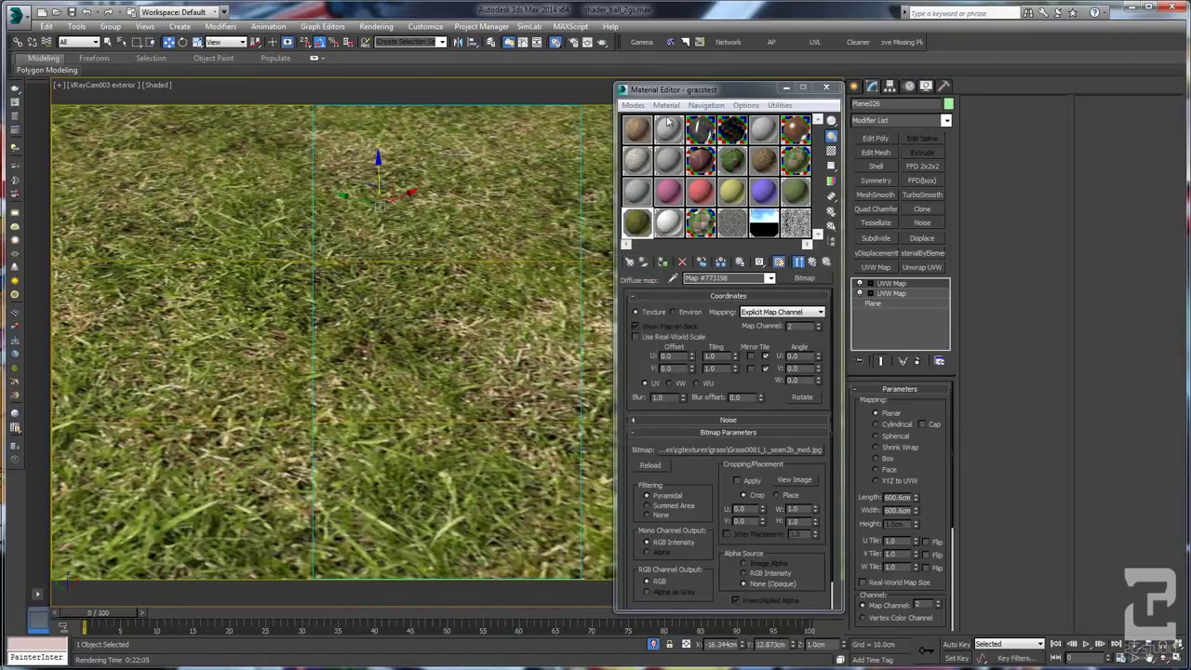
pyautogui.moveTo(687, 91); pyautogui.dragTo(1034, 53)
# Step: Set the length and width of the channel 2 UVW Map to 100 cm
pyautogui.doubleClick(898, 498)
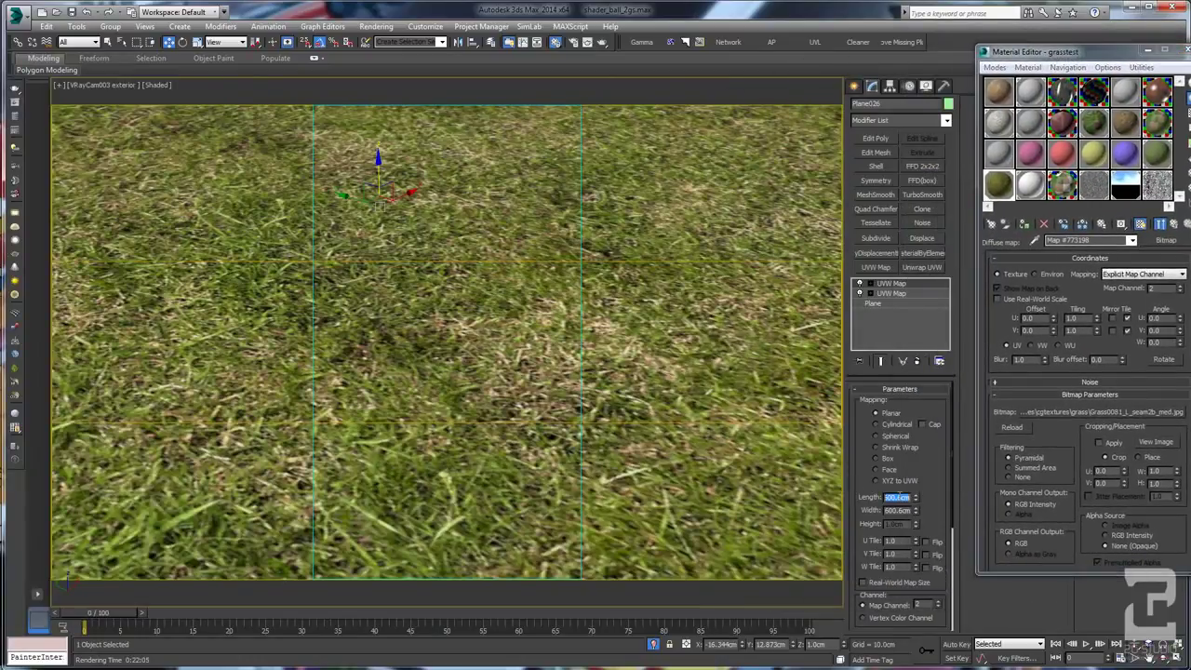
pyautogui.write('100')
pyautogui.press('Tab')
pyautogui.write('100')
pyautogui.press('Return')
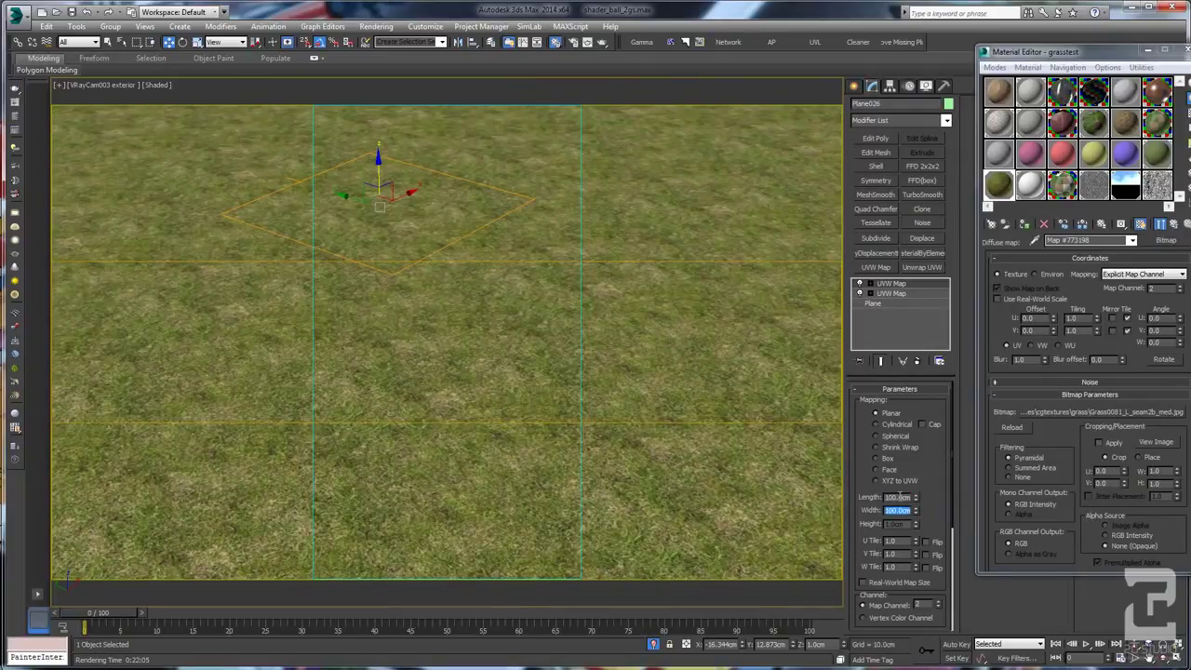
# Step: Set the channel 2 UVW Map to a length of 200 cm and a width of 150 cm
pyautogui.doubleClick(898, 497)
pyautogui.write('200')
pyautogui.press('Return')
pyautogui.press('Tab')
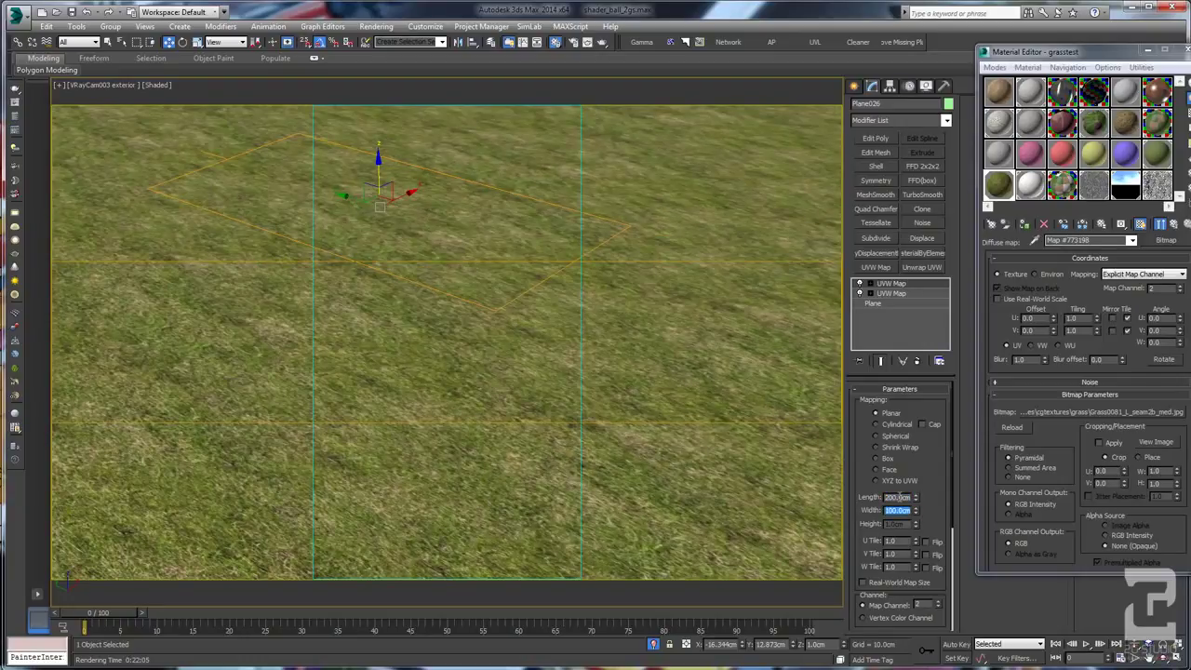
pyautogui.write('150')
pyautogui.press('Return')
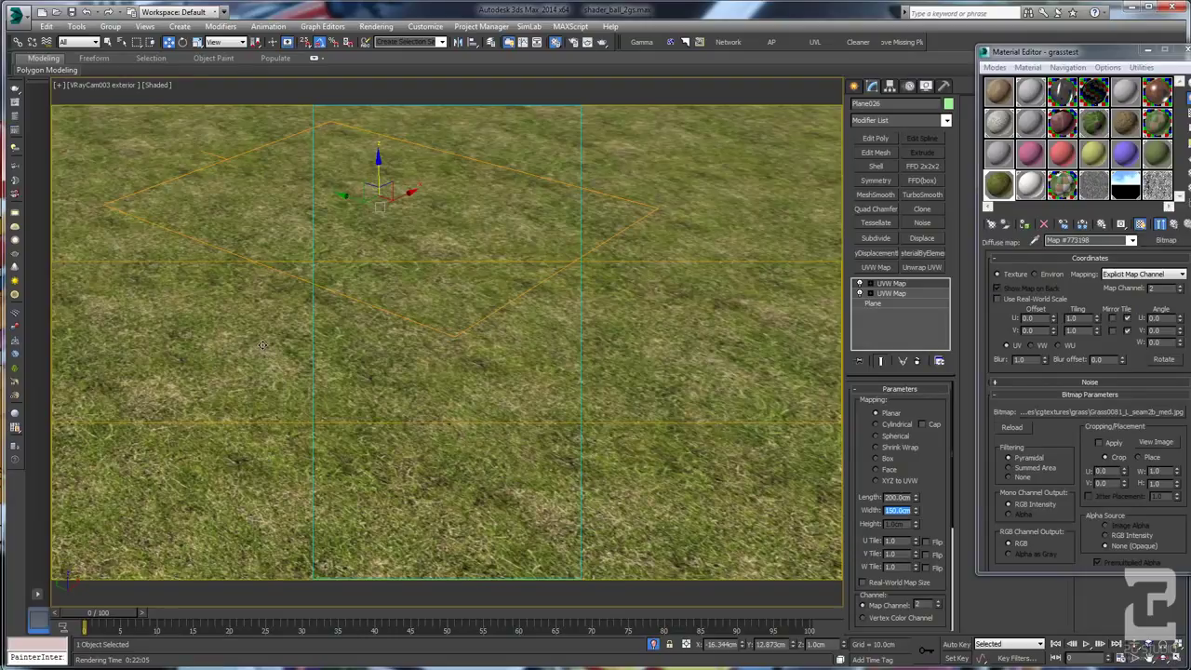
# Step: Reassign the ground material to the plane and end its isolation
pyautogui.moveTo(1072, 56); pyautogui.dragTo(1044, 90)
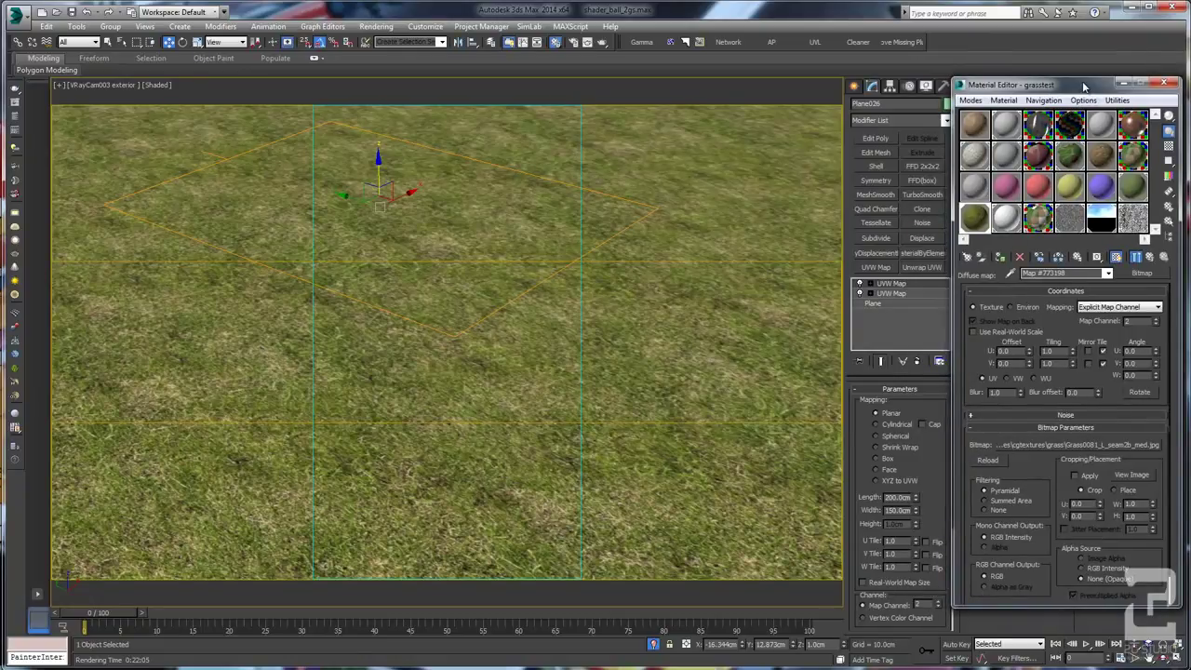
pyautogui.moveTo(1084, 85); pyautogui.dragTo(1078, 71)
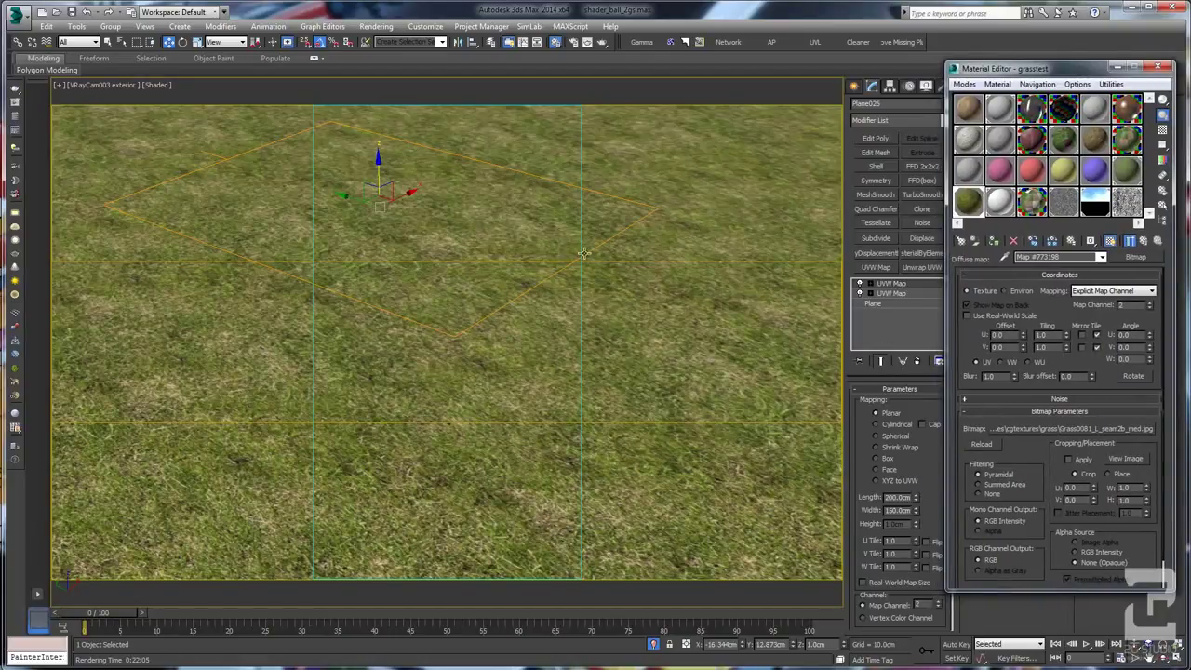
pyautogui.click(1093, 138)
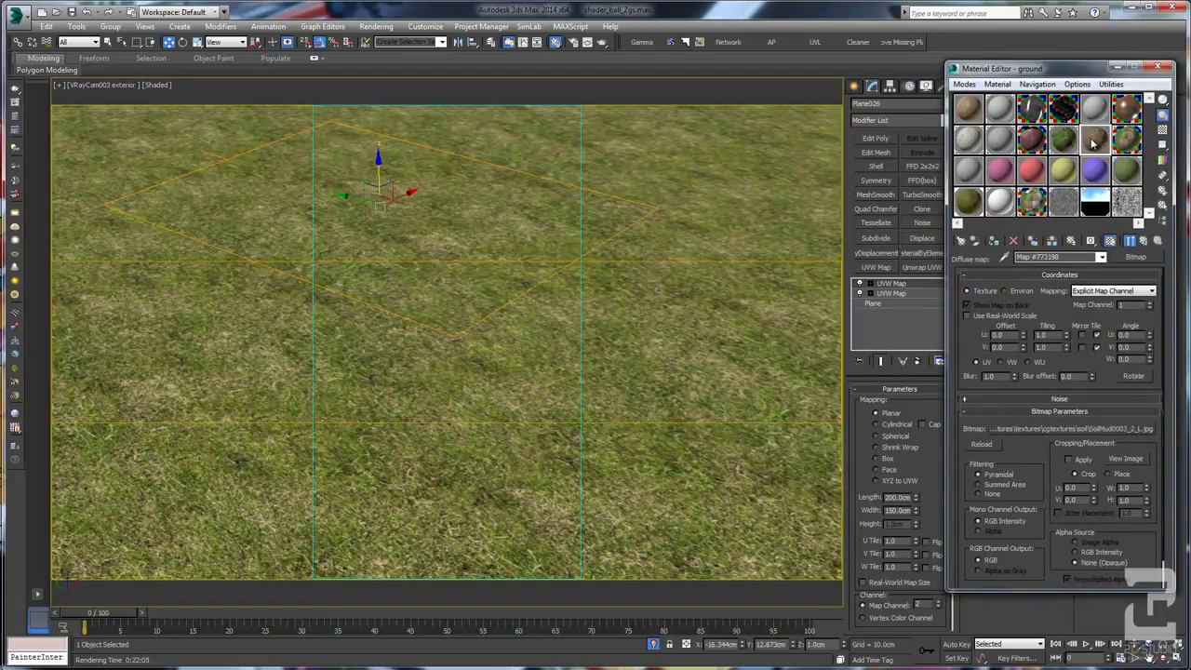
pyautogui.moveTo(1094, 139); pyautogui.dragTo(527, 306)
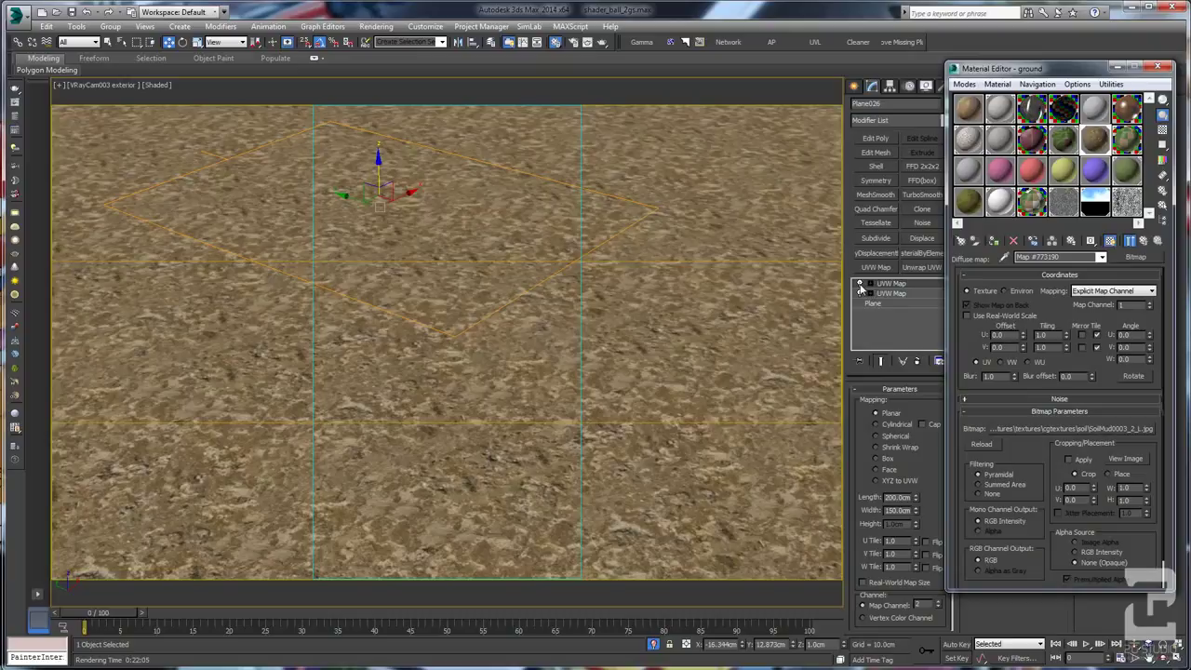
pyautogui.rightClick(359, 309)
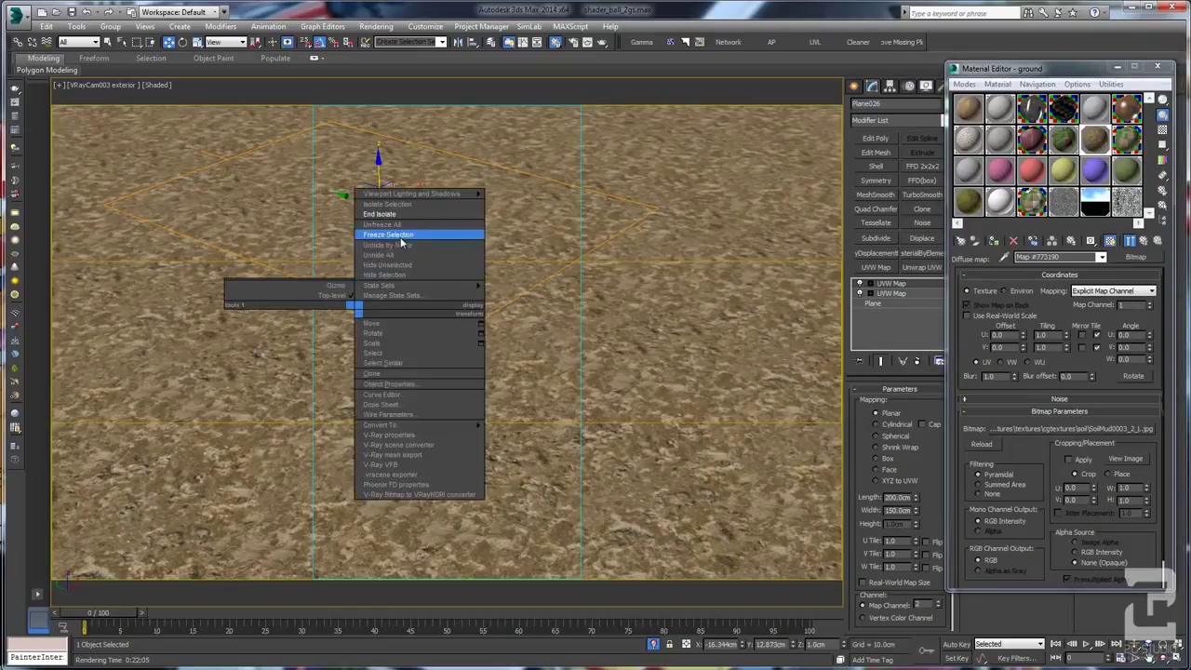
pyautogui.click(411, 215)
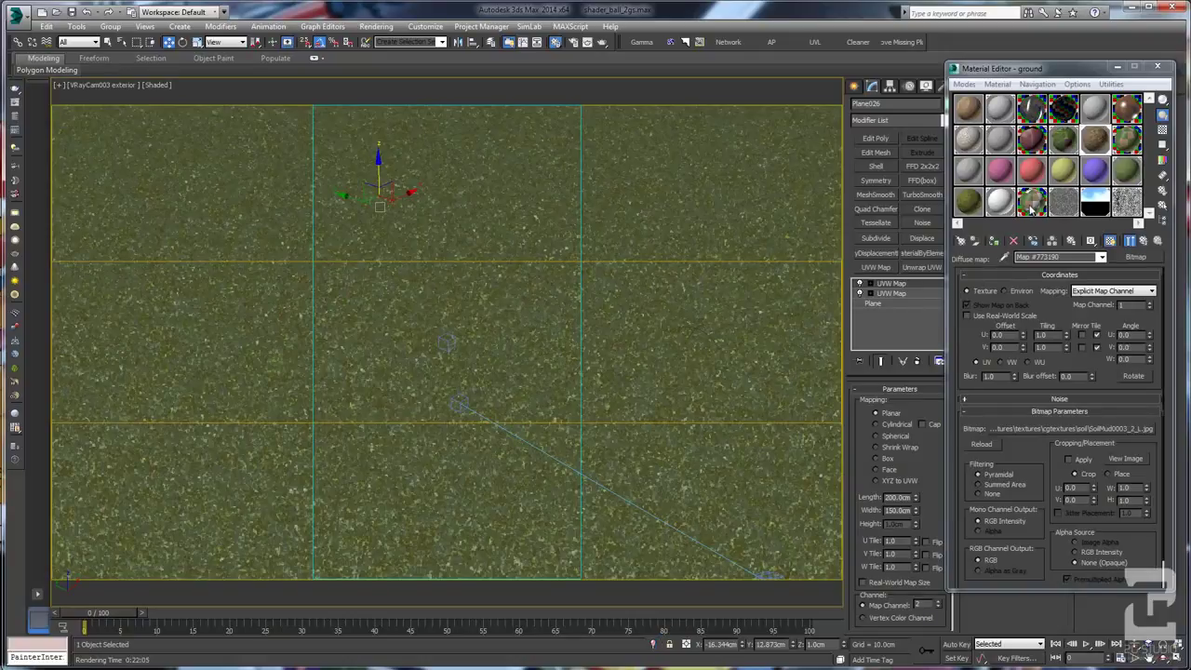
# Step: Set the Forest Color tint of VP_Cyn_dac_Stem_01 to As texture on Surface with Normal blending, and start a render
pyautogui.click(999, 202)
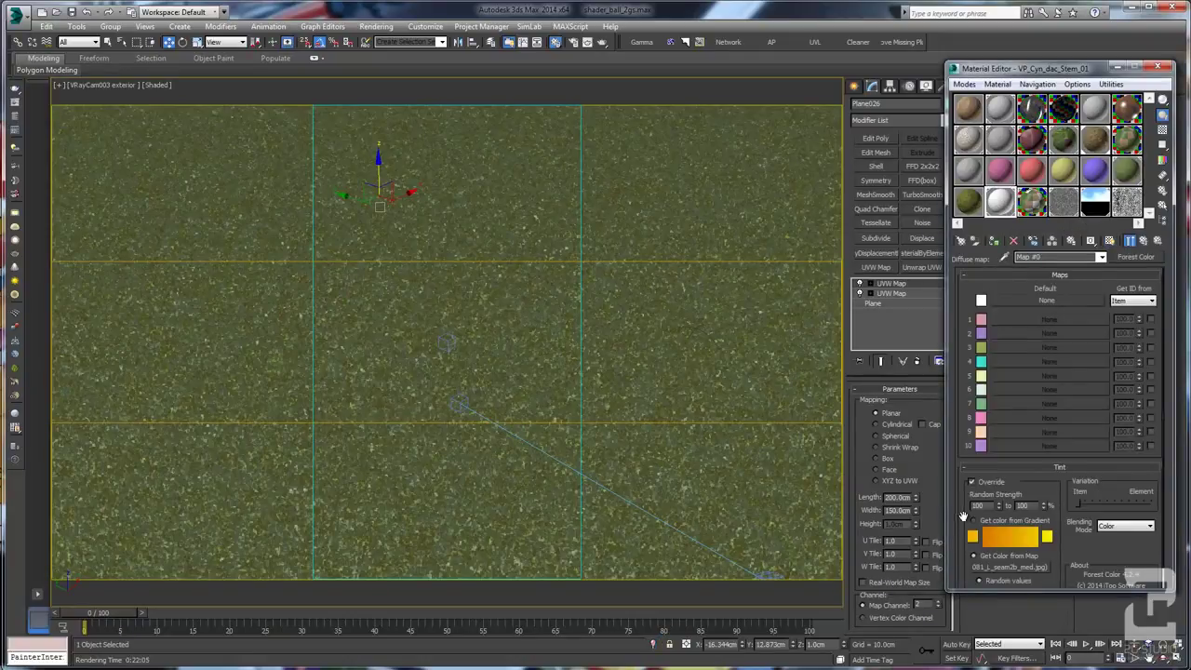
pyautogui.scroll(-1, 956, 397)
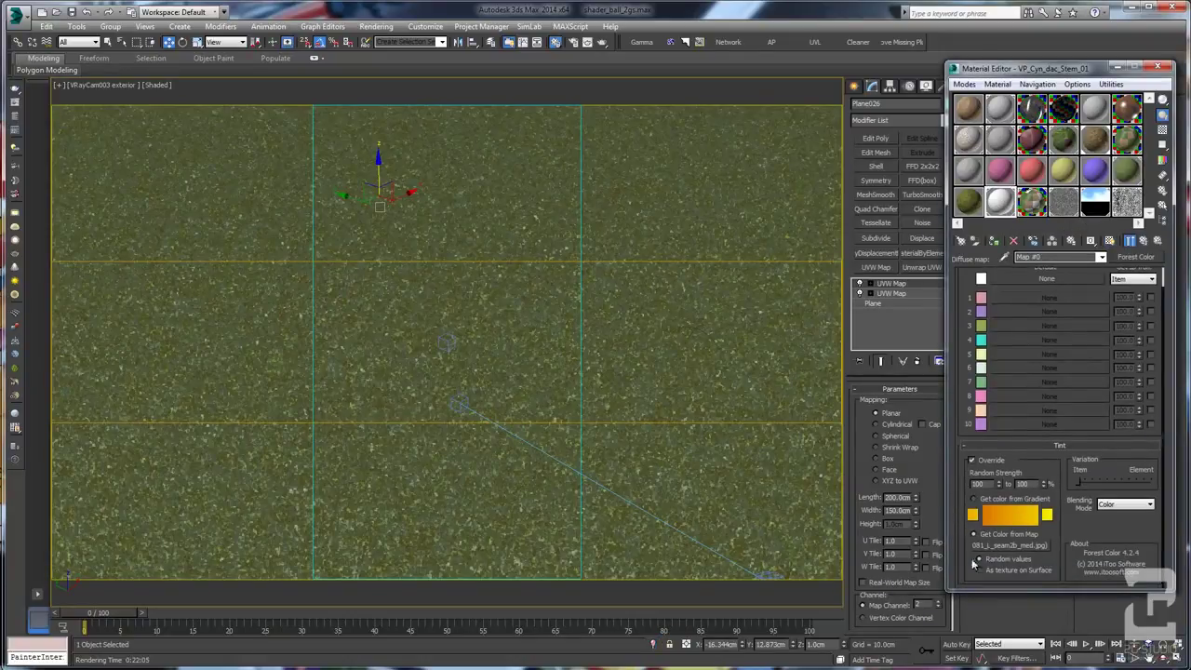
pyautogui.click(1123, 509)
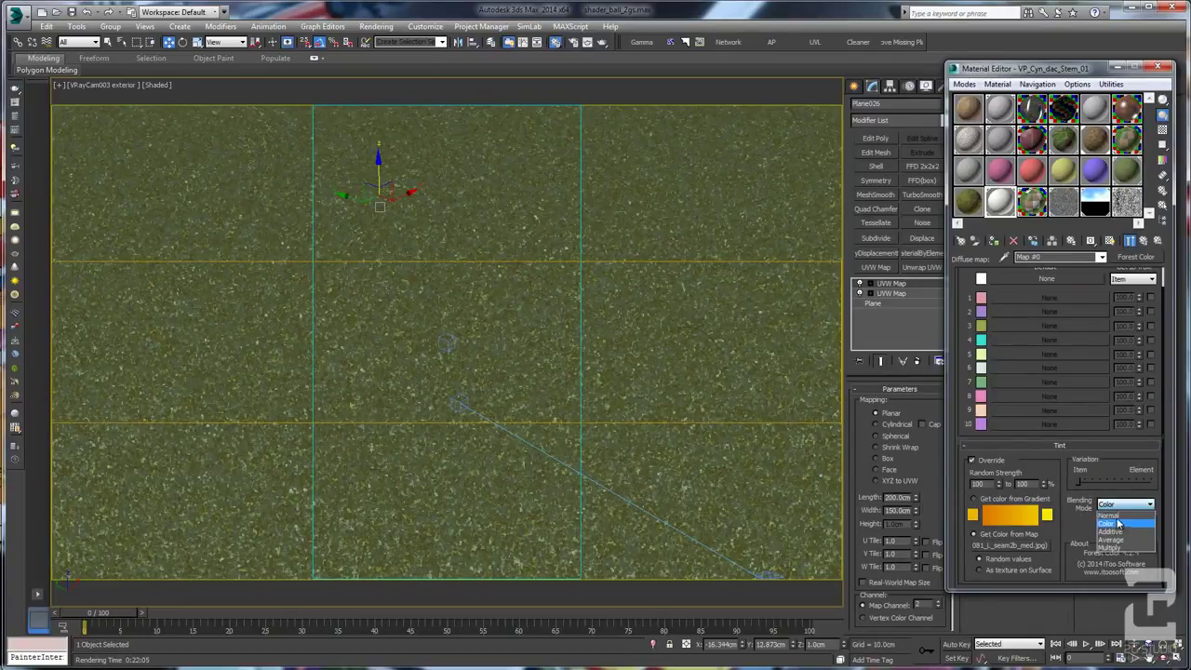
pyautogui.click(1116, 516)
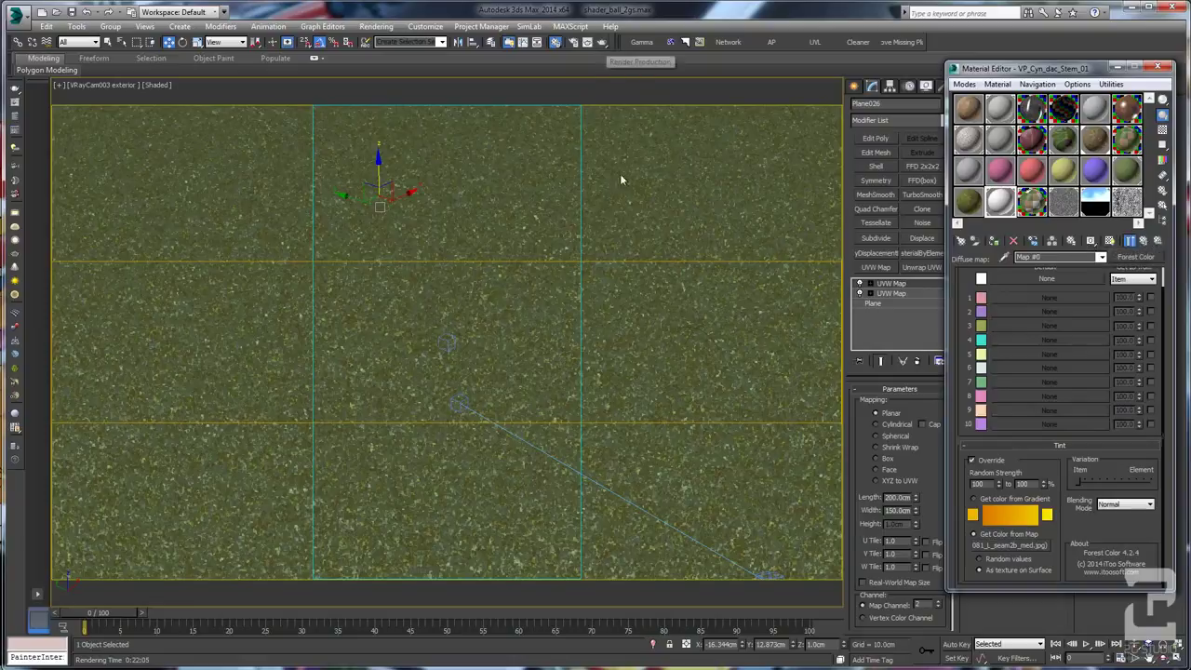
pyautogui.click(586, 42)
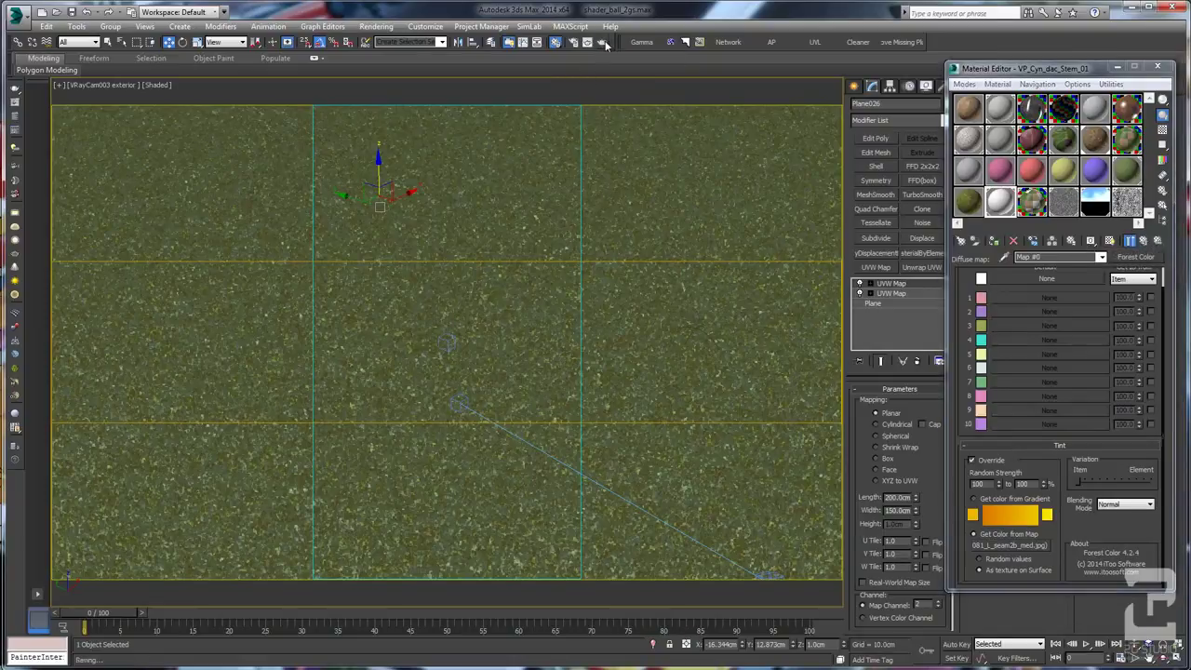
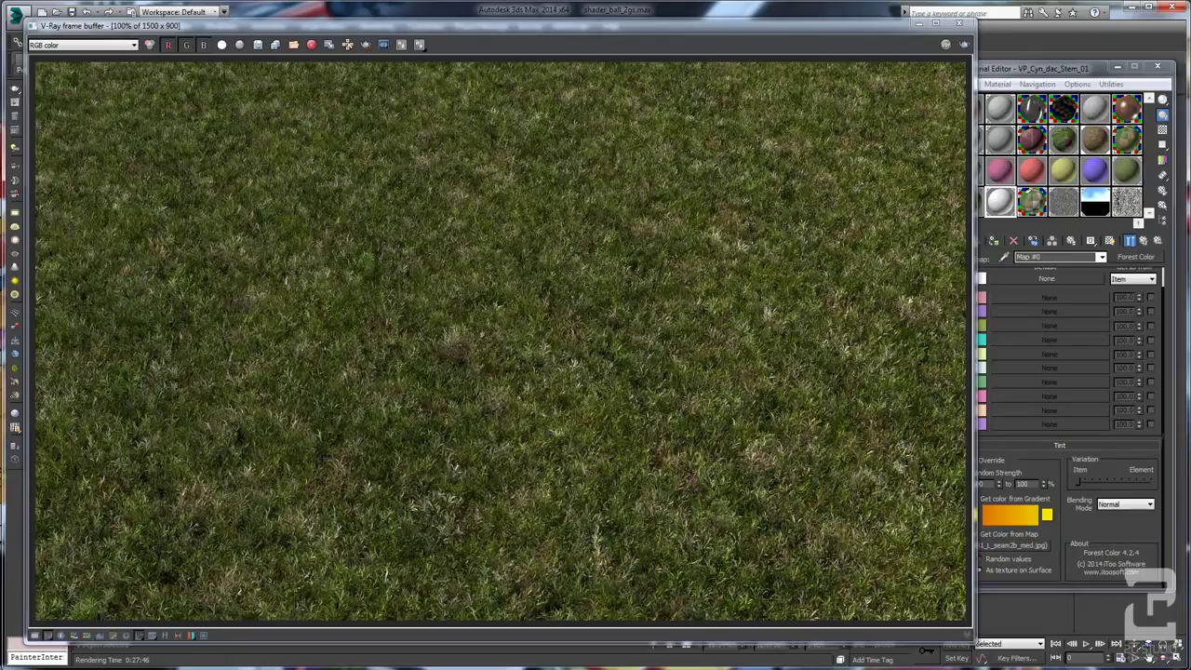
# Step: Examine the aerial grass photos Grass0194_4_H, Grass0197_11_H and Grass0197_10_H beside the render, and close the picture viewer and frame buffer
pyautogui.moveTo(886, 75); pyautogui.dragTo(445, 0)
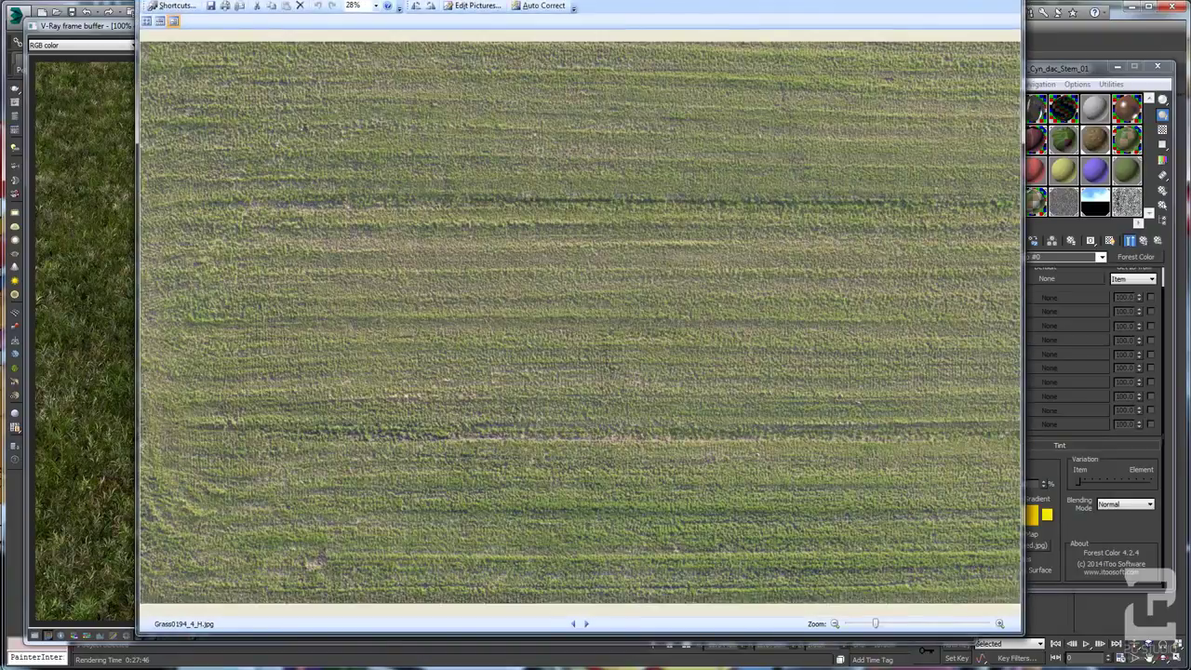
pyautogui.moveTo(378, 0); pyautogui.dragTo(368, 27)
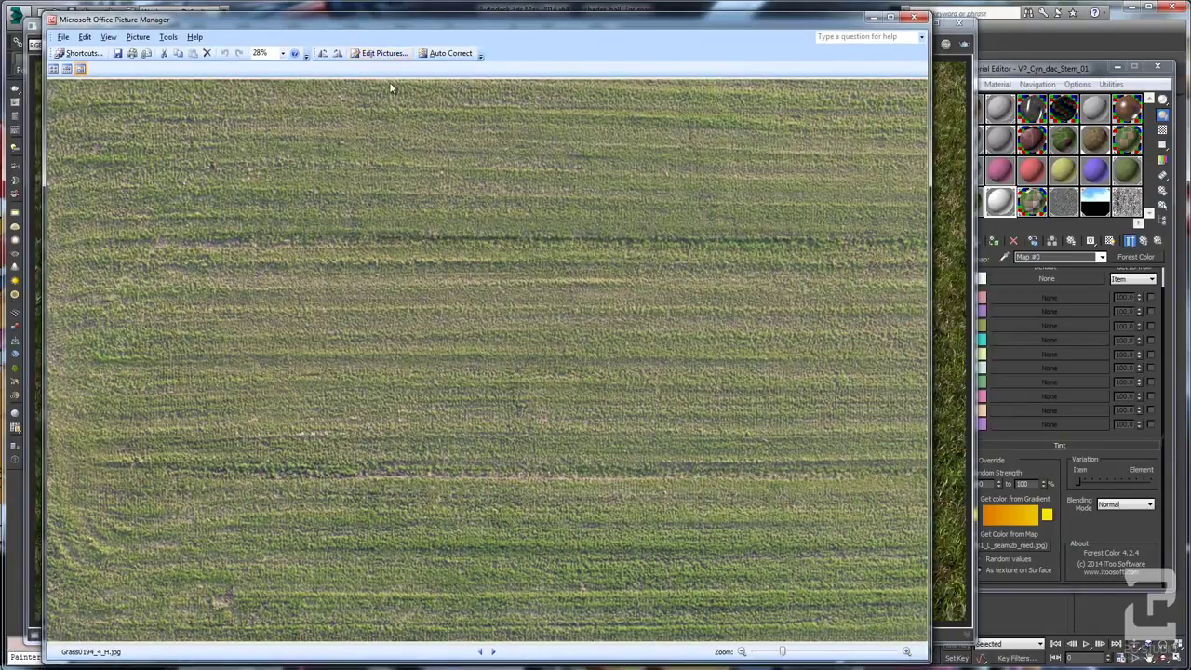
pyautogui.click(494, 652)
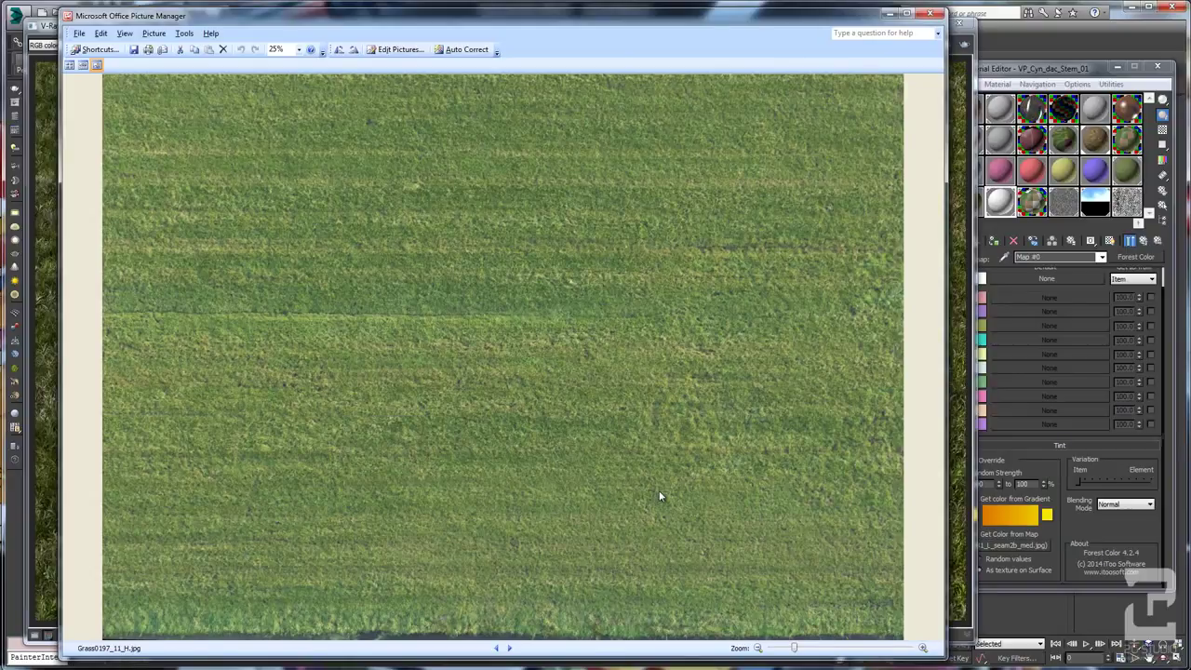
pyautogui.click(498, 648)
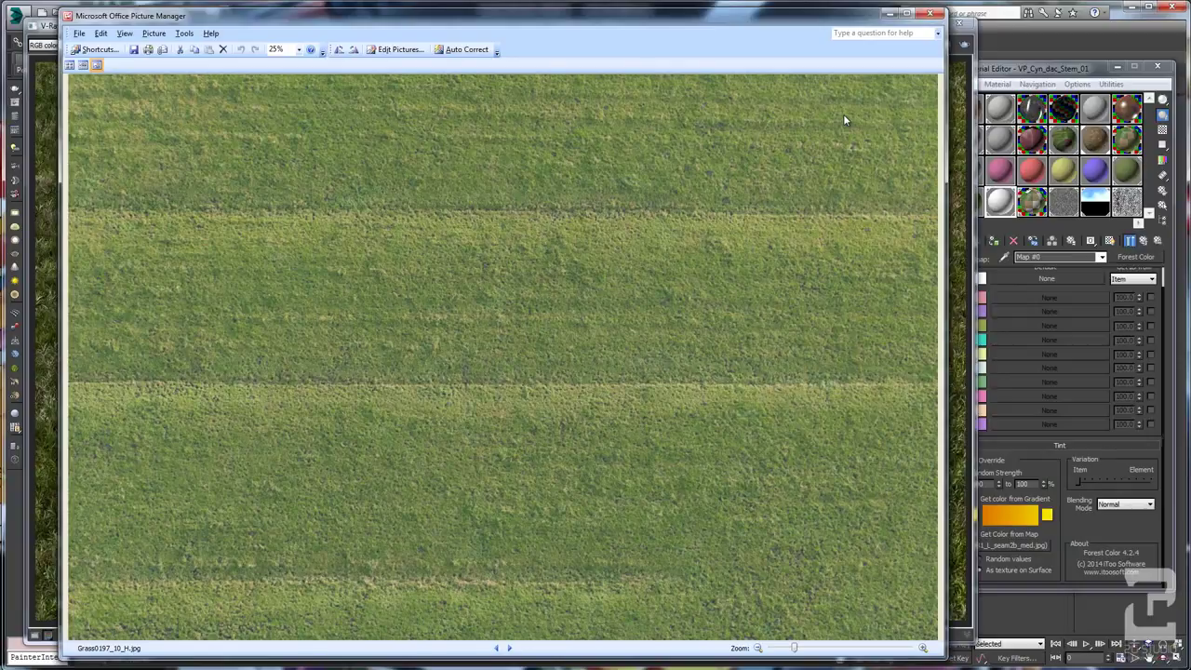
pyautogui.moveTo(797, 20); pyautogui.dragTo(848, 22)
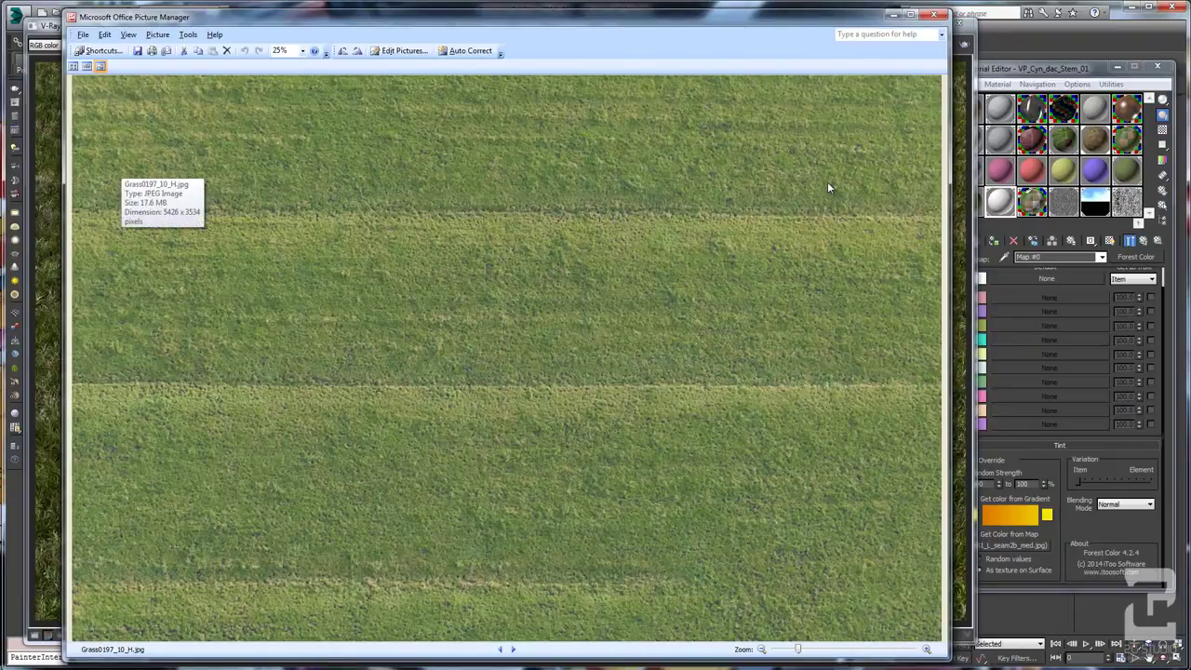
pyautogui.press('Right')
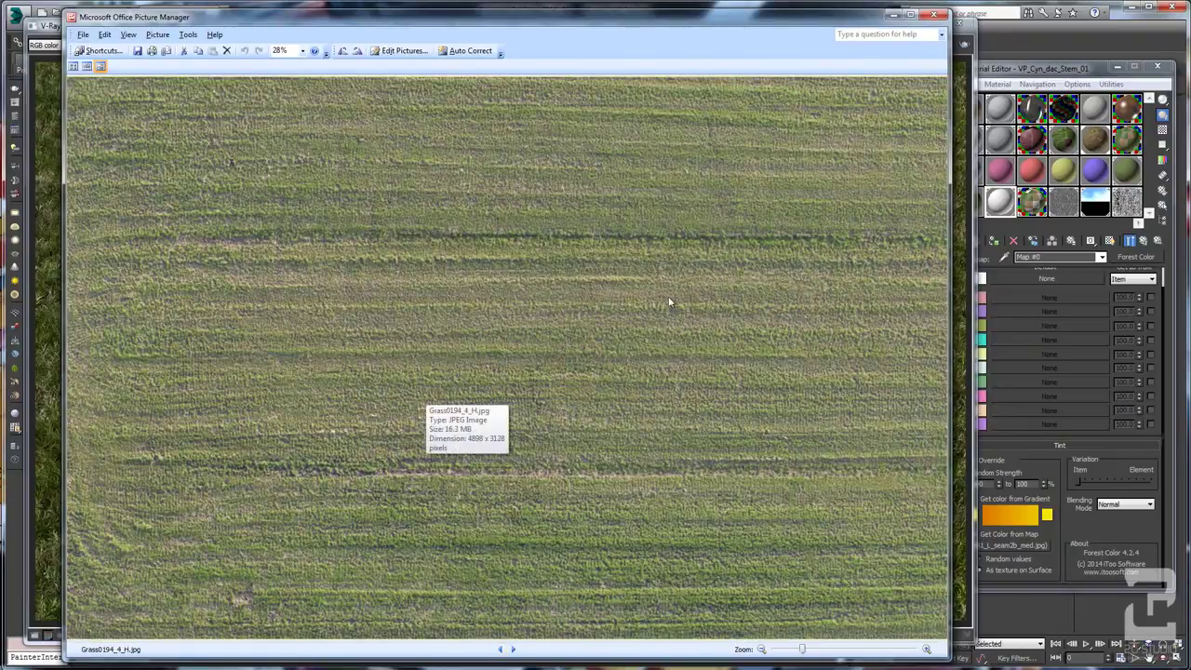
pyautogui.click(933, 16)
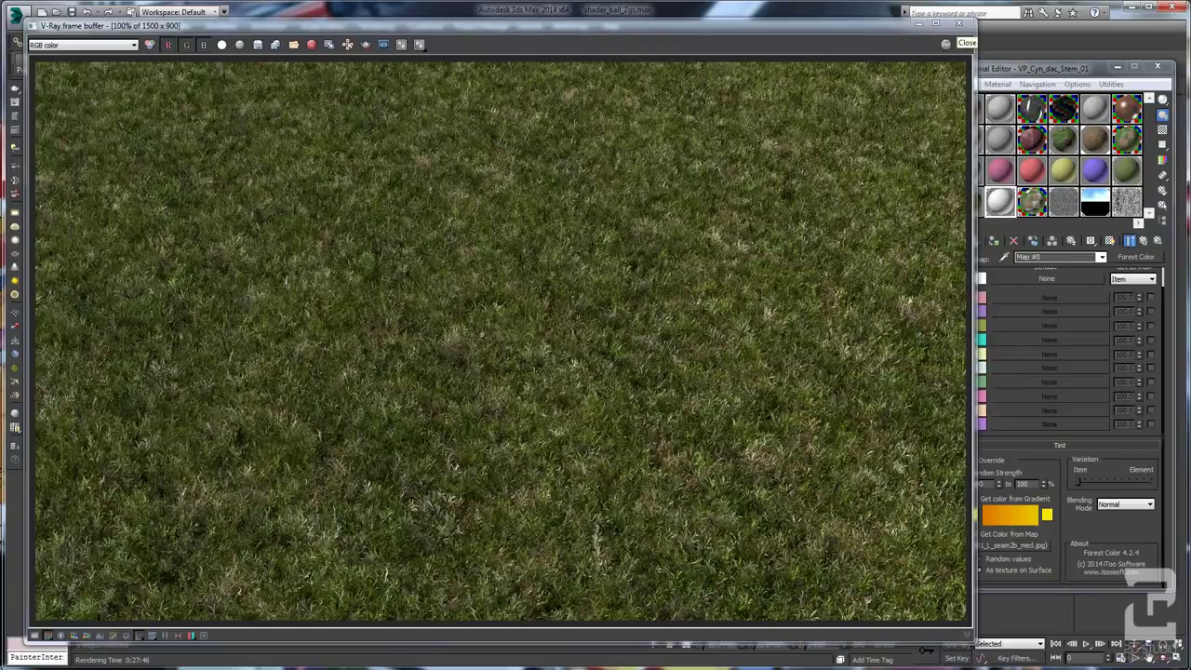
pyautogui.click(250, 26)
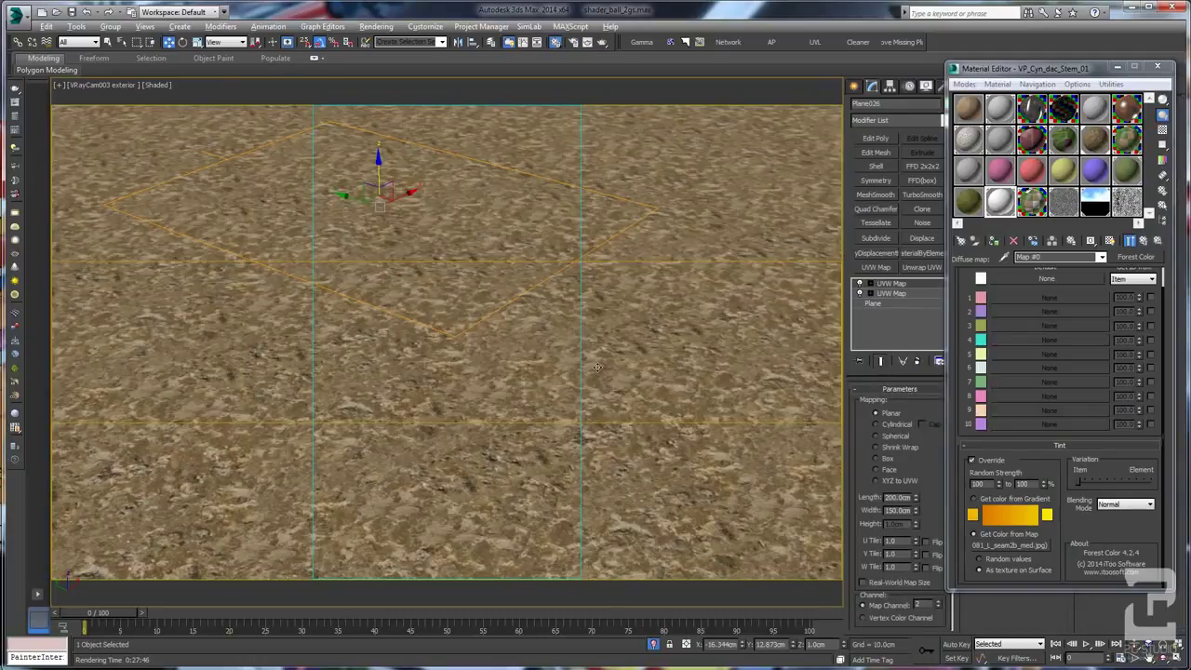
# Step: Load Grass0194_4_H.jpg into the diffuse bitmap of the grasstest material and display that material on the isolated ground plane
pyautogui.click(968, 206)
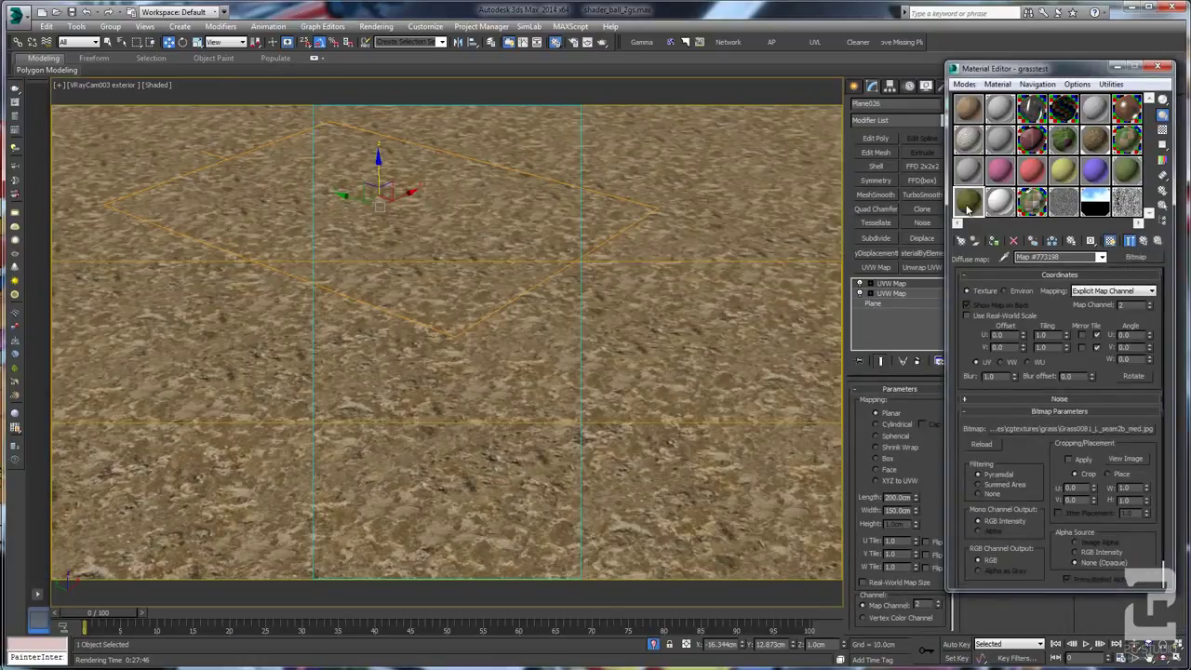
pyautogui.click(1047, 430)
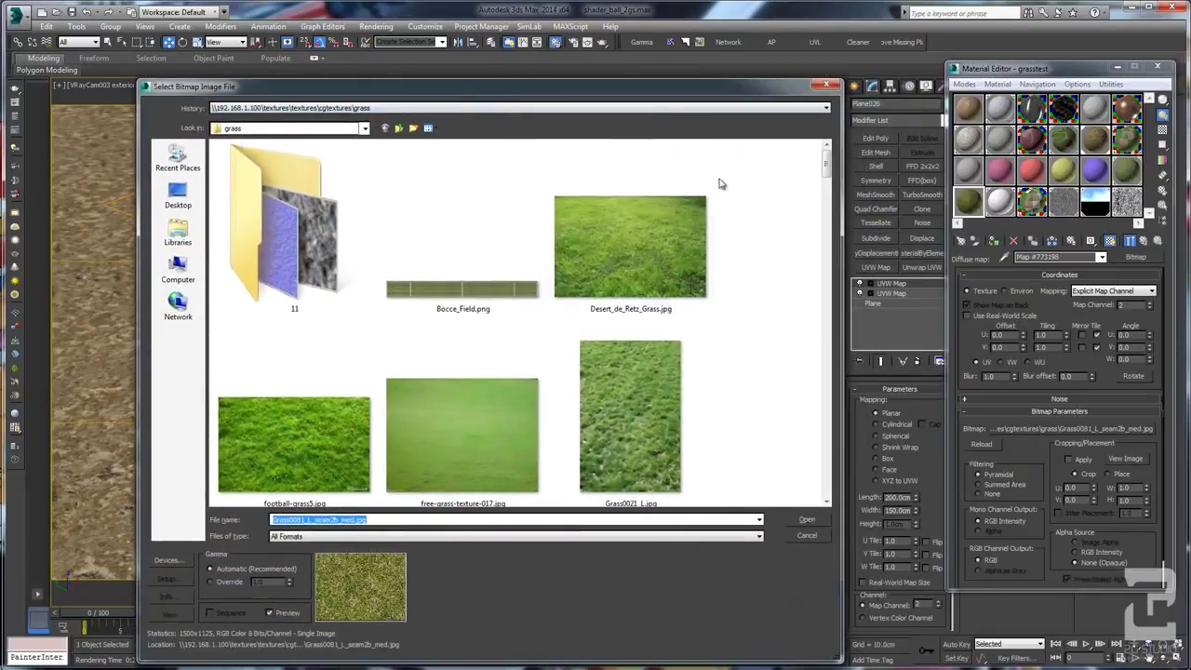
pyautogui.moveTo(826, 166); pyautogui.dragTo(831, 456)
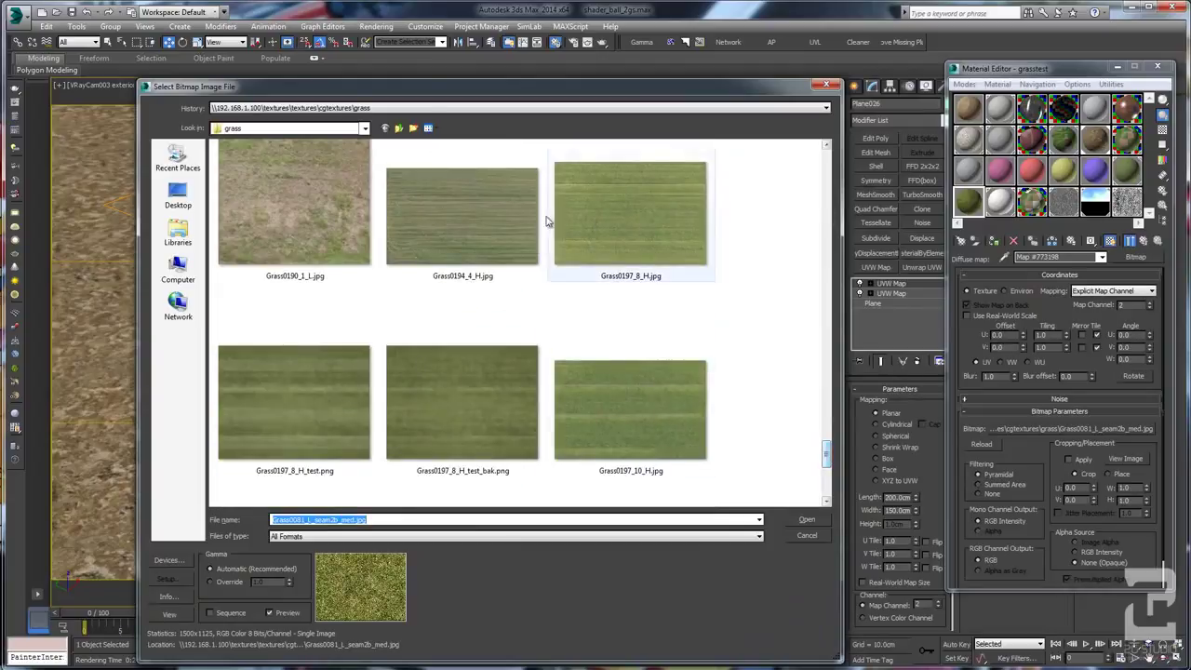
pyautogui.doubleClick(492, 396)
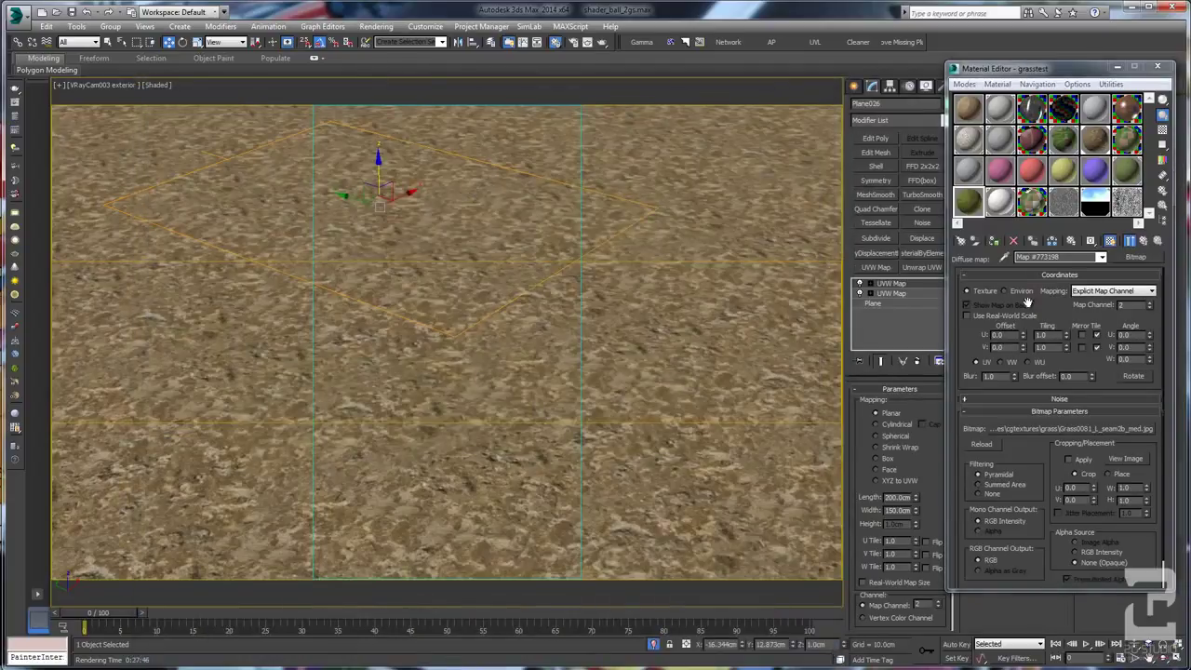
pyautogui.click(1145, 243)
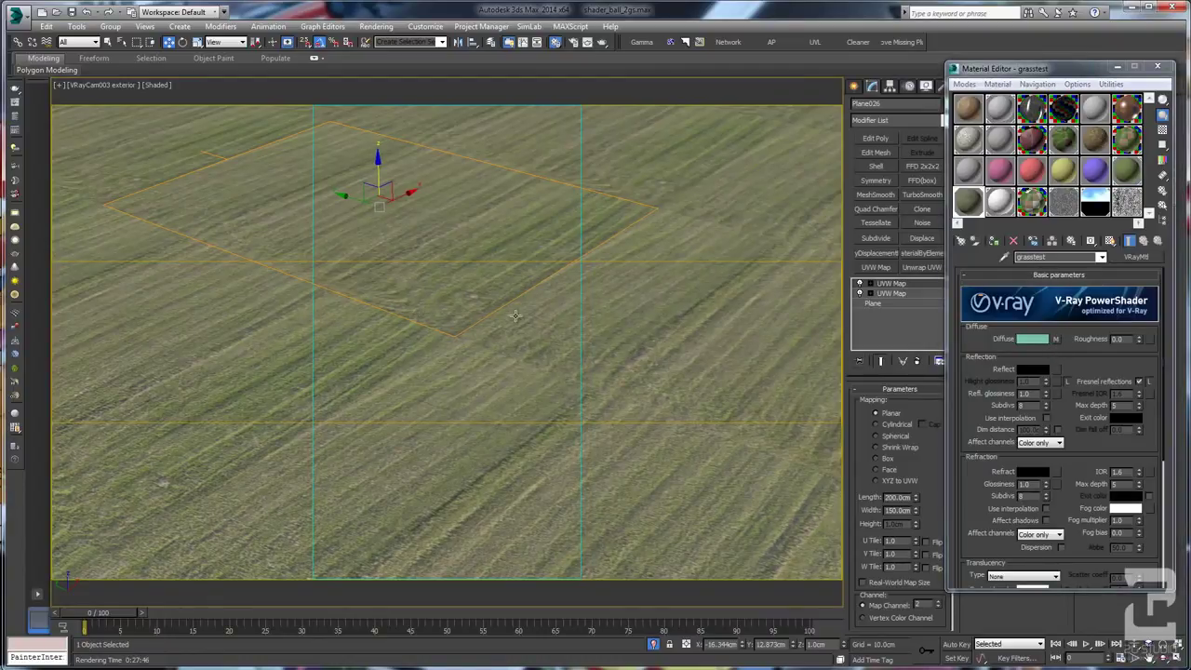
# Step: Set the angle snap to 90 degrees and rotate the ground plane -90 degrees about Z
pyautogui.press('q')
pyautogui.press('e')
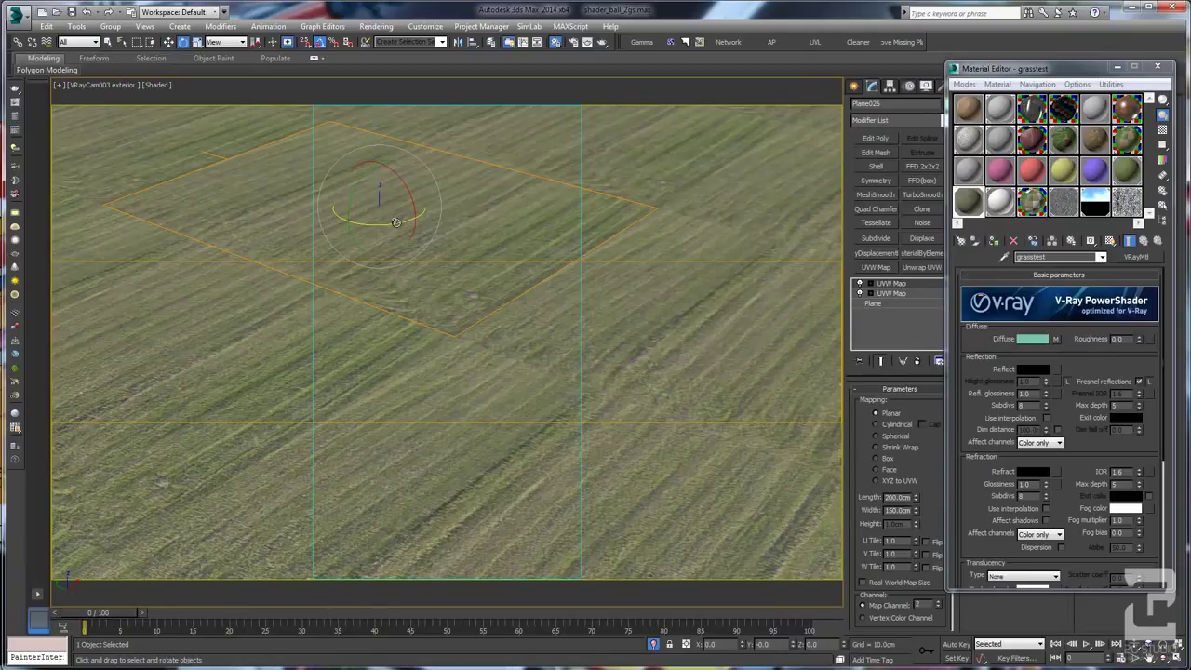
pyautogui.moveTo(396, 222); pyautogui.dragTo(366, 227)
pyautogui.rightClick(319, 43)
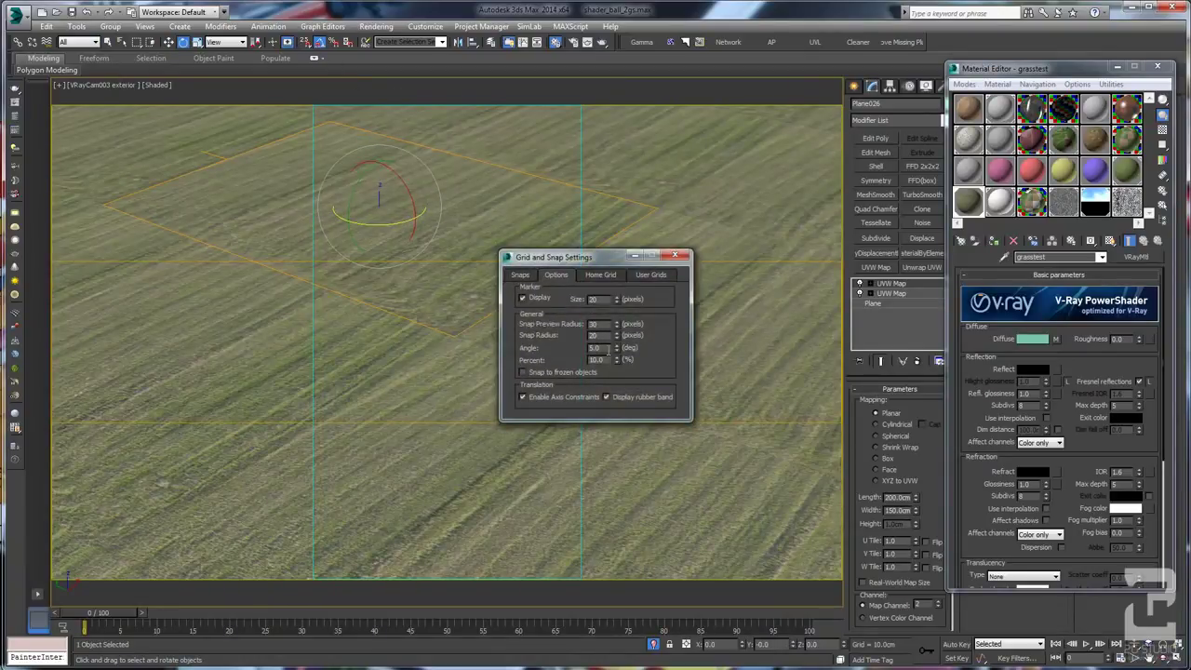
pyautogui.write('90')
pyautogui.press('Return')
pyautogui.click(675, 255)
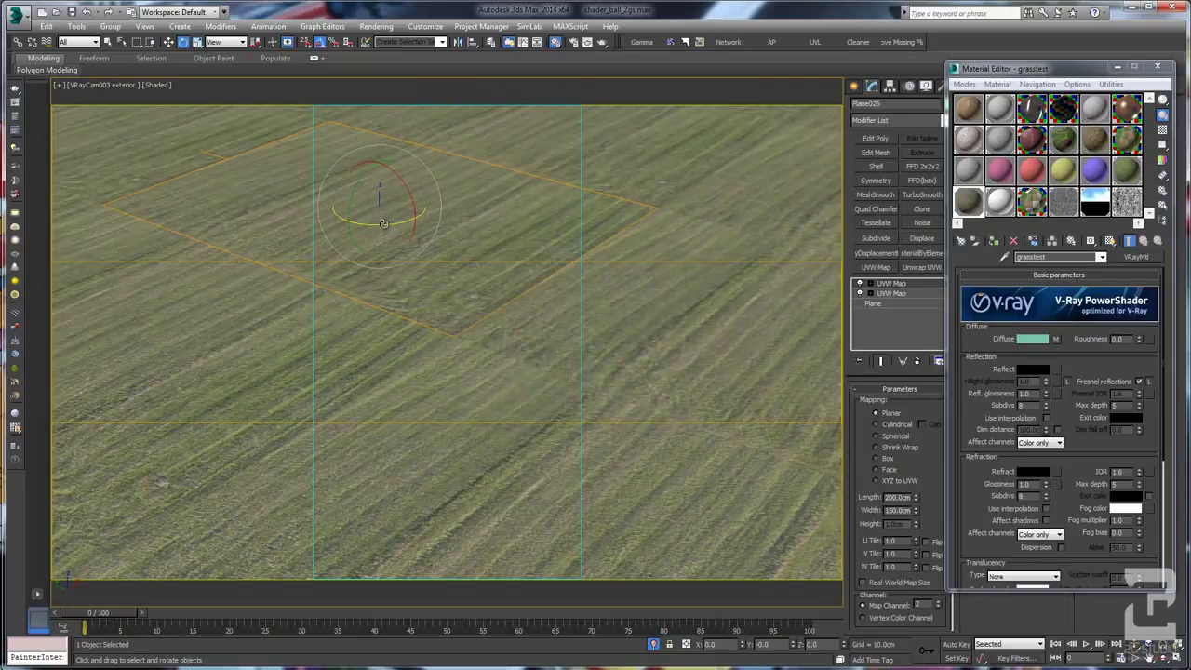
pyautogui.moveTo(386, 224); pyautogui.dragTo(416, 226)
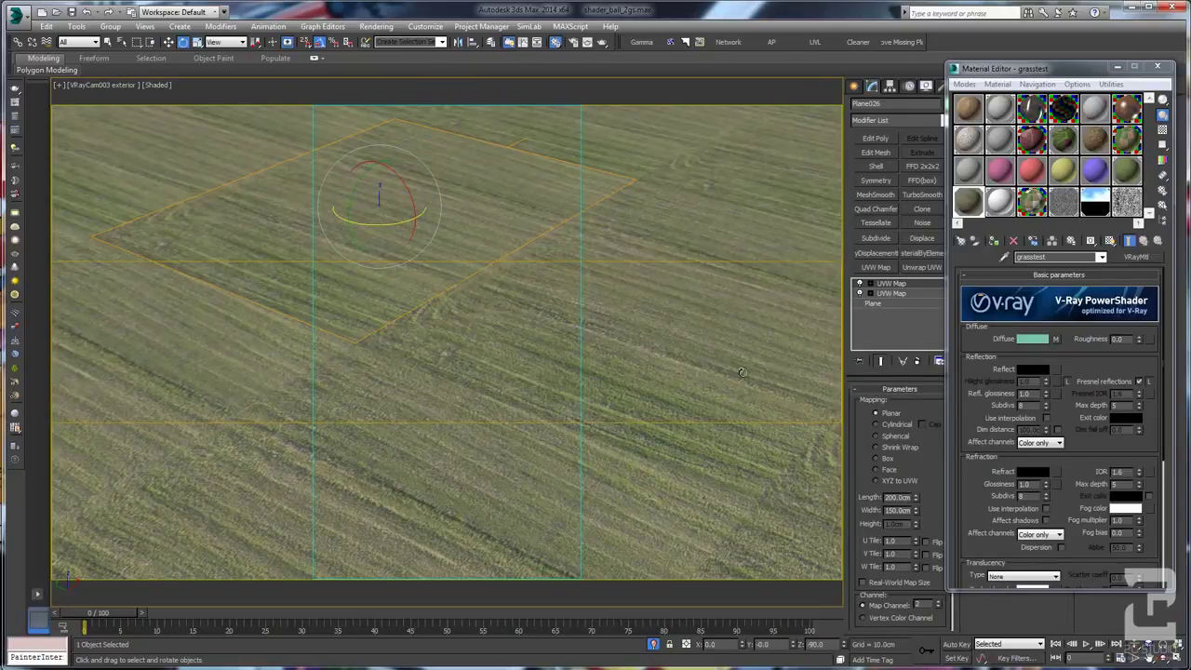
# Step: Enlarge the channel 2 UVW Map to a length of about 338 cm and a width of 582 cm
pyautogui.moveTo(921, 501); pyautogui.dragTo(917, 468)
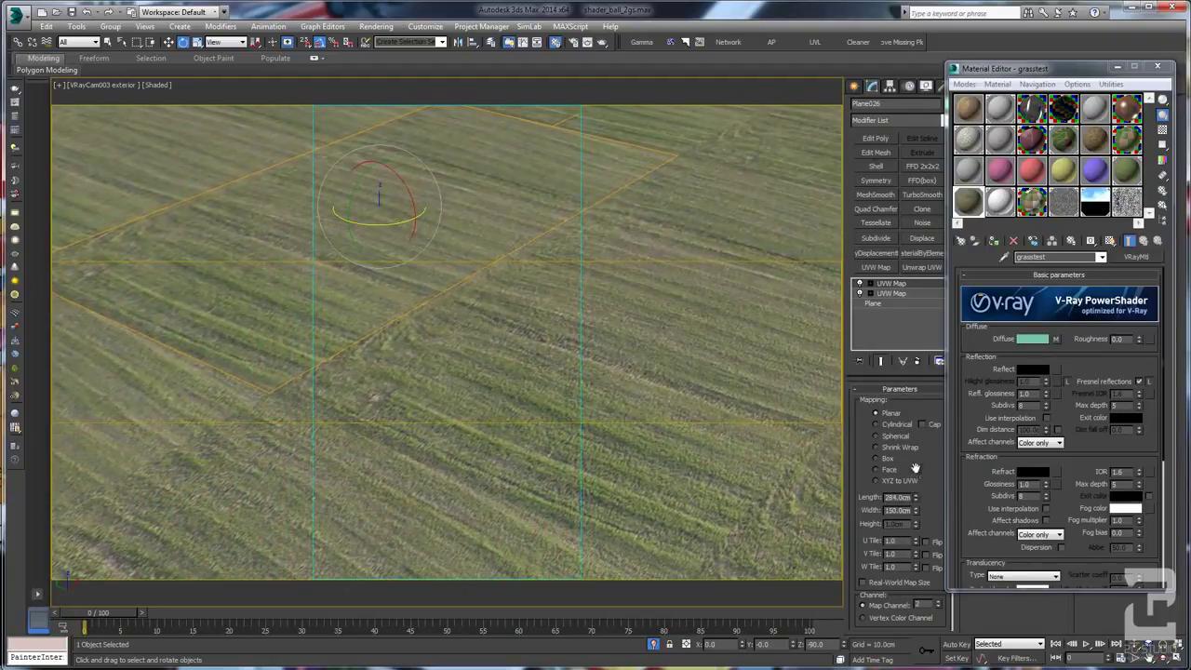
pyautogui.moveTo(916, 515); pyautogui.dragTo(875, 328)
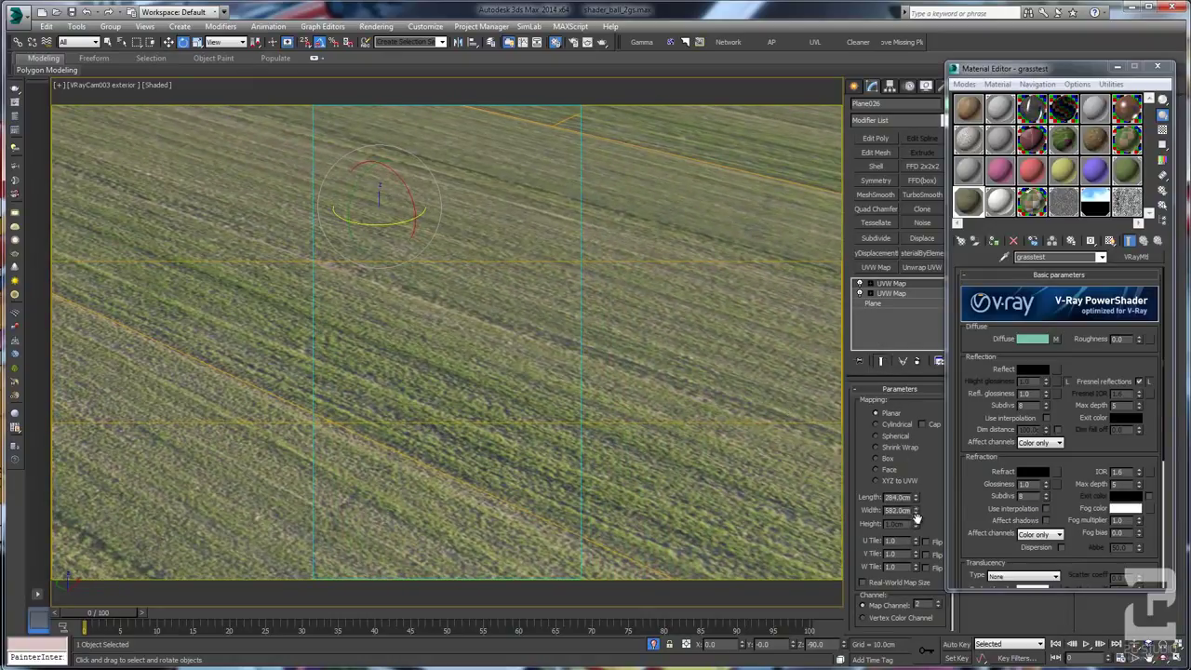
pyautogui.moveTo(917, 499)
pyautogui.mouseDown()
pyautogui.moveTo(917, 512)
pyautogui.moveTo(915, 487)
pyautogui.mouseUp()
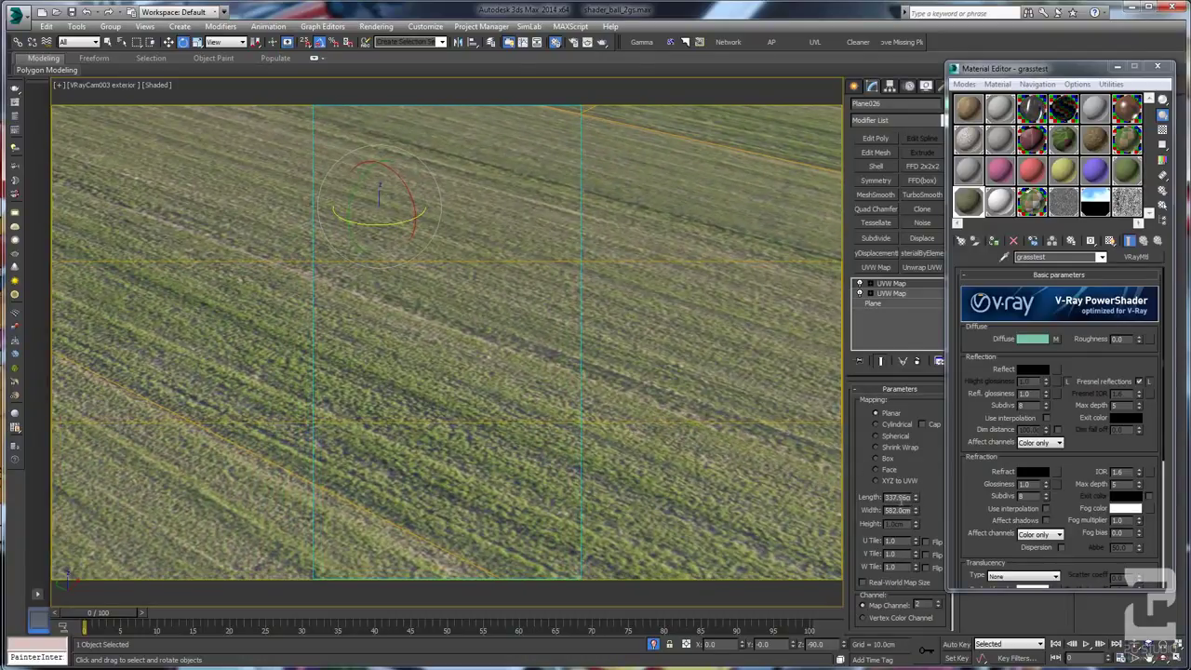
pyautogui.doubleClick(898, 498)
# Step: Put the brown soil material back on the ground plane and end its isolation
pyautogui.click(1003, 203)
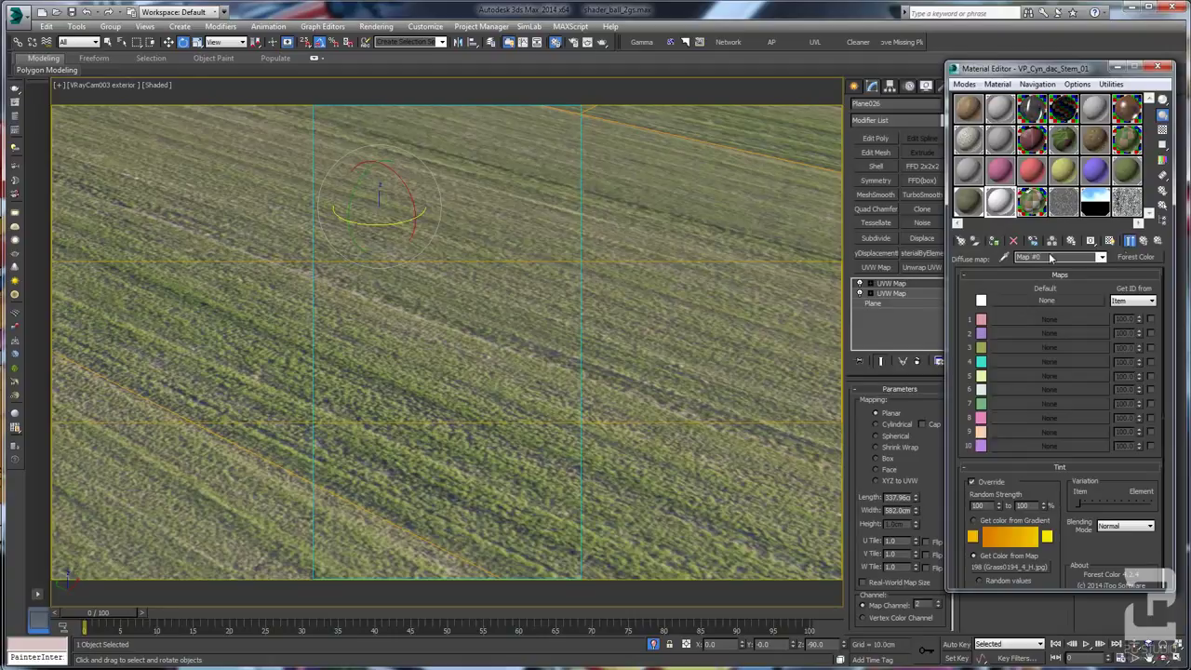
pyautogui.click(974, 210)
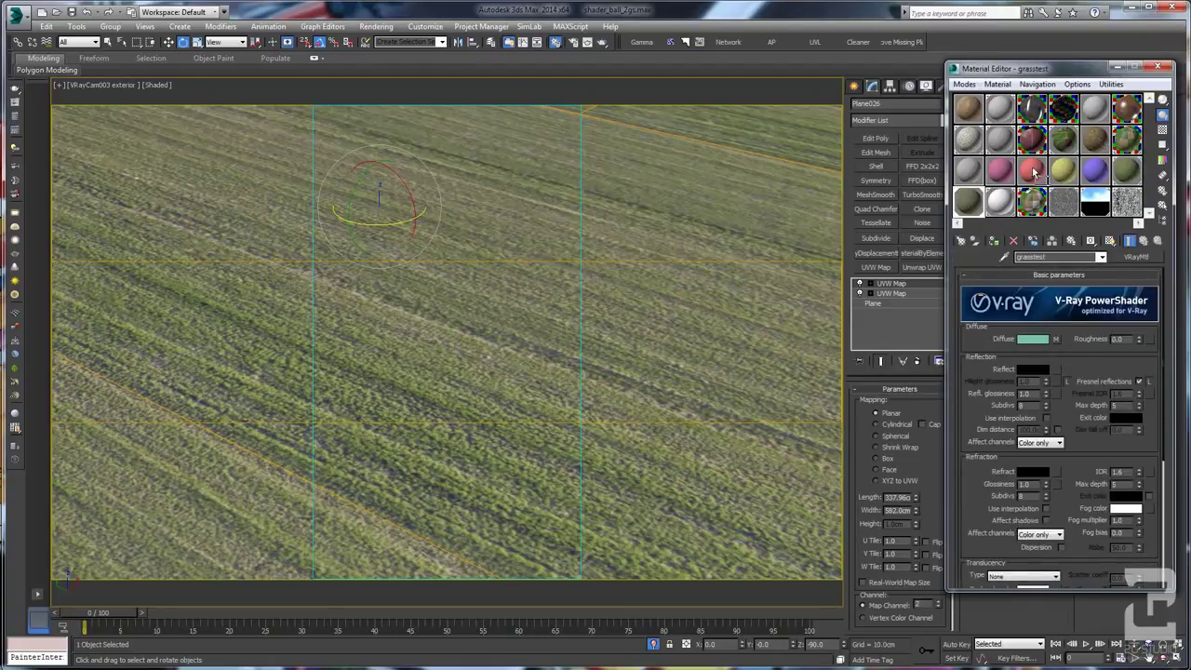
pyautogui.moveTo(1033, 173); pyautogui.dragTo(718, 227)
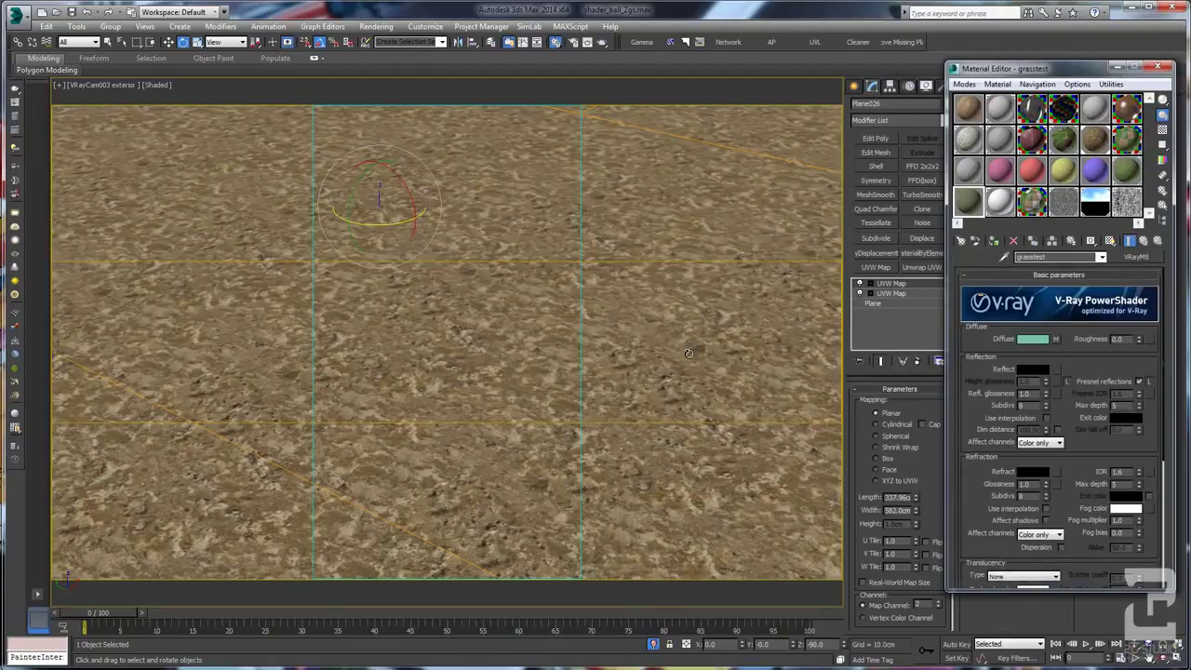
pyautogui.rightClick(678, 329)
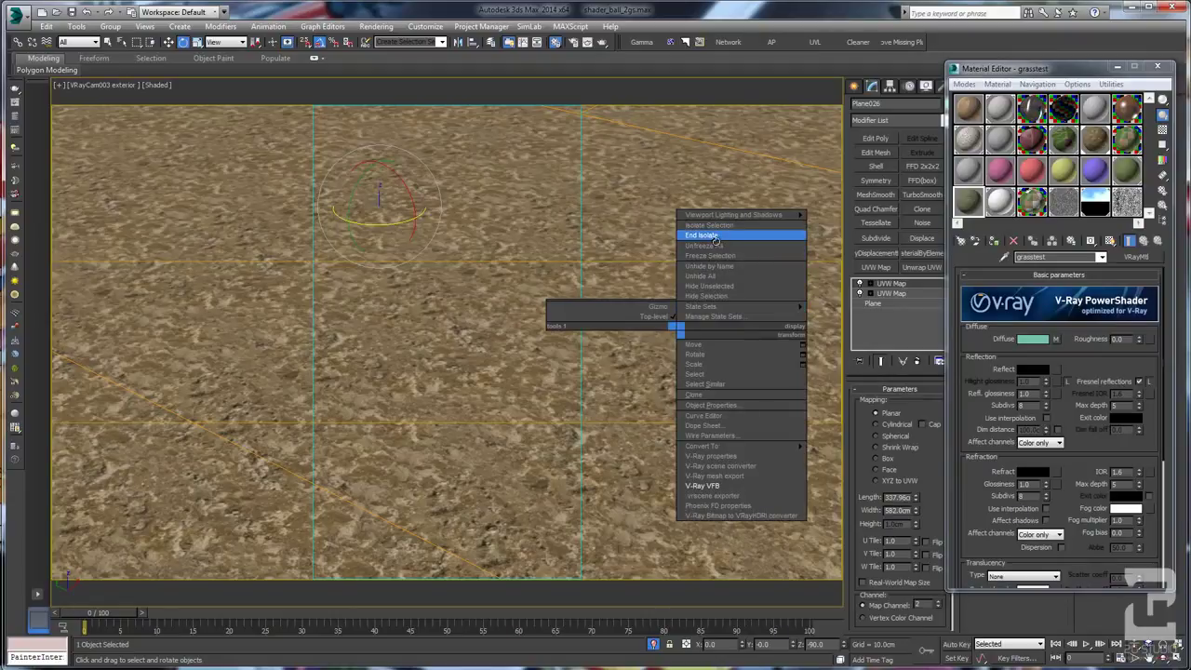
pyautogui.click(713, 236)
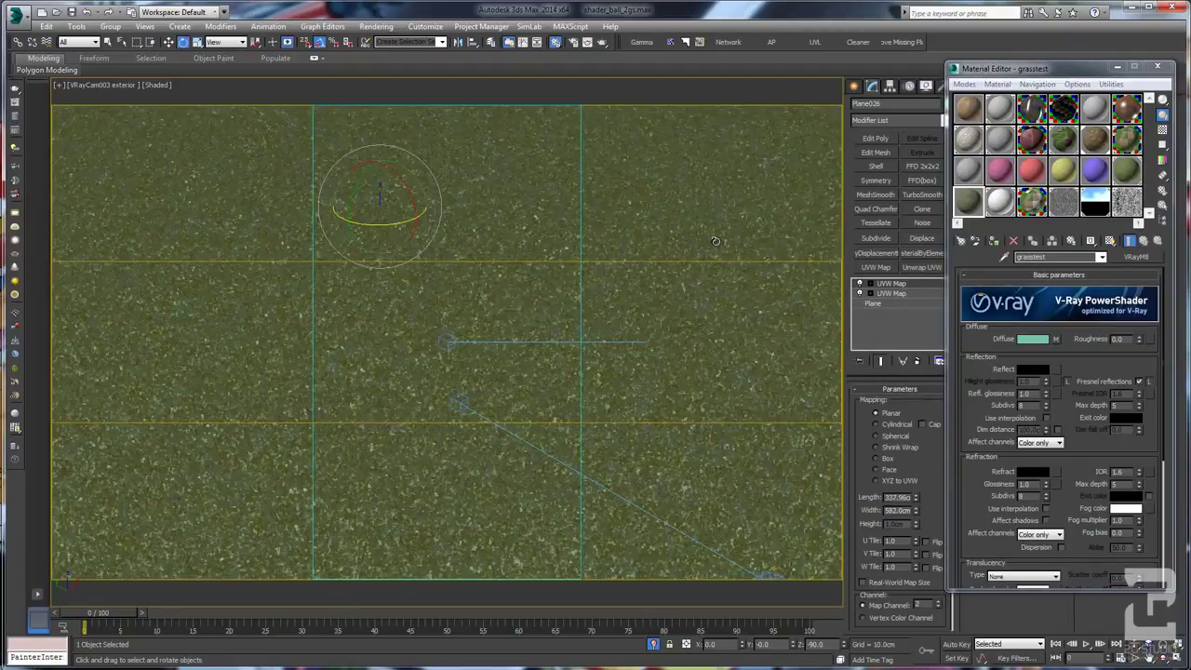
# Step: Reselect Grass0194_4_H.jpg as the Forest Color tint bitmap of VP_Cyn_dac_Stem_01
pyautogui.click(1000, 200)
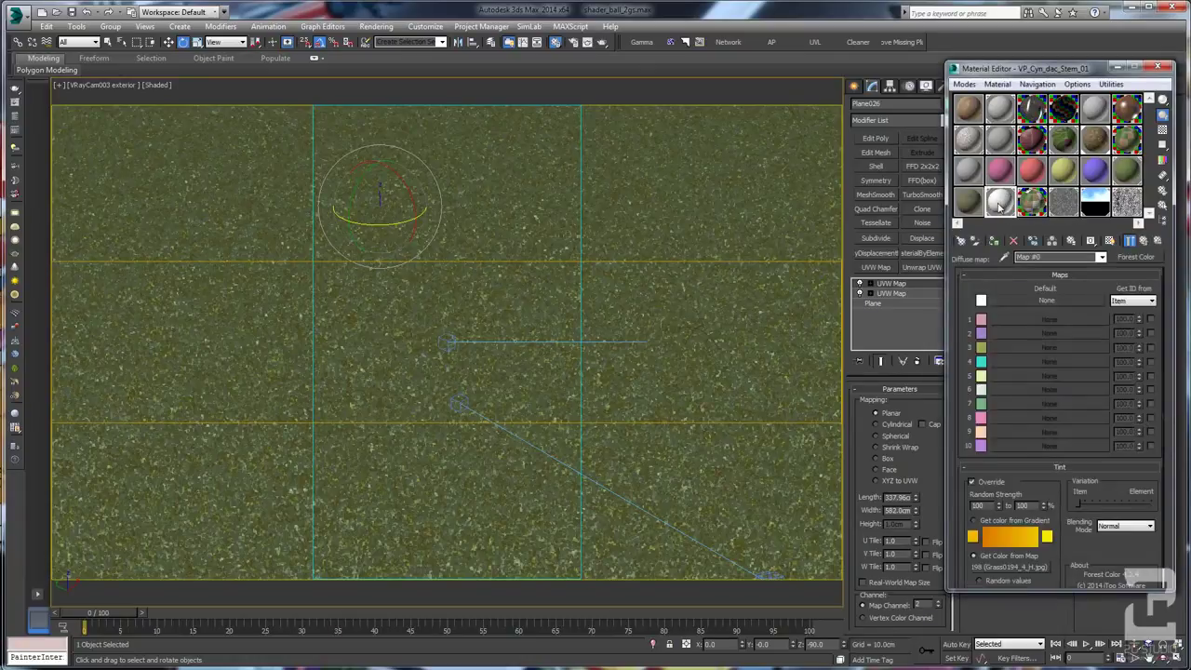
pyautogui.click(1003, 567)
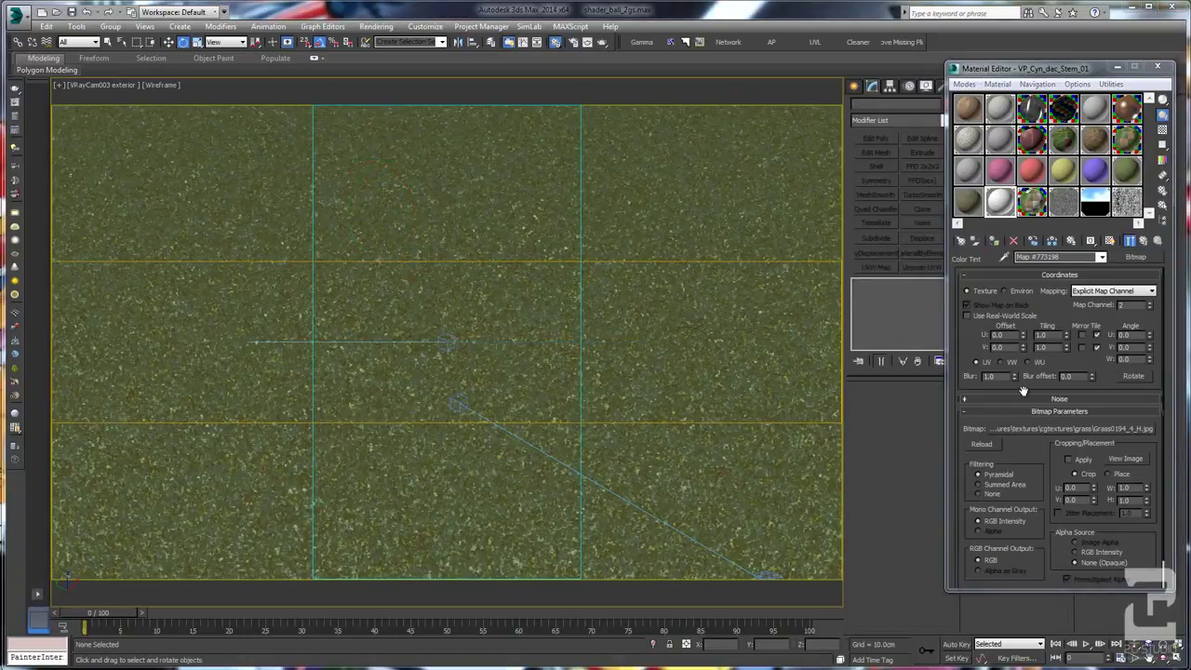
pyautogui.click(1053, 429)
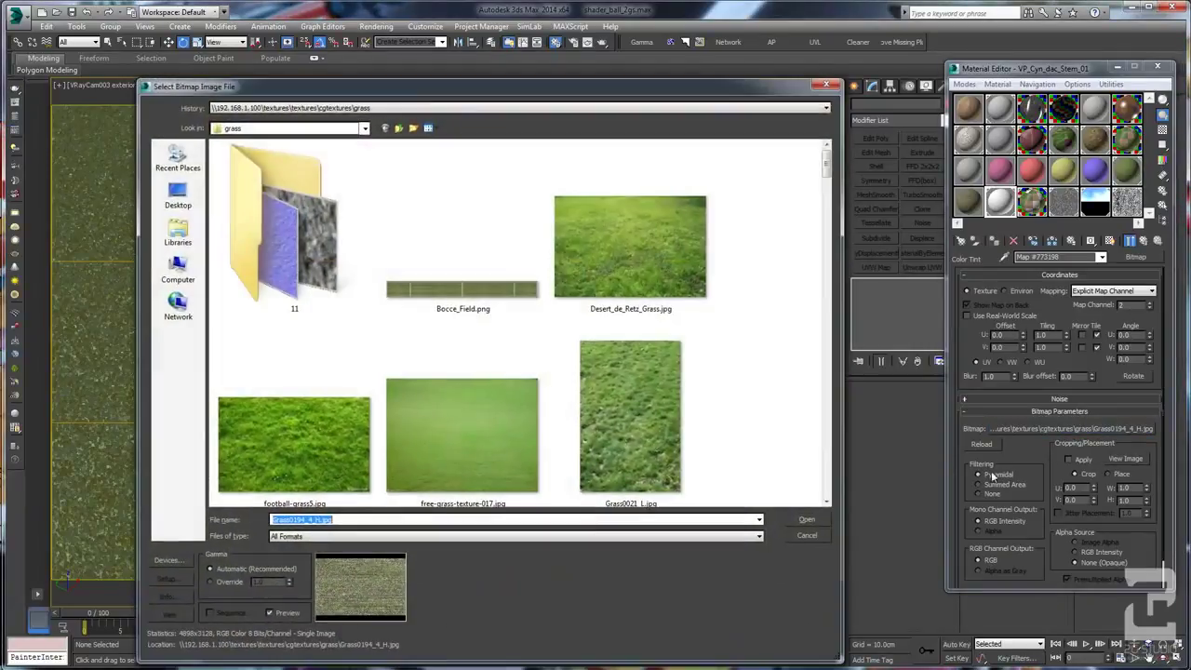
pyautogui.moveTo(827, 167); pyautogui.dragTo(827, 456)
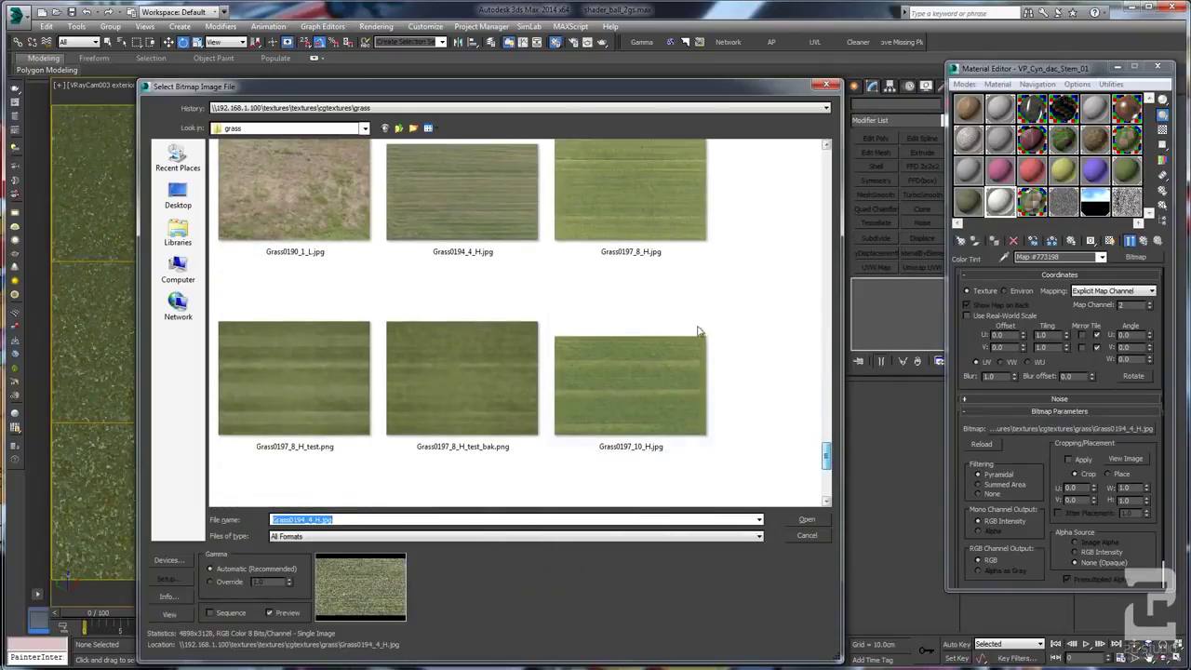
pyautogui.doubleClick(485, 200)
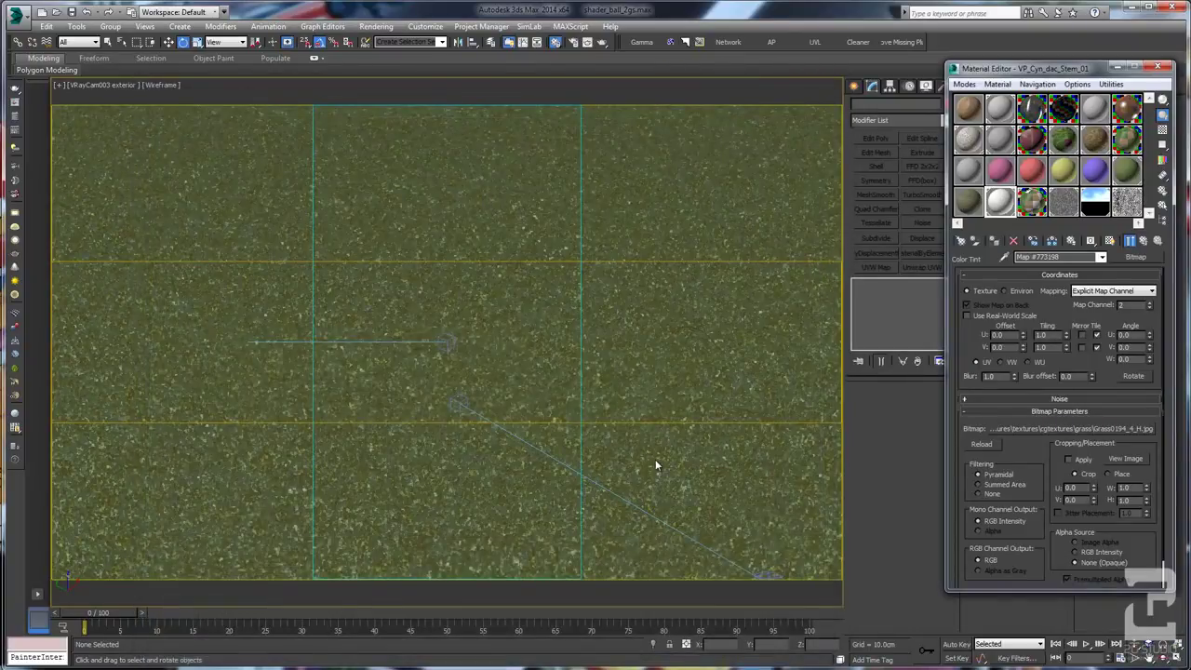
# Step: Try a 30 mm focal length on the VRayCam003 exterior camera and set it to 25 mm
pyautogui.click(113, 85)
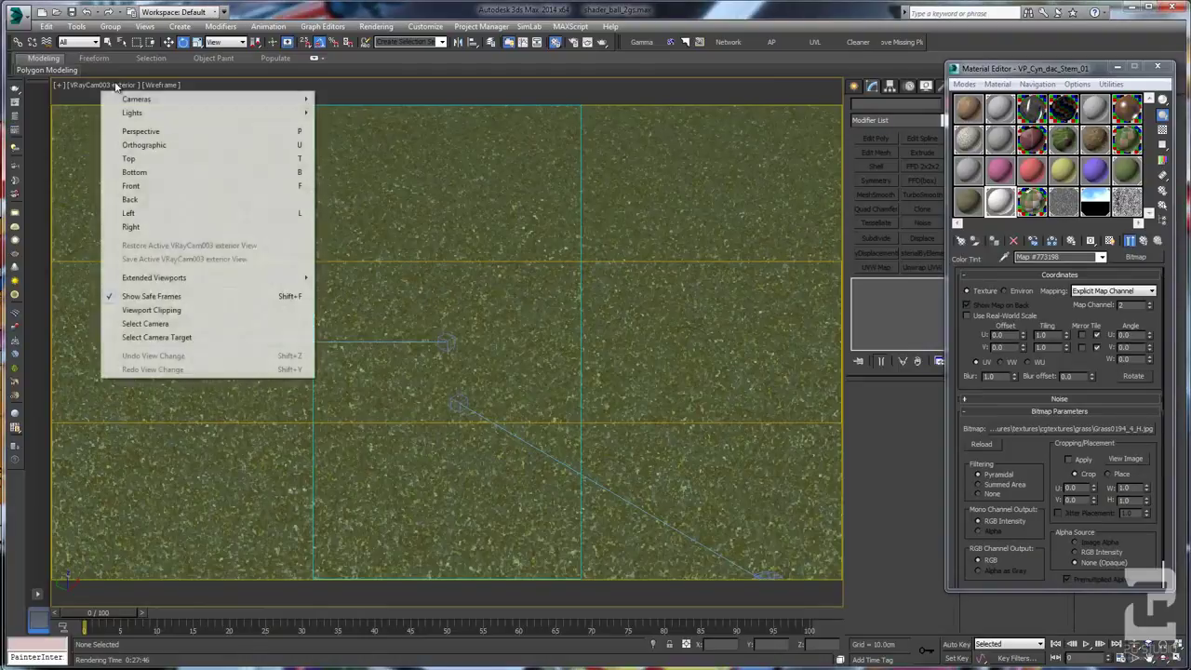
pyautogui.click(149, 324)
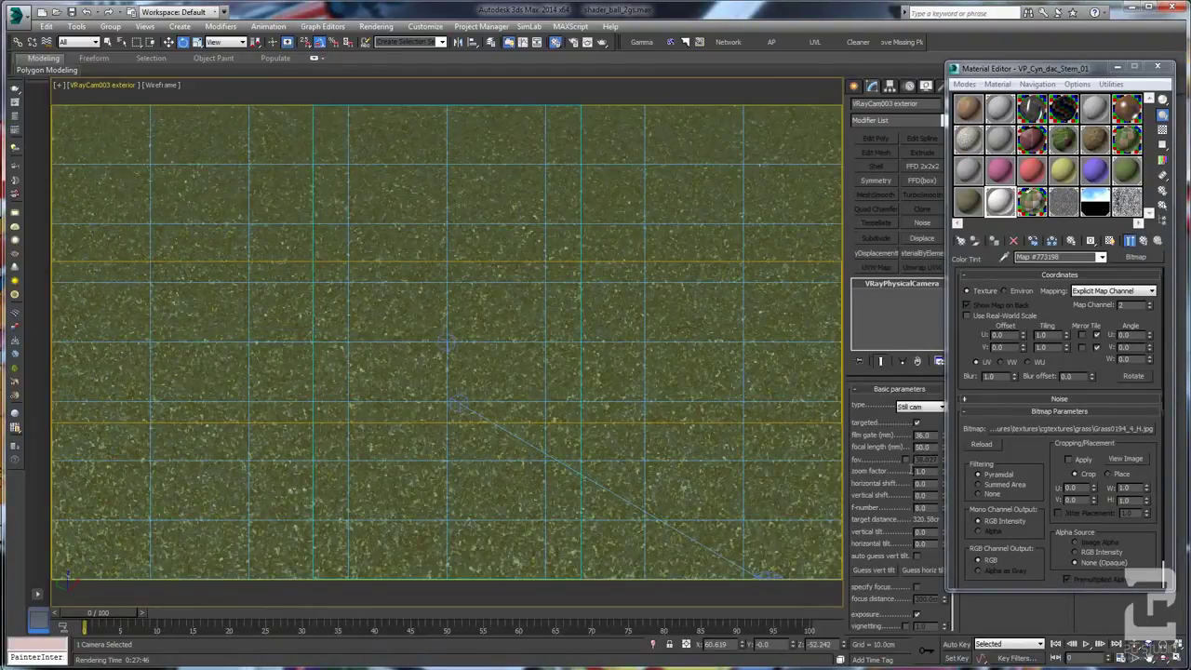
pyautogui.doubleClick(921, 447)
pyautogui.press('Return')
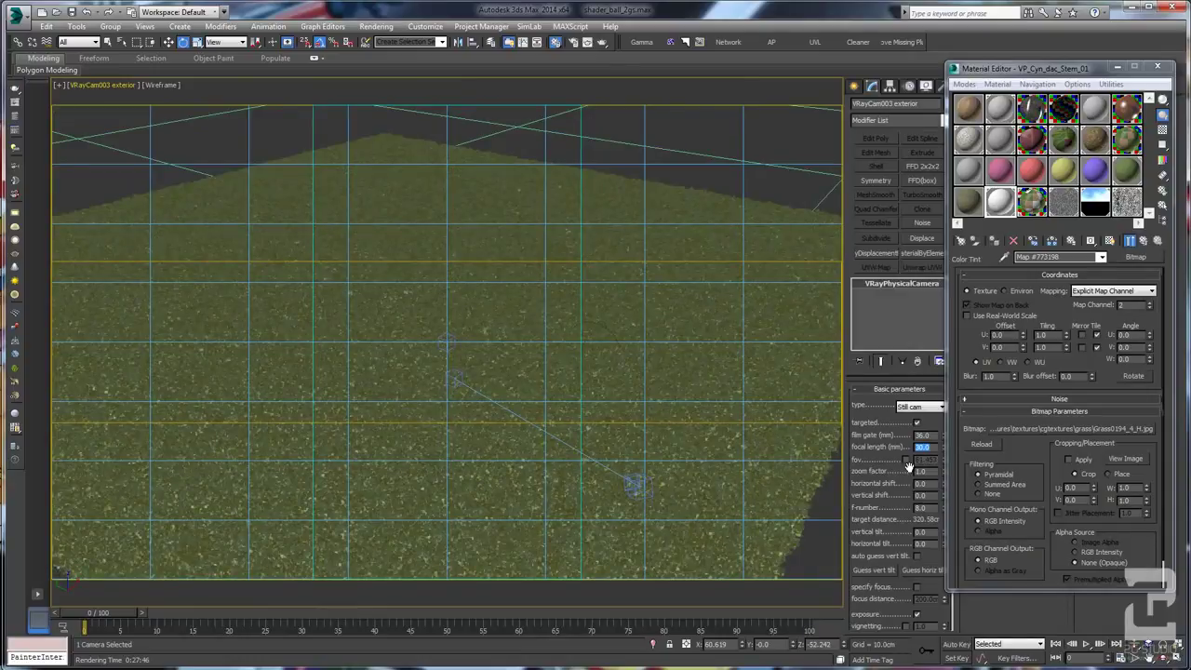
pyautogui.write('25')
pyautogui.press('Return')
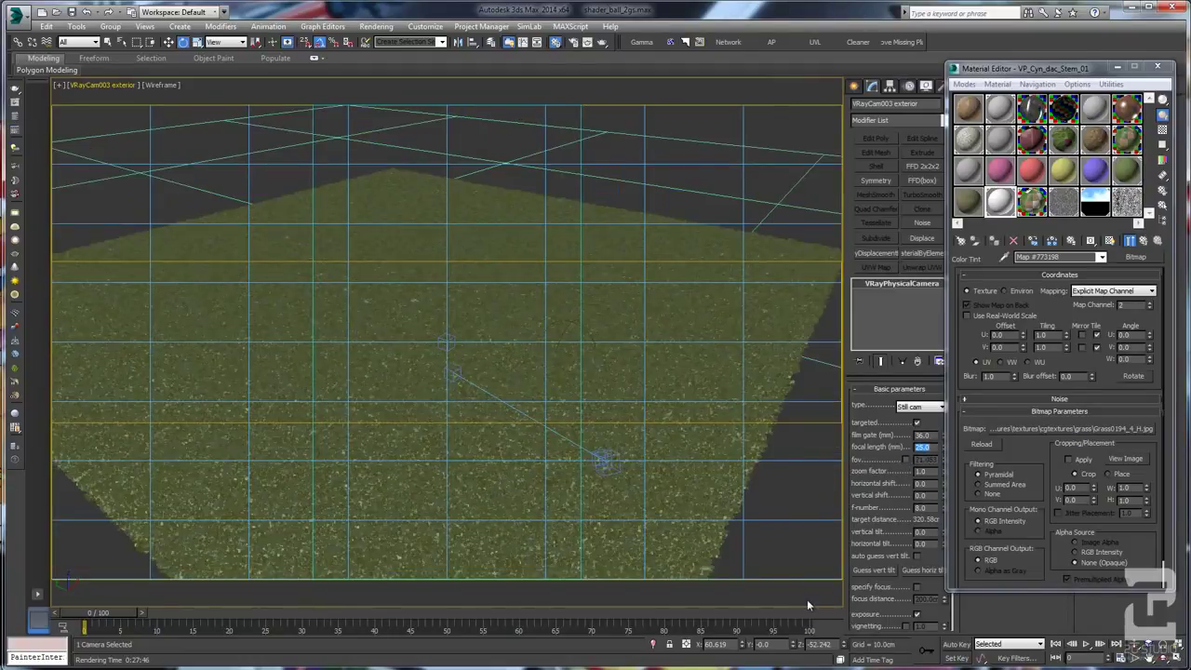
# Step: Set the global scale of the Forest001 grass to 30% and its distribution map's X density to 20 cm
pyautogui.click(614, 432)
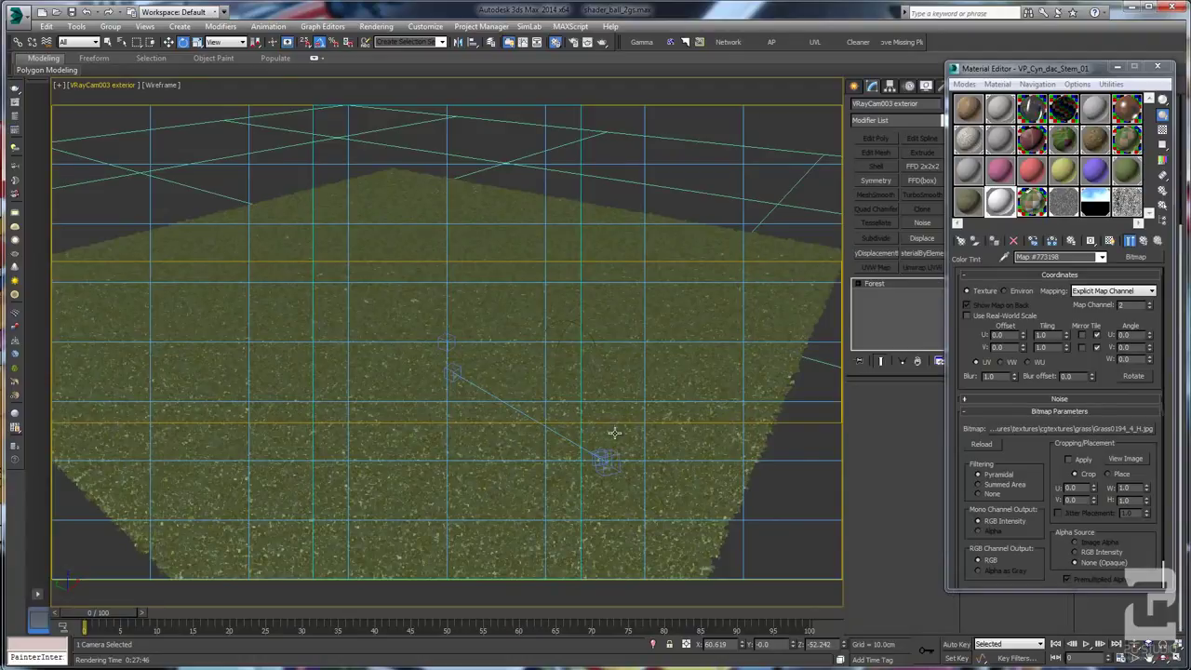
pyautogui.press('m')
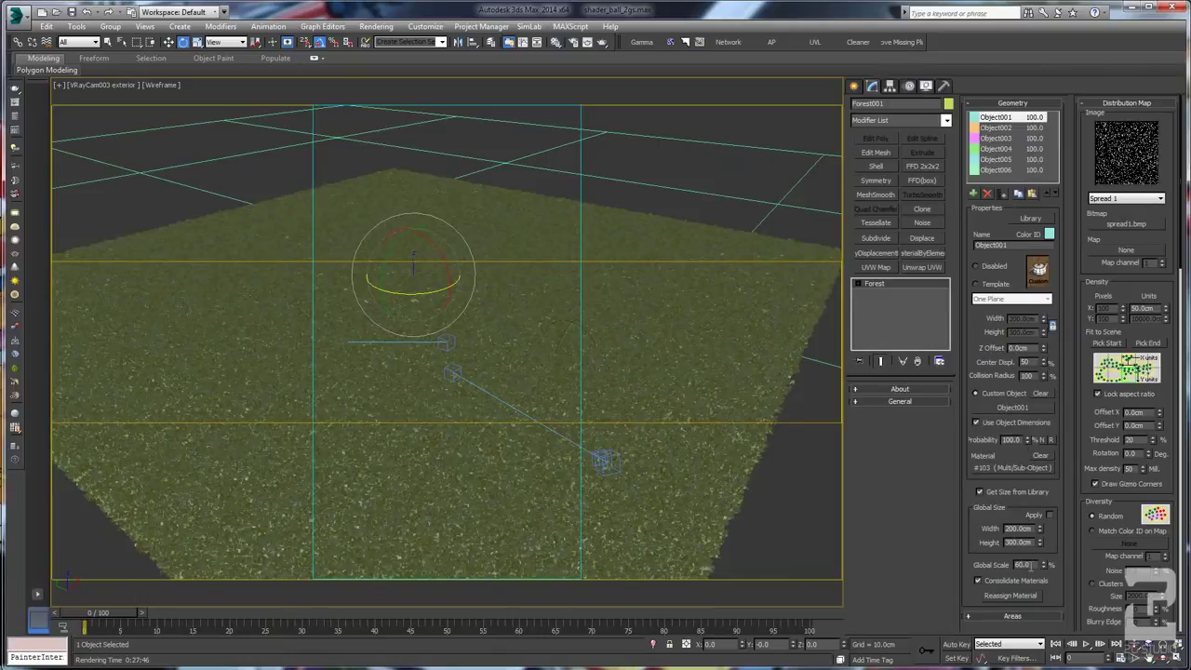
pyautogui.doubleClick(1028, 565)
pyautogui.write('30')
pyautogui.press('Return')
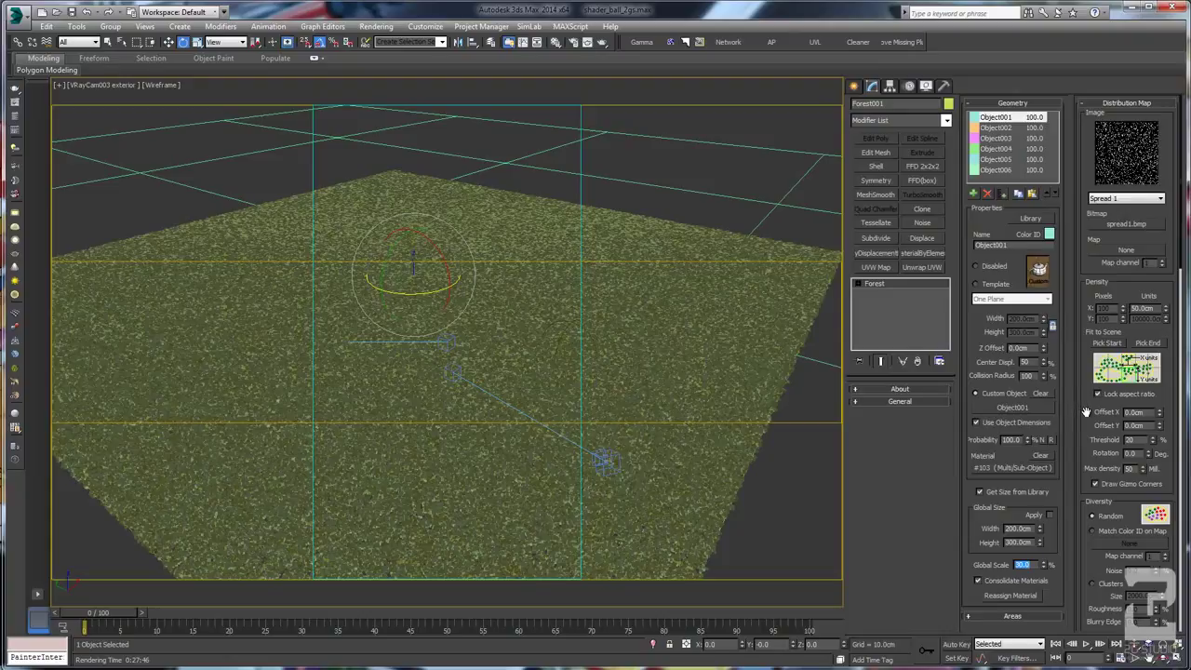
pyautogui.moveTo(1079, 410)
pyautogui.mouseDown()
pyautogui.moveTo(1096, 296)
pyautogui.moveTo(1087, 413)
pyautogui.mouseUp()
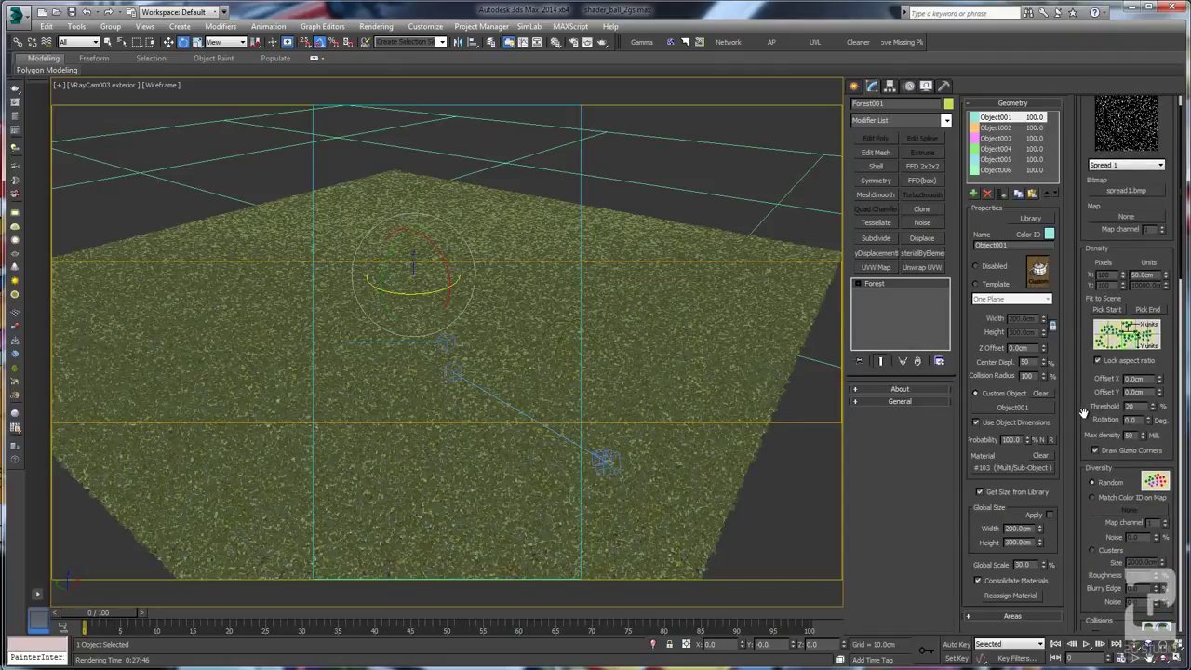
pyautogui.doubleClick(1154, 276)
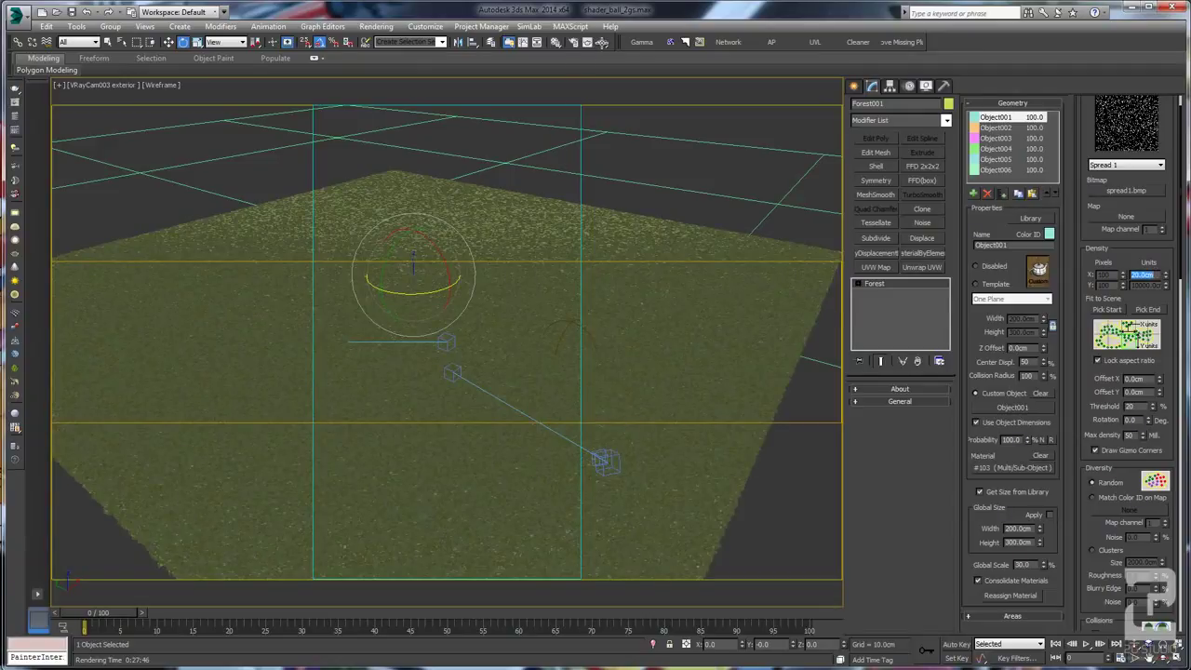
# Step: Try a test render of the grass through the VRayCam003 exterior camera
pyautogui.click(603, 43)
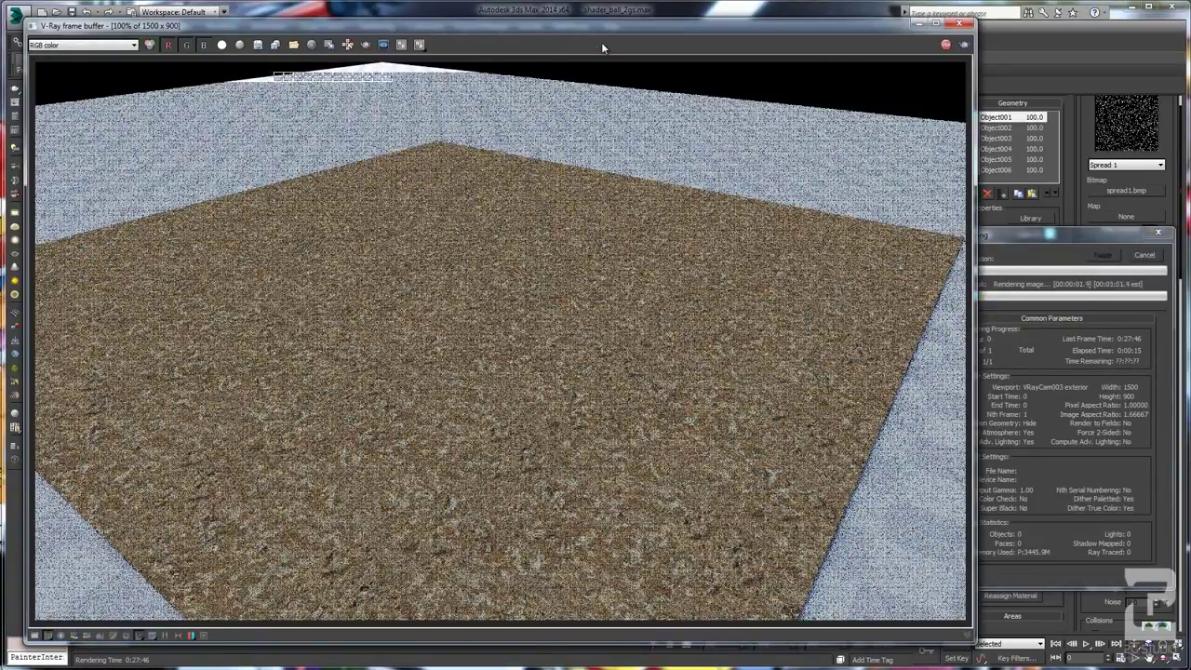
pyautogui.click(1143, 256)
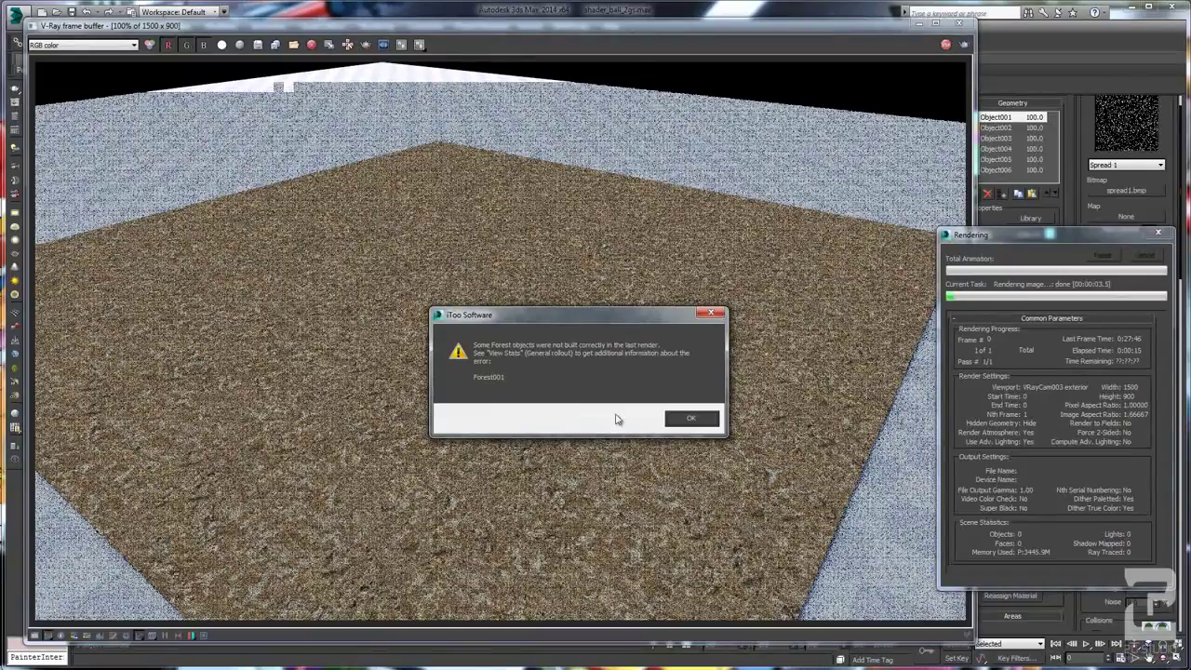
pyautogui.click(678, 422)
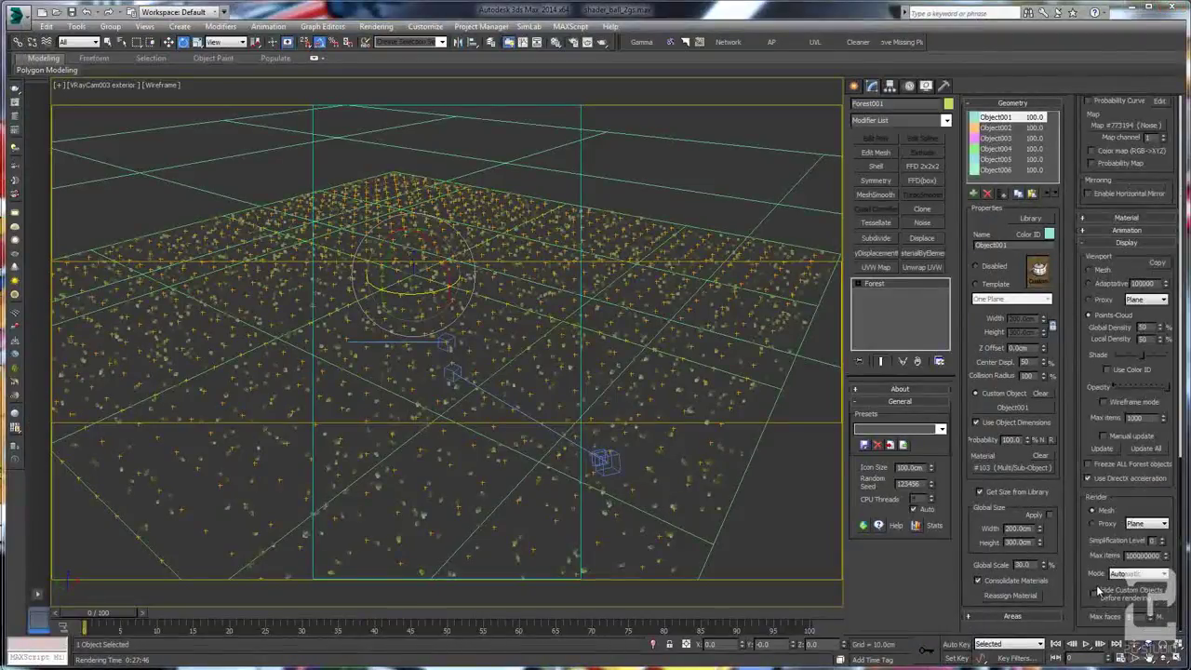
# Step: Check Forest001's viewport and render item limits, its distribution density and its Forest statistics for the cause of the build error
pyautogui.scroll(2, 1097, 585)
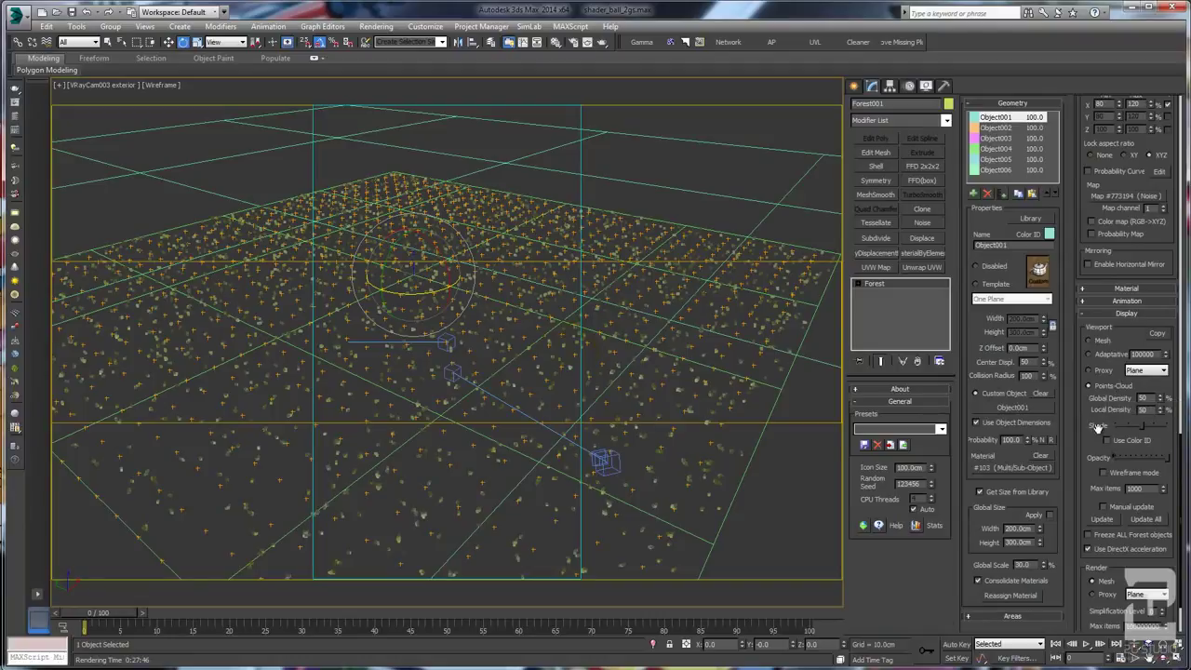
pyautogui.doubleClick(1135, 488)
pyautogui.click(1080, 593)
pyautogui.moveTo(1081, 594); pyautogui.dragTo(1077, 523)
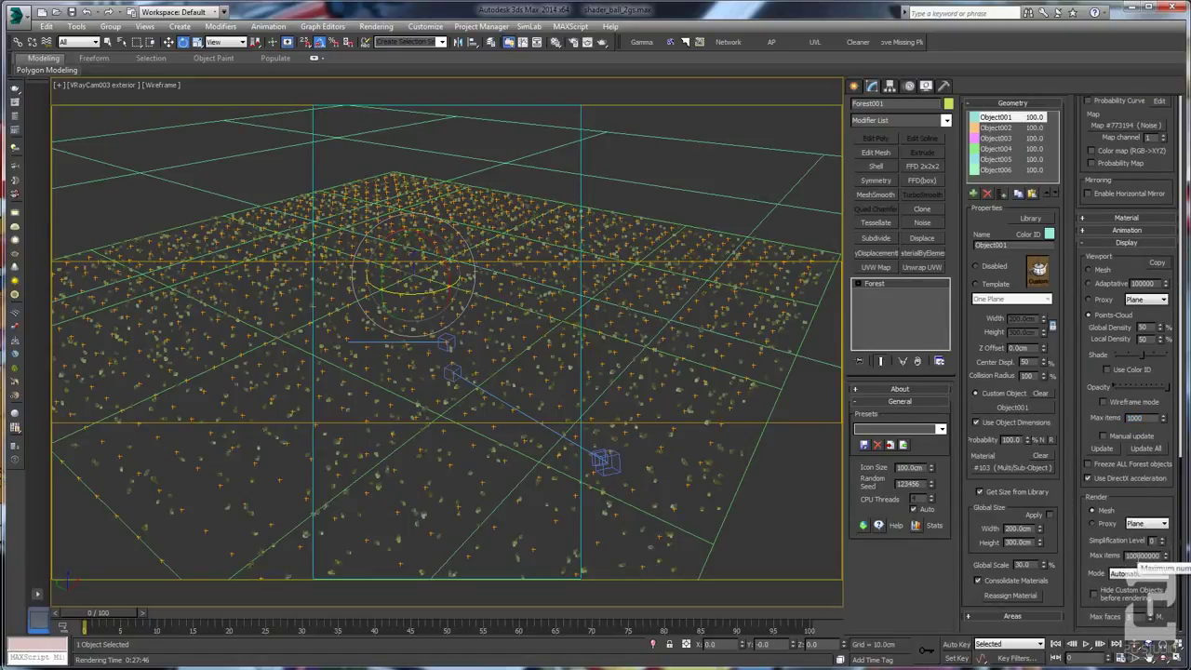
pyautogui.moveTo(1087, 143); pyautogui.dragTo(1093, 504)
pyautogui.scroll(5, 1084, 280)
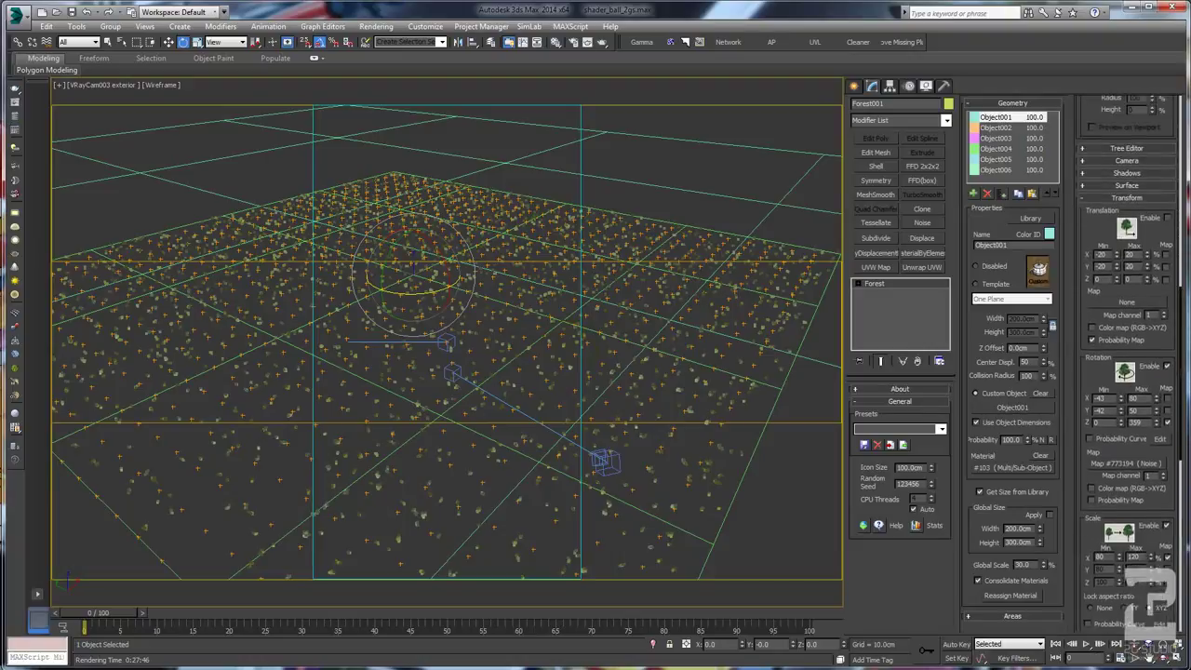
pyautogui.scroll(6, 1082, 158)
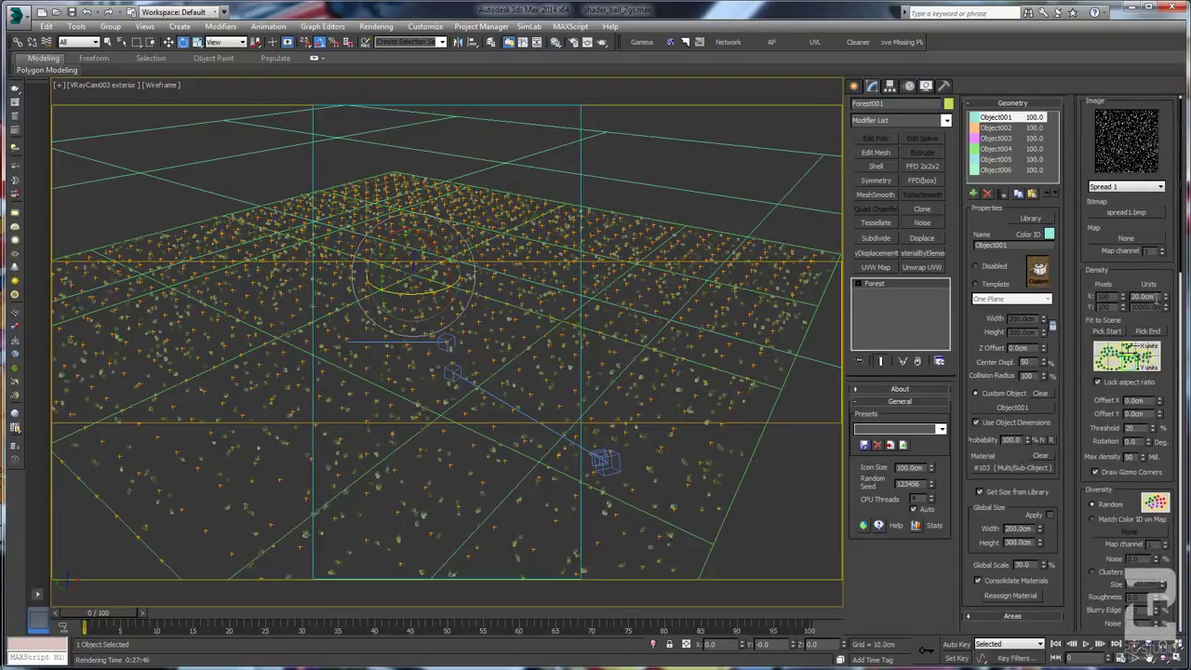
pyautogui.click(1143, 296)
pyautogui.scroll(-1, 1096, 409)
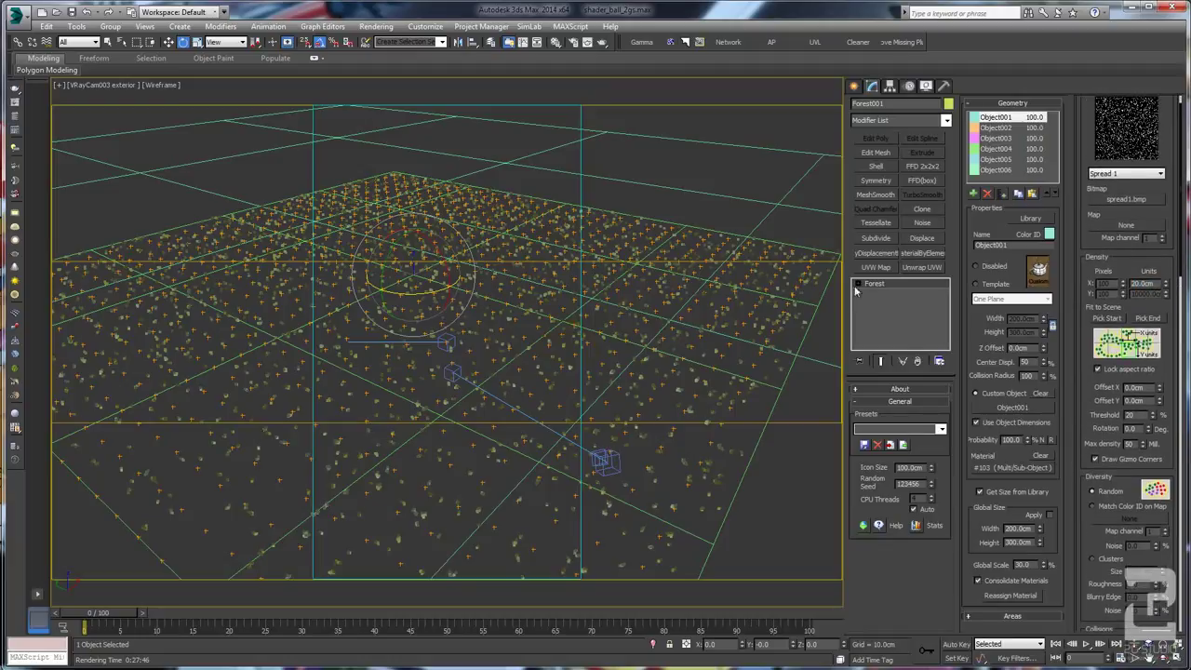
pyautogui.click(916, 526)
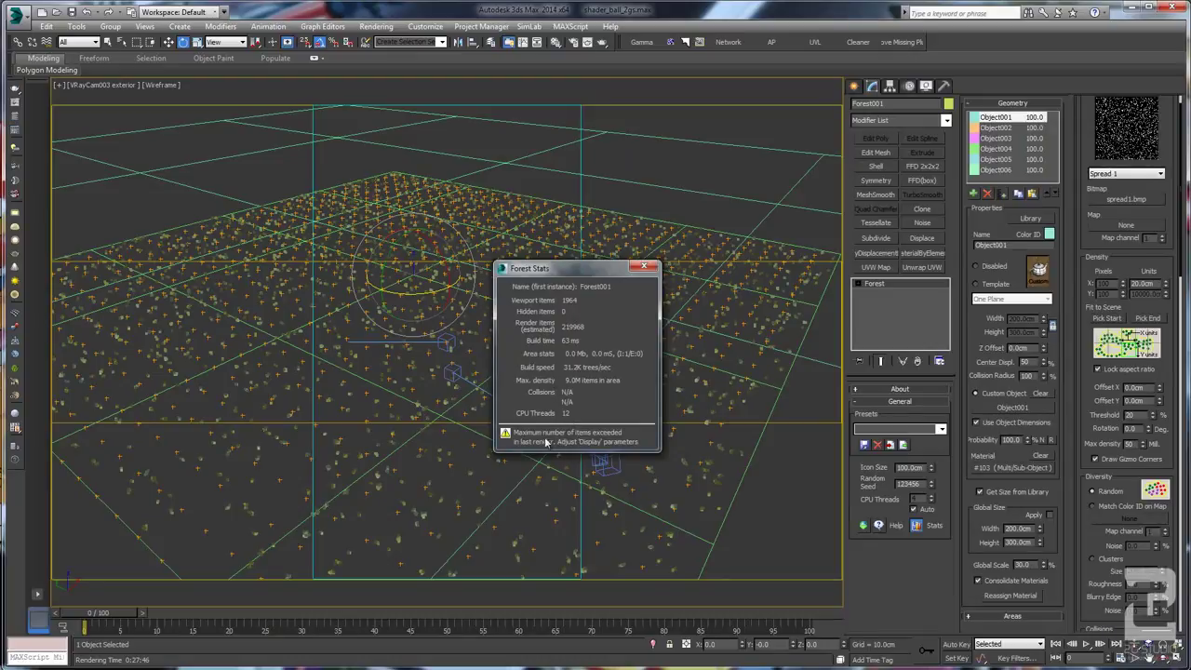
pyautogui.click(644, 267)
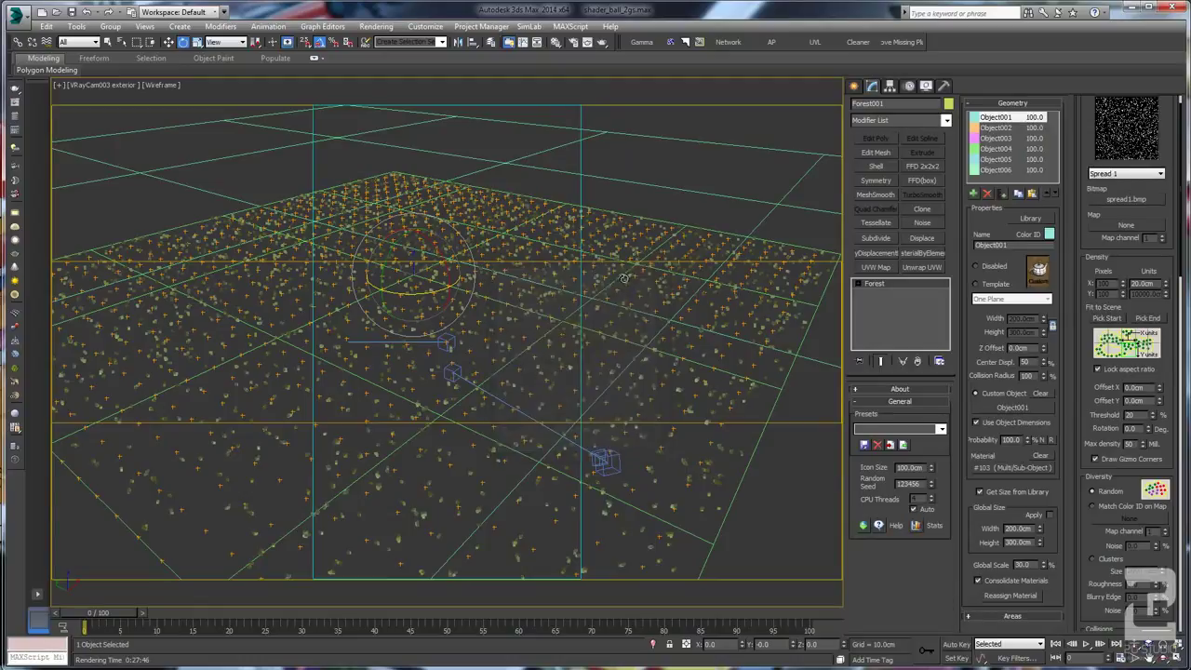
# Step: Render the VRayCam003 exterior view again and compare the grass tint with the source image Grass0194_4_H.jpg
pyautogui.click(602, 42)
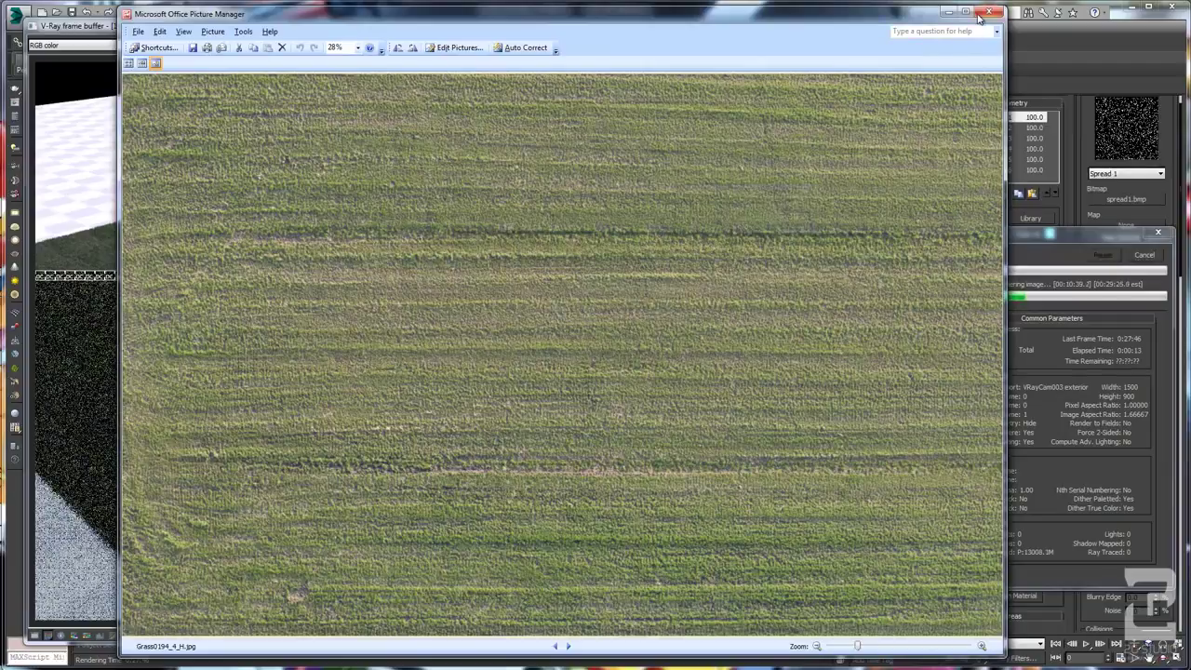
pyautogui.click(985, 13)
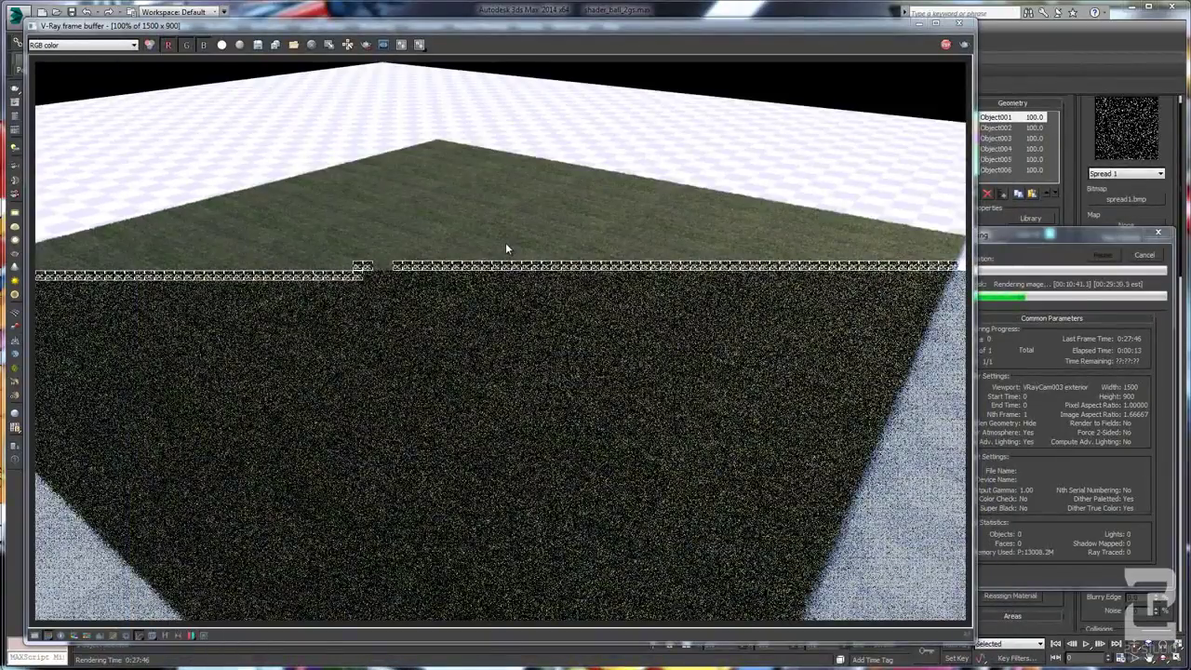